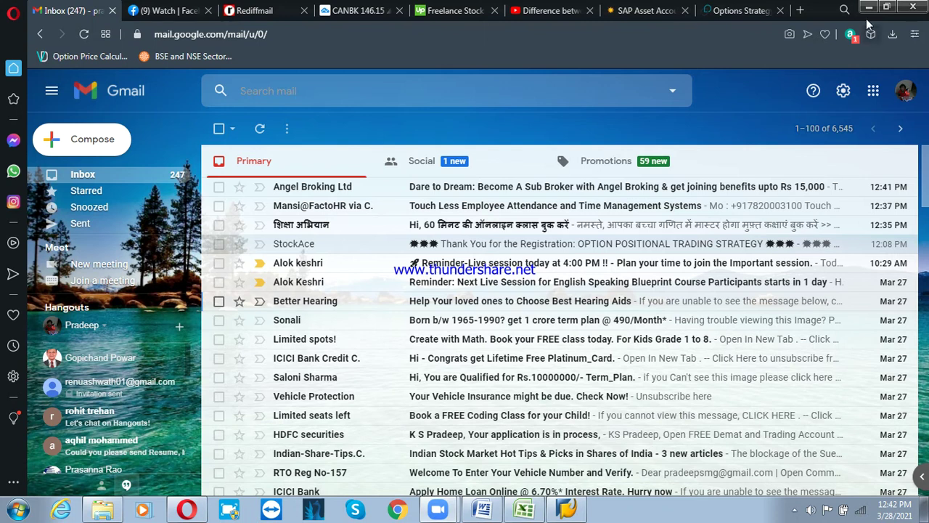
# Minimise the Opera browser and check the screen recorder from the system tray
pyautogui.click(868, 7)
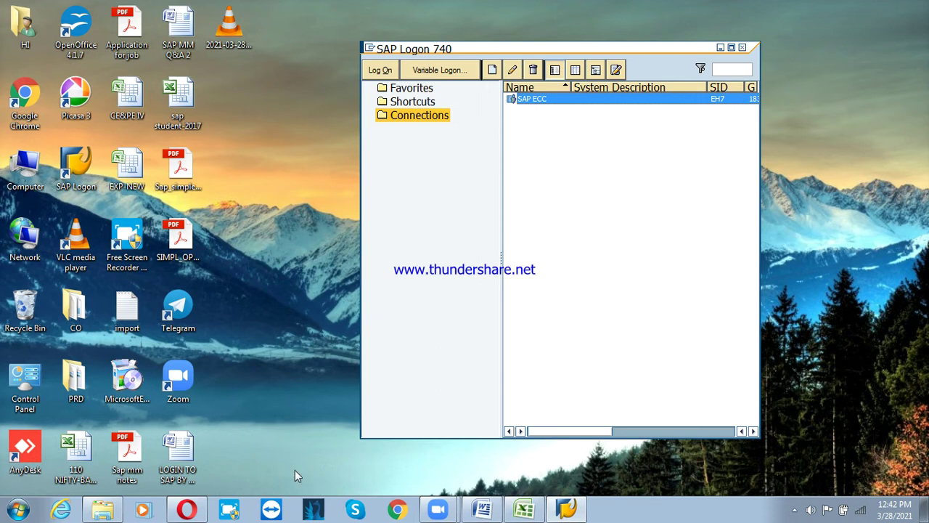
pyautogui.click(796, 510)
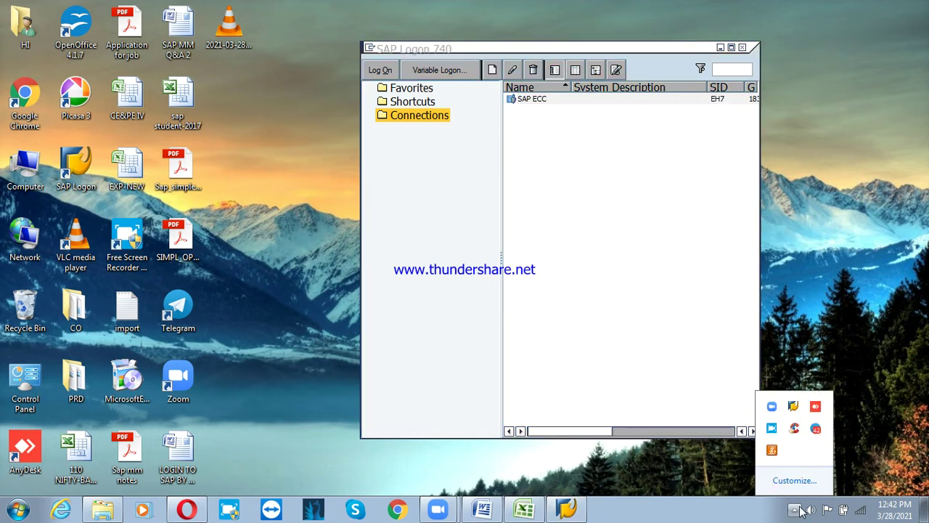
pyautogui.click(772, 428)
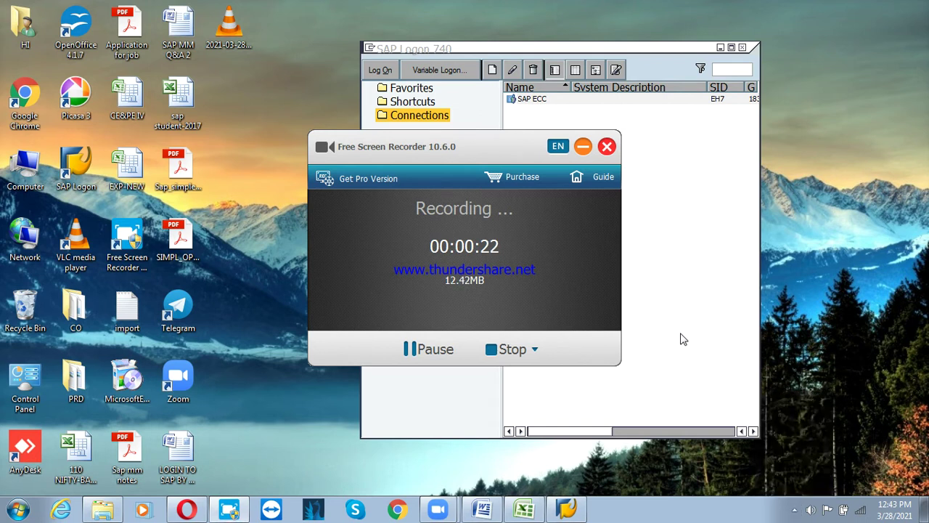
pyautogui.click(583, 146)
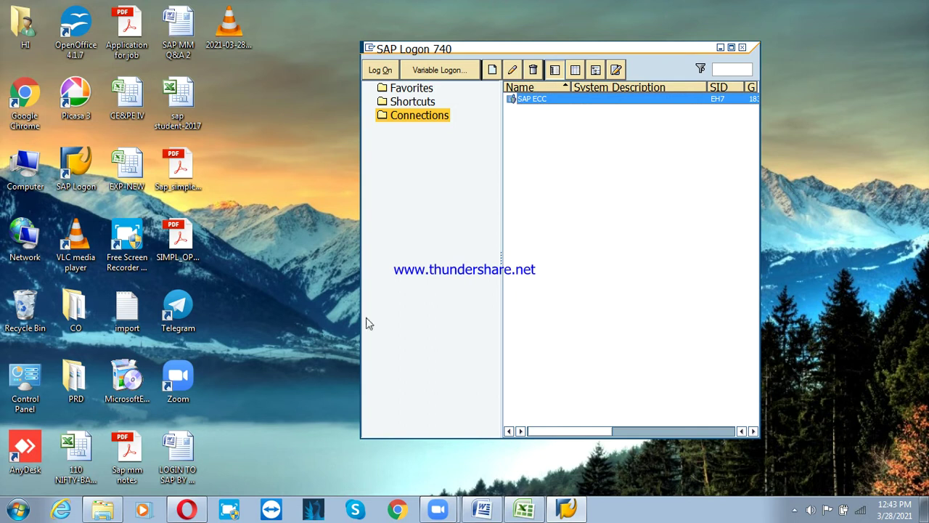
pyautogui.click(796, 511)
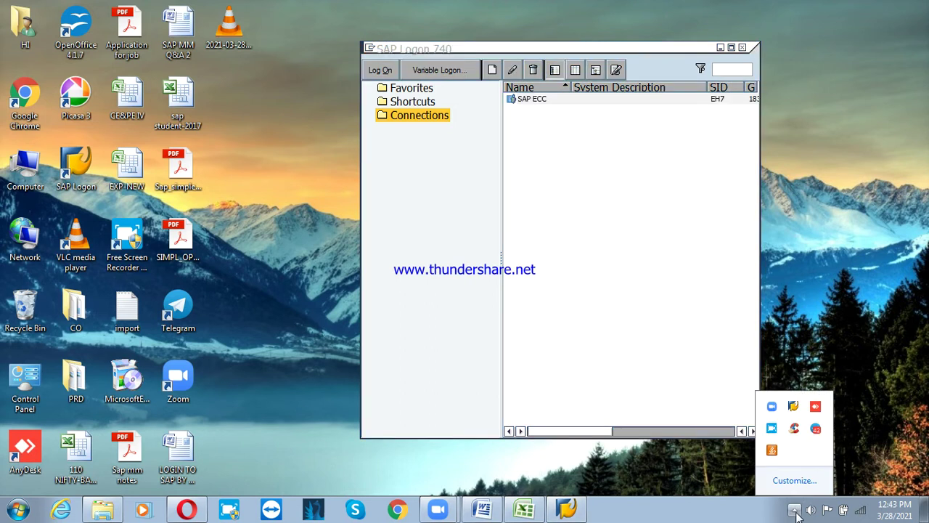
pyautogui.click(772, 427)
# Select the SAP ECC connection in SAP Logon 740, then switch to the DUNNING document
pyautogui.click(681, 344)
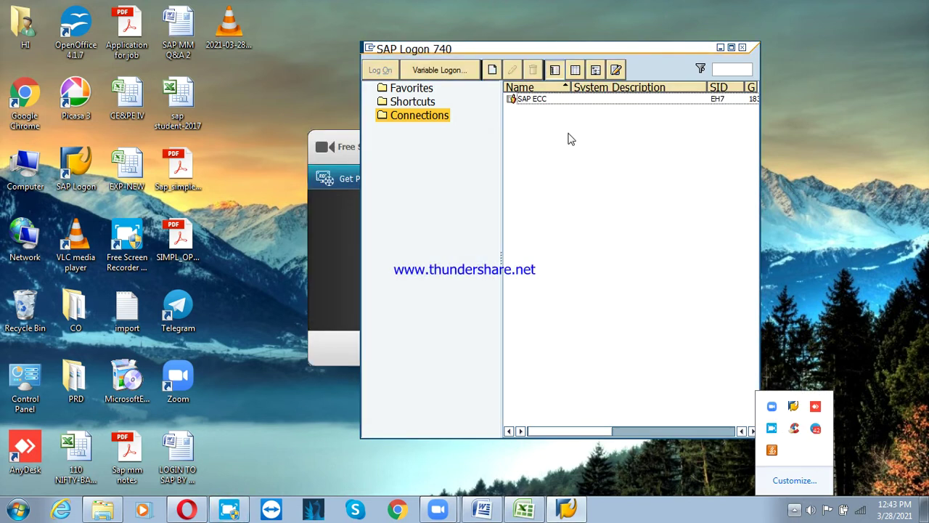
pyautogui.click(536, 99)
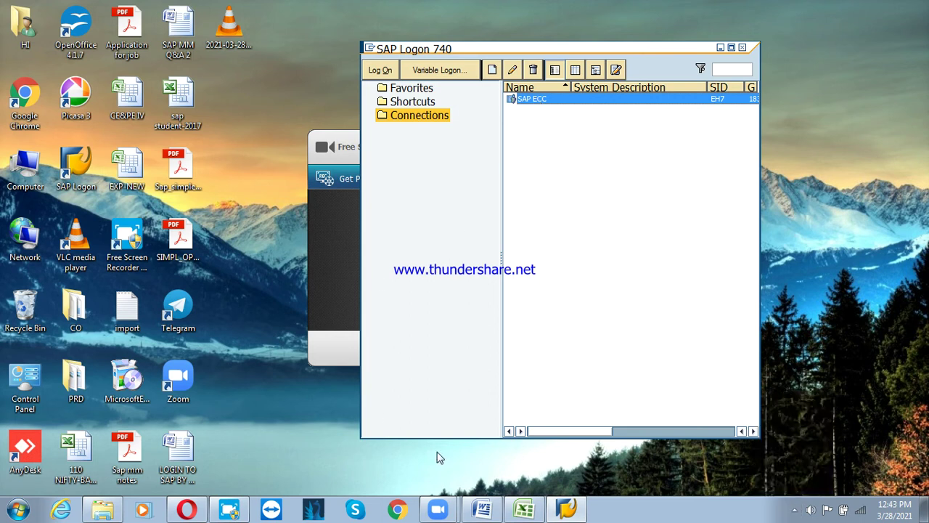
pyautogui.click(481, 508)
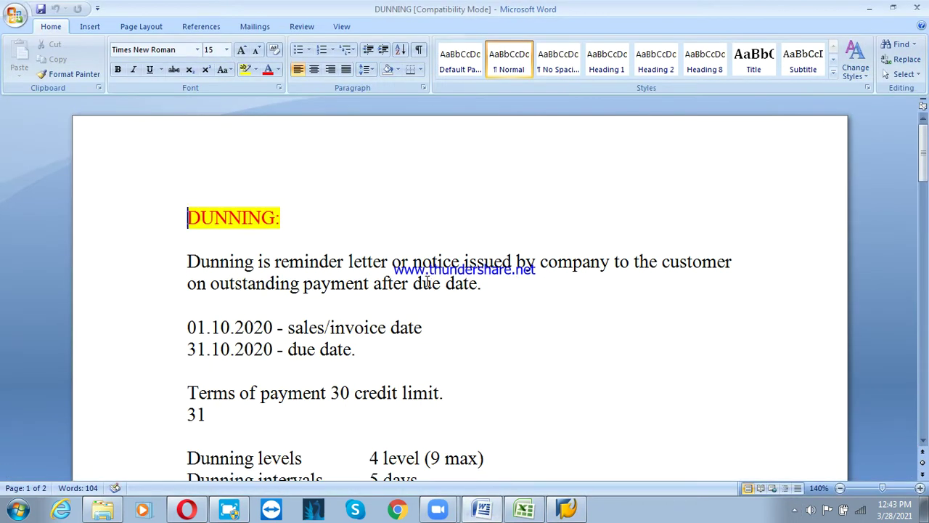
# Scroll the DUNNING notes down slightly and bring up the Start menu
pyautogui.scroll(-2, 270, 220)
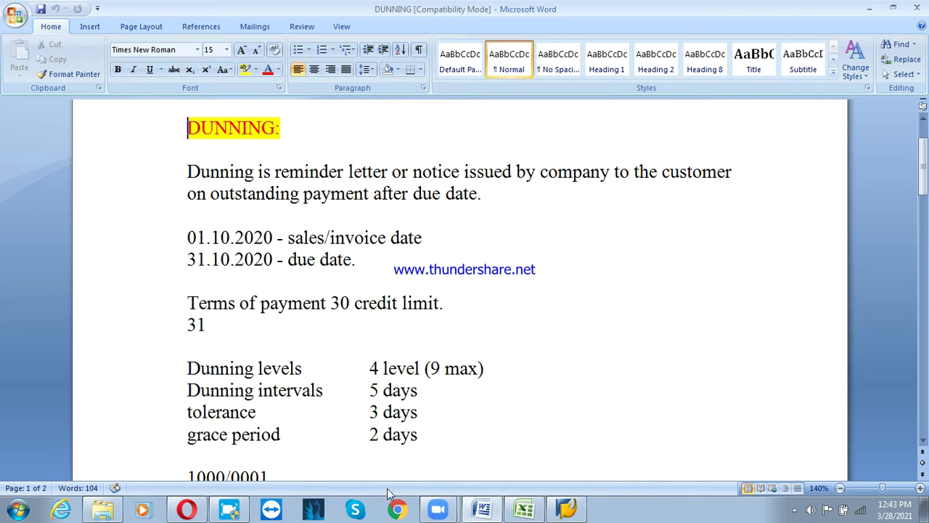
pyautogui.click(20, 509)
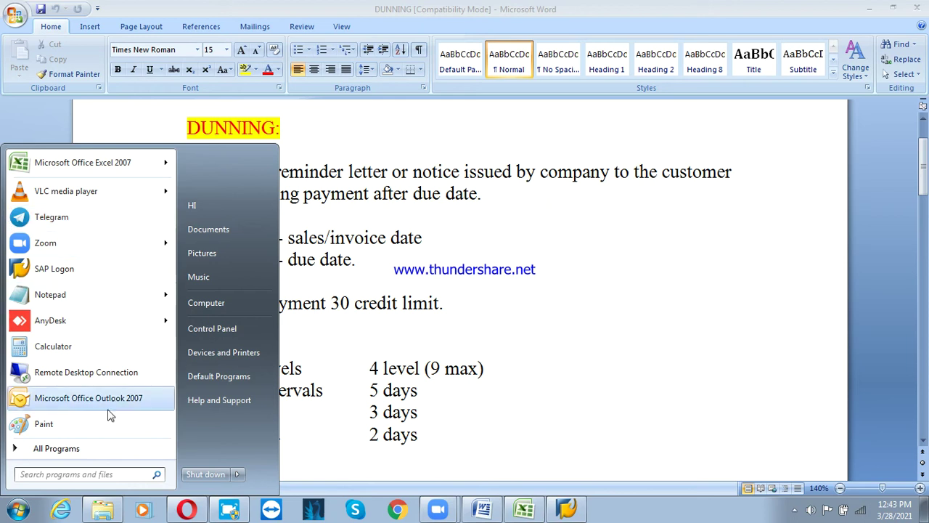
# Start a Notepad note headed 'terms of payments' with '30 days credit to customer to make the payment'
pyautogui.click(63, 296)
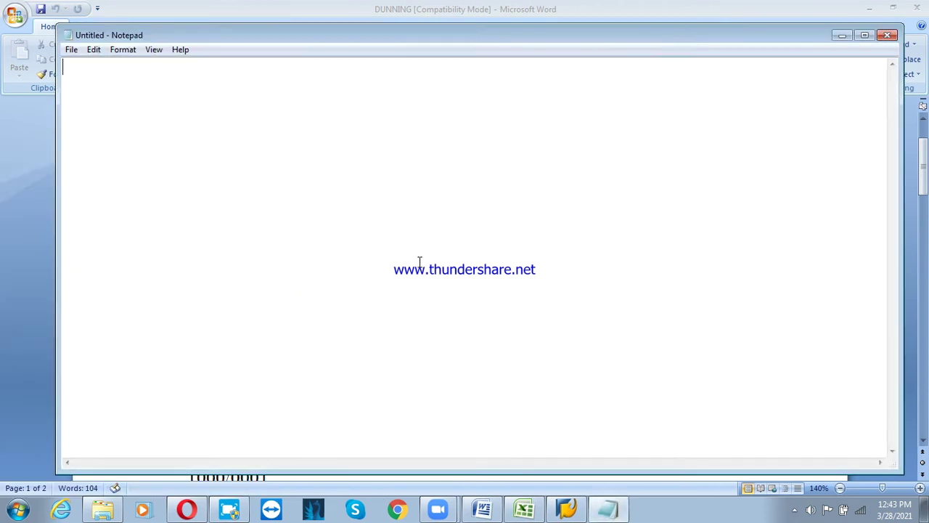
pyautogui.write('r')
pyautogui.press('BackSpace')
pyautogui.write('terms of payments')
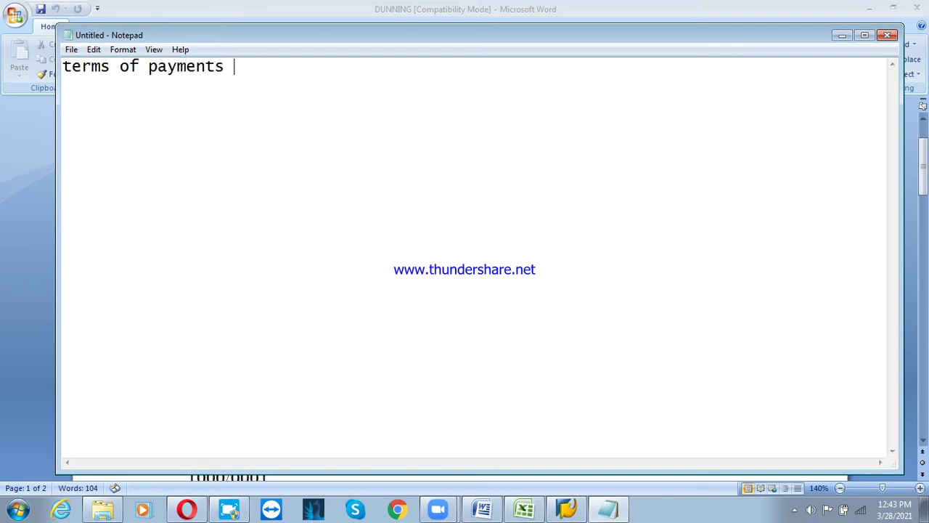
pyautogui.press('Return')
pyautogui.write('30 days credt')
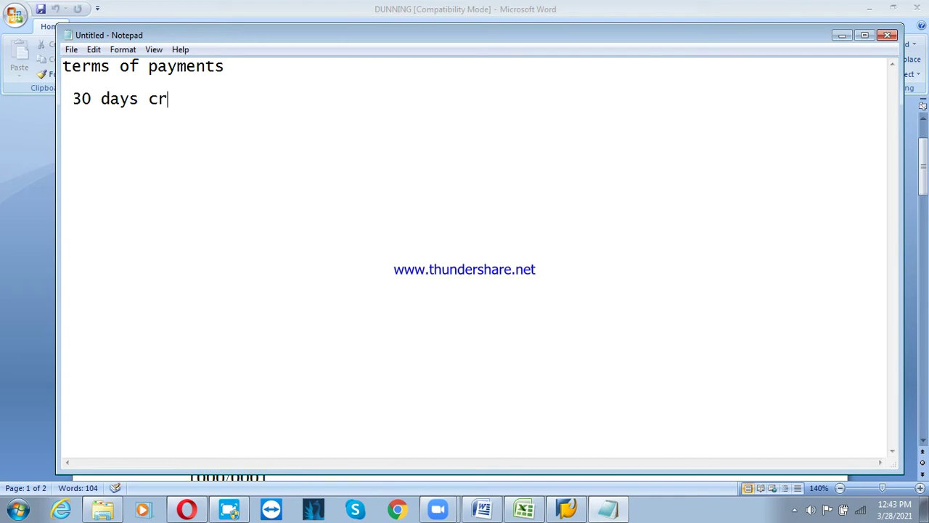
pyautogui.press('BackSpace')
pyautogui.write('it to customer ')
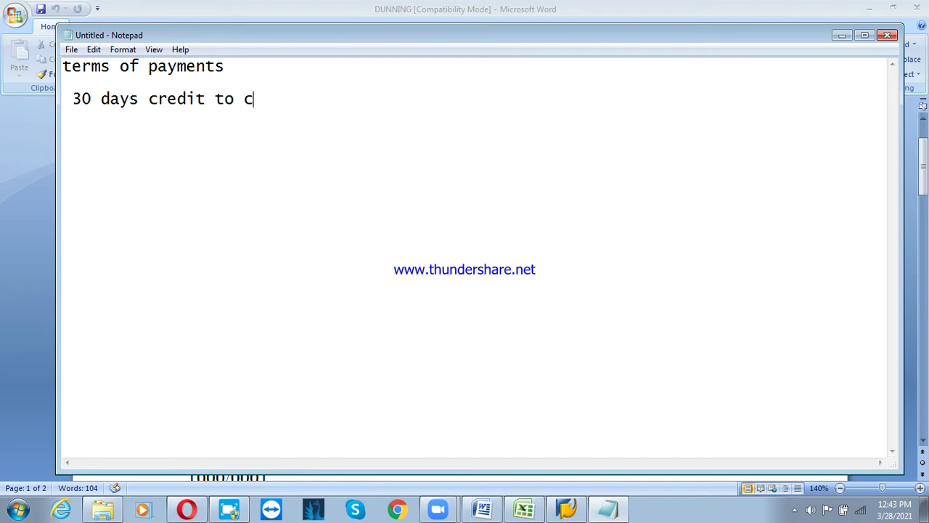
pyautogui.write('to ')
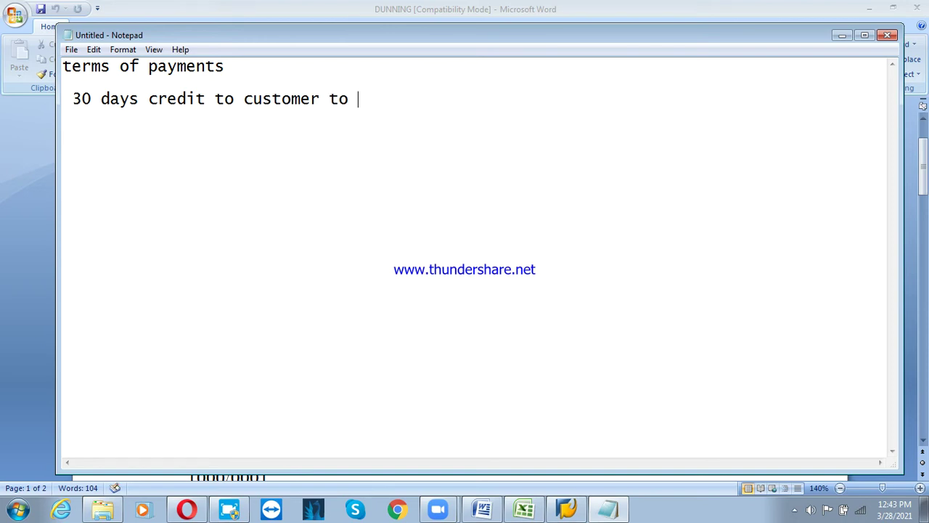
pyautogui.write('make the payment')
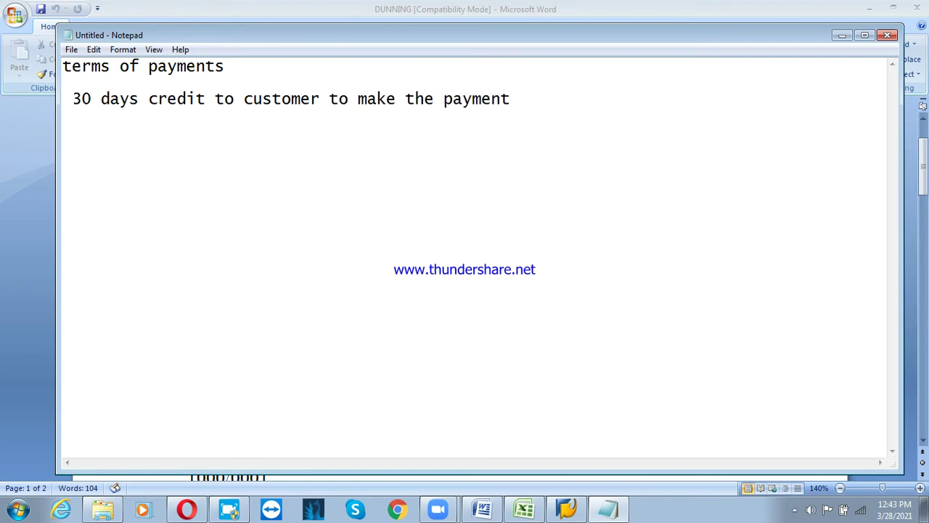
pyautogui.press('Return')
# Add 'if customer fails to make the payment, send the reminder letter/notice to them' and begin a config line
pyautogui.write('if customer f')
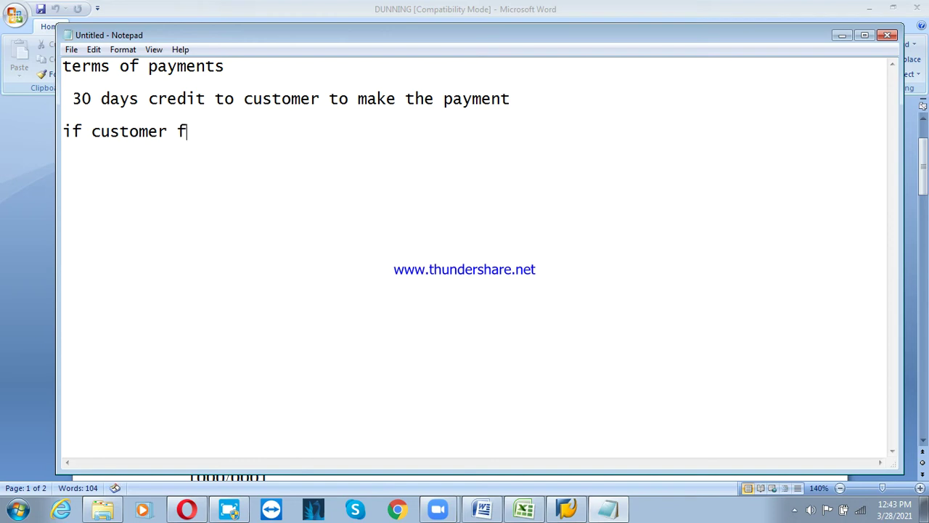
pyautogui.write('ails to mak')
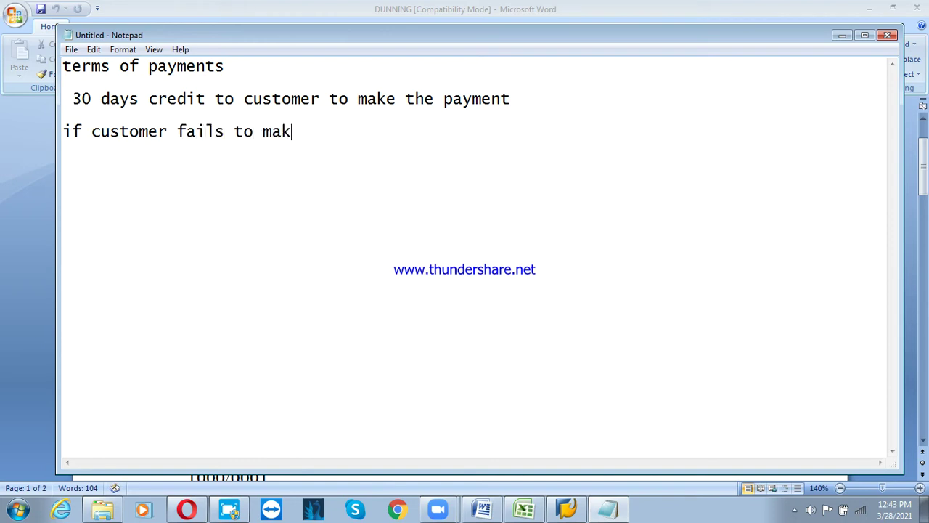
pyautogui.write('e the pay')
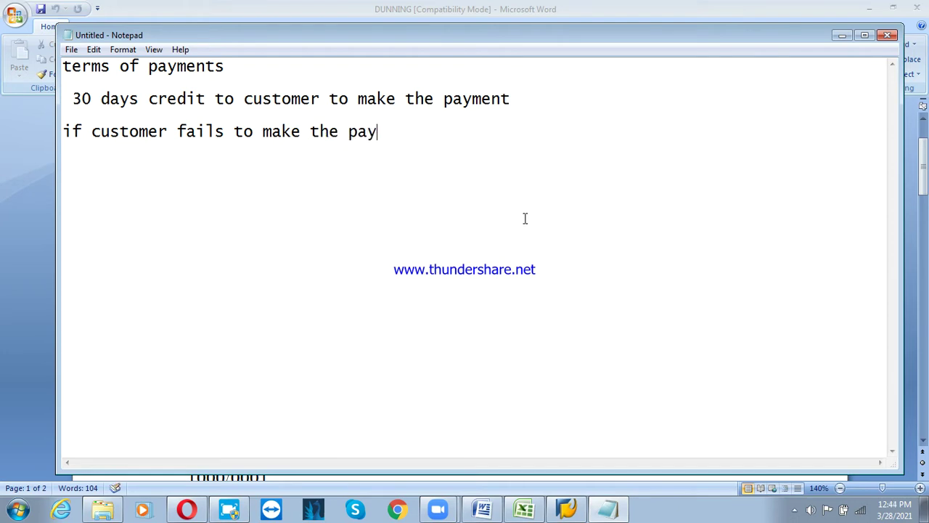
pyautogui.write('ment, the')
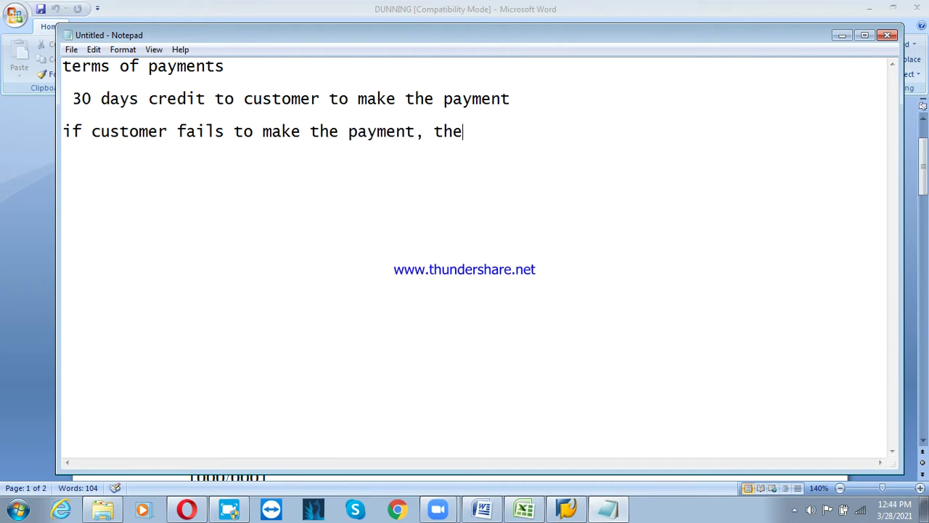
pyautogui.write('n we')
pyautogui.write('nee dto')
pyautogui.press('BackSpace')
pyautogui.press('BackSpace')
pyautogui.press('BackSpace')
pyautogui.write('d')
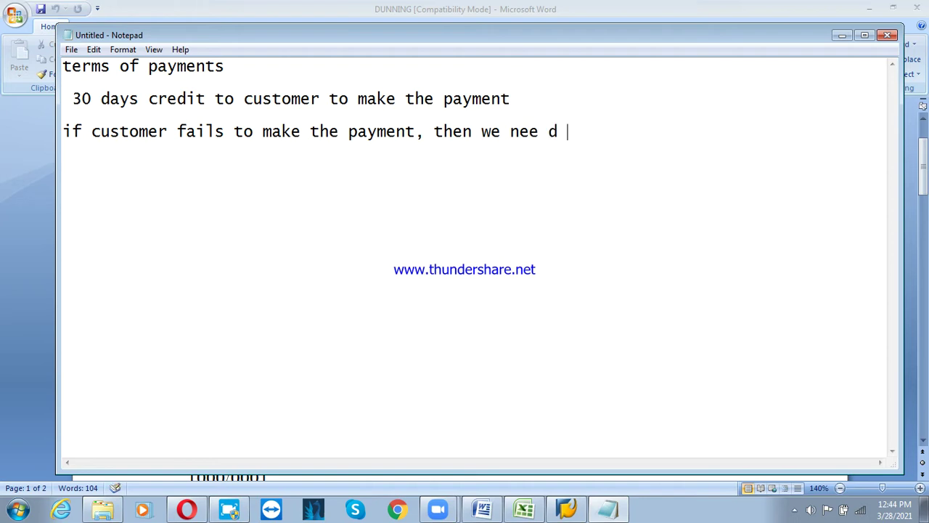
pyautogui.press('BackSpace')
pyautogui.press('BackSpace')
pyautogui.press('BackSpace')
pyautogui.write('d to sen')
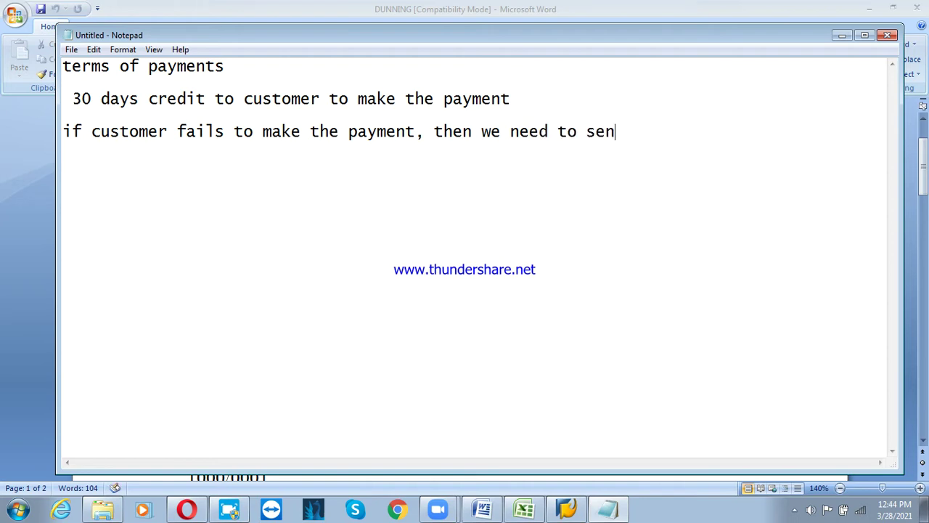
pyautogui.write('d the notic')
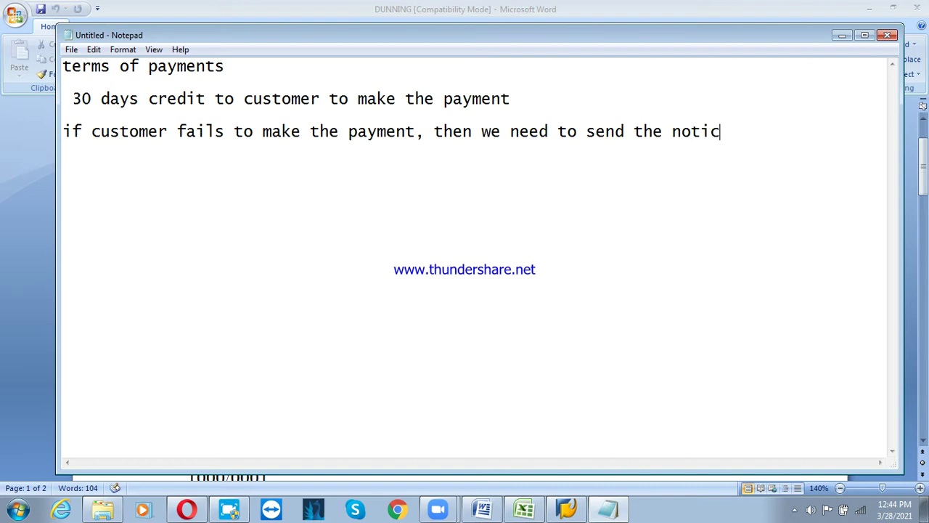
pyautogui.write('e')
pyautogui.press('BackSpace')
pyautogui.press('BackSpace')
pyautogui.press('BackSpace')
pyautogui.press('BackSpace')
pyautogui.press('BackSpace')
pyautogui.press('BackSpace')
pyautogui.write('reminde')
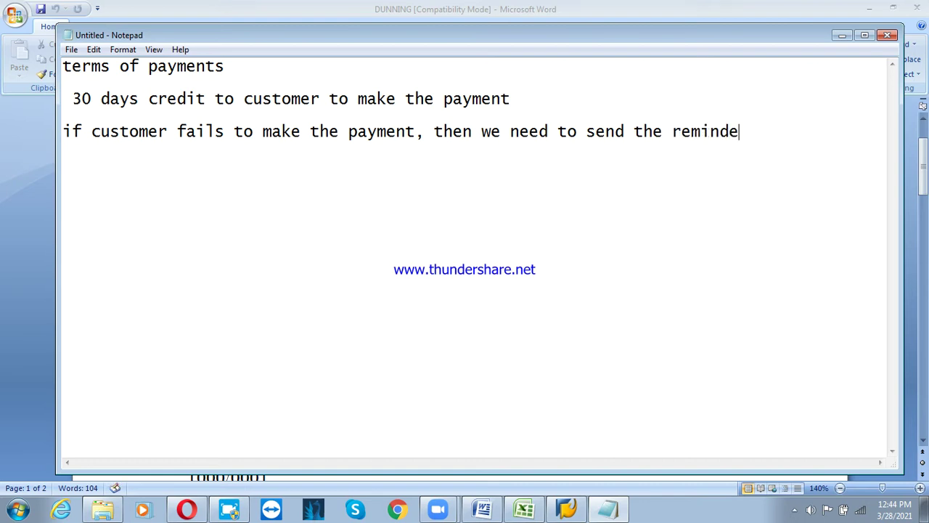
pyautogui.write('r letter/m')
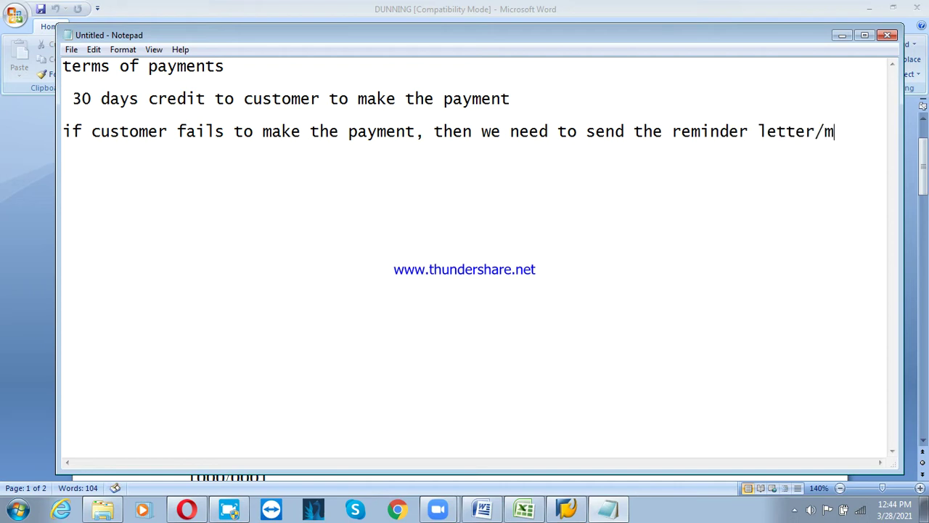
pyautogui.write('pt')
pyautogui.press('BackSpace')
pyautogui.press('BackSpace')
pyautogui.press('BackSpace')
pyautogui.write('nt')
pyautogui.press('BackSpace')
pyautogui.write('otice to them,')
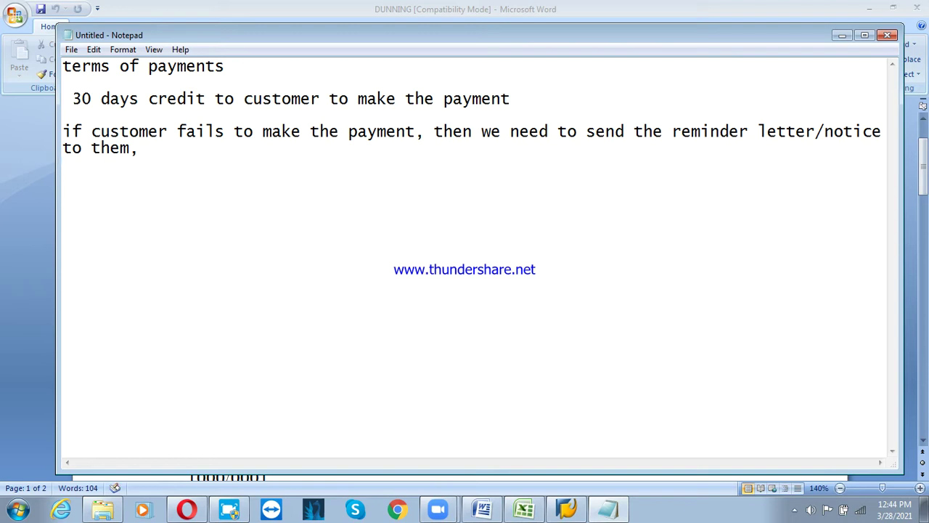
pyautogui.write('config, re')
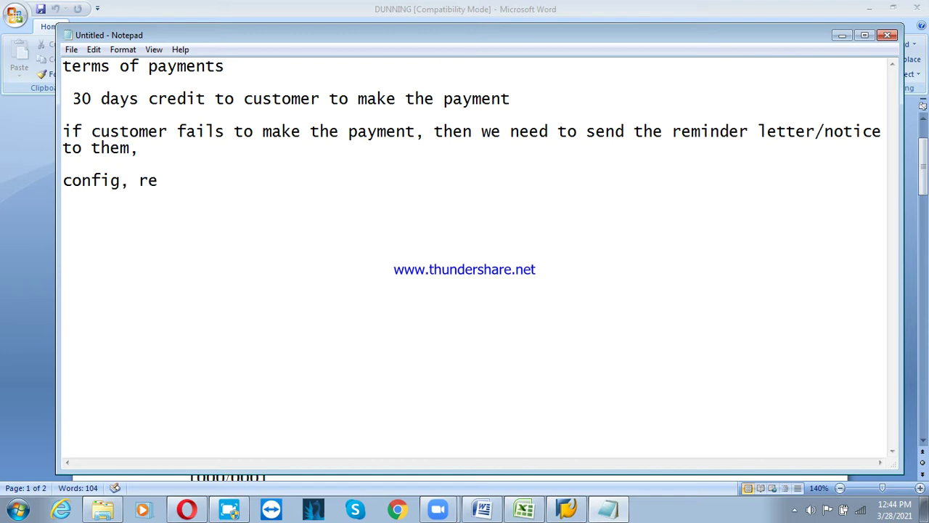
pyautogui.write('garding du')
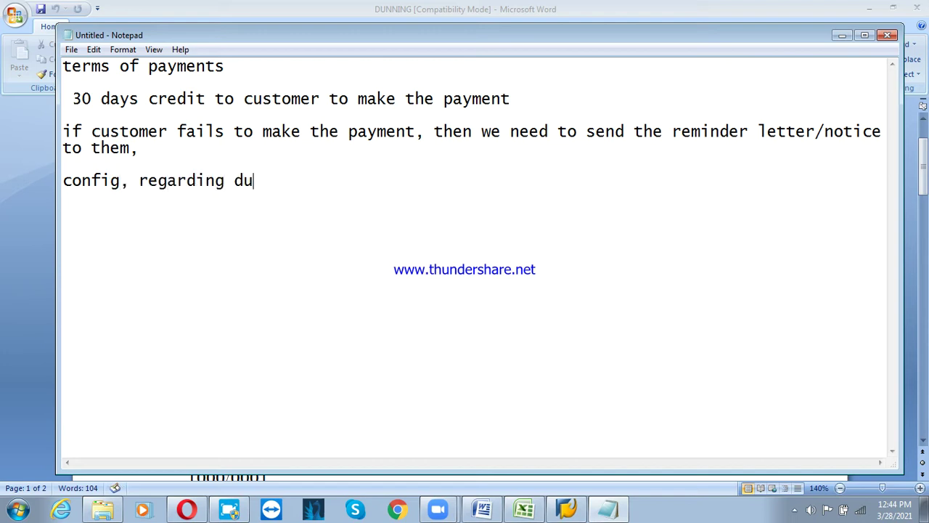
pyautogui.write('nning af')
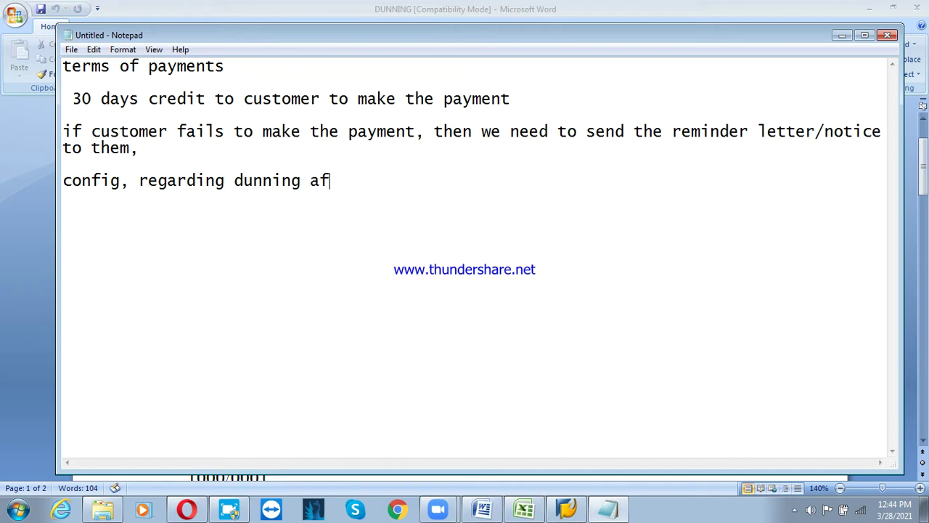
# Continue the config line with ', after 30 days, system should pick due cus…'
pyautogui.press('BackSpace')
pyautogui.press('BackSpace')
pyautogui.press('BackSpace')
pyautogui.write(', after 30')
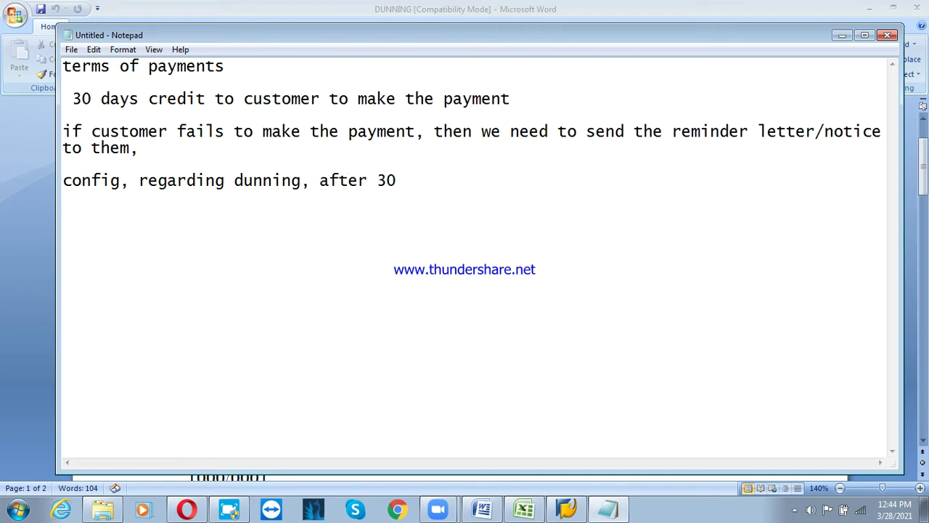
pyautogui.write(' days, sys')
pyautogui.press('BackSpace')
pyautogui.write('ystem')
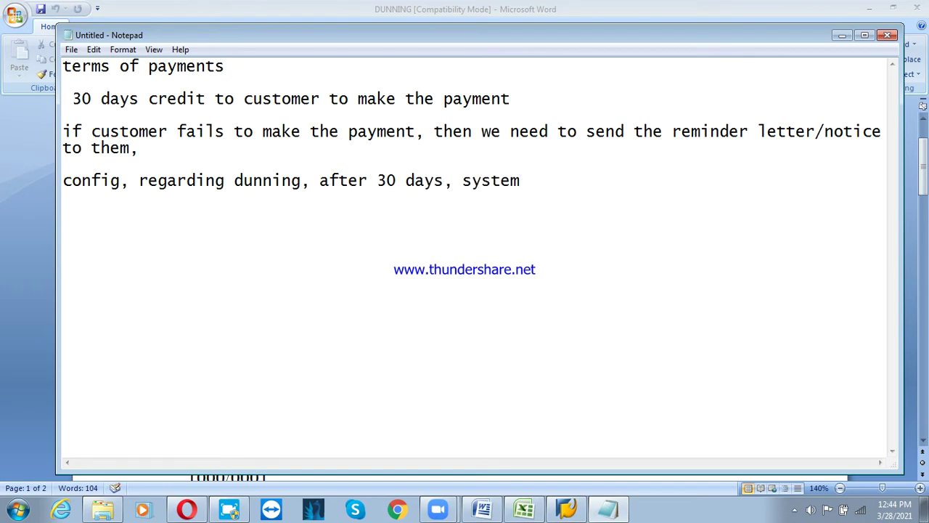
pyautogui.write(' s')
pyautogui.click(522, 207)
pyautogui.write('hould pi')
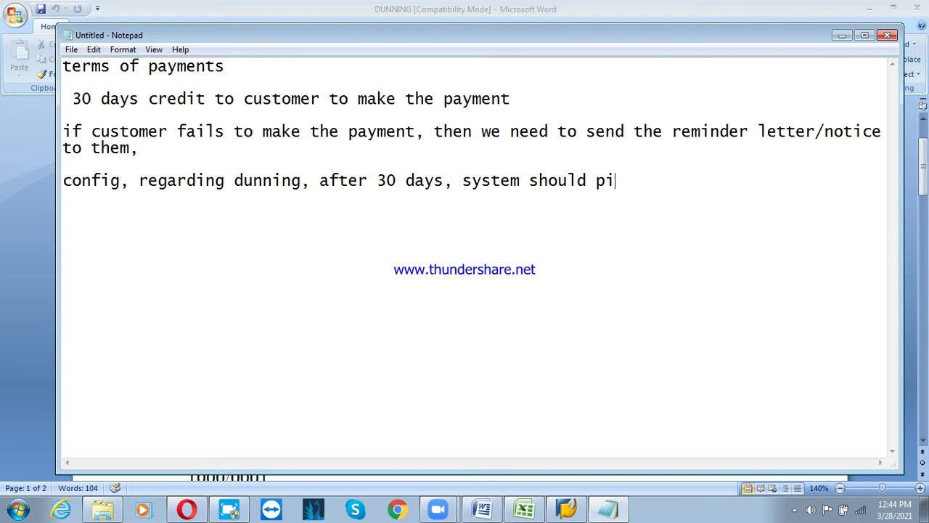
pyautogui.write('ck due cus')
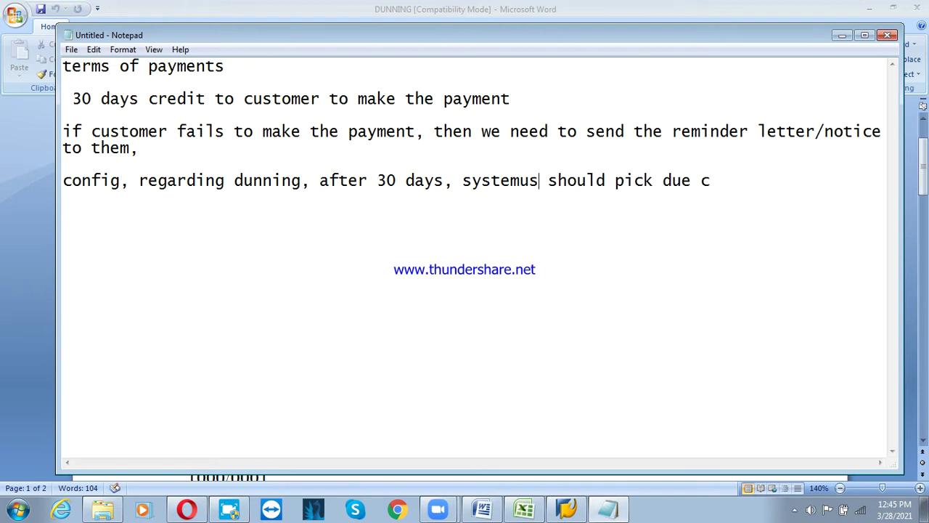
pyautogui.press('BackSpace')
pyautogui.press('BackSpace')
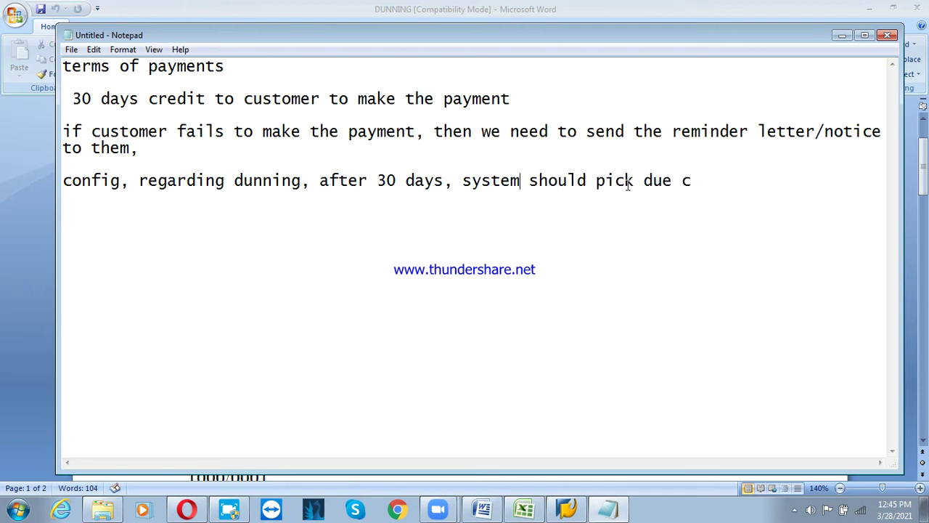
# Finish the line with 'customer and send the reminder notice to that customer'
pyautogui.click(704, 182)
pyautogui.write('ustomer and')
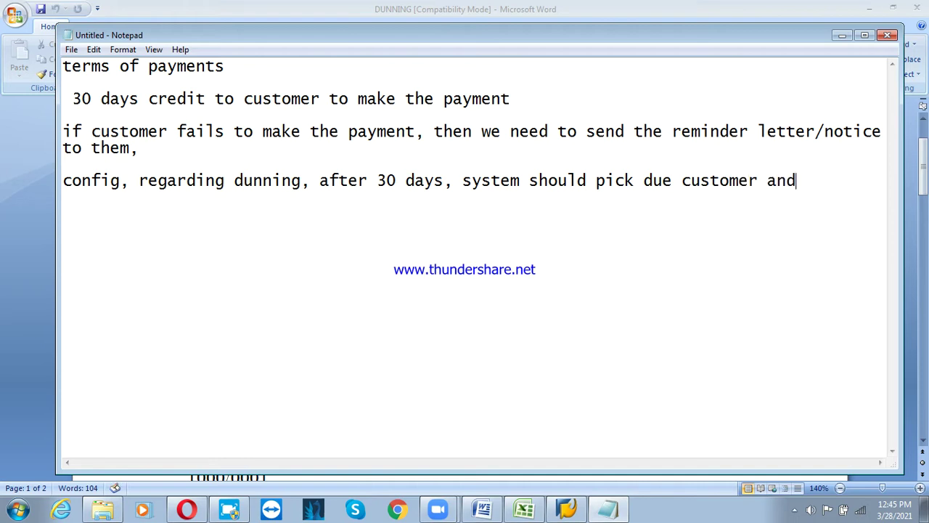
pyautogui.write(' eend')
pyautogui.press('Return')
pyautogui.write('the remi')
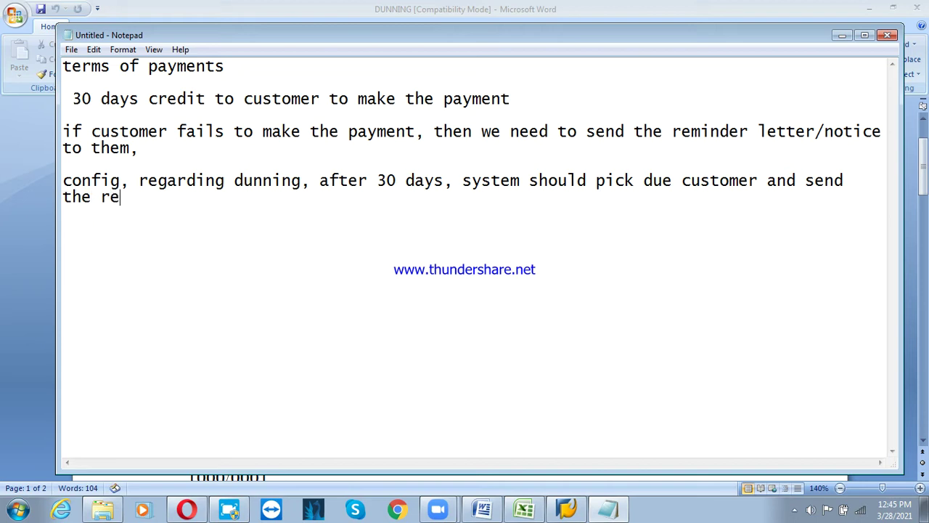
pyautogui.doubleClick(704, 178)
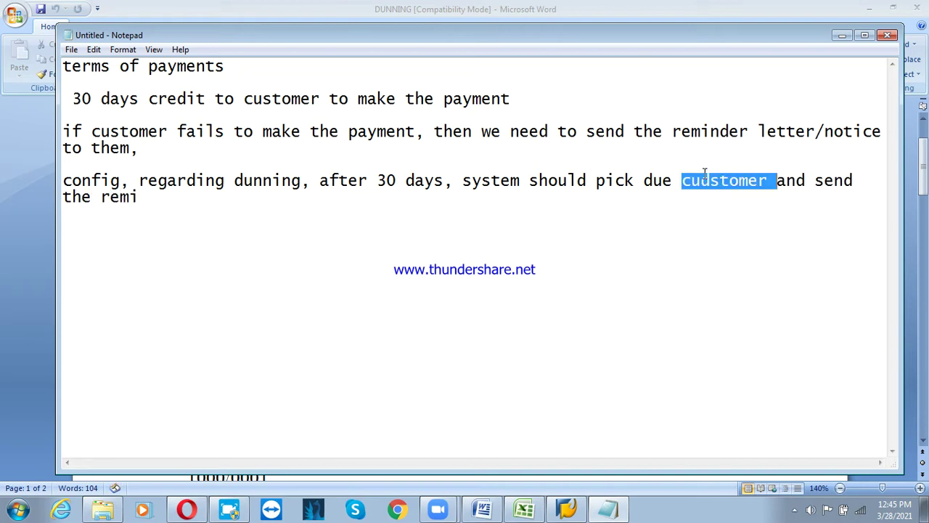
pyautogui.click(160, 205)
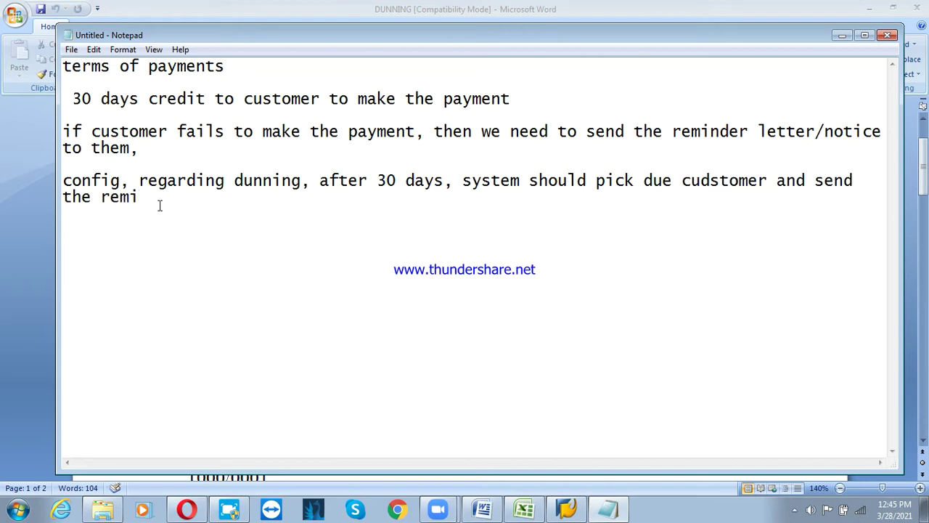
pyautogui.write('nder notic')
pyautogui.write('e')
pyautogui.write(' the ')
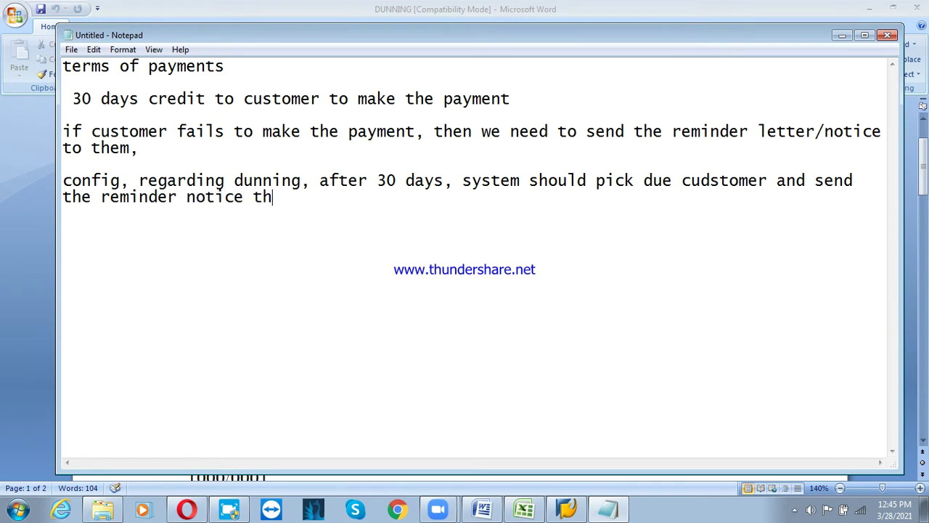
pyautogui.write('that customer')
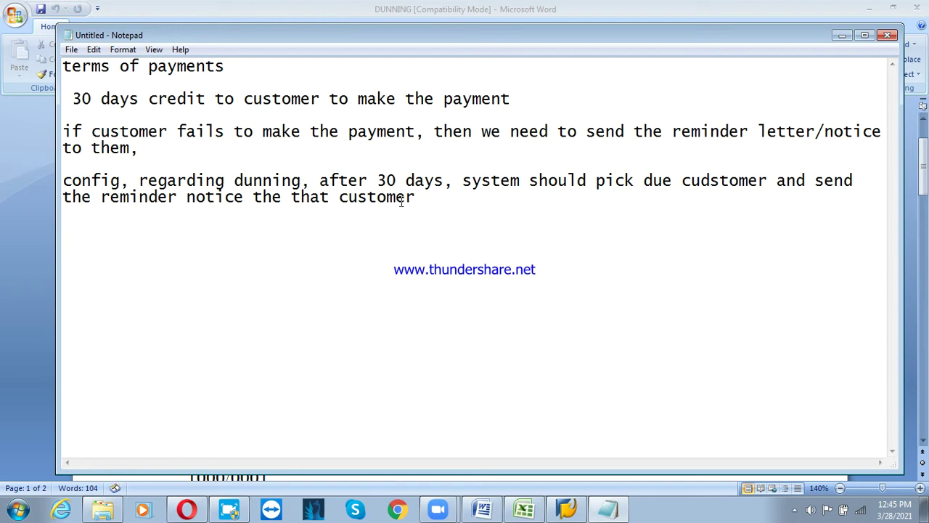
pyautogui.click(234, 10)
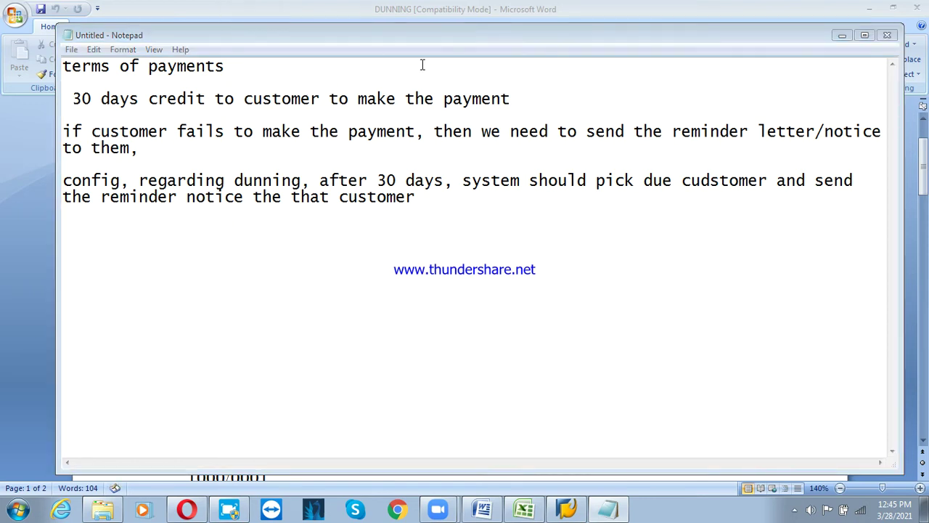
# In the DUNNING example, change the invoice date to 01.01.2021
pyautogui.click(720, 24)
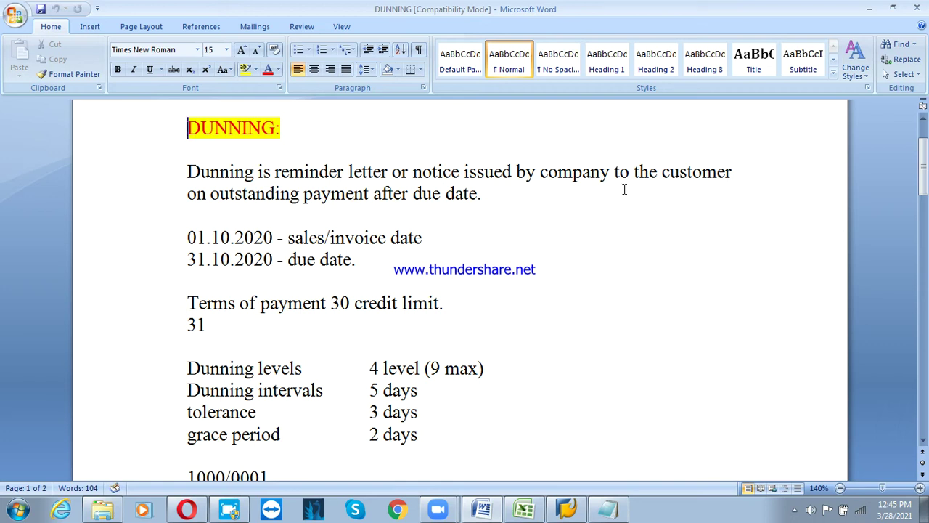
pyautogui.click(219, 237)
pyautogui.click(214, 237)
pyautogui.press('Delete')
pyautogui.press('Delete')
pyautogui.press('Delete')
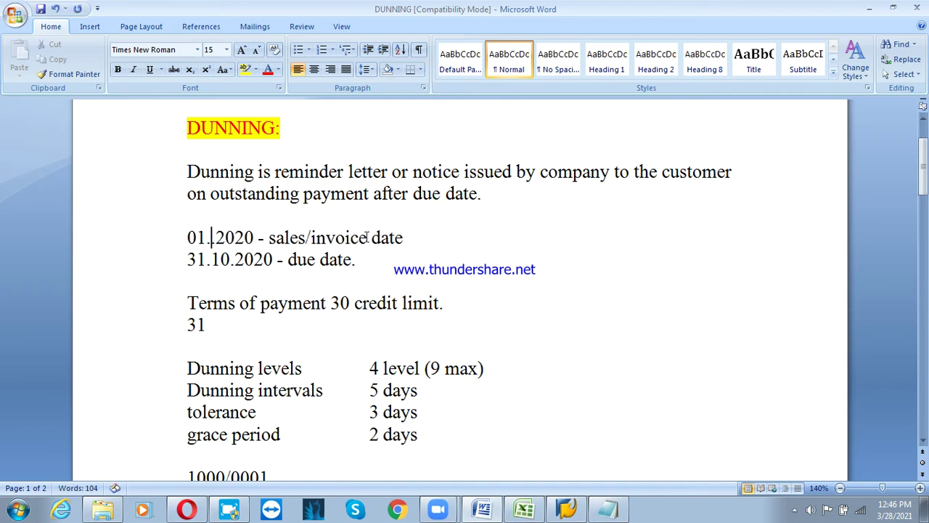
pyautogui.write('02')
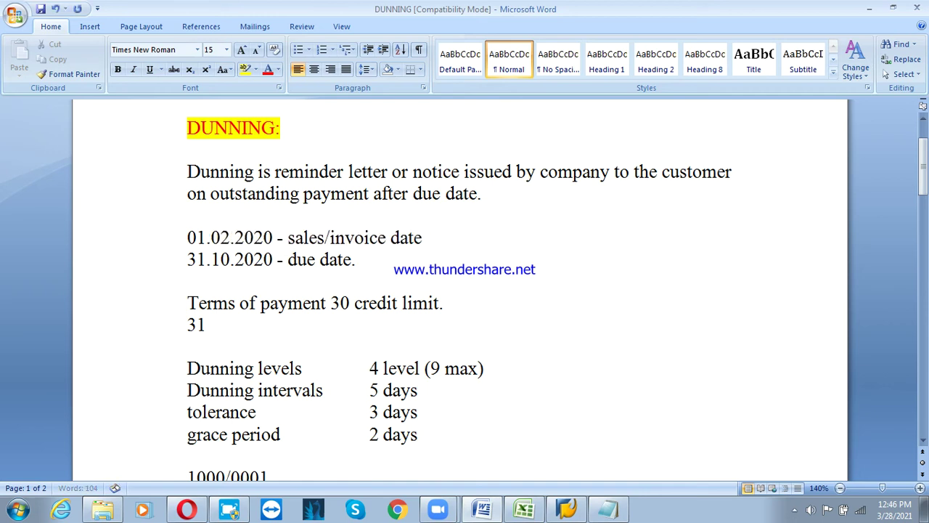
pyautogui.press('Right')
pyautogui.press('Right')
pyautogui.press('Delete')
pyautogui.press('Down')
pyautogui.press('Up')
pyautogui.press('Left')
pyautogui.press('Left')
pyautogui.press('Left')
pyautogui.press('Left')
pyautogui.press('Left')
pyautogui.press('Left')
pyautogui.press('Delete')
pyautogui.write('1')
# Change the due date to 31.01.2021 and review the dunning notices at days 32, 37 and 42
pyautogui.press('Down')
pyautogui.press('BackSpace')
pyautogui.press('BackSpace')
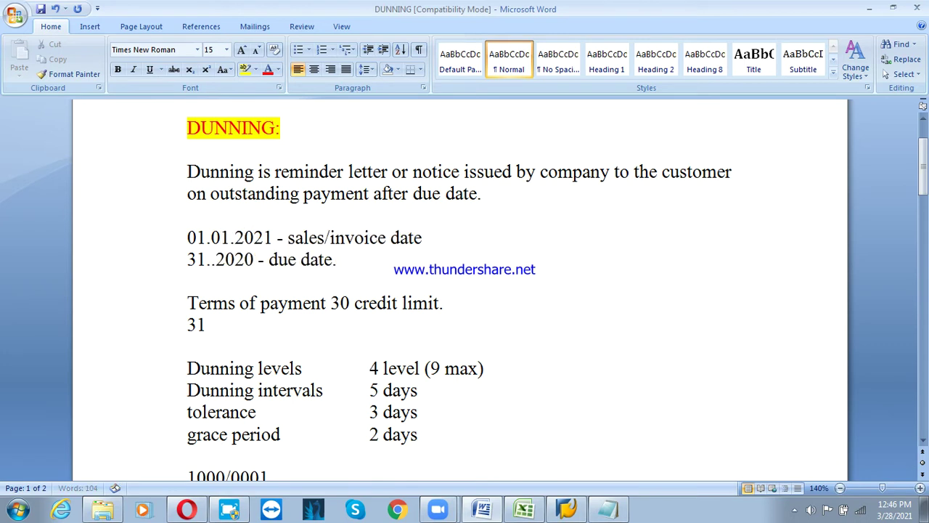
pyautogui.write('01')
pyautogui.press('Right')
pyautogui.press('Right')
pyautogui.press('Right')
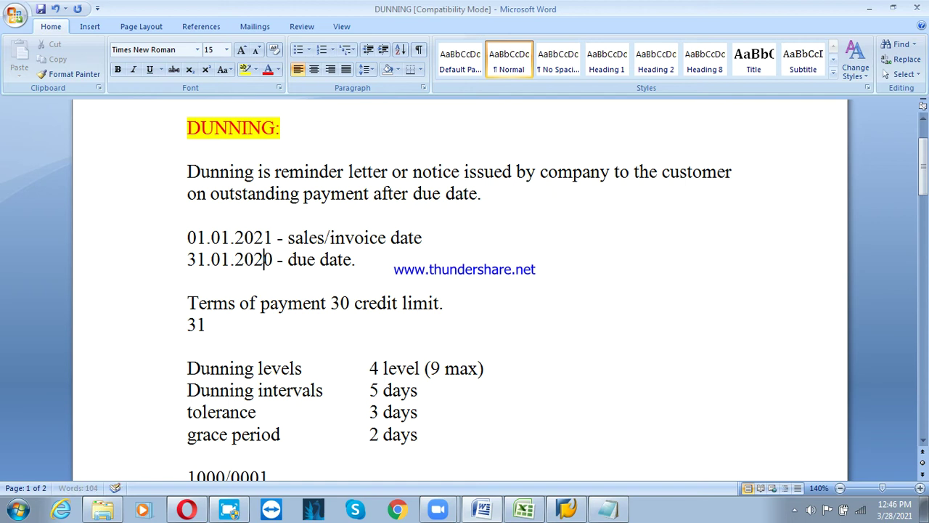
pyautogui.press('Delete')
pyautogui.write('1')
pyautogui.click(172, 262)
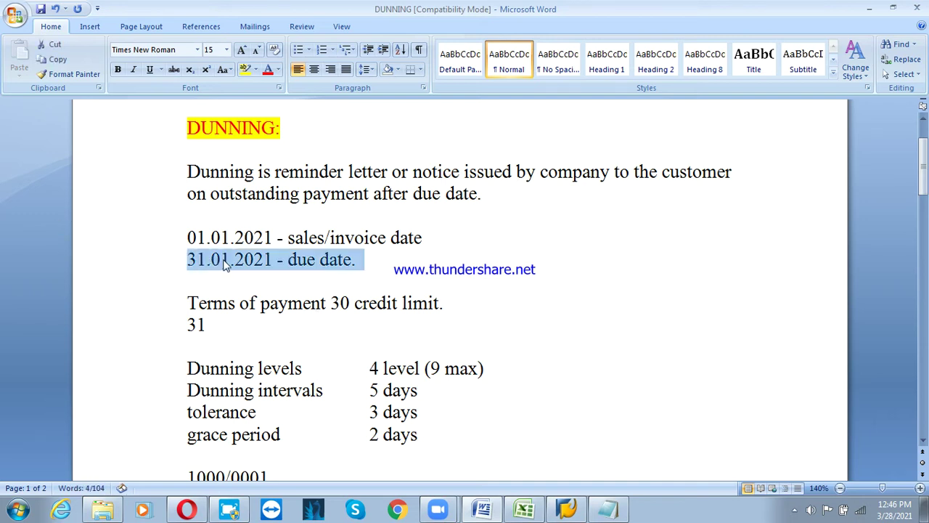
pyautogui.click(254, 287)
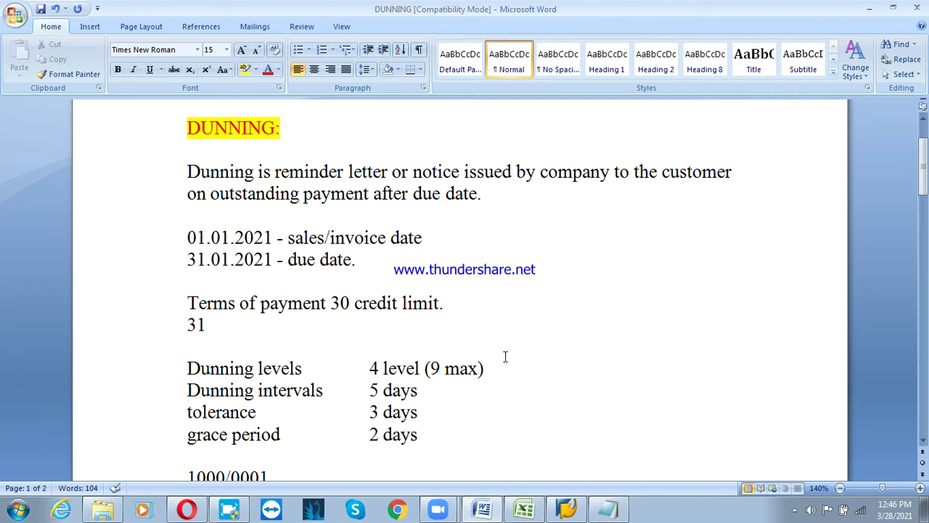
pyautogui.scroll(-1, 406, 322)
pyautogui.scroll(-1, 403, 322)
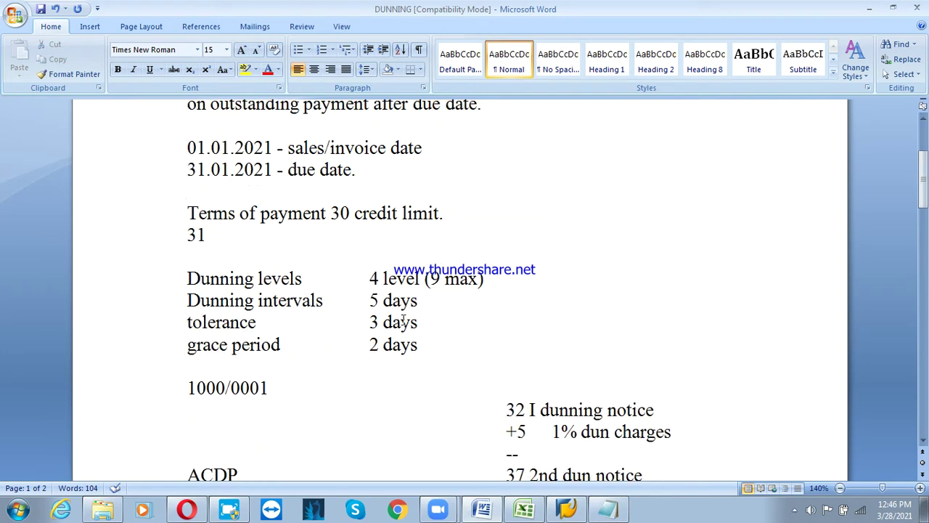
pyautogui.scroll(-2, 403, 321)
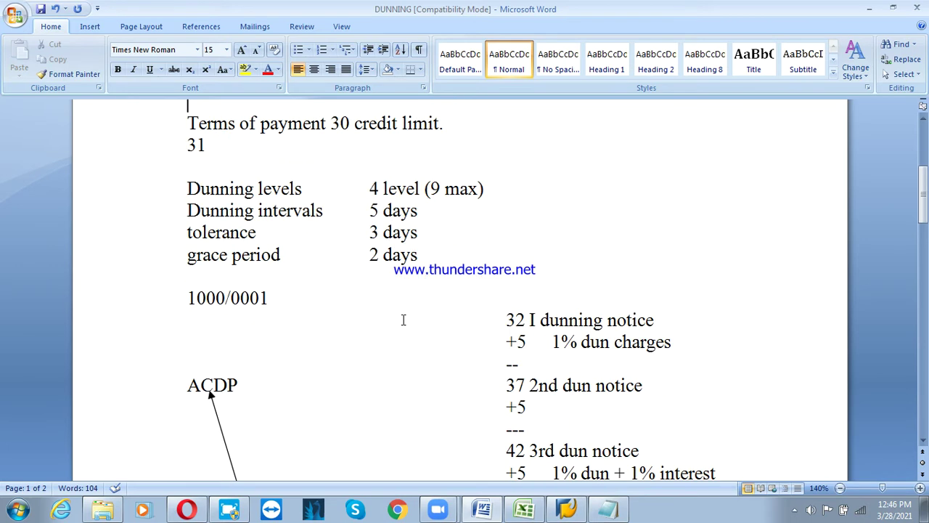
pyautogui.scroll(-1, 403, 320)
pyautogui.scroll(4, 403, 320)
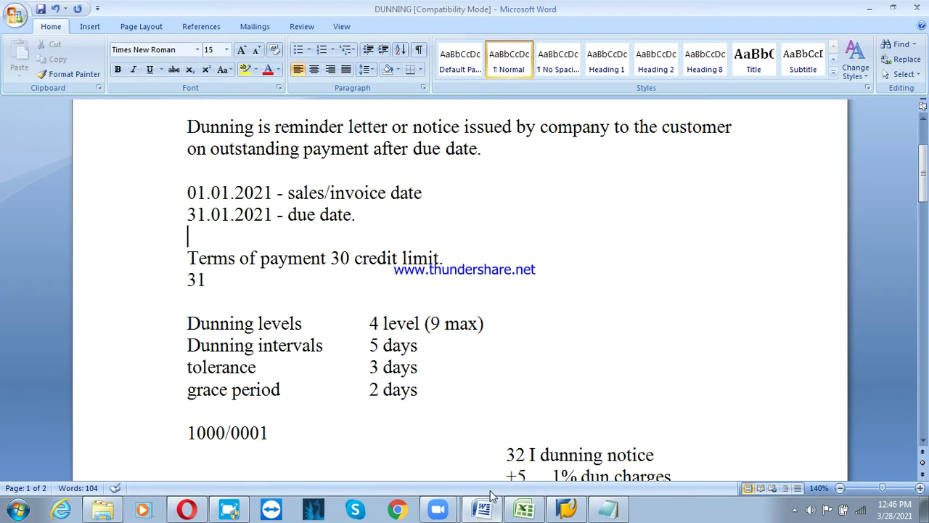
# Log on to the SAP ECC IDES system in client 800 with the user ID and password
pyautogui.click(603, 509)
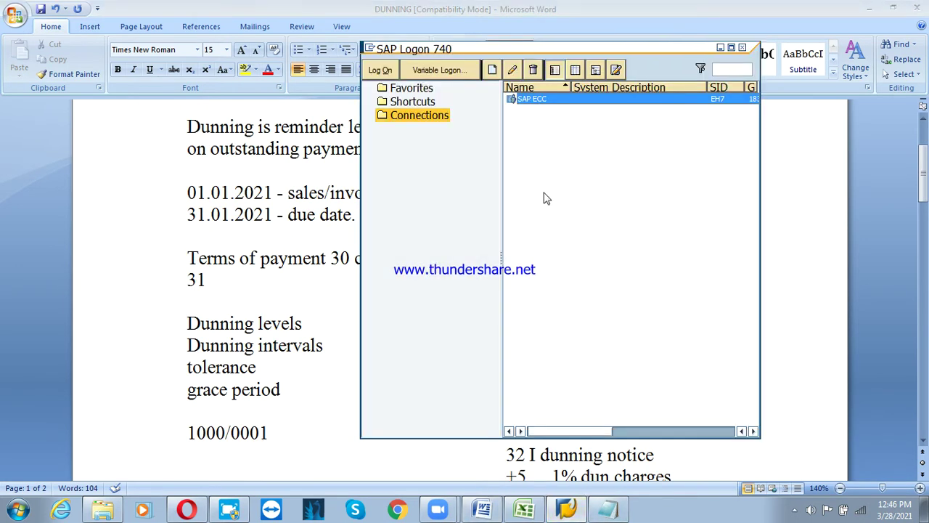
pyautogui.click(383, 75)
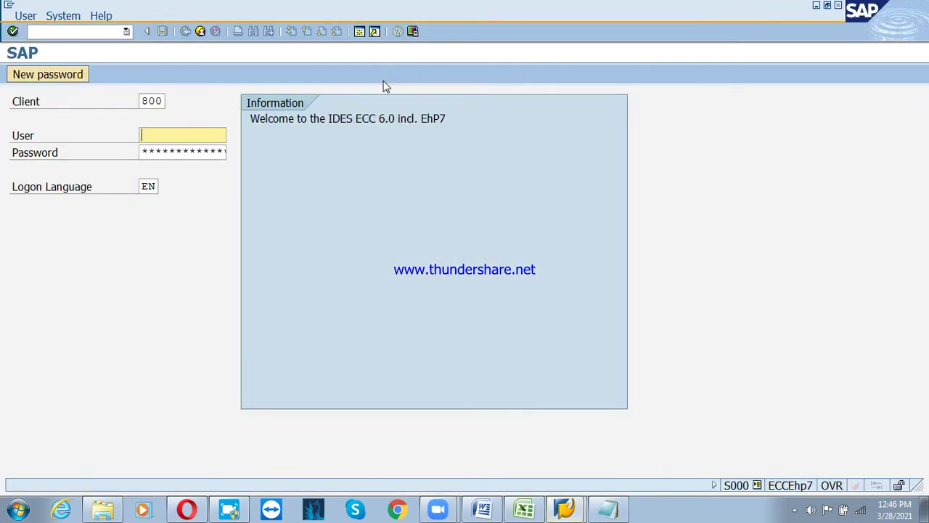
pyautogui.write('user3')
pyautogui.press('Tab')
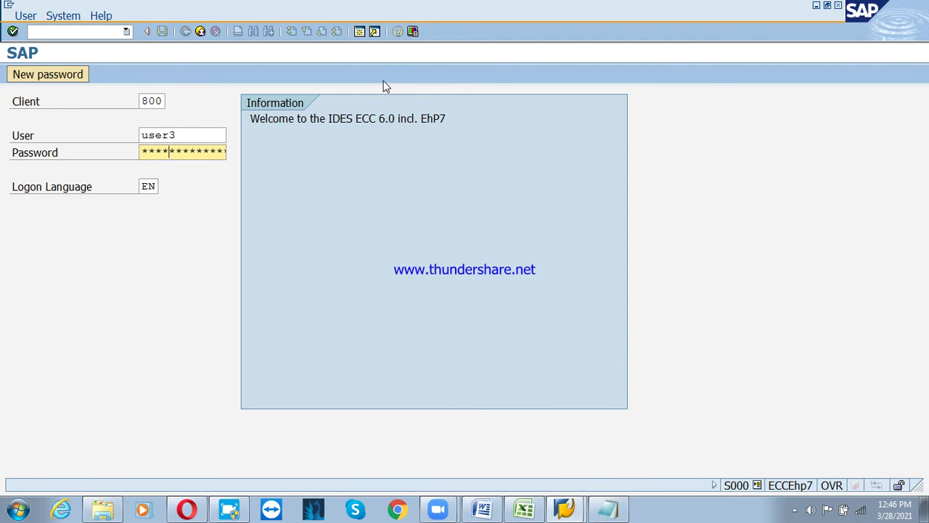
pyautogui.press('Return')
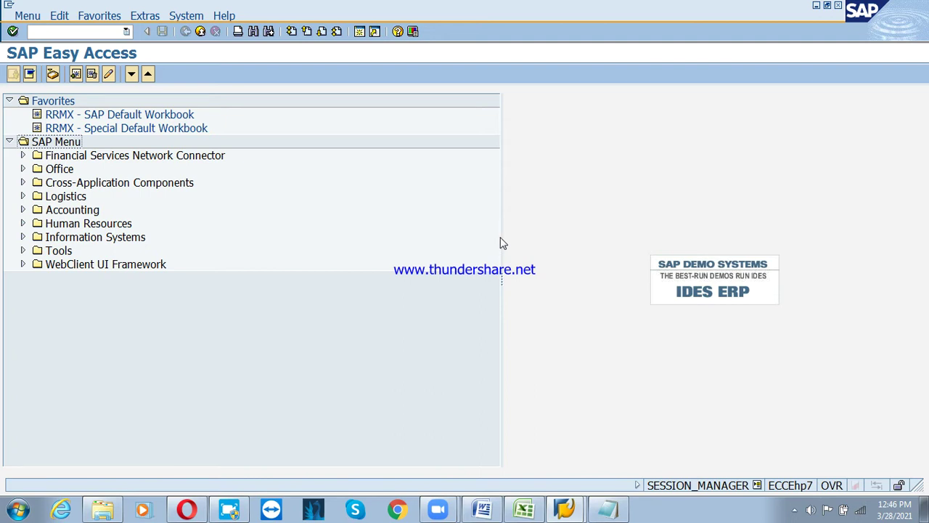
pyautogui.moveTo(502, 234); pyautogui.dragTo(292, 234)
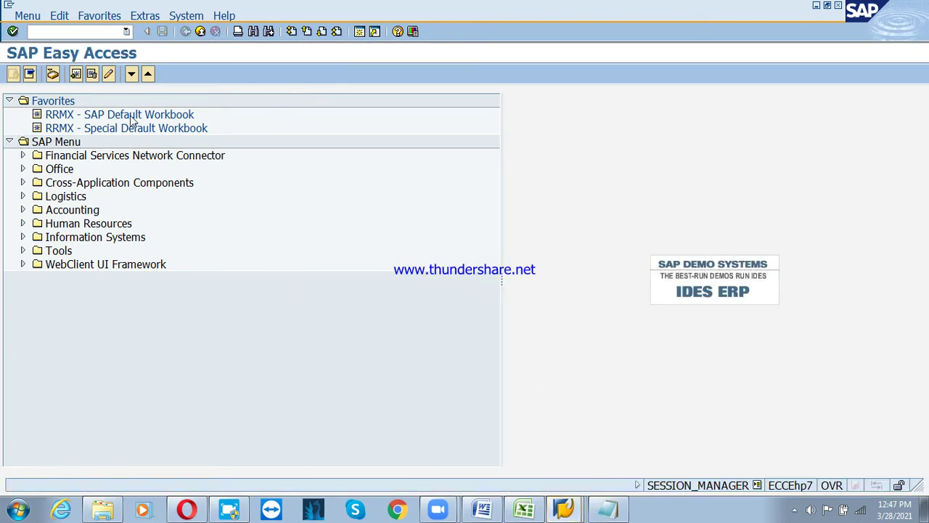
pyautogui.click(55, 32)
# Run SPRO, open the SAP Reference IMG and display the IMG activity keys
pyautogui.write('spro')
pyautogui.press('Return')
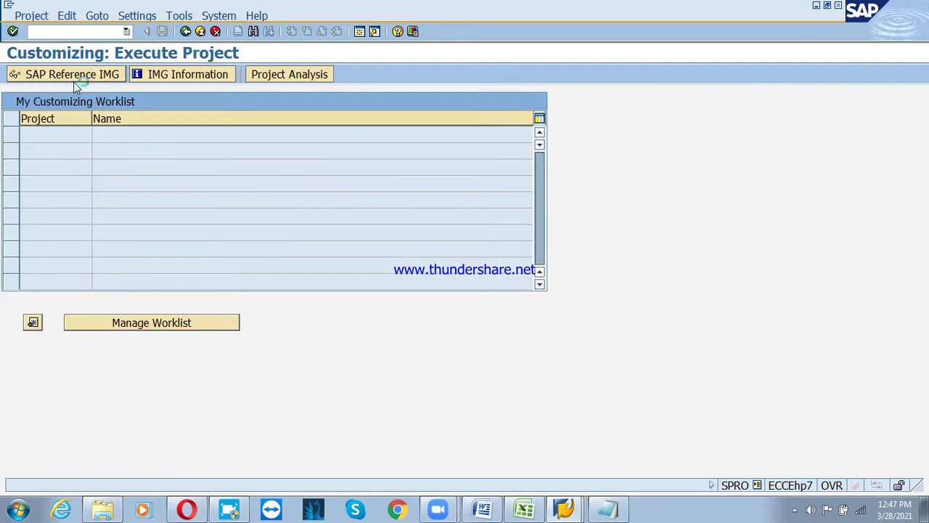
pyautogui.click(73, 80)
pyautogui.click(245, 16)
pyautogui.moveTo(251, 32)
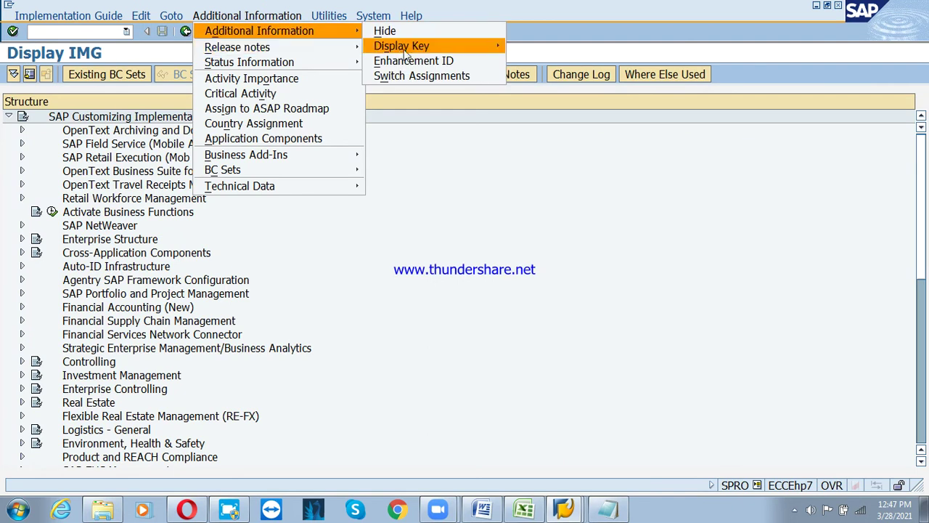
pyautogui.moveTo(407, 51)
pyautogui.click(546, 61)
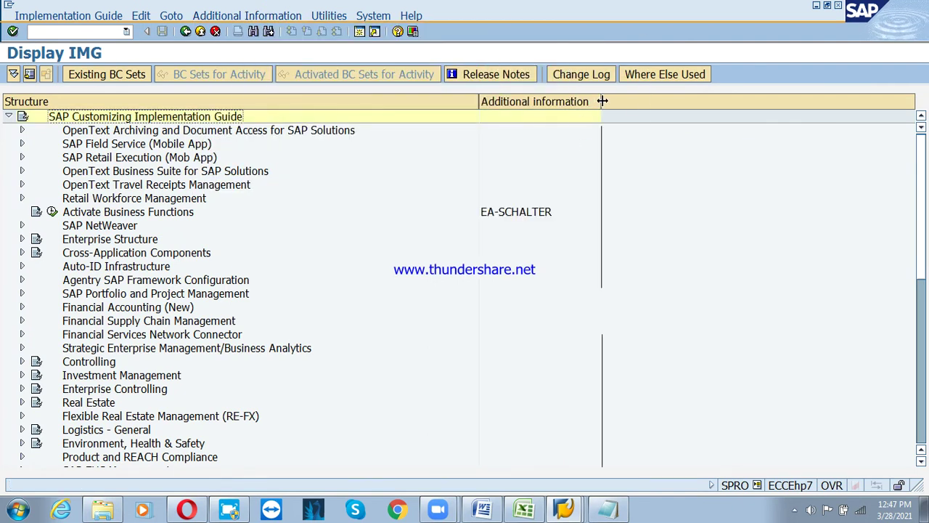
pyautogui.moveTo(602, 102); pyautogui.dragTo(658, 101)
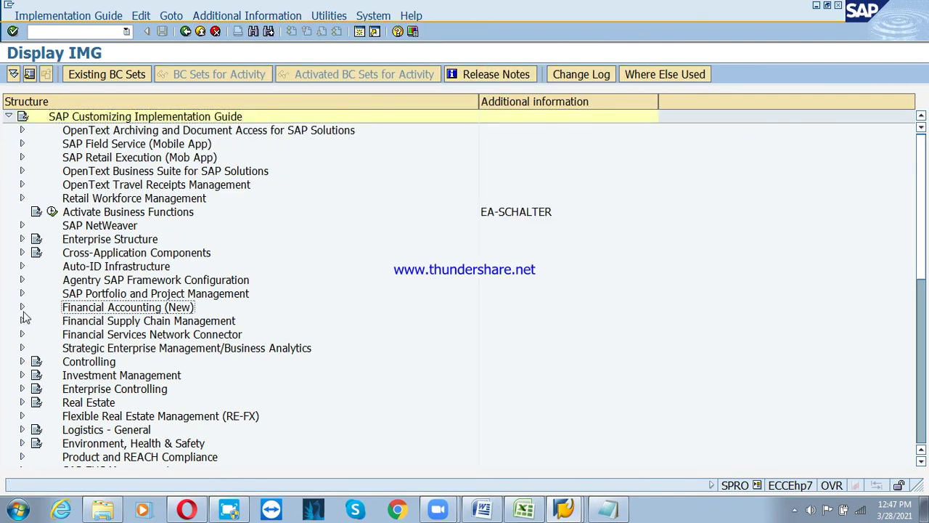
# Expand Financial Accounting (New) > AR/AP > Business Transactions > Dunning and execute Define Dunning Procedures
pyautogui.click(22, 308)
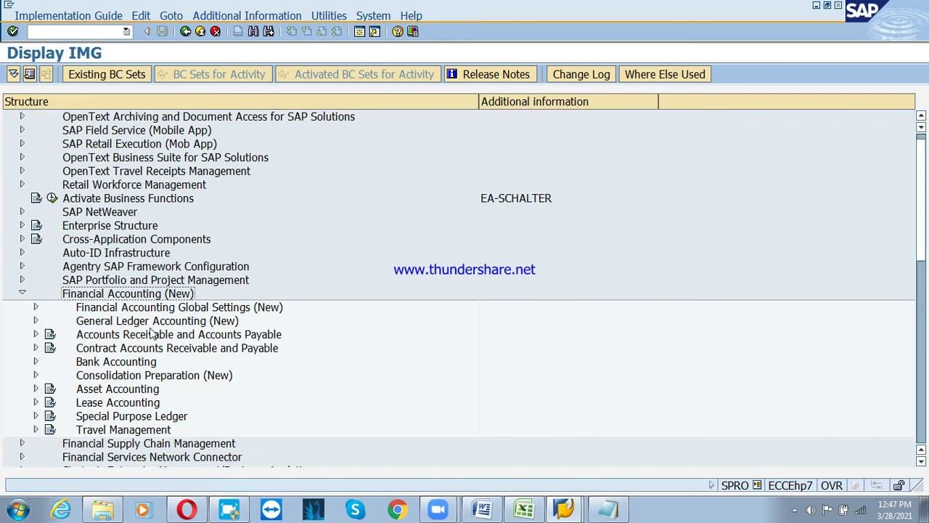
pyautogui.click(151, 333)
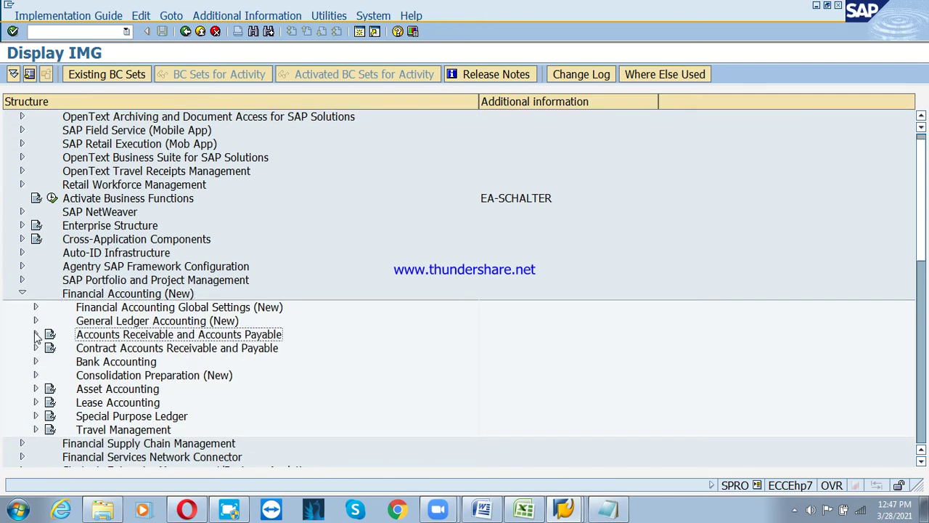
pyautogui.click(35, 335)
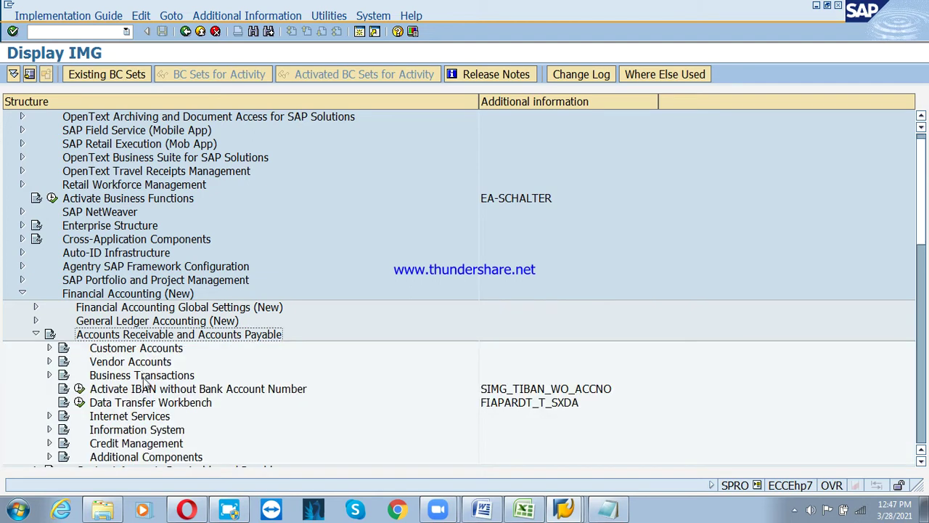
pyautogui.click(144, 380)
pyautogui.click(50, 375)
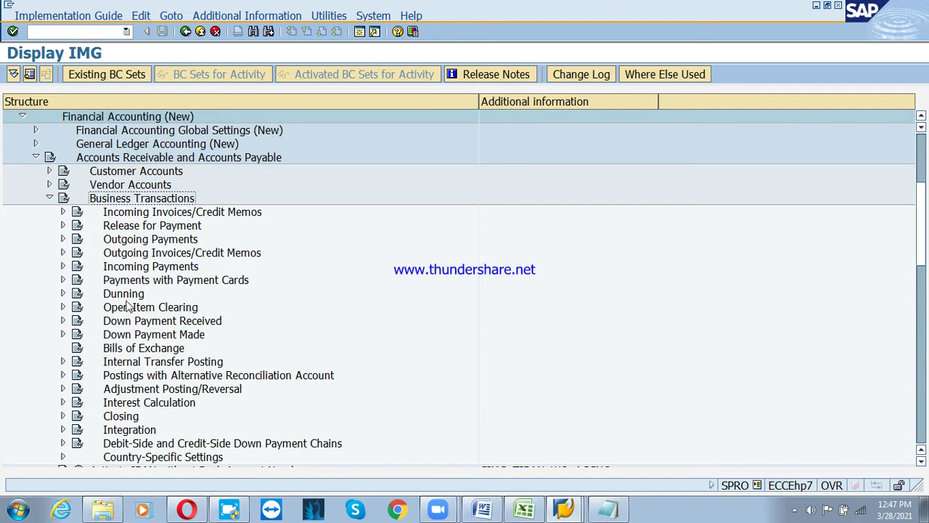
pyautogui.click(63, 294)
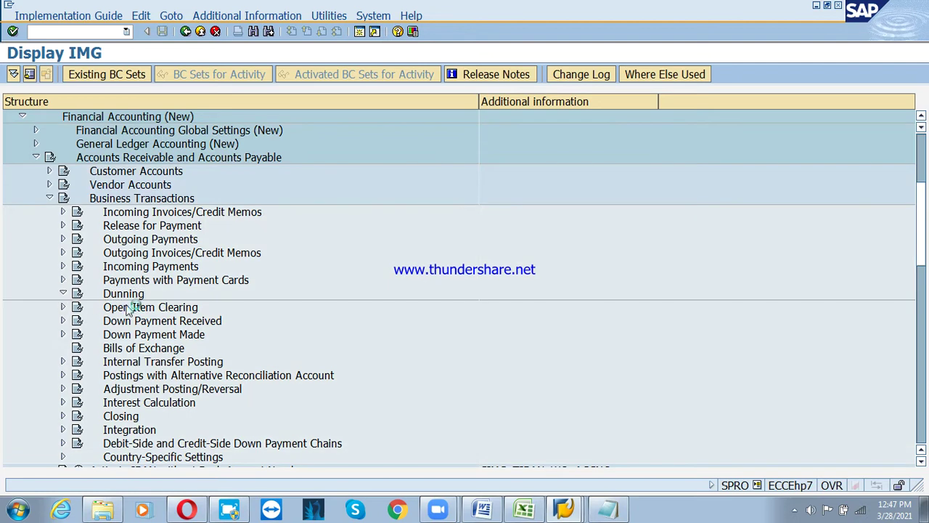
pyautogui.click(163, 321)
pyautogui.click(77, 321)
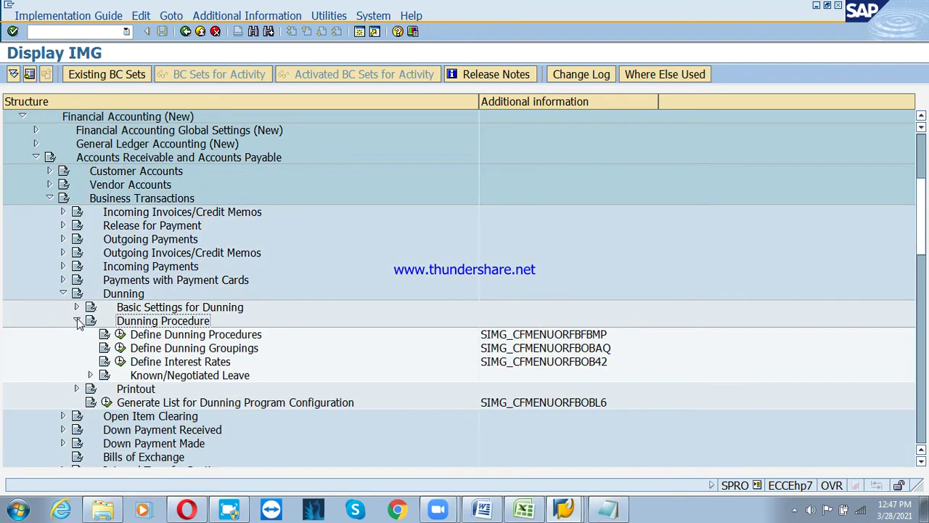
pyautogui.click(231, 335)
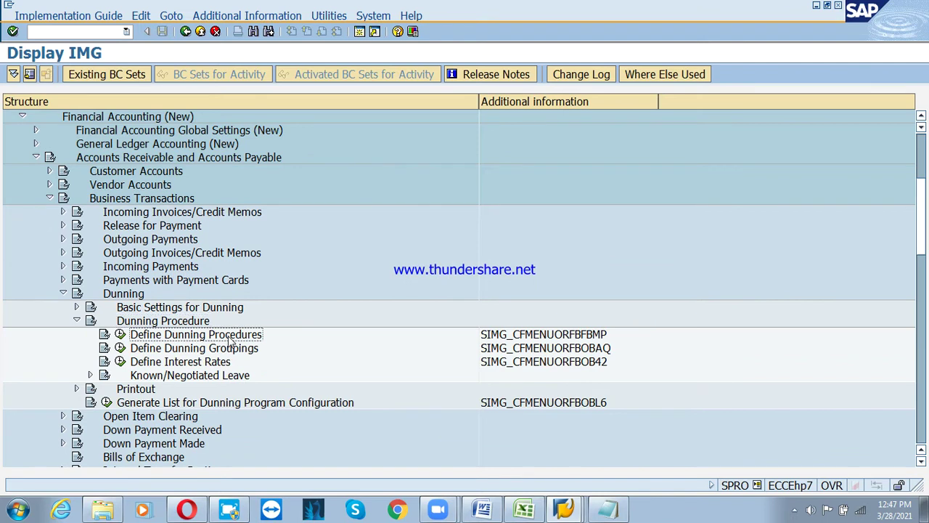
pyautogui.click(121, 335)
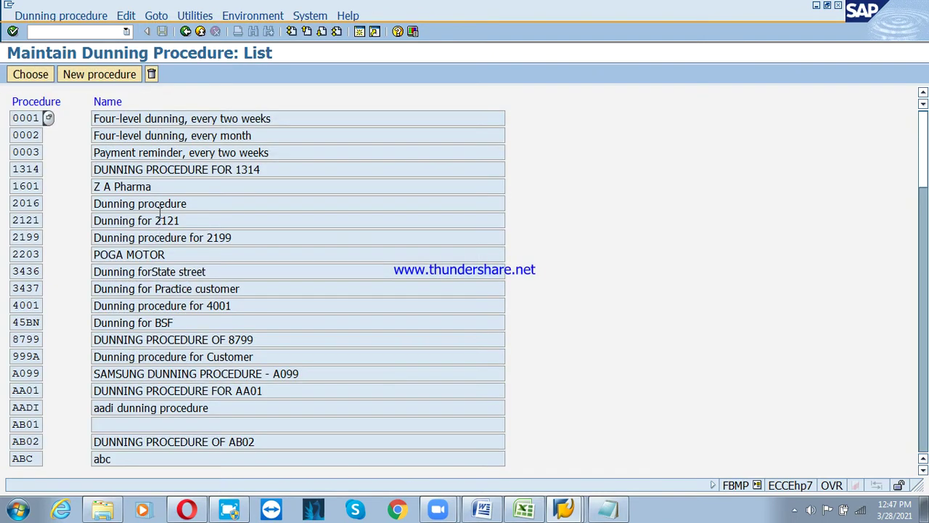
# Open dunning procedure 0001's details and place the Notepad notes beside SAP
pyautogui.doubleClick(163, 120)
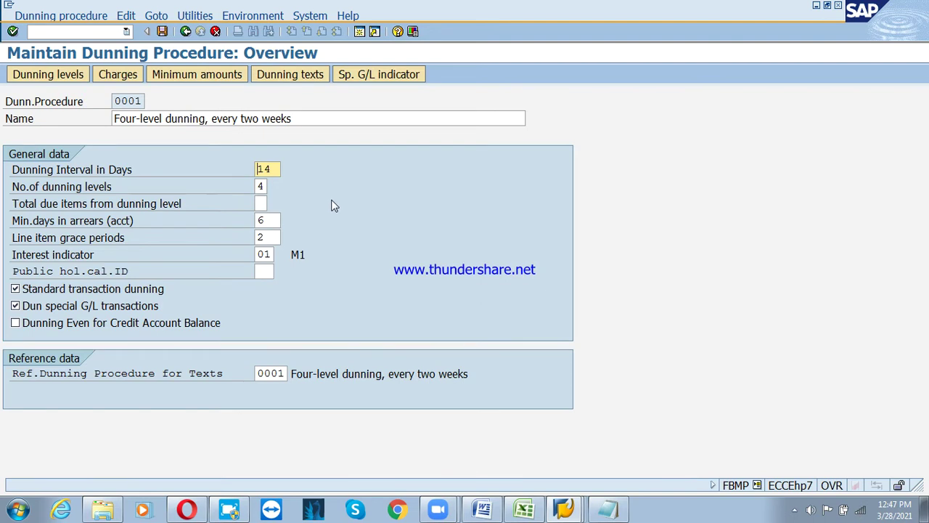
pyautogui.click(617, 511)
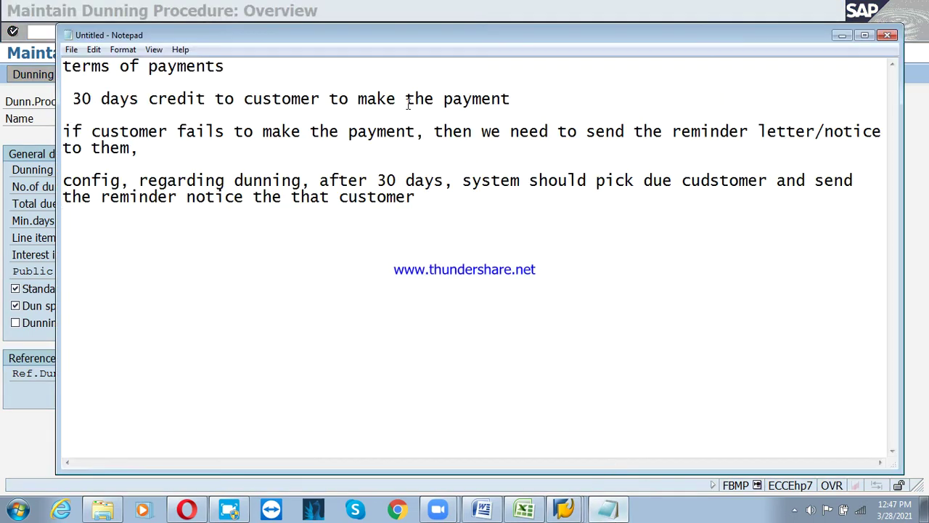
pyautogui.moveTo(407, 37); pyautogui.dragTo(722, 27)
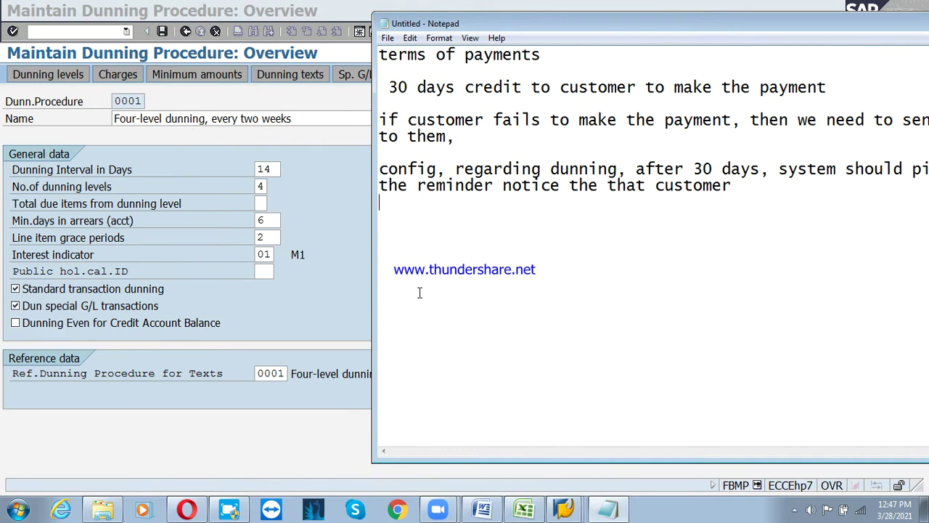
pyautogui.click(186, 34)
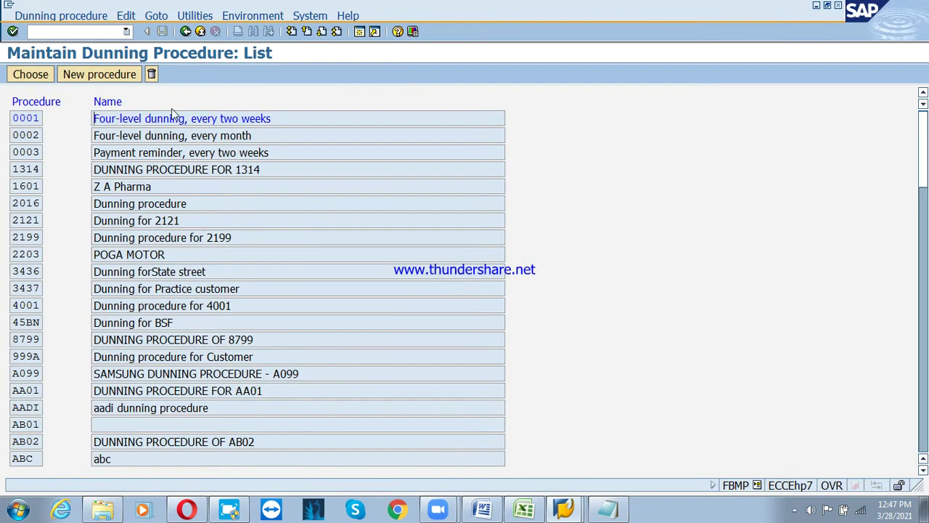
# Review procedures 0002, 0003 and 2016, then open procedure 2121's overview next to the notes
pyautogui.doubleClick(151, 135)
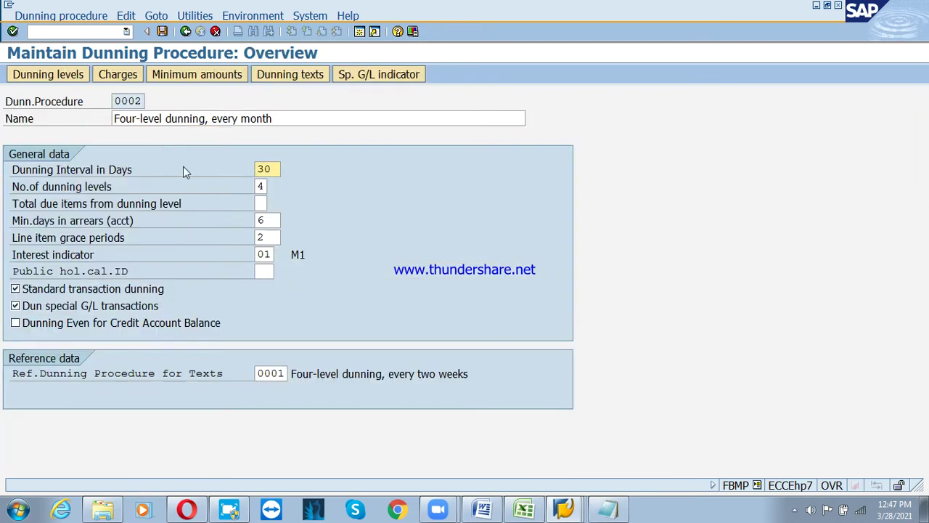
pyautogui.click(185, 32)
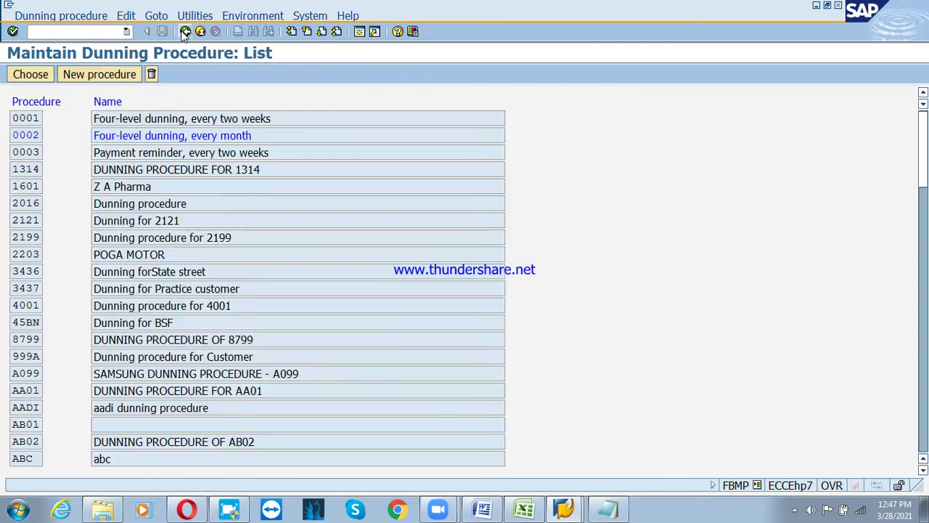
pyautogui.doubleClick(152, 152)
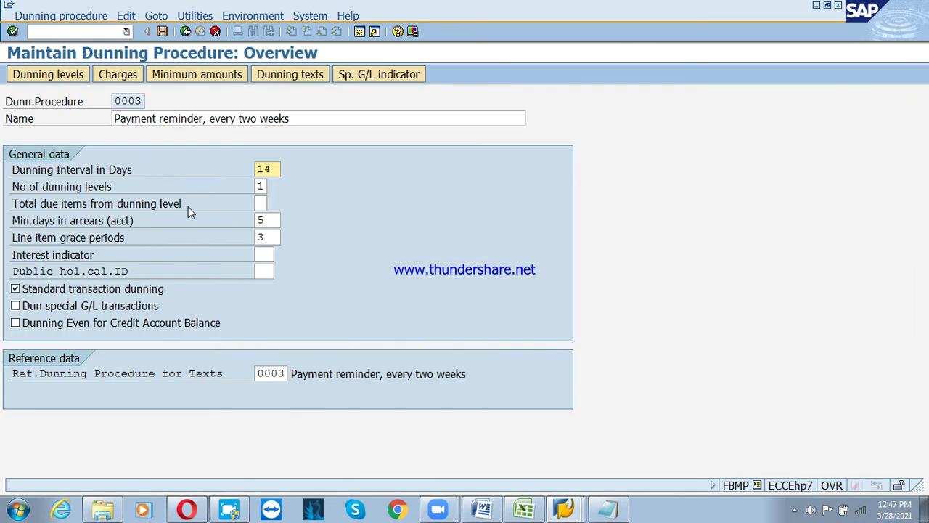
pyautogui.click(185, 32)
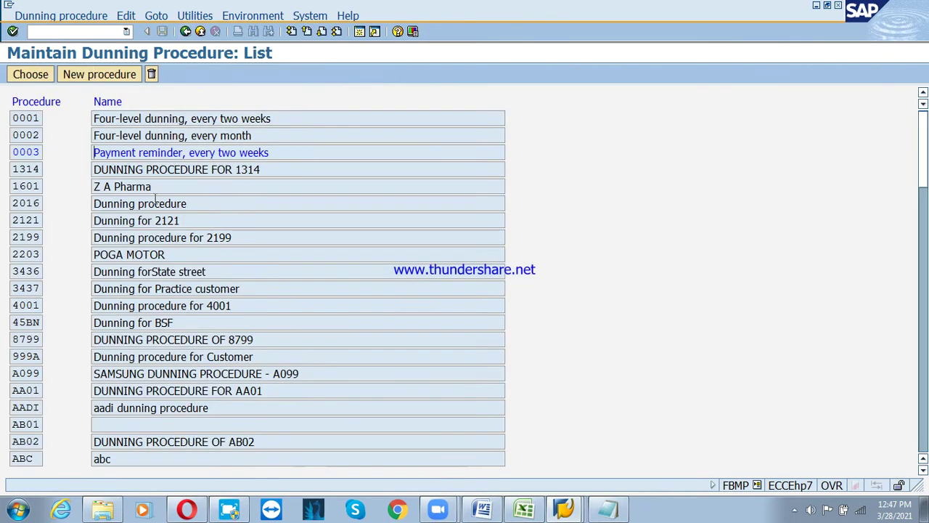
pyautogui.doubleClick(152, 203)
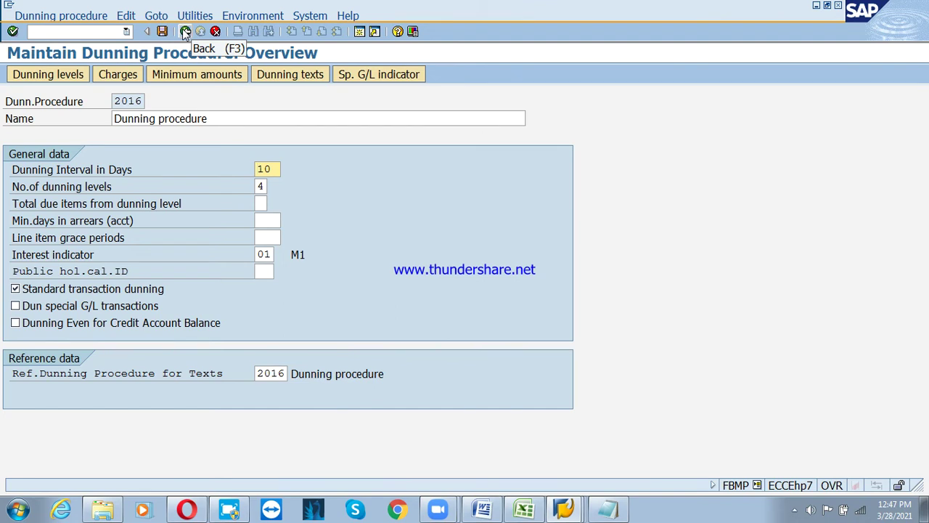
pyautogui.click(185, 32)
pyautogui.doubleClick(166, 221)
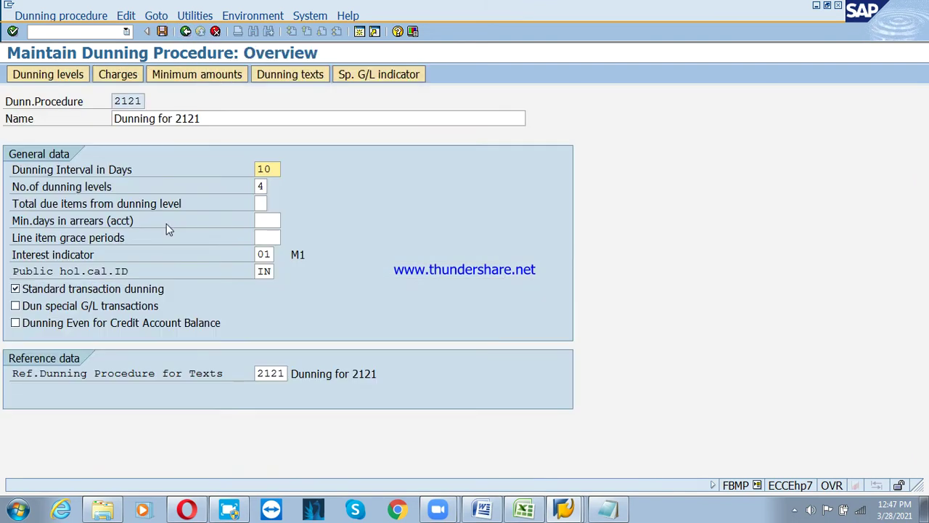
pyautogui.click(610, 511)
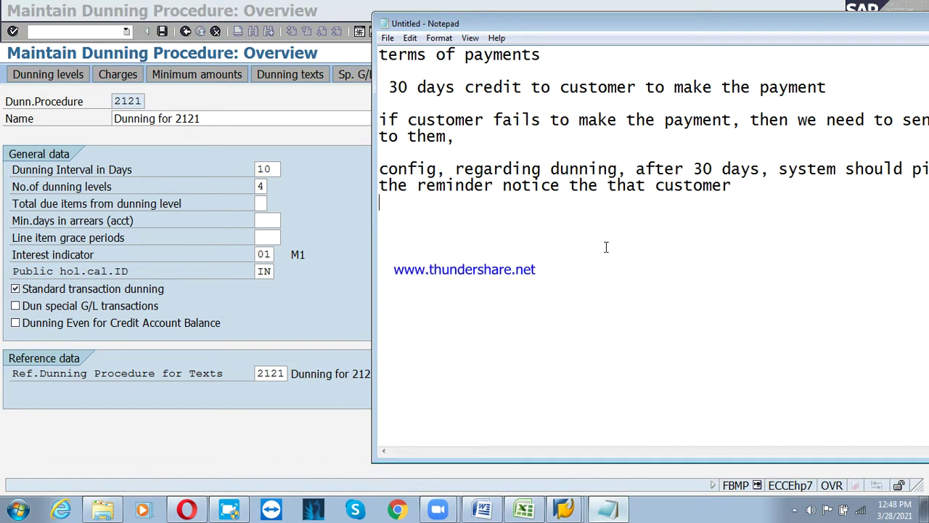
# Add a 'dunning interval in days' line to the Notepad note
pyautogui.press('Return')
pyautogui.press('Return')
pyautogui.write('dunng')
pyautogui.press('BackSpace')
pyautogui.write('ing ')
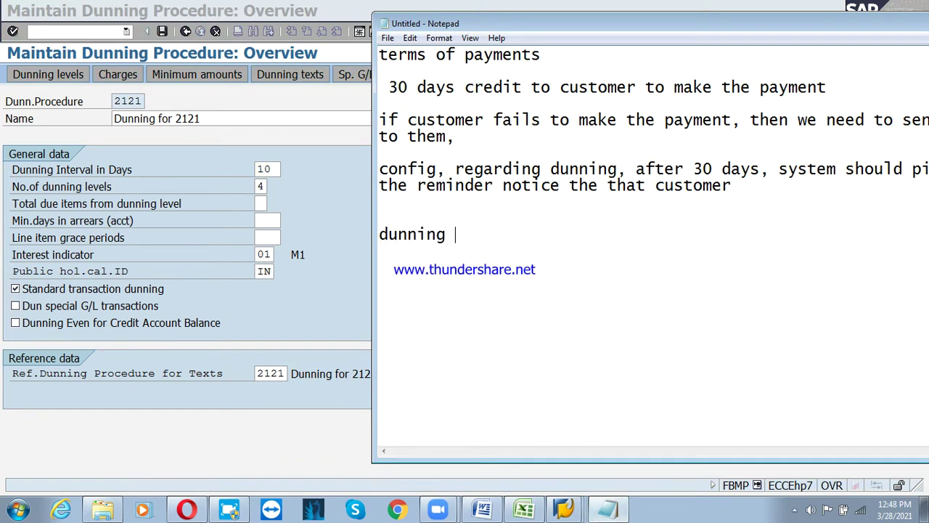
pyautogui.write('interval')
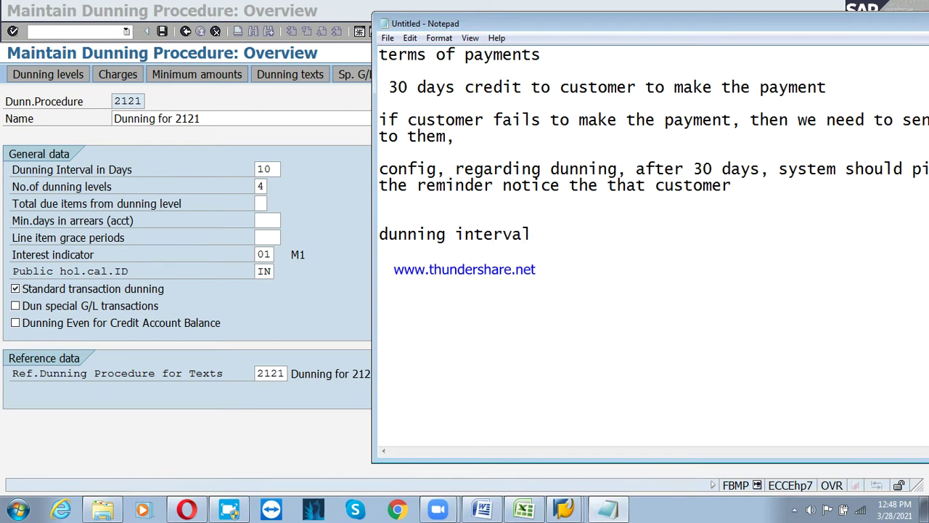
pyautogui.write(' in d')
pyautogui.press('BackSpace')
pyautogui.write('days')
# Insert a '28-3-2021- 1 st notice,' line above the interval line
pyautogui.press('Return')
pyautogui.press('Return')
pyautogui.write('28')
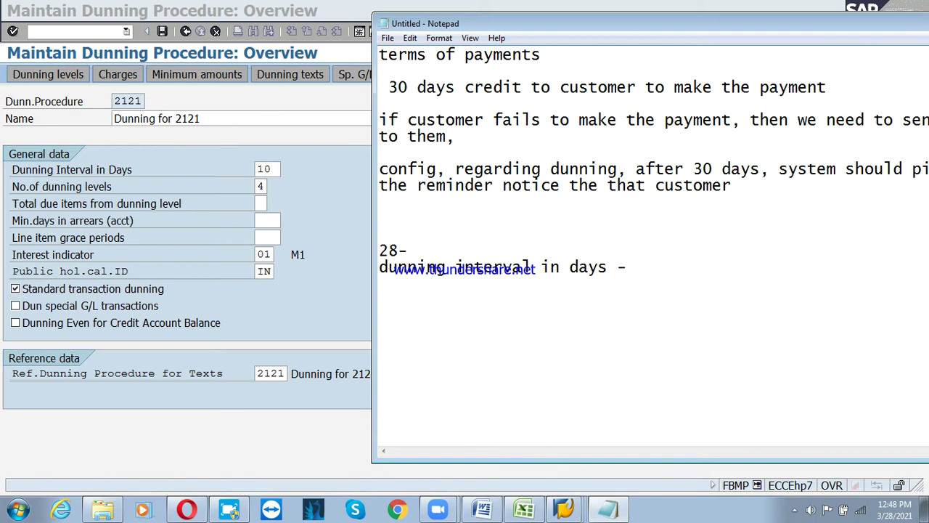
pyautogui.write('-3.')
pyautogui.write('2021')
pyautogui.write('- du')
pyautogui.write('ning')
pyautogui.press('BackSpace')
pyautogui.press('BackSpace')
pyautogui.press('BackSpace')
pyautogui.press('BackSpace')
pyautogui.press('BackSpace')
pyautogui.press('BackSpace')
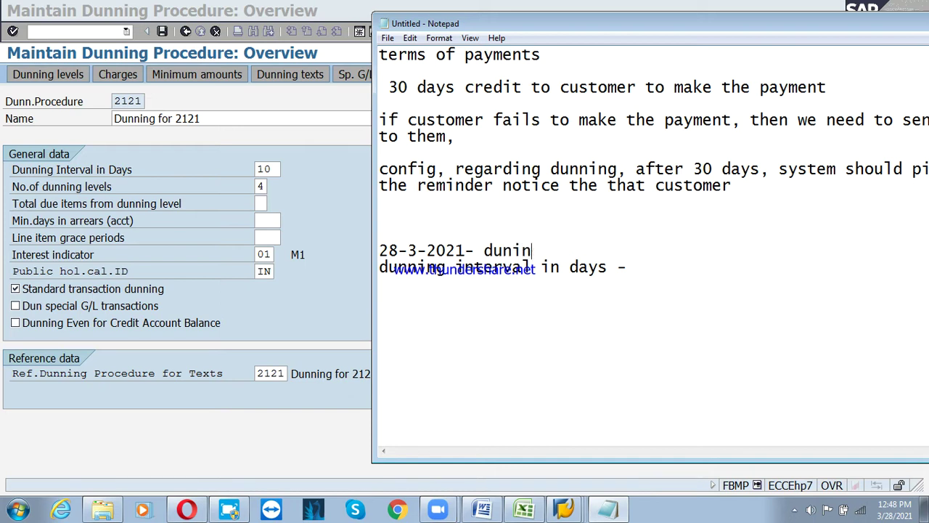
pyautogui.write('inder no')
pyautogui.press('BackSpace')
pyautogui.press('BackSpace')
pyautogui.press('BackSpace')
pyautogui.press('BackSpace')
pyautogui.write('1 st noti')
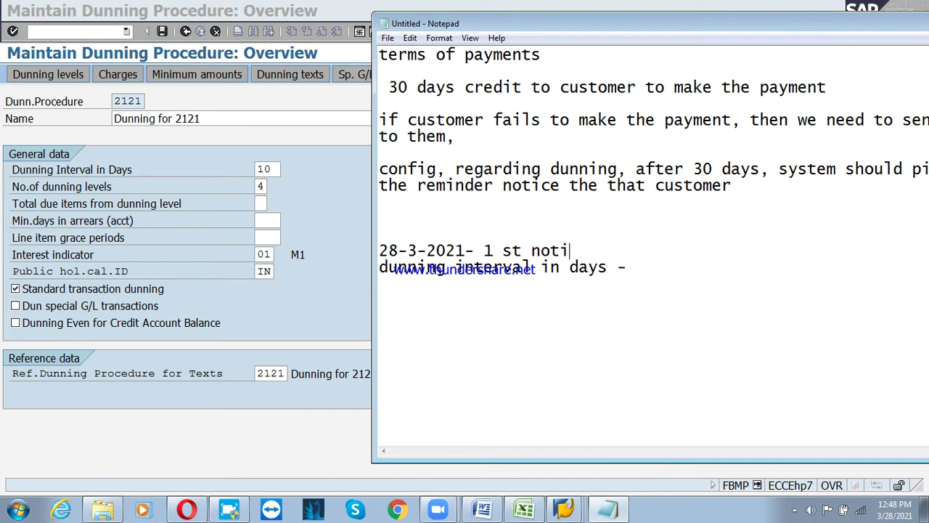
pyautogui.write('ce')
pyautogui.press('BackSpace')
pyautogui.write(',')
pyautogui.press('Return')
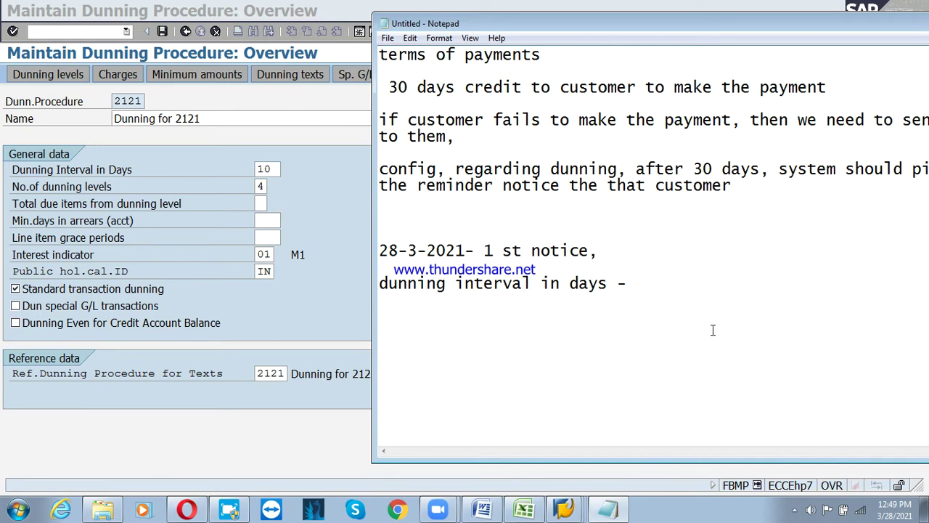
# Record the dunning interval as '7 days' and 'no of levels 4 levels'
pyautogui.click(673, 287)
pyautogui.write('7 days')
pyautogui.write('no o')
pyautogui.write('f levels           ')
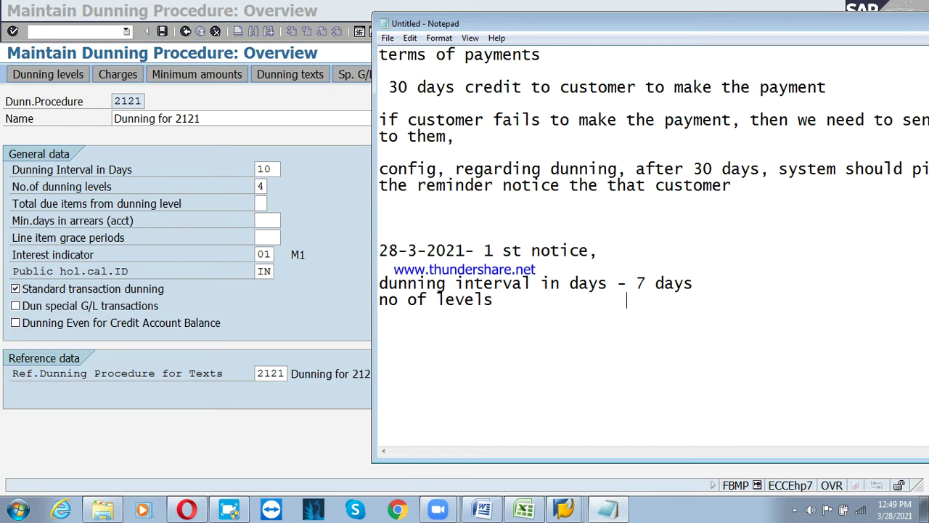
pyautogui.write('    4 levels')
pyautogui.press('Return')
pyautogui.press('Return')
# Add a 'min days in arrears 3 days' line
pyautogui.write('min days ')
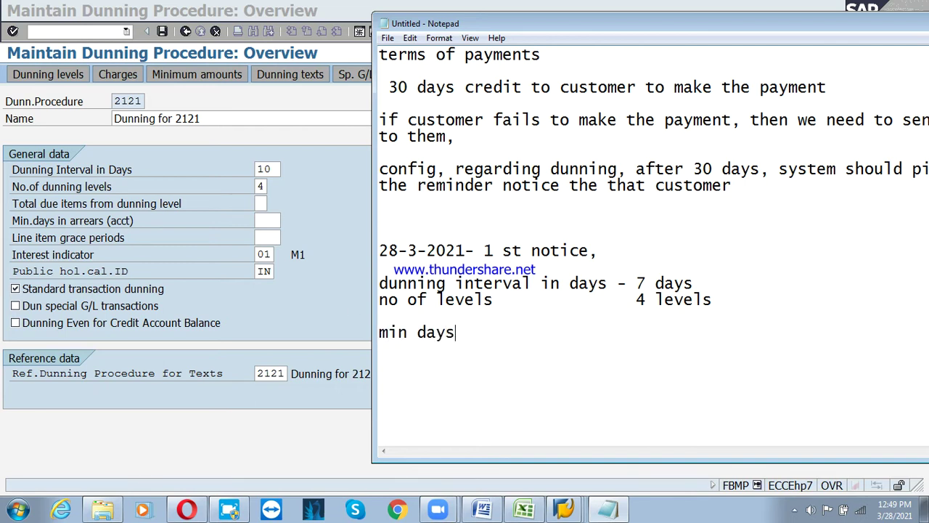
pyautogui.write('in are')
pyautogui.press('BackSpace')
pyautogui.write('rears    ')
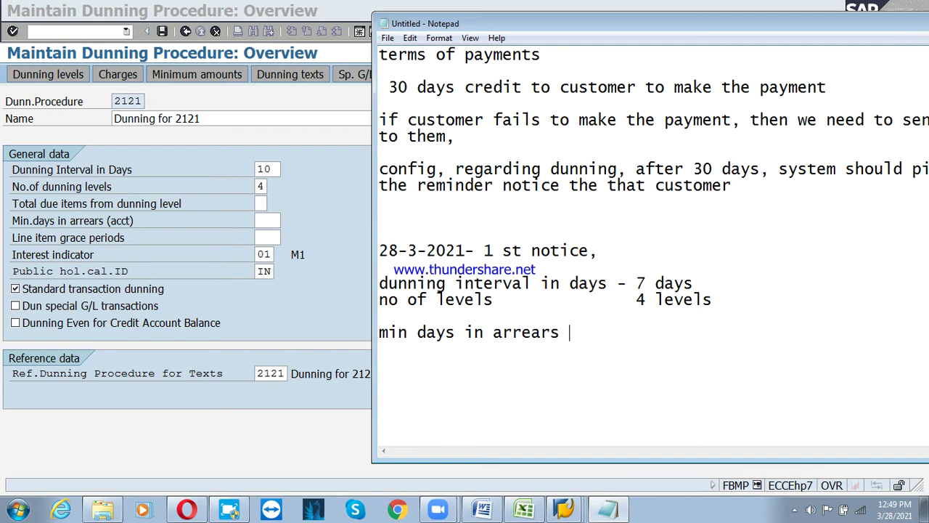
pyautogui.write('    3 s')
pyautogui.press('BackSpace')
pyautogui.write('days')
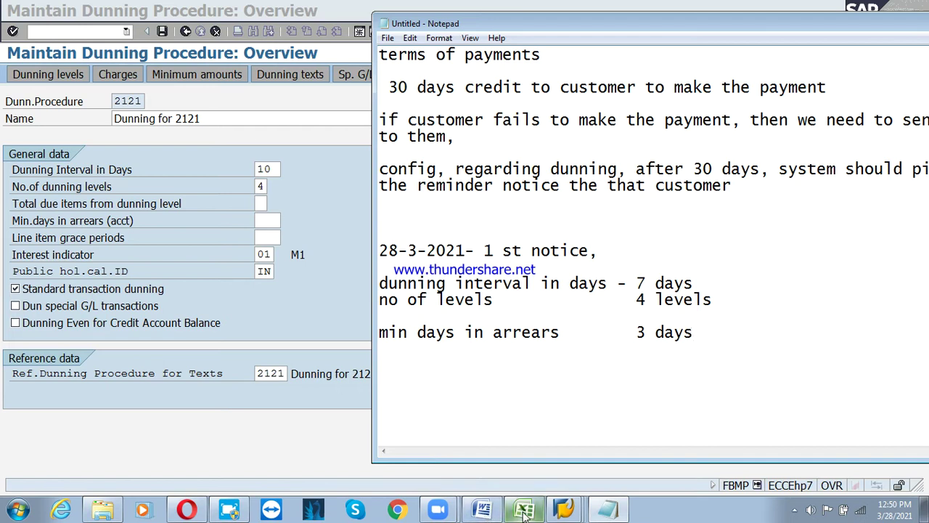
# On an empty line lower down, begin the example 'invoice posted on 25.2.'
pyautogui.press('Return')
pyautogui.press('Return')
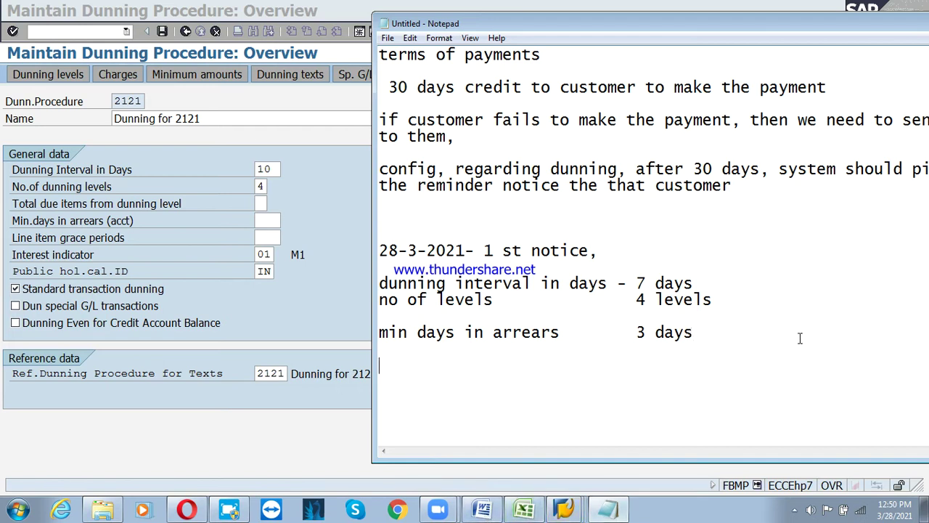
pyautogui.press('Return')
pyautogui.press('Return')
pyautogui.press('Return')
pyautogui.press('Return')
pyautogui.write('invocie')
pyautogui.press('BackSpace')
pyautogui.press('BackSpace')
pyautogui.press('BackSpace')
pyautogui.write('ice posted on')
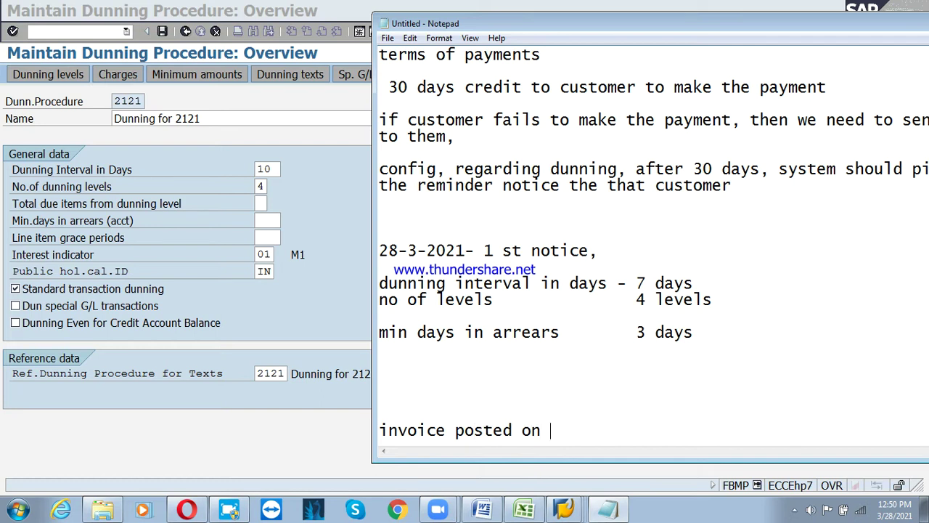
pyautogui.write(' 25.2.2021, due d')
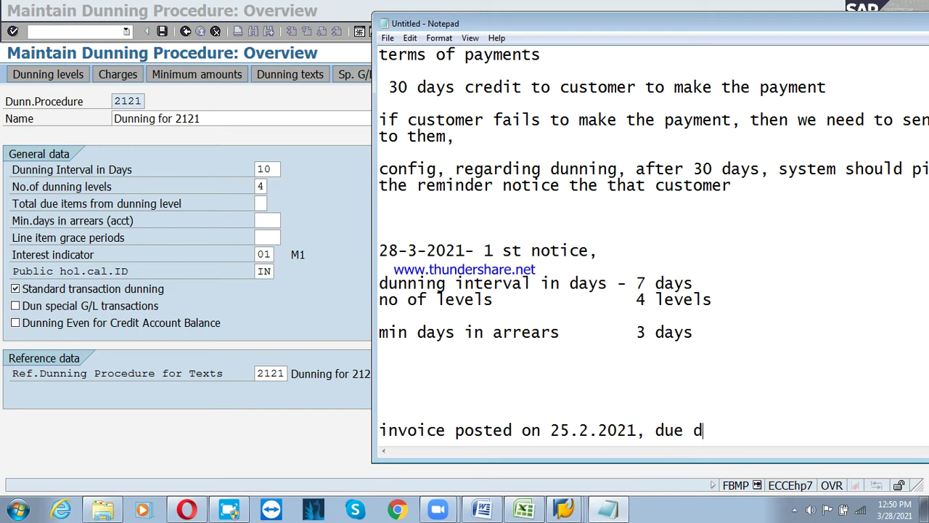
# Finish the line with year 2021 and 'due date is 25.03.2021'
pyautogui.write('ate is 24.')
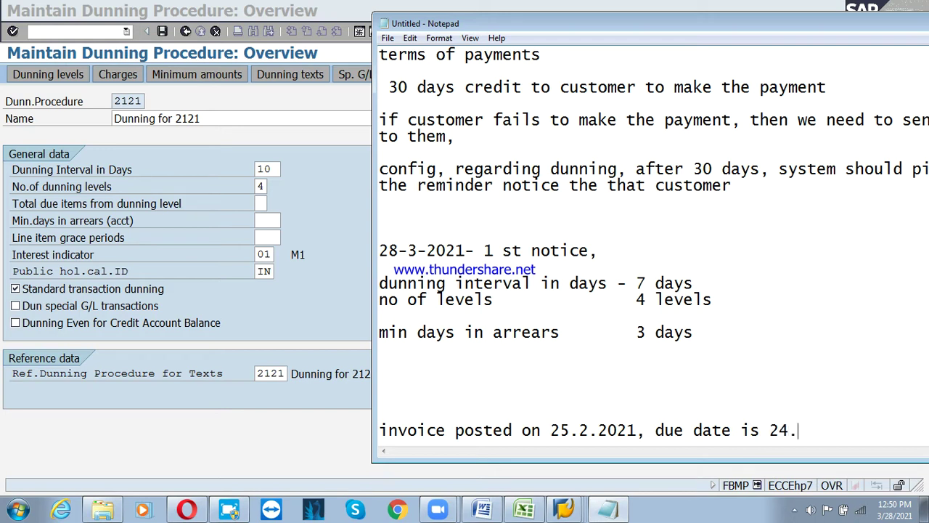
pyautogui.press('BackSpace')
pyautogui.press('BackSpace')
pyautogui.write('5.03.2021')
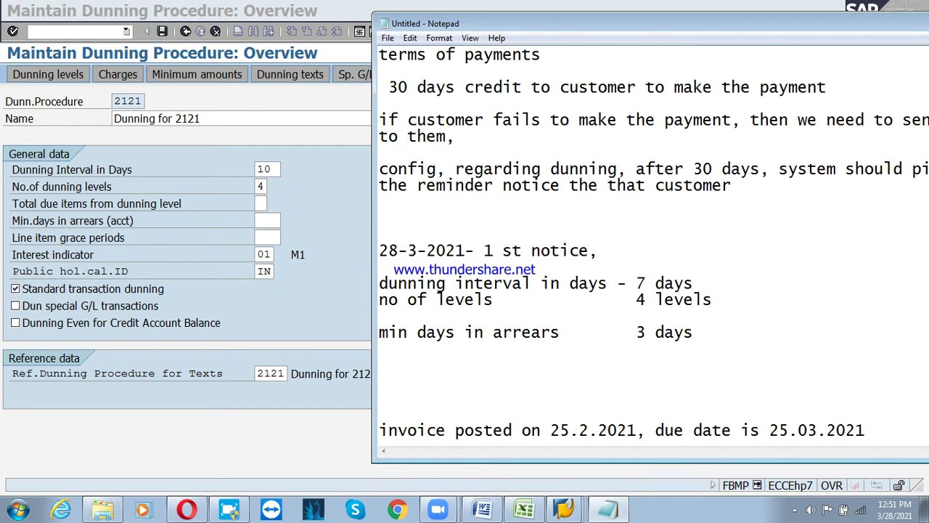
pyautogui.press('Return')
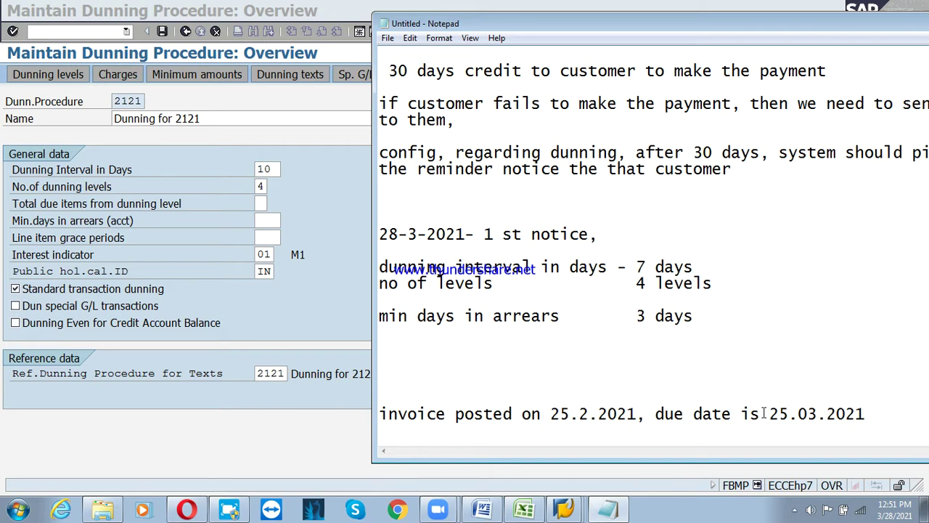
# Highlight the due date 25.03.2021 and the invoice posting text, then clear the selection
pyautogui.moveTo(769, 416); pyautogui.dragTo(874, 412)
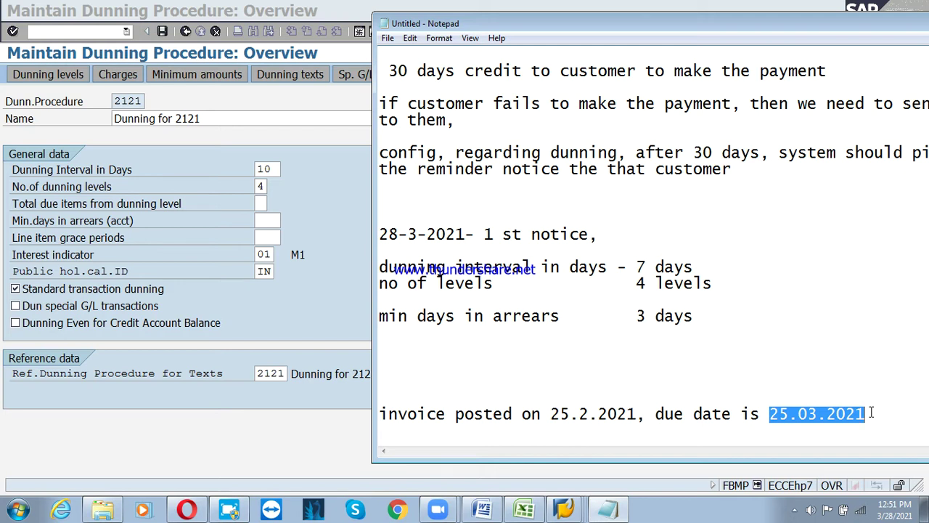
pyautogui.moveTo(769, 413); pyautogui.dragTo(379, 416)
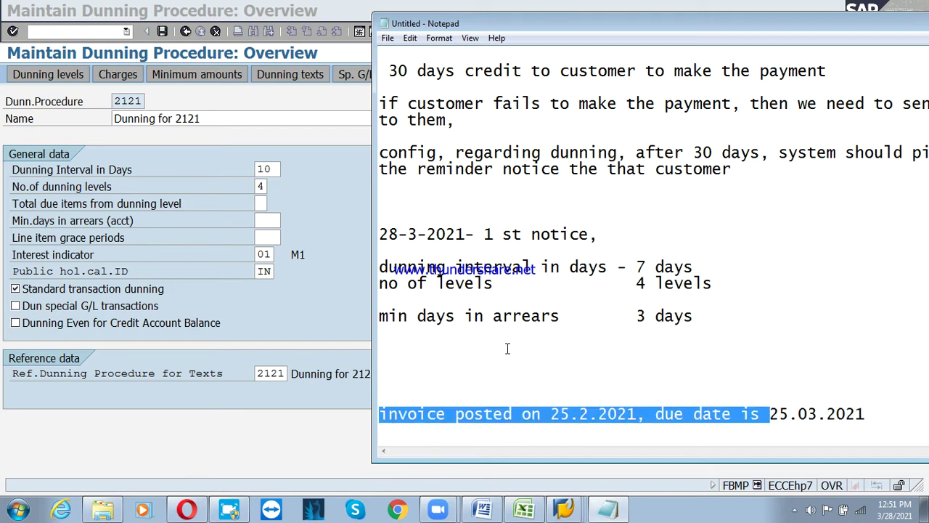
pyautogui.click(611, 335)
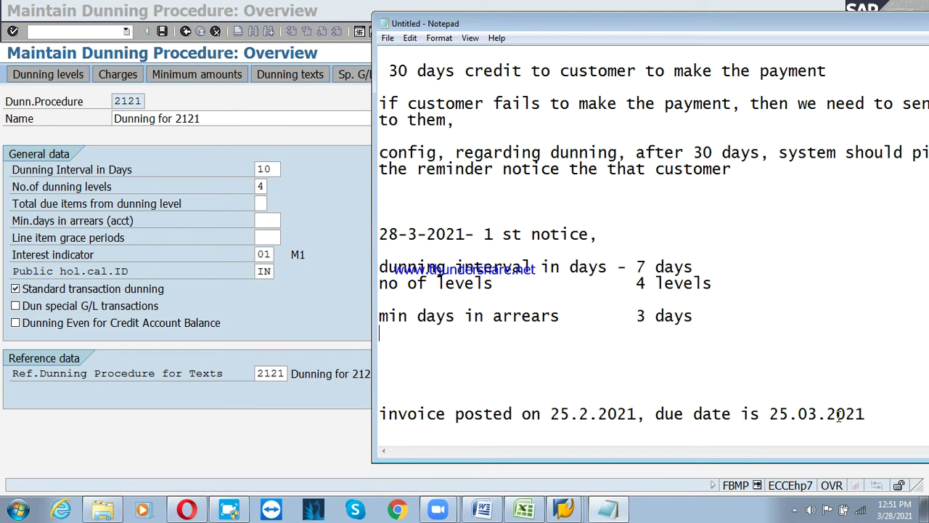
# Start a 'line' entry below the 3-day arrears note and remove the blank line above the dunning interval note
pyautogui.click(721, 318)
pyautogui.press('Return')
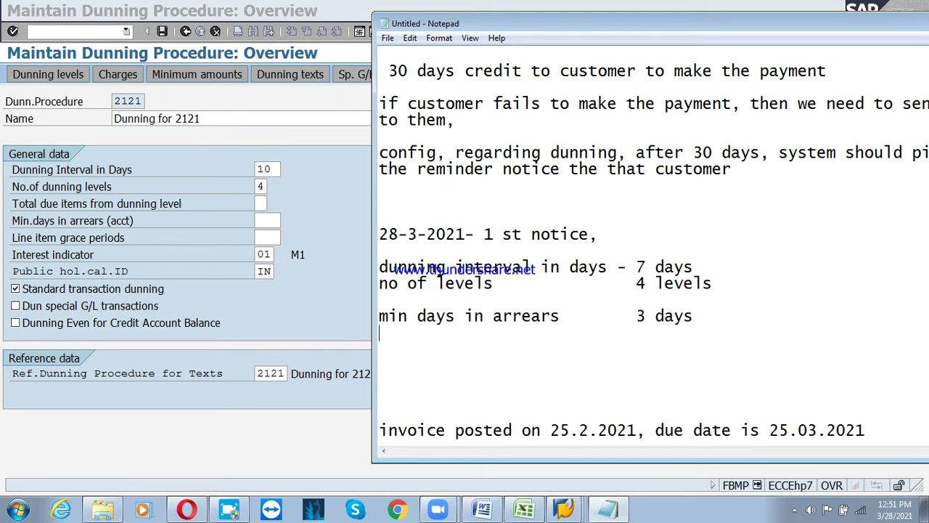
pyautogui.write('line')
pyautogui.click(889, 270)
pyautogui.write('t')
pyautogui.press('Home')
pyautogui.press('BackSpace')
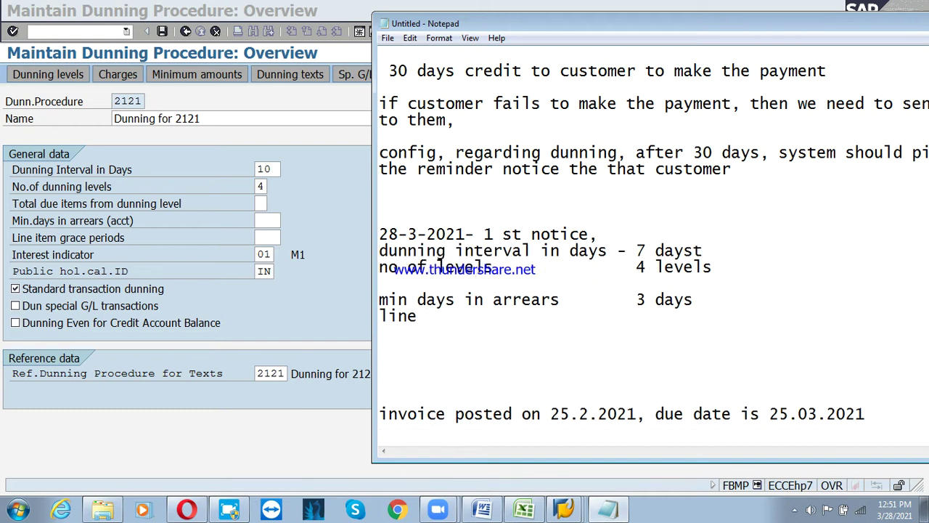
# Complete the entry as 'line item grace period 3 days'
pyautogui.click(447, 313)
pyautogui.write('item grace oe')
pyautogui.press('BackSpace')
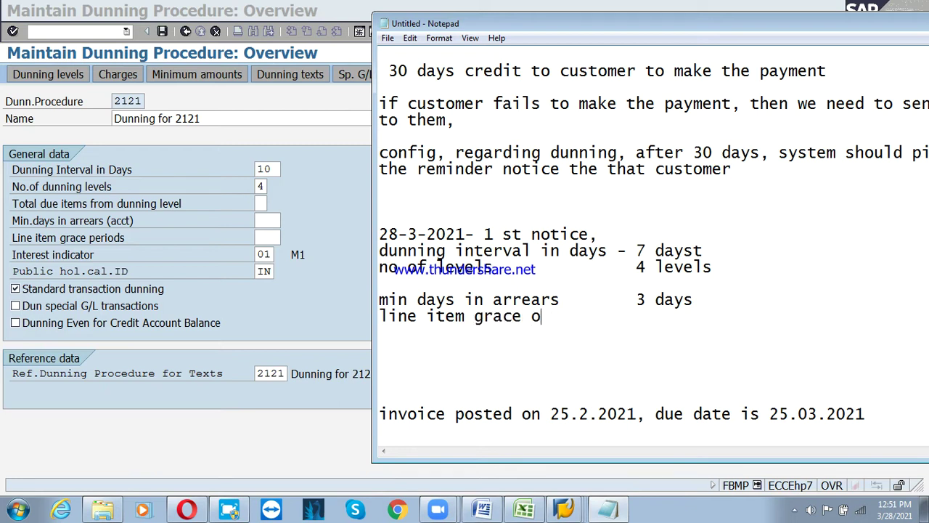
pyautogui.press('BackSpace')
pyautogui.write('period     3 ')
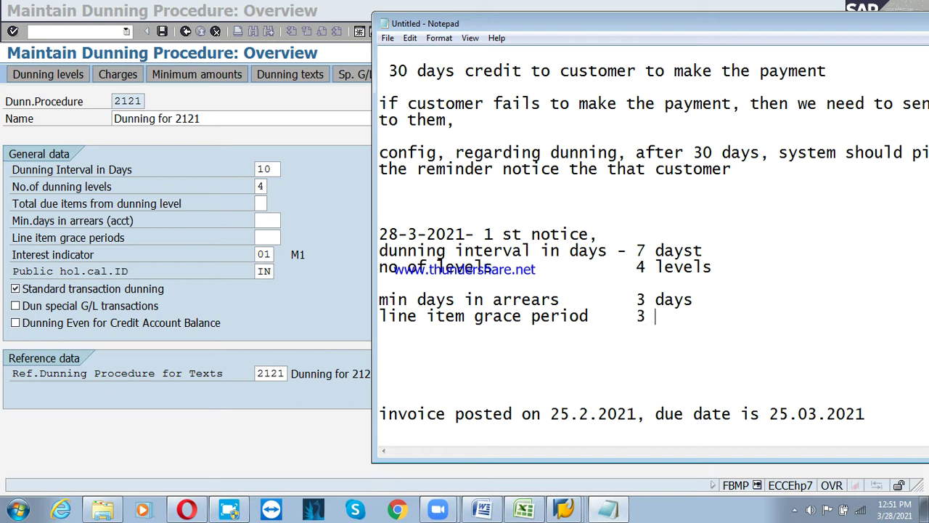
pyautogui.write('days')
pyautogui.click(552, 425)
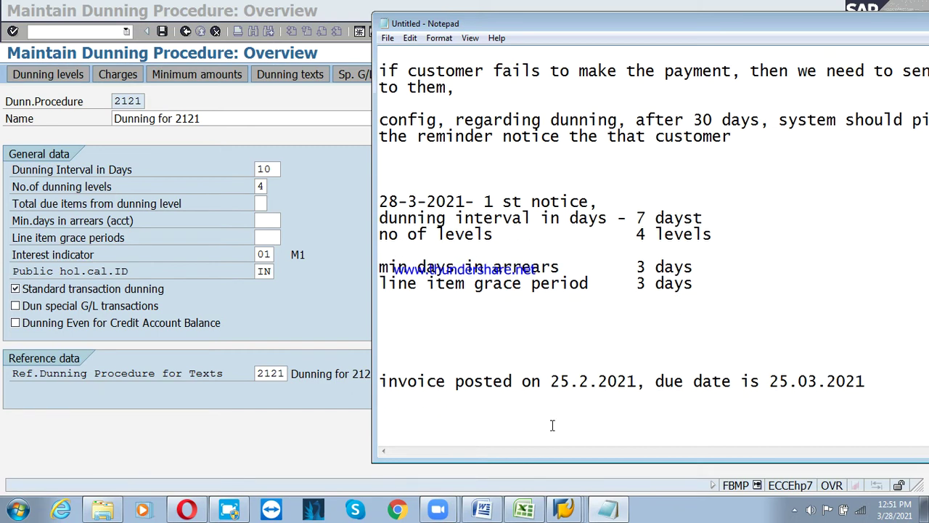
# Add the line '2 invoices are there to make the payment'
pyautogui.press('Return')
pyautogui.write('2 invoi')
pyautogui.press('Return')
pyautogui.write('e')
pyautogui.press('BackSpace')
pyautogui.press('BackSpace')
pyautogui.write('ce')
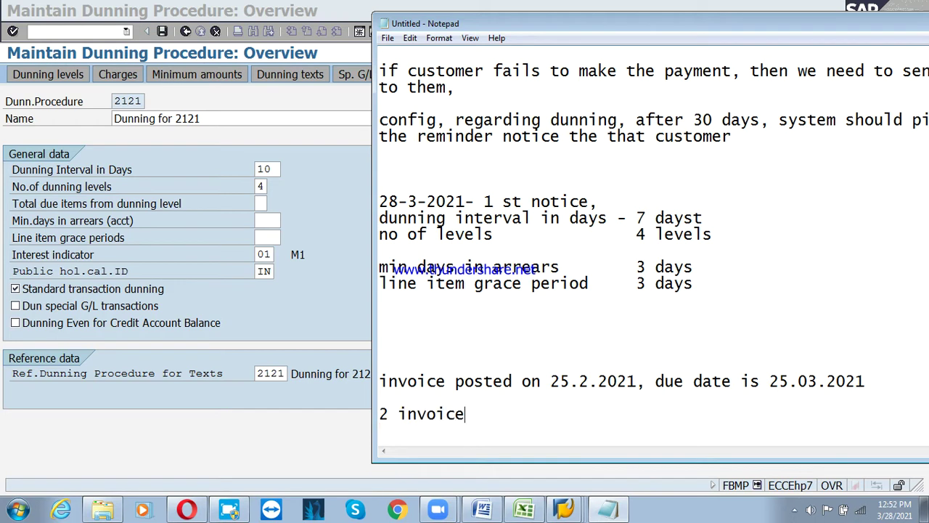
pyautogui.write('s are th')
pyautogui.press('Return')
pyautogui.write('re')
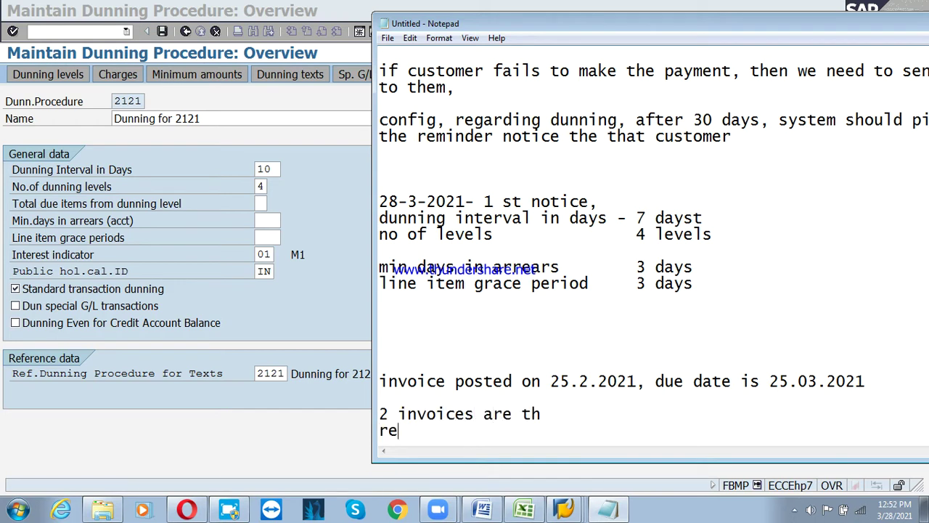
pyautogui.press('BackSpace')
pyautogui.press('BackSpace')
pyautogui.press('BackSpace')
pyautogui.write('ere t')
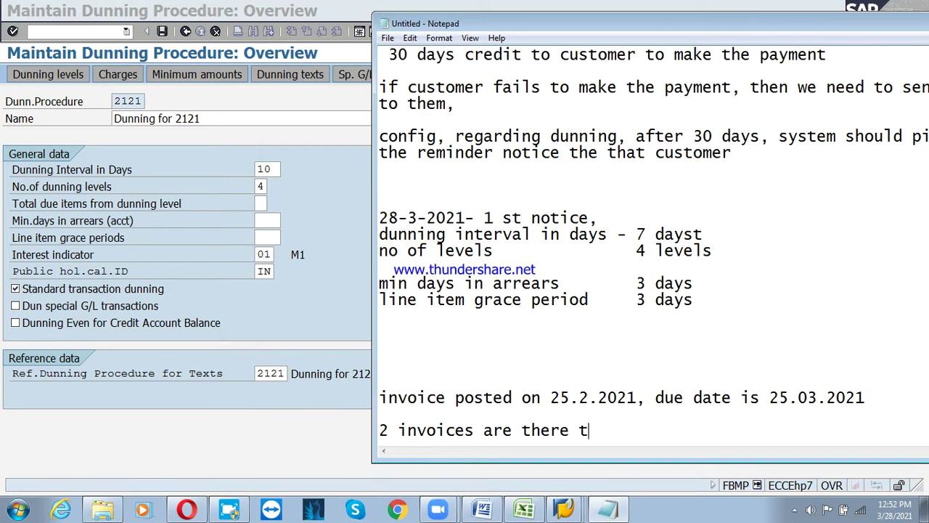
pyautogui.write('o make the pay')
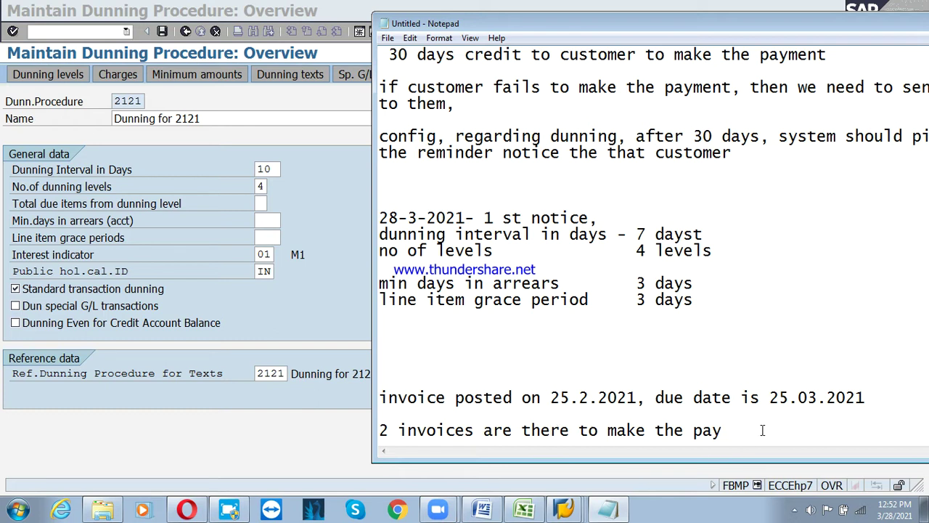
pyautogui.write('ment')
pyautogui.press('Return')
pyautogui.press('Return')
pyautogui.press('Return')
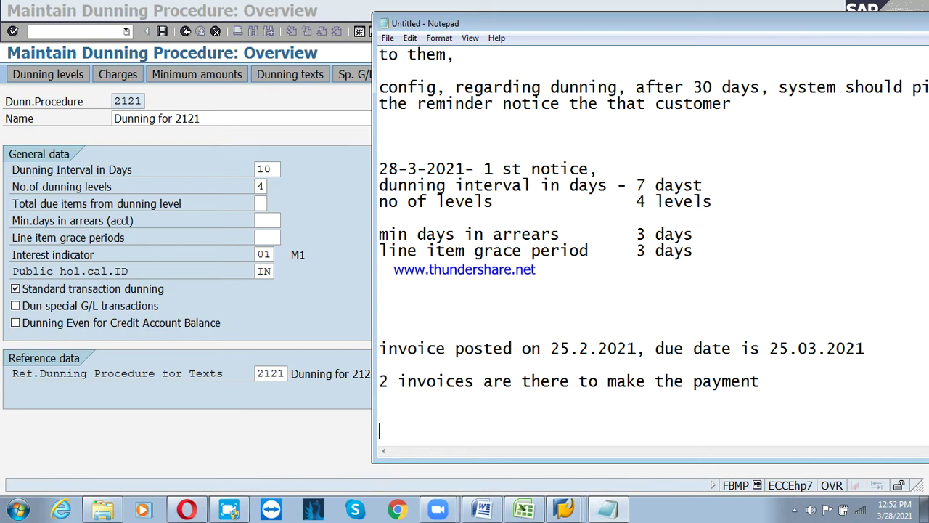
# Add the line '1st invoice due date - 22.03.2021'
pyautogui.write('1')
pyautogui.press('BackSpace')
pyautogui.write('1 ivoc')
pyautogui.press('BackSpace')
pyautogui.press('BackSpace')
pyautogui.write('n')
pyautogui.press('BackSpace')
pyautogui.press('BackSpace')
pyautogui.press('BackSpace')
pyautogui.press('BackSpace')
pyautogui.write('st invoc')
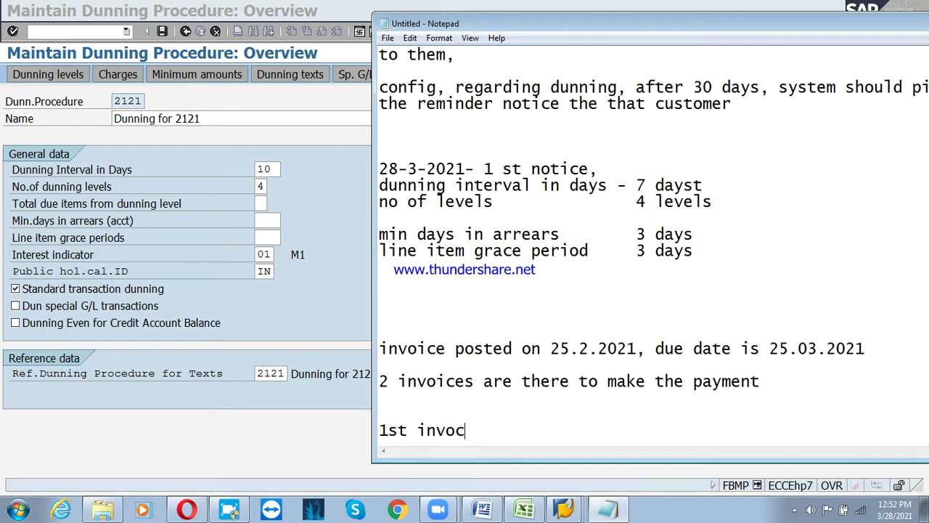
pyautogui.press('BackSpace')
pyautogui.write('u')
pyautogui.press('BackSpace')
pyautogui.write('ice due data')
pyautogui.press('BackSpace')
pyautogui.write('e')
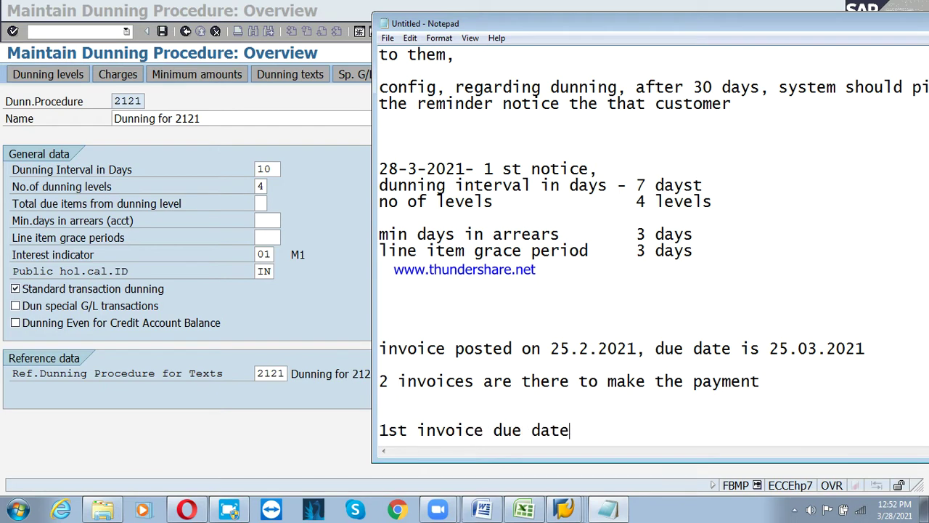
pyautogui.write(' - 25')
pyautogui.press('BackSpace')
pyautogui.write('2.03.2021')
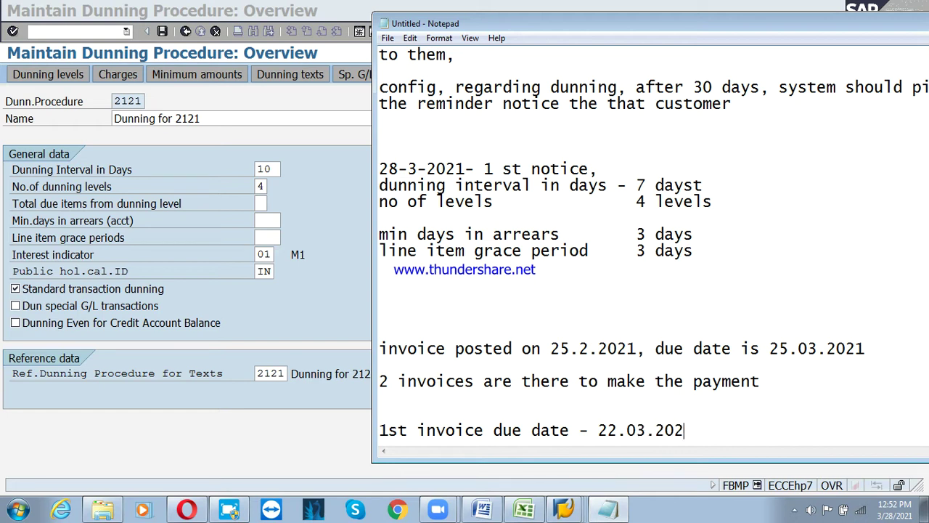
# Add the line '2 nd invoice due date - 25.03.2021' with space below it
pyautogui.press('Return')
pyautogui.press('Return')
pyautogui.write('2 ')
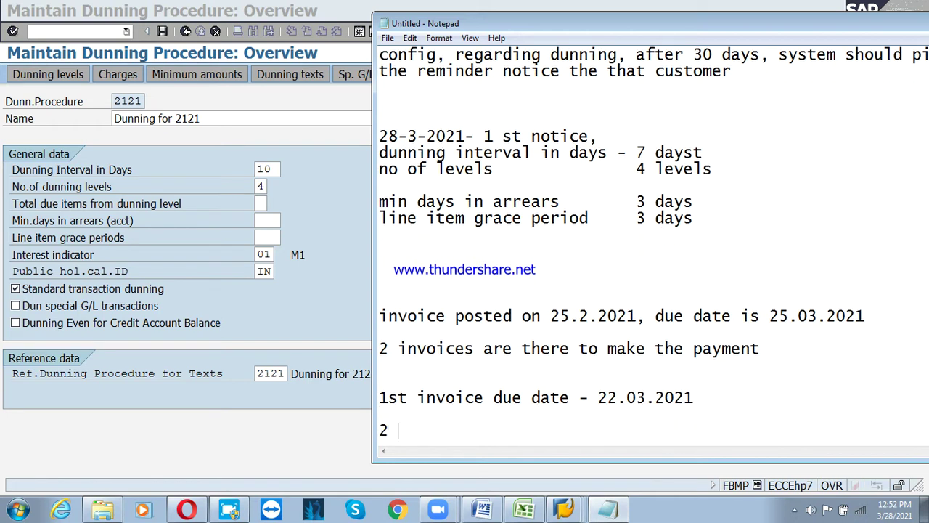
pyautogui.write('nd invoice due ')
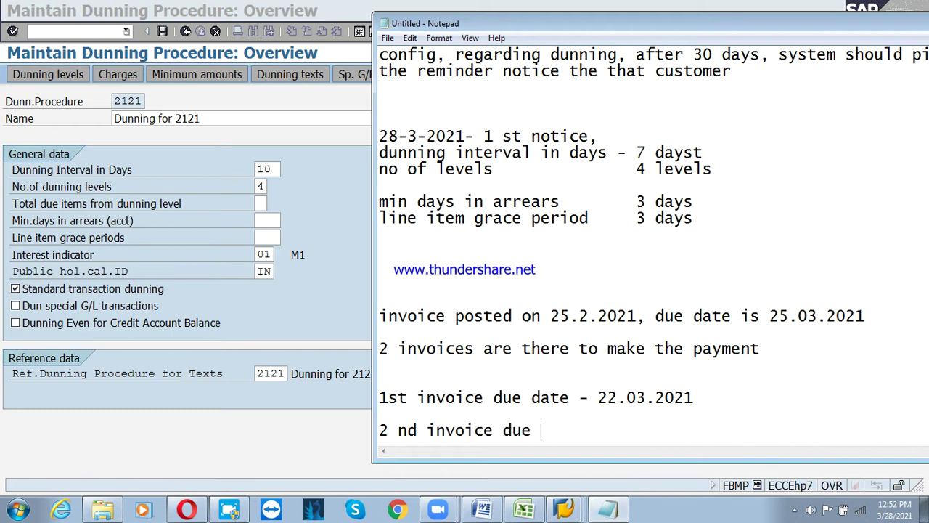
pyautogui.write('date ')
pyautogui.write('- 25')
pyautogui.write('.0')
pyautogui.write('2021')
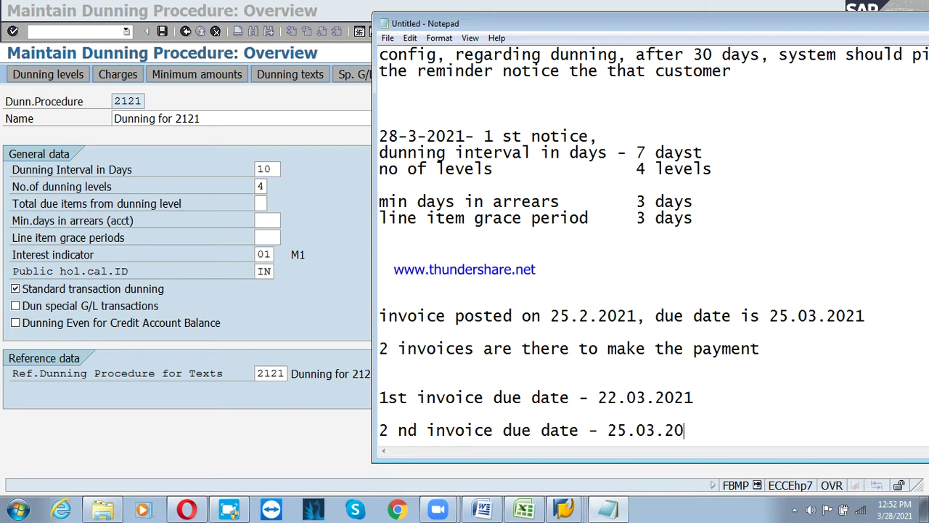
pyautogui.press('Return')
pyautogui.press('Return')
pyautogui.press('Return')
pyautogui.press('Return')
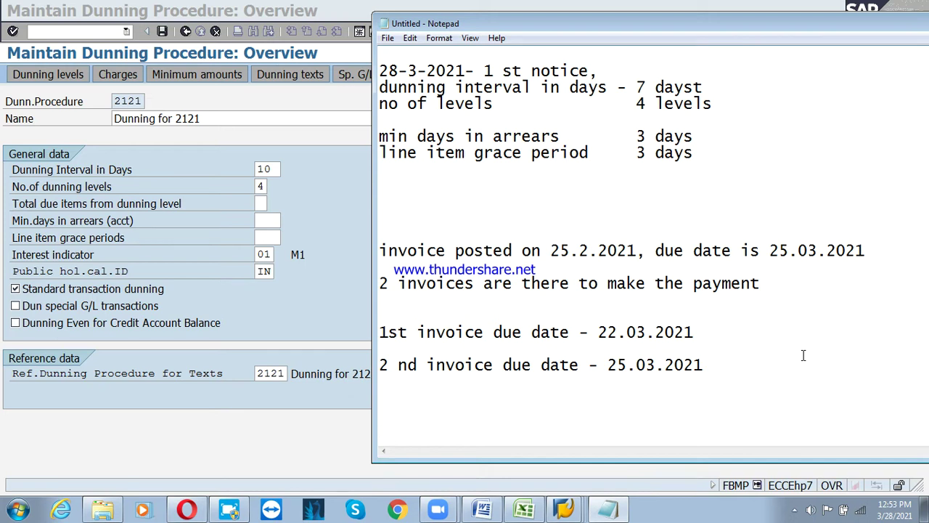
pyautogui.click(732, 331)
pyautogui.click(726, 373)
pyautogui.moveTo(599, 332); pyautogui.dragTo(713, 332)
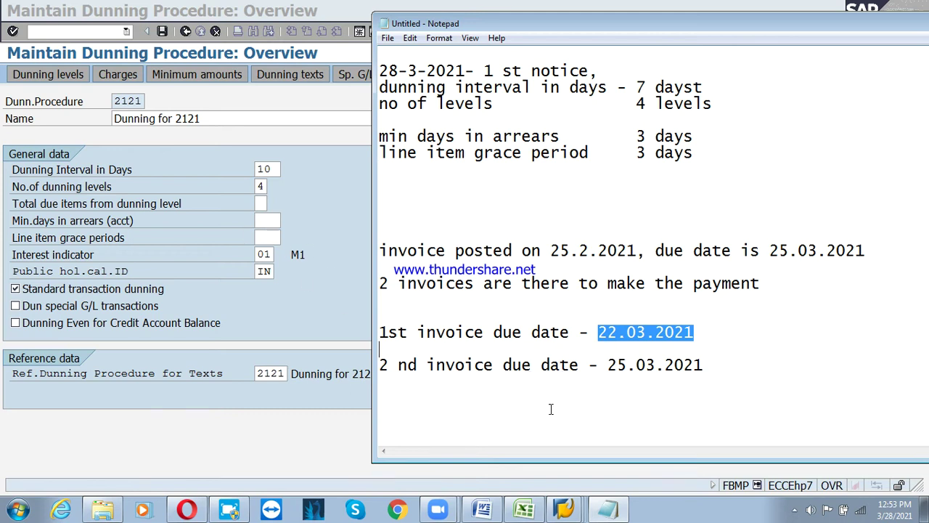
pyautogui.click(609, 351)
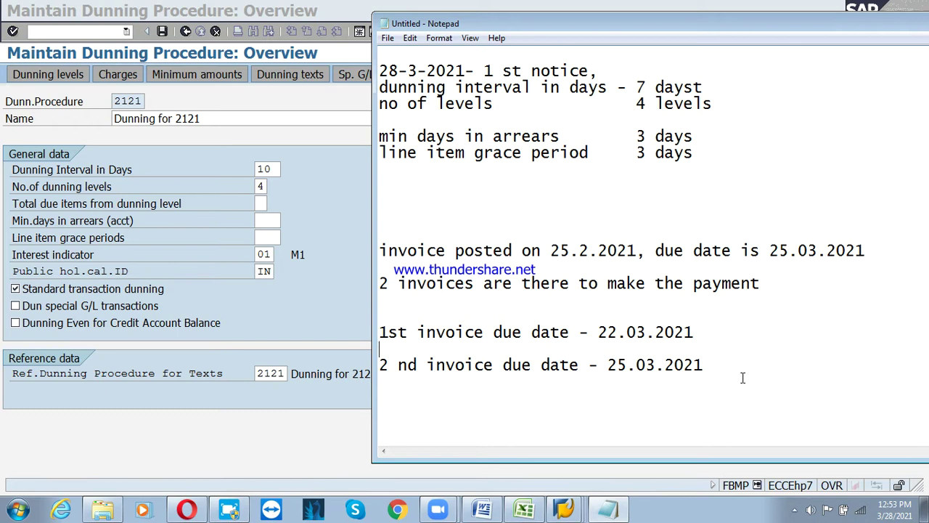
pyautogui.doubleClick(612, 369)
pyautogui.click(619, 415)
pyautogui.moveTo(379, 332); pyautogui.dragTo(690, 420)
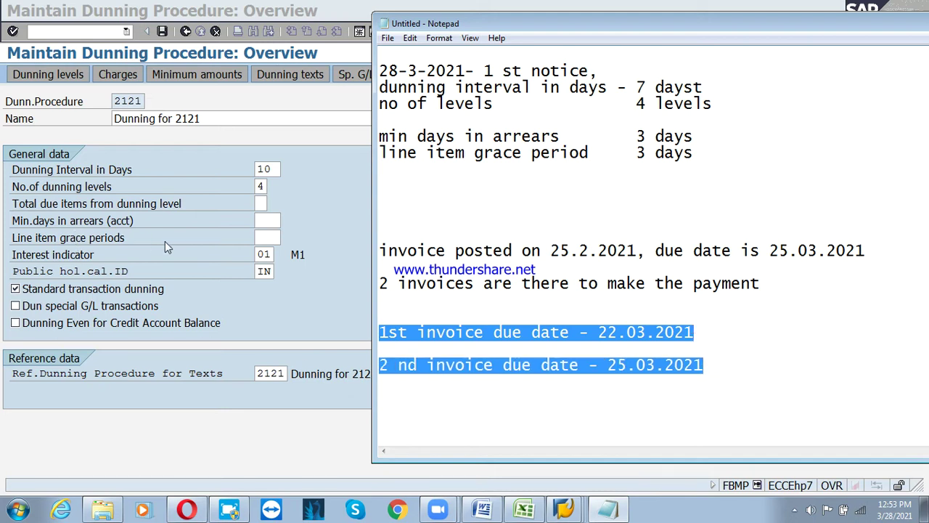
pyautogui.click(598, 414)
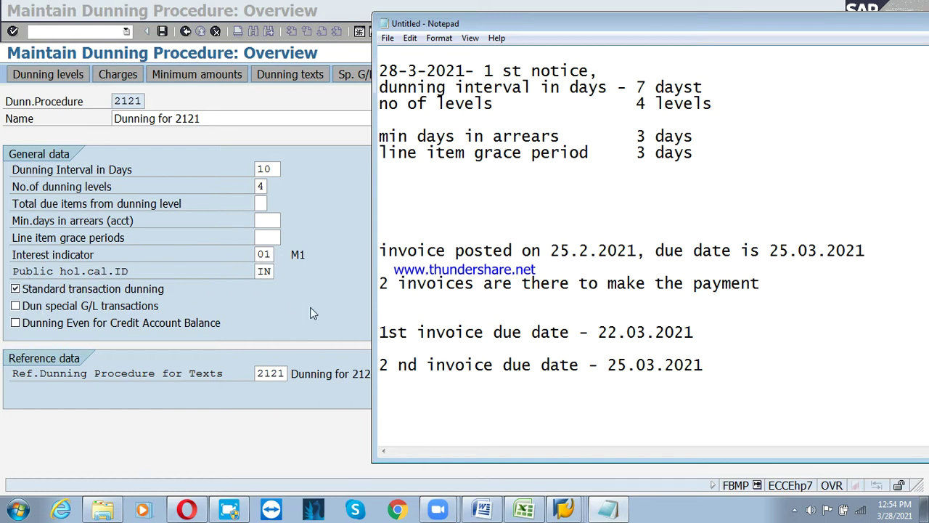
# Shift the notes window slightly and add the line 'notice to customer : letter/wordings'
pyautogui.moveTo(641, 31); pyautogui.dragTo(652, 43)
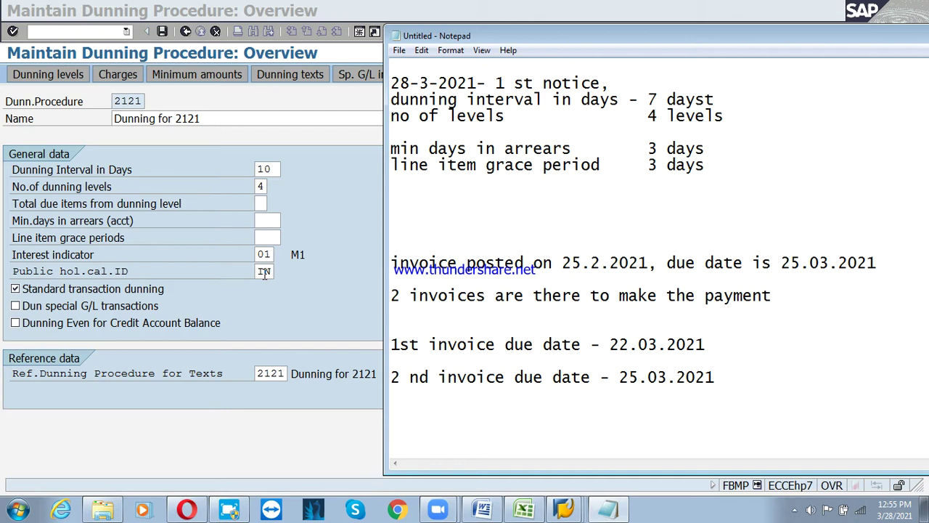
pyautogui.write('notice to c')
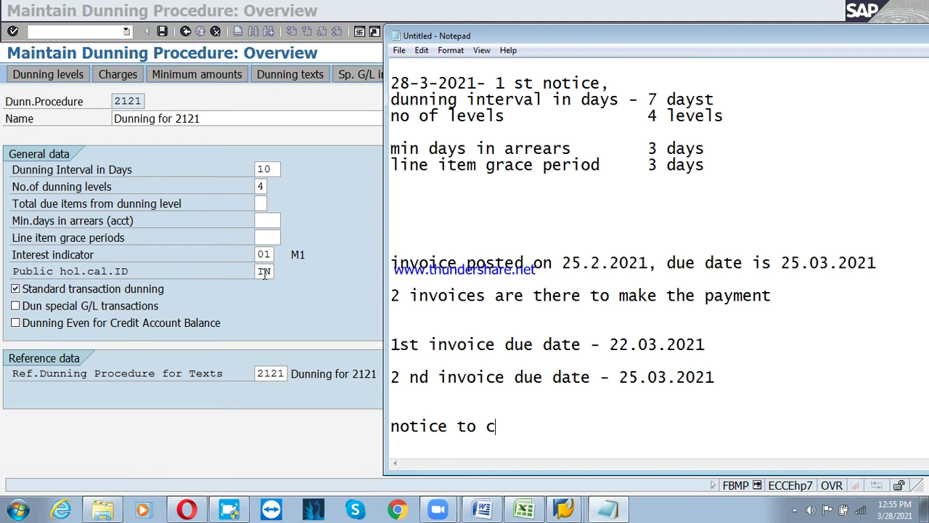
pyautogui.hotkey('alt', 'Tab')
pyautogui.hotkey('alt', 'Tab')
pyautogui.write('ustomer : ')
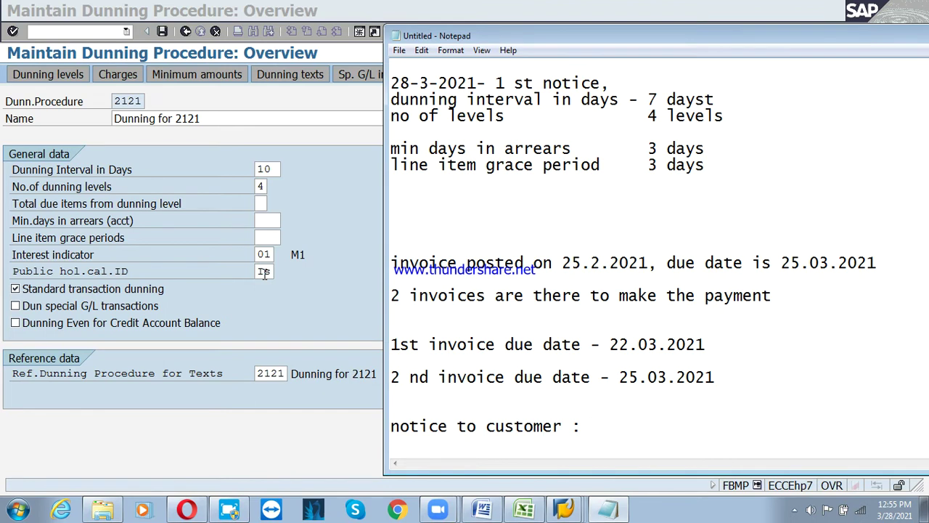
pyautogui.write('letter/wordings')
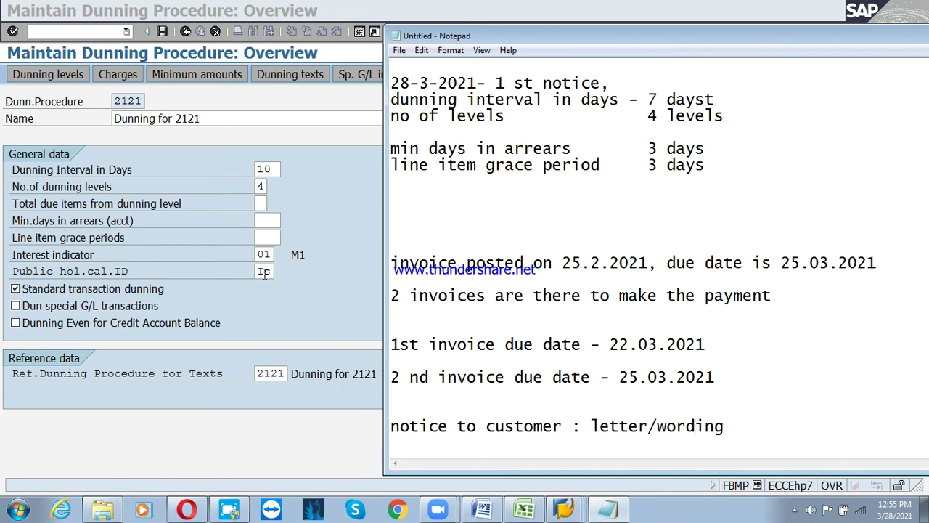
pyautogui.press('Return')
pyautogui.press('Return')
pyautogui.press('Return')
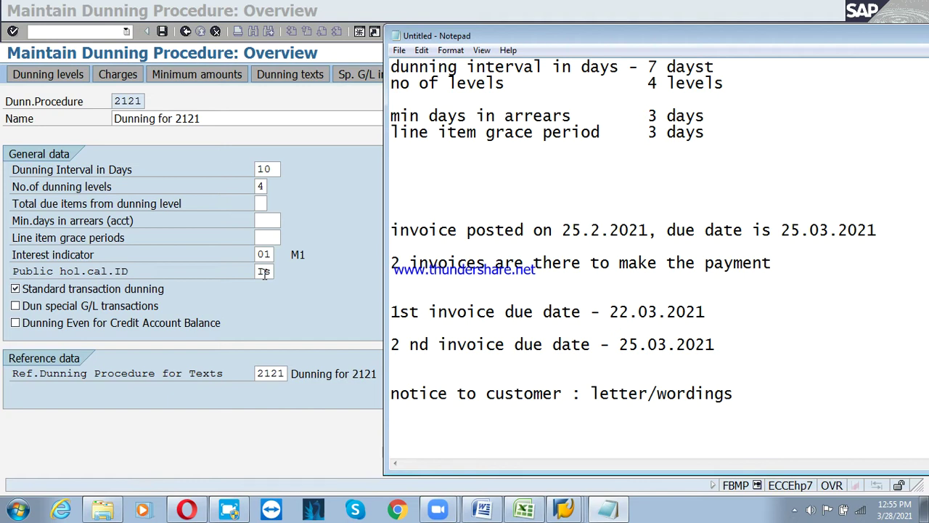
# Enter IN as procedure 2121's public holiday calendar ID, then go back to the Notepad notes
pyautogui.click(280, 293)
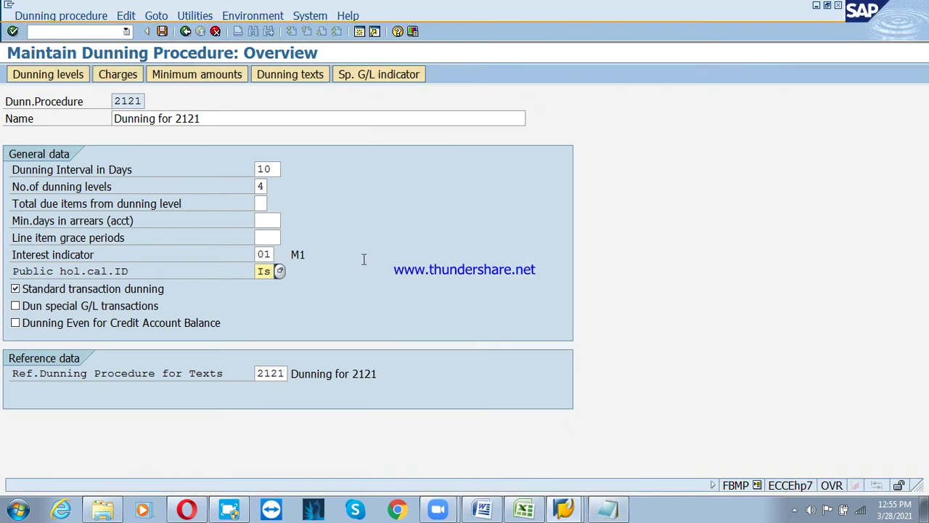
pyautogui.write('IN')
pyautogui.hotkey('alt', 'Tab')
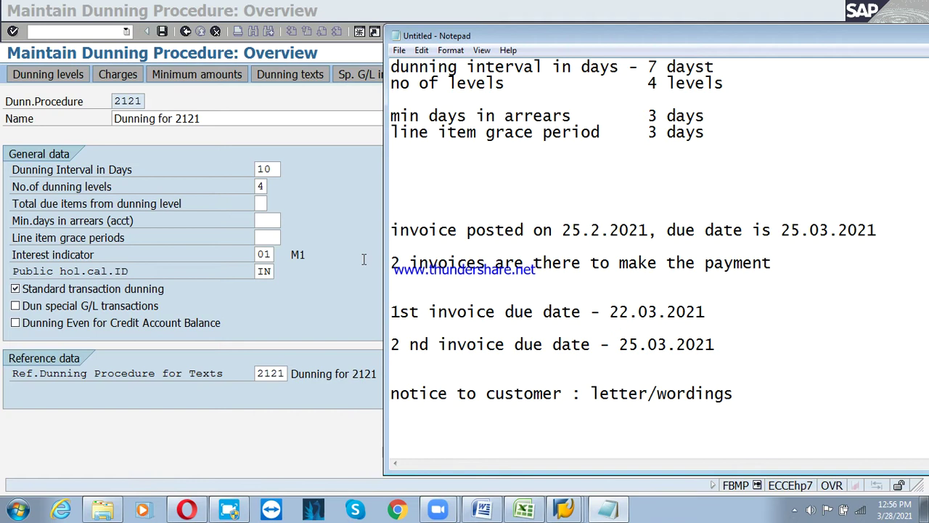
# Type 'SAP Scripts /forms (ABAP consultant)' on the last line of the note
pyautogui.write('SAP Scripts')
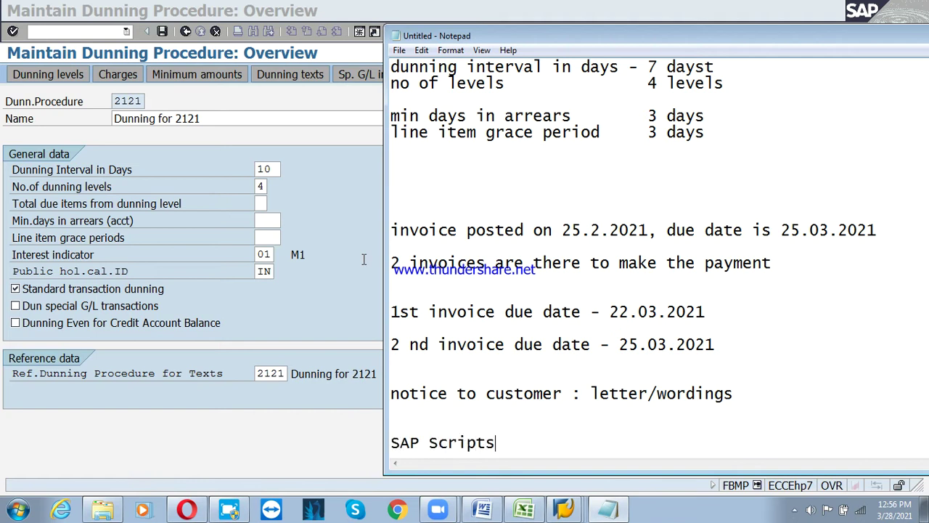
pyautogui.write(' /forms (ABA')
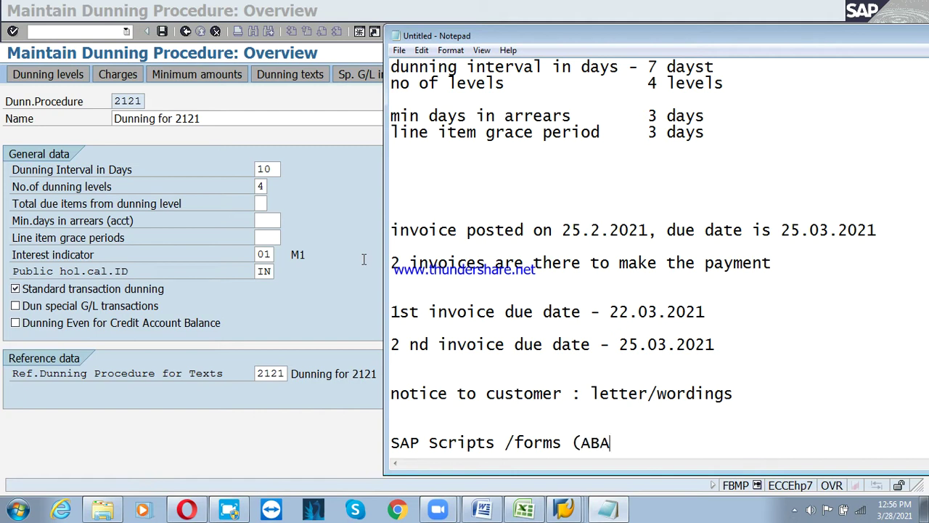
pyautogui.write('P consul')
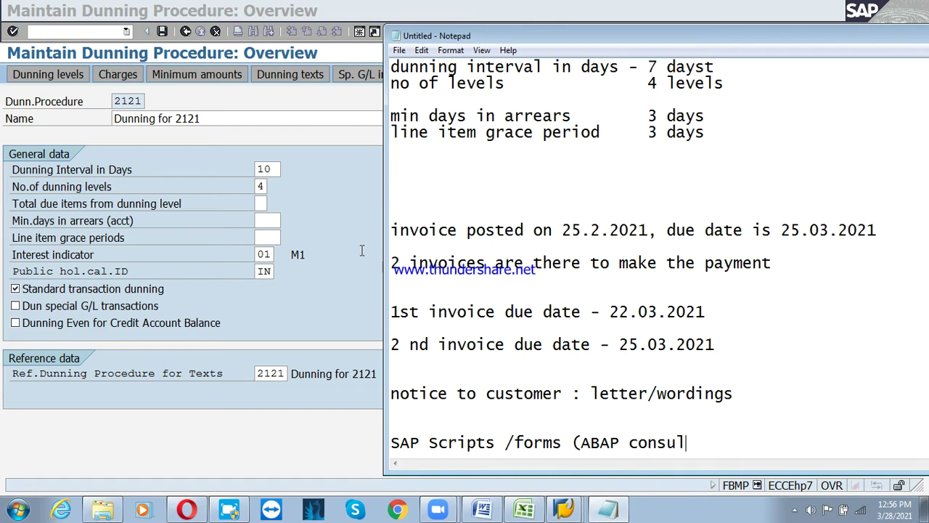
pyautogui.write('tant)')
# Add the line 'stardard sap script /forms' with blank space below it
pyautogui.scroll(-1, 362, 251)
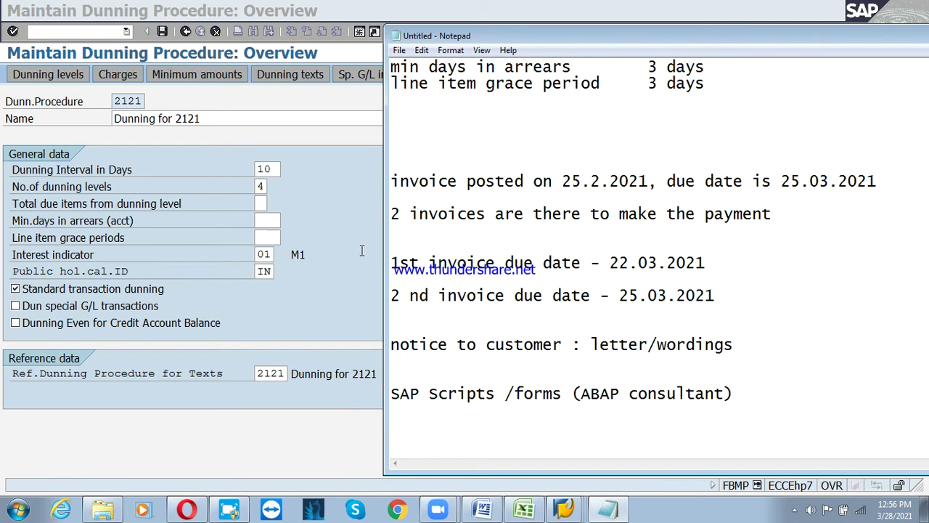
pyautogui.write('start')
pyautogui.press('BackSpace')
pyautogui.write('dard ')
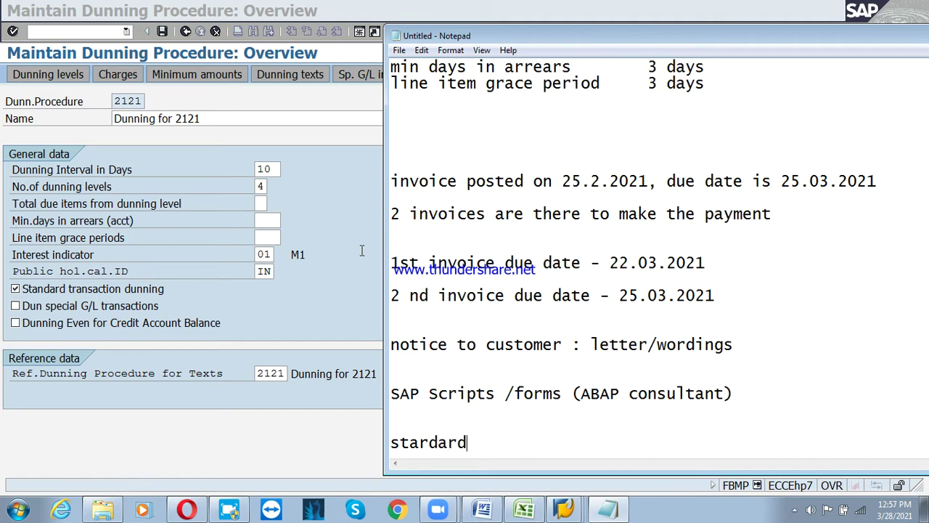
pyautogui.write('sap script')
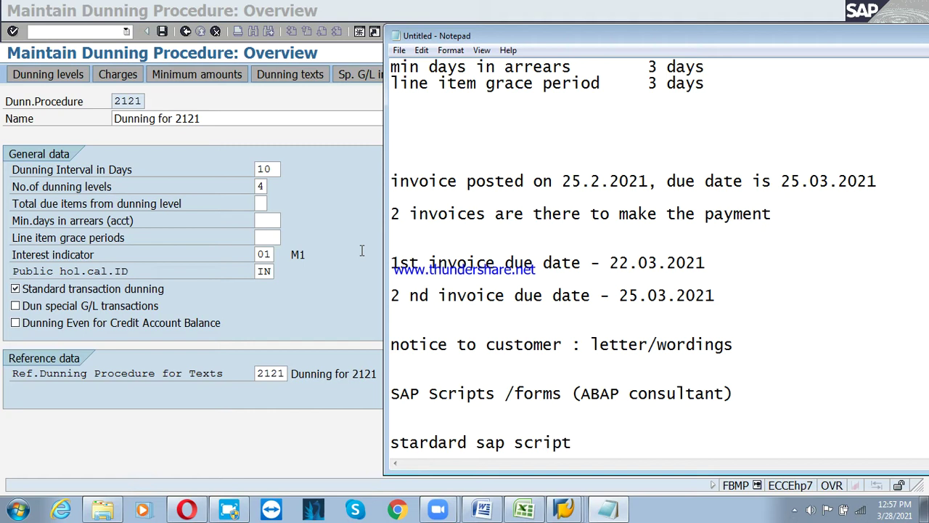
pyautogui.write(' /forms')
pyautogui.press('Return')
pyautogui.press('Return')
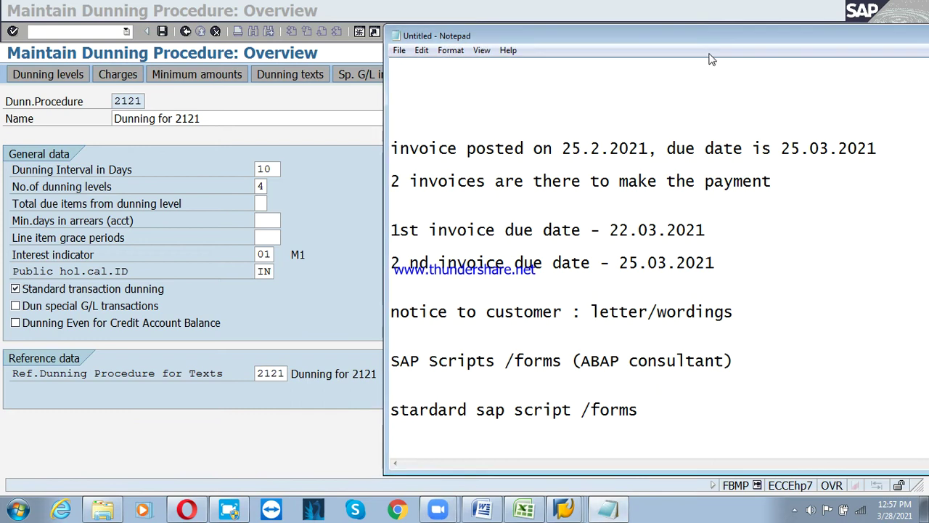
# Move the Notepad notes aside and minimize them to reveal the 2121 procedure overview
pyautogui.moveTo(697, 30); pyautogui.dragTo(697, 36)
pyautogui.moveTo(626, 51); pyautogui.dragTo(479, 49)
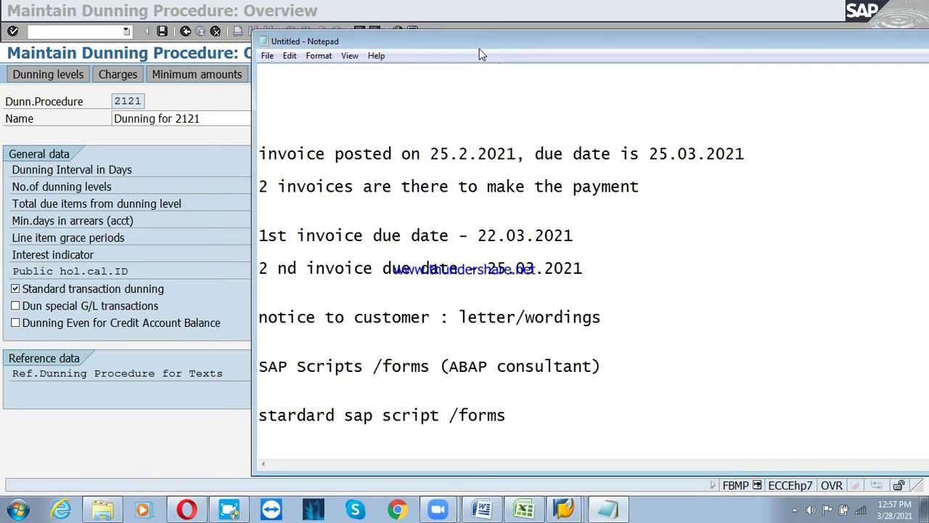
pyautogui.moveTo(811, 46); pyautogui.dragTo(686, 47)
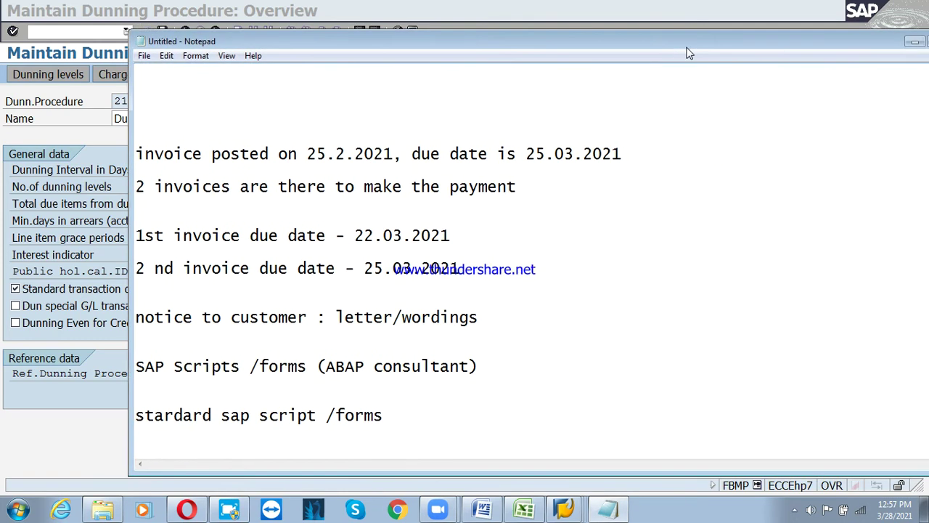
pyautogui.click(914, 39)
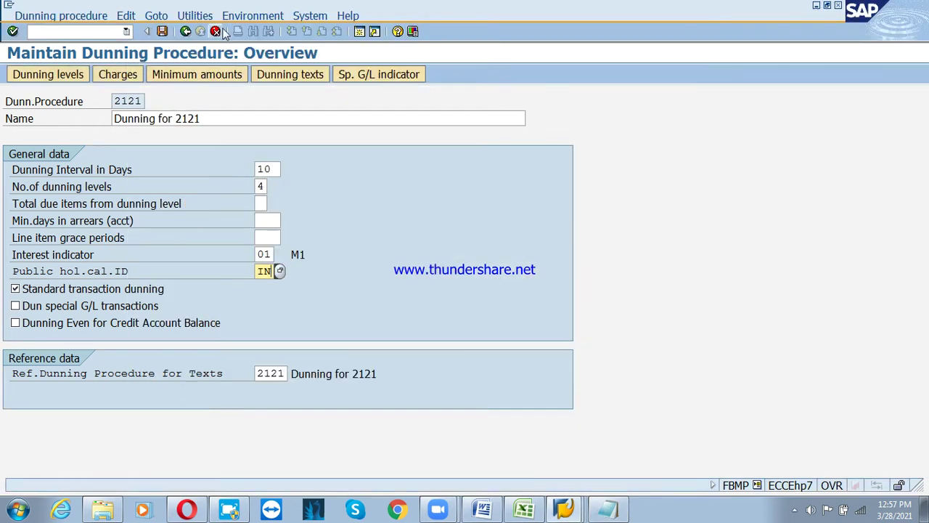
# Leave procedure 2121 and run Define Dunning Procedures under Accounts Receivable > Business Transactions > Dunning
pyautogui.click(216, 31)
pyautogui.click(215, 32)
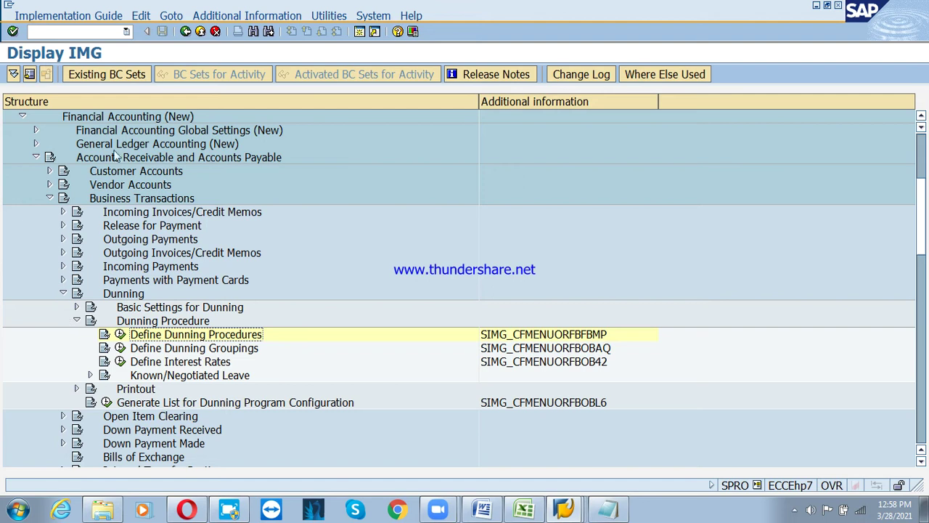
pyautogui.click(117, 121)
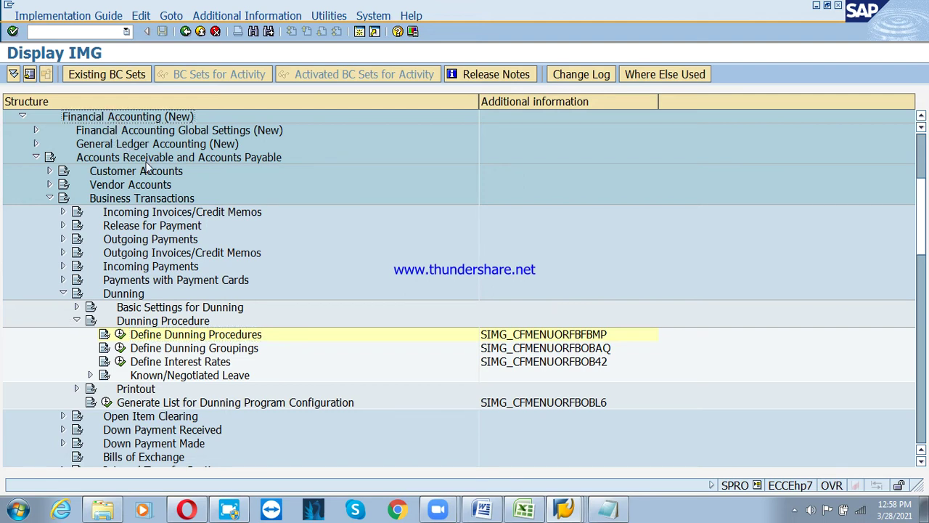
pyautogui.click(146, 162)
pyautogui.click(174, 203)
pyautogui.click(130, 295)
pyautogui.click(164, 323)
pyautogui.click(190, 336)
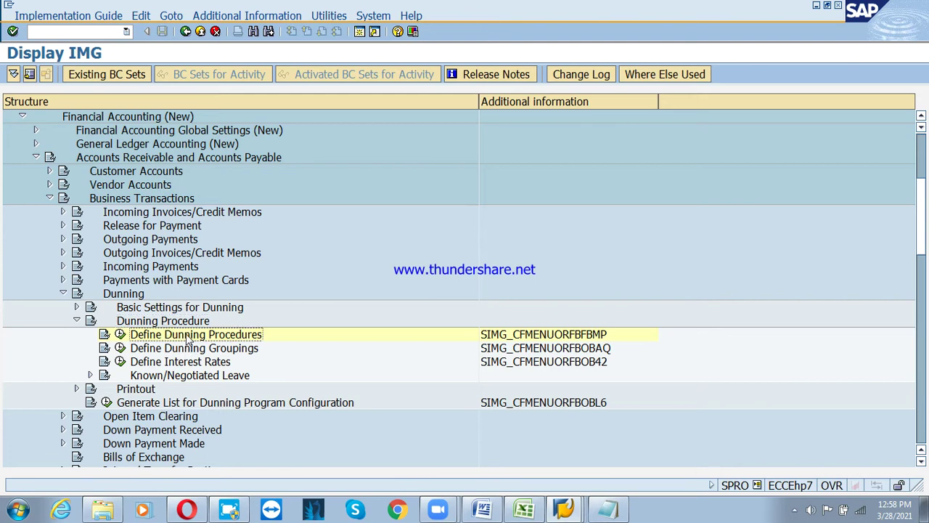
pyautogui.click(120, 334)
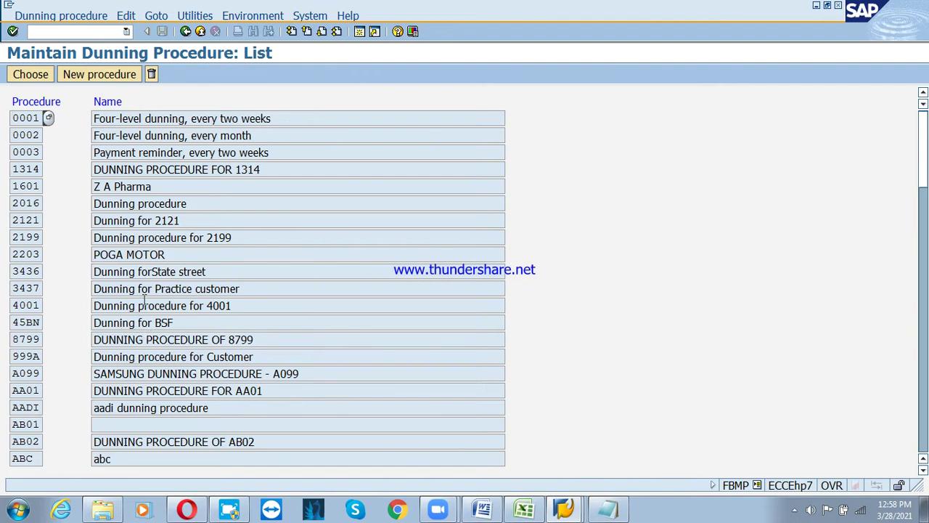
# Create new dunning procedure PSDP named 'Dunning Procedure - PSD'
pyautogui.click(101, 77)
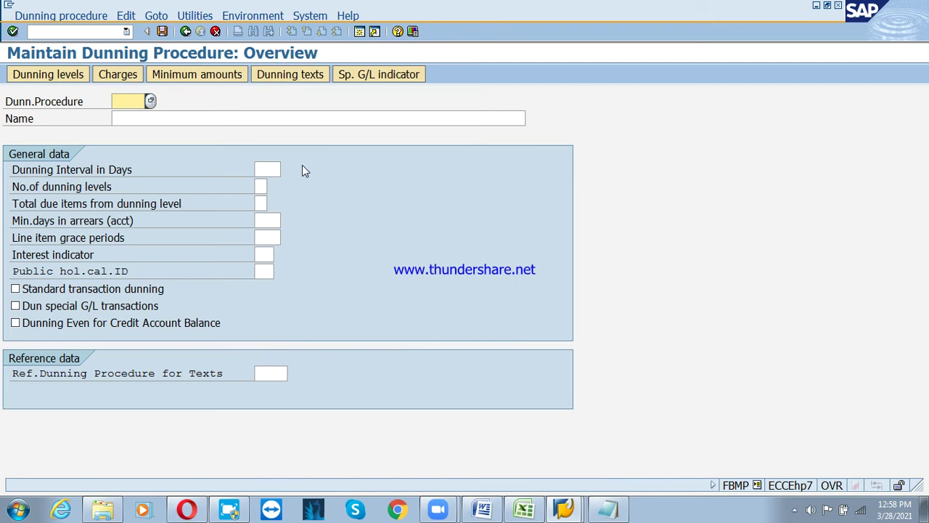
pyautogui.write('PSDP')
pyautogui.press('Return')
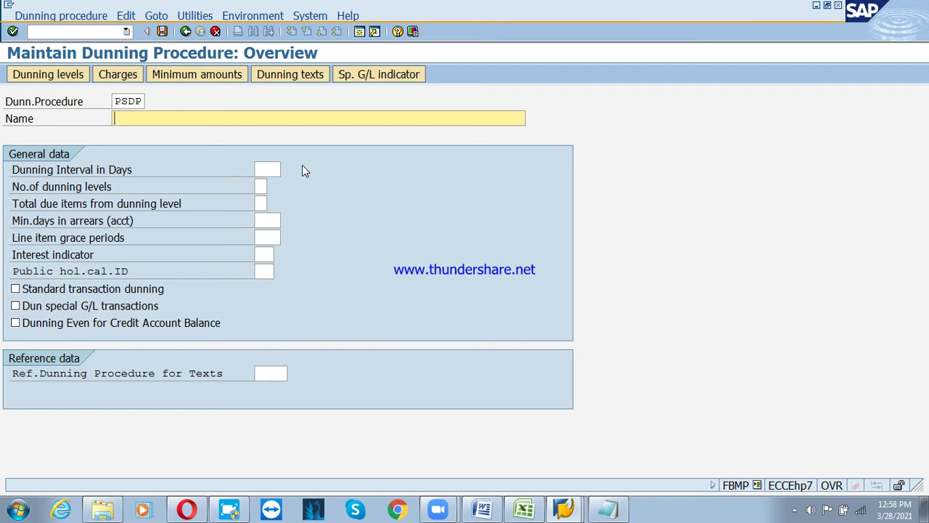
pyautogui.write('d')
pyautogui.press('BackSpace')
pyautogui.write('Dunning Procedure ')
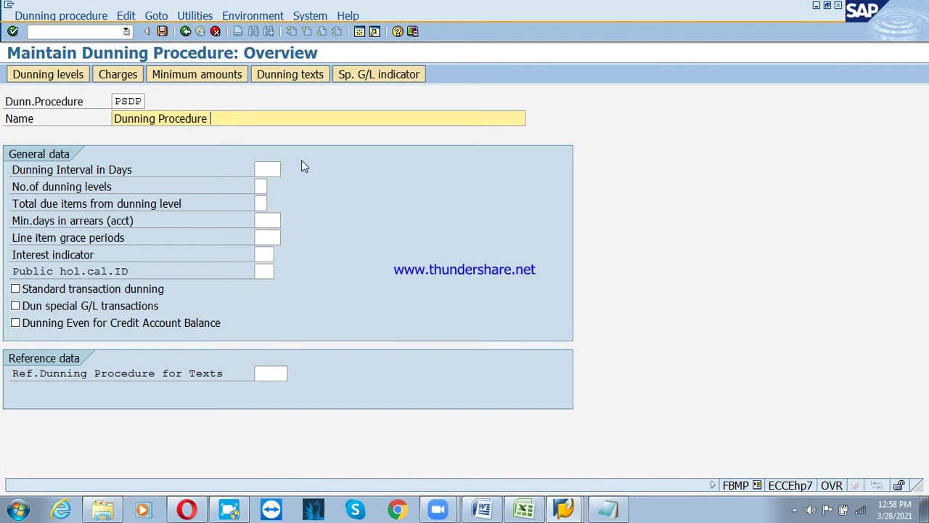
pyautogui.write('- PSD')
pyautogui.press('Tab')
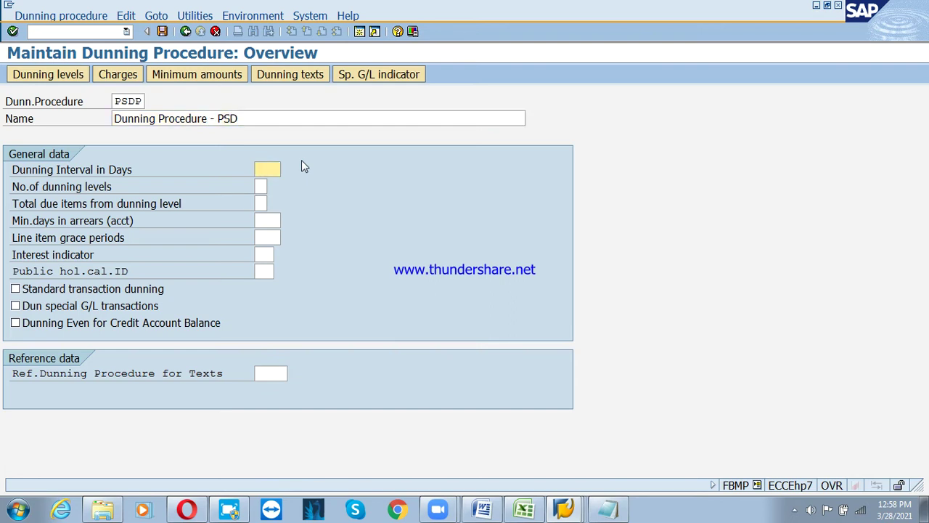
# Give PSDP a 7-day interval, 4 levels, 3 days arrears and grace, and calendar IN
pyautogui.write('7')
pyautogui.press('Tab')
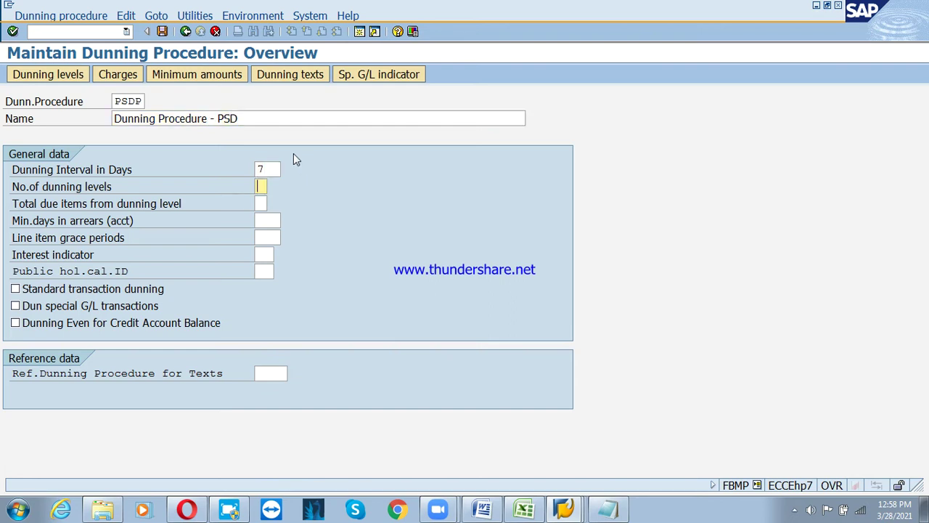
pyautogui.write('4')
pyautogui.press('Tab')
pyautogui.press('Tab')
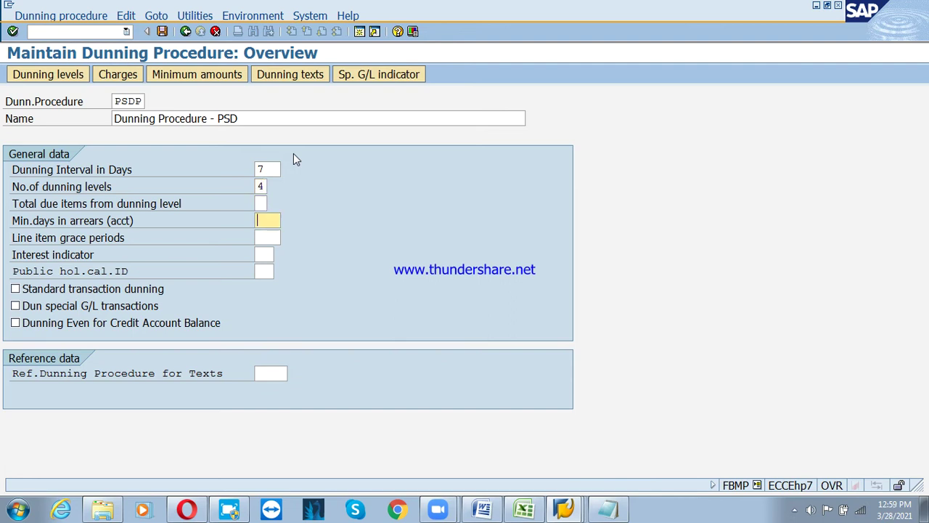
pyautogui.write('3')
pyautogui.press('Tab')
pyautogui.write('3')
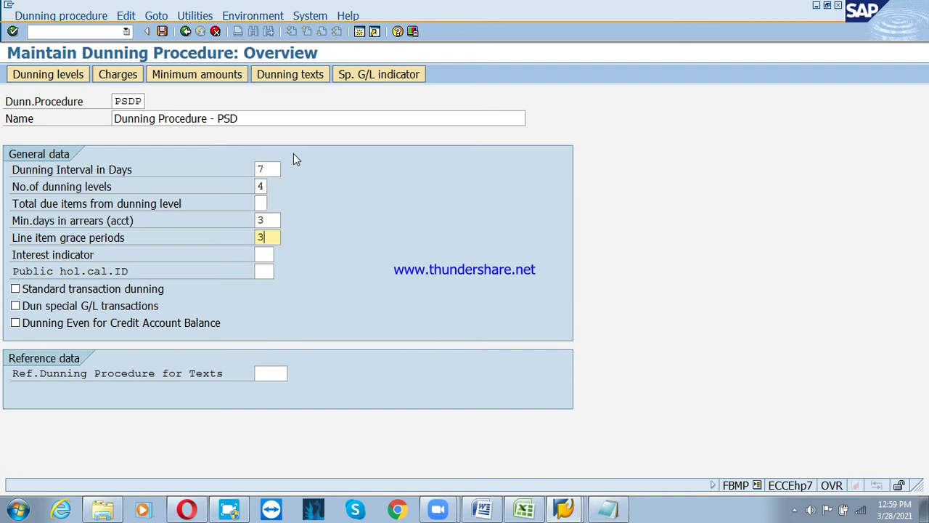
pyautogui.press('Tab')
pyautogui.press('Tab')
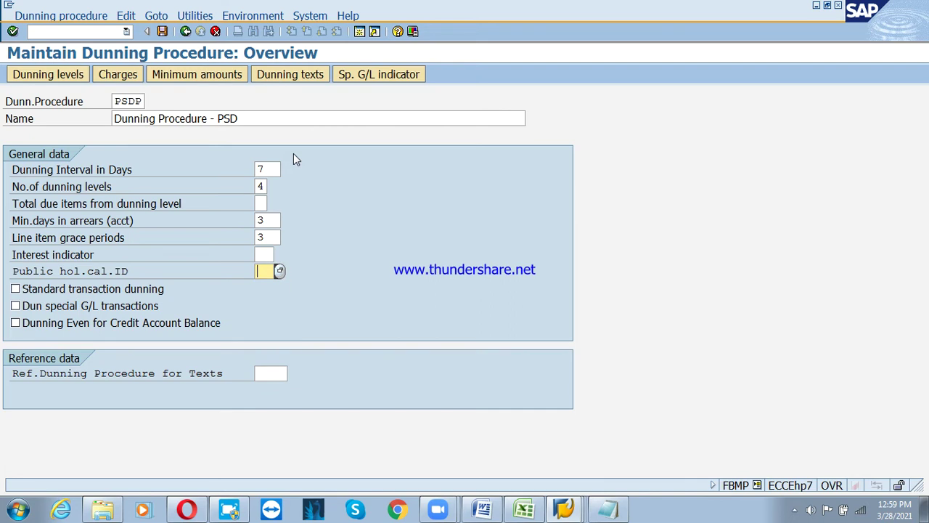
pyautogui.write('IN')
pyautogui.press('Return')
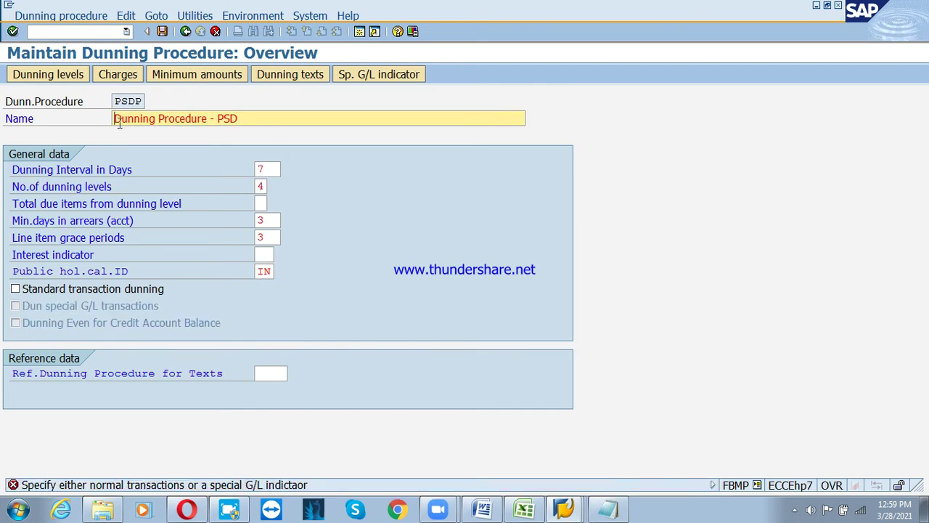
# Turn on standard transaction dunning and use 0001 as PSDP's reference procedure for texts
pyautogui.click(47, 289)
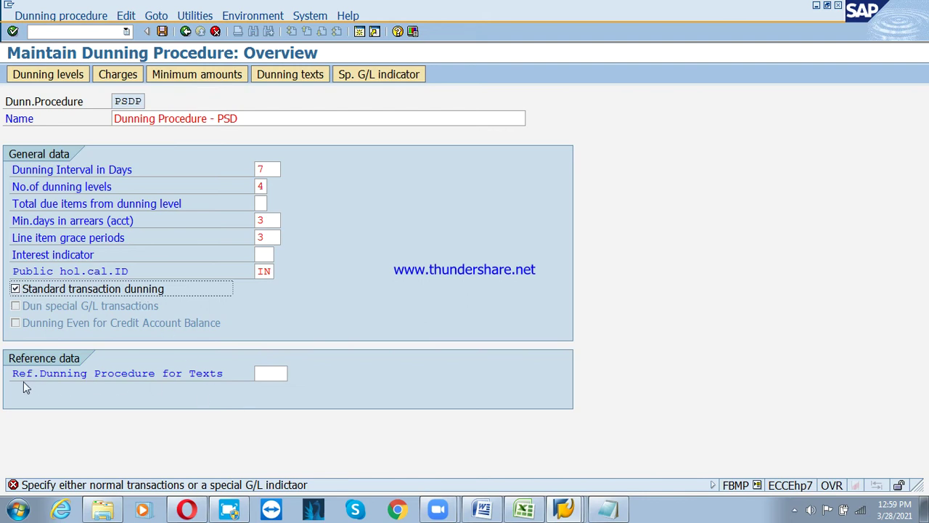
pyautogui.click(286, 373)
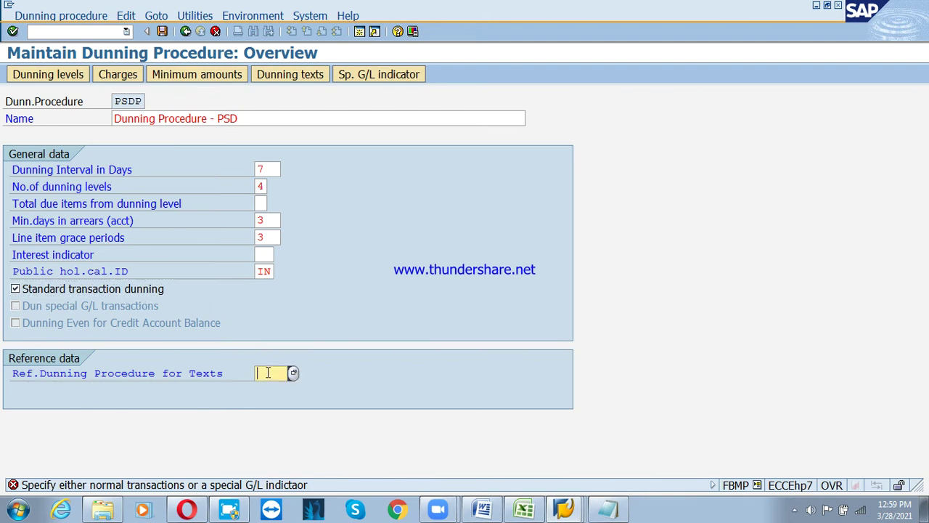
pyautogui.click(291, 373)
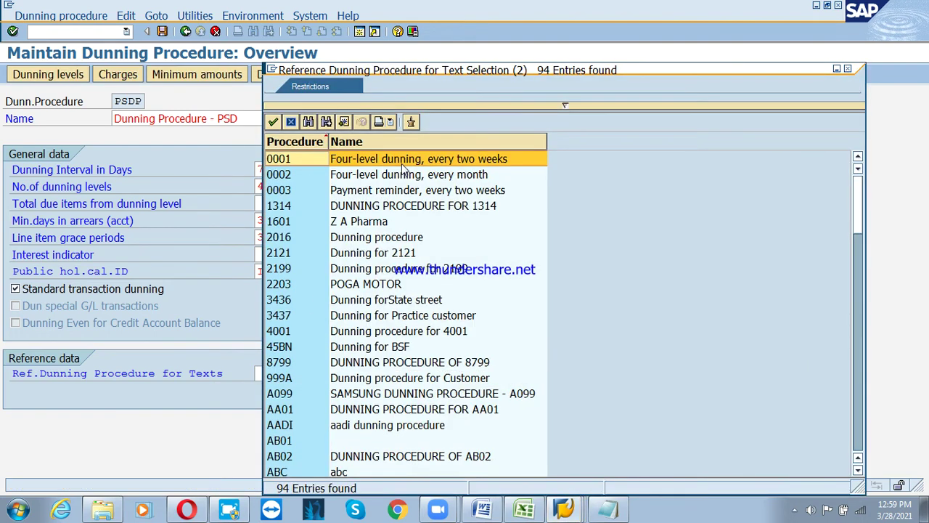
pyautogui.doubleClick(402, 163)
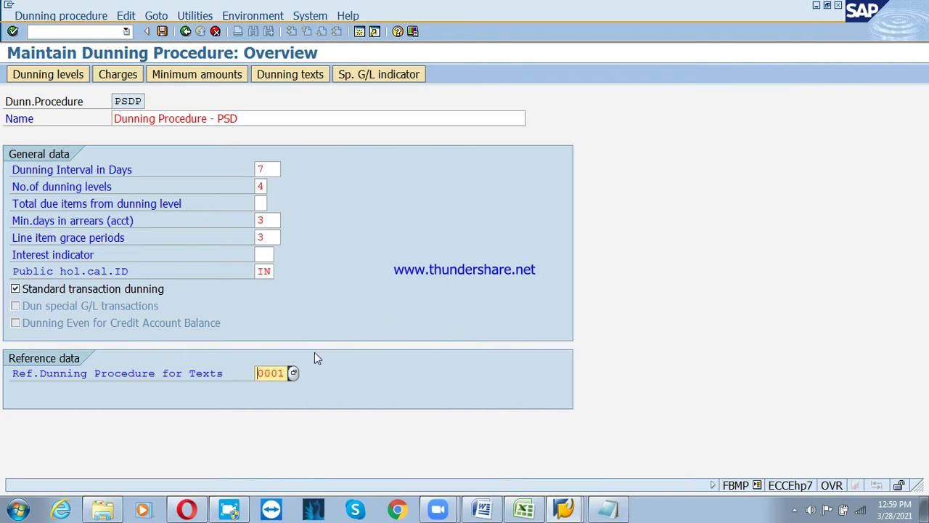
pyautogui.click(63, 77)
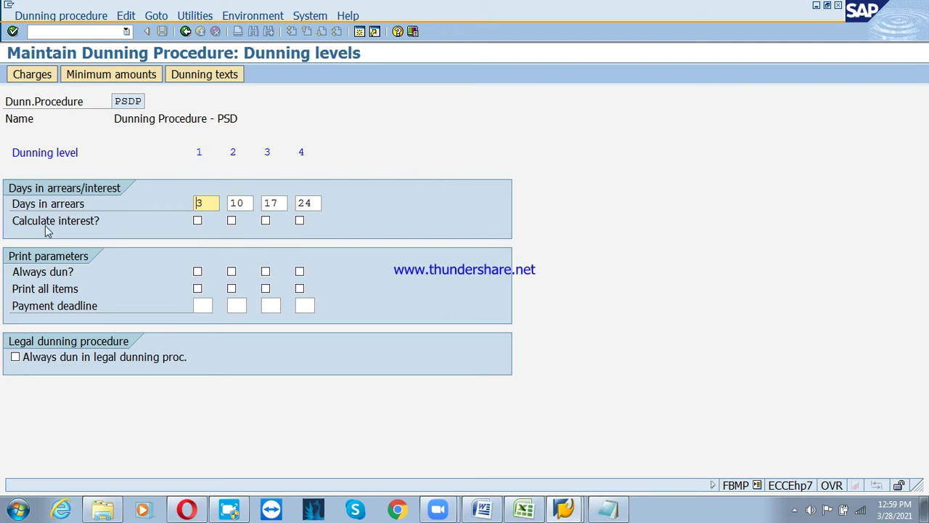
# Tick interest for levels 3–4, always dun and print all items for levels 1–4, and legal-dunning always dun
pyautogui.click(266, 220)
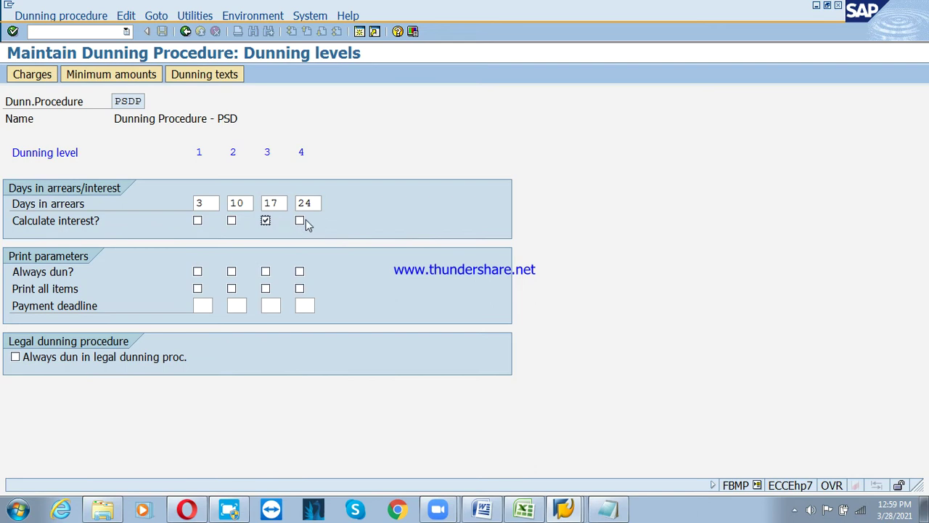
pyautogui.click(300, 221)
pyautogui.click(197, 272)
pyautogui.click(232, 272)
pyautogui.click(266, 273)
pyautogui.click(300, 272)
pyautogui.click(198, 288)
pyautogui.click(232, 288)
pyautogui.click(266, 288)
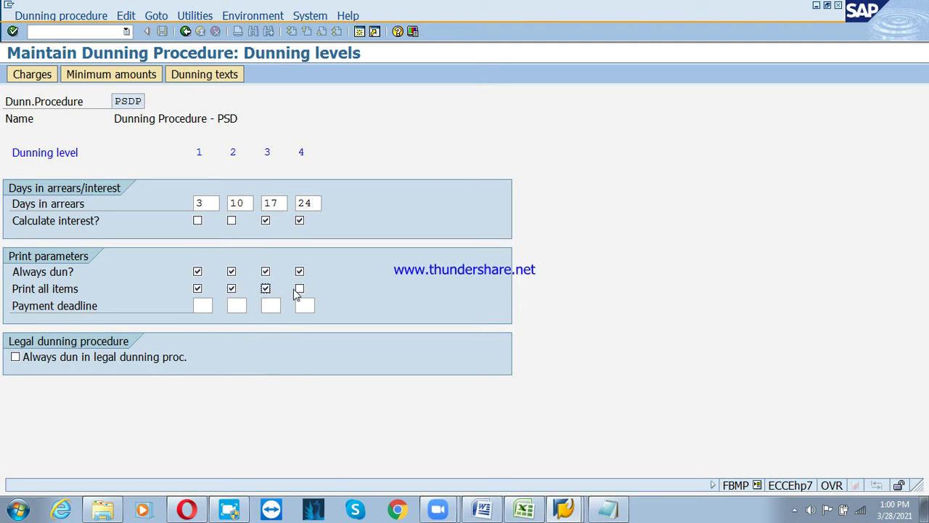
pyautogui.click(299, 289)
pyautogui.click(15, 358)
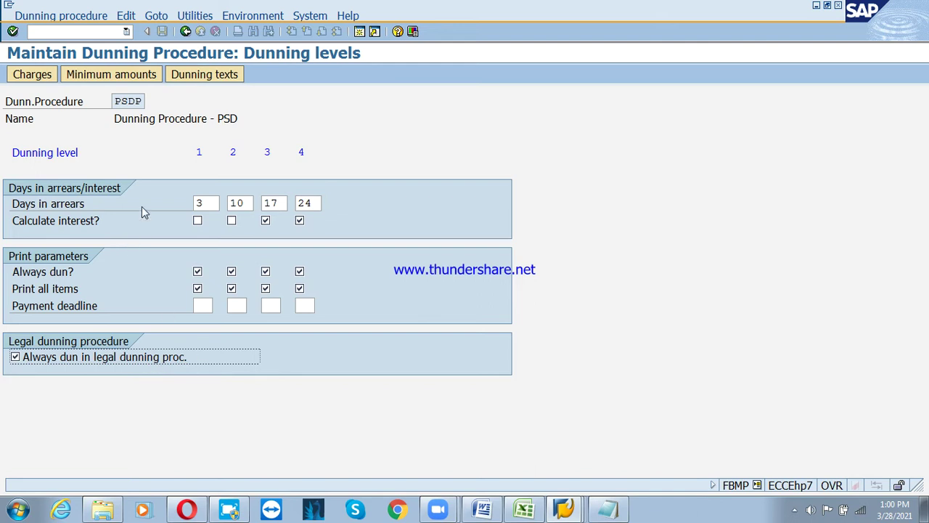
# Set the charges currency to INR and give level 1 a 100 charge from 2000
pyautogui.click(36, 74)
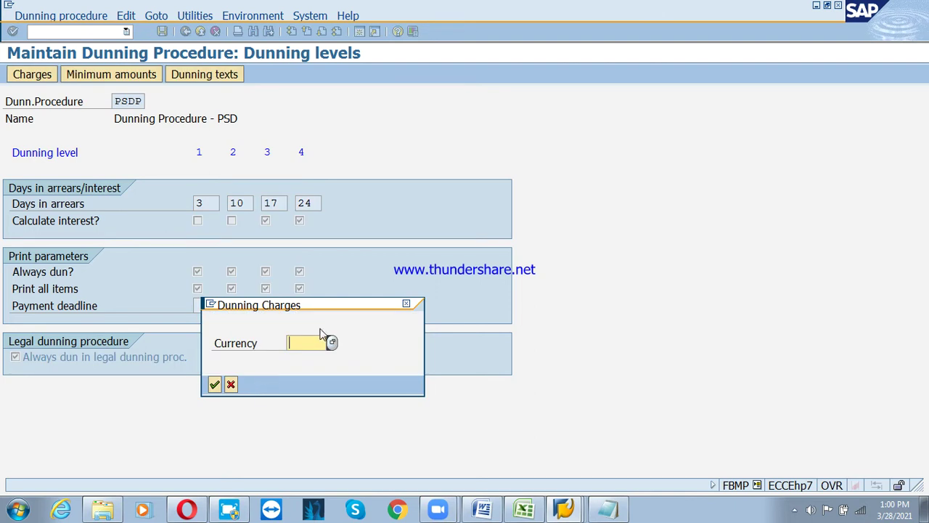
pyautogui.write('inr')
pyautogui.press('Return')
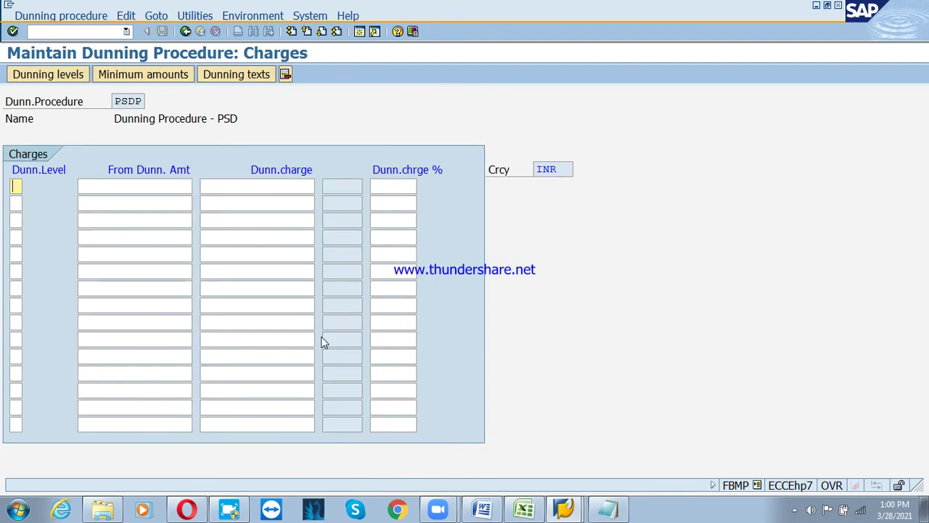
pyautogui.write('1')
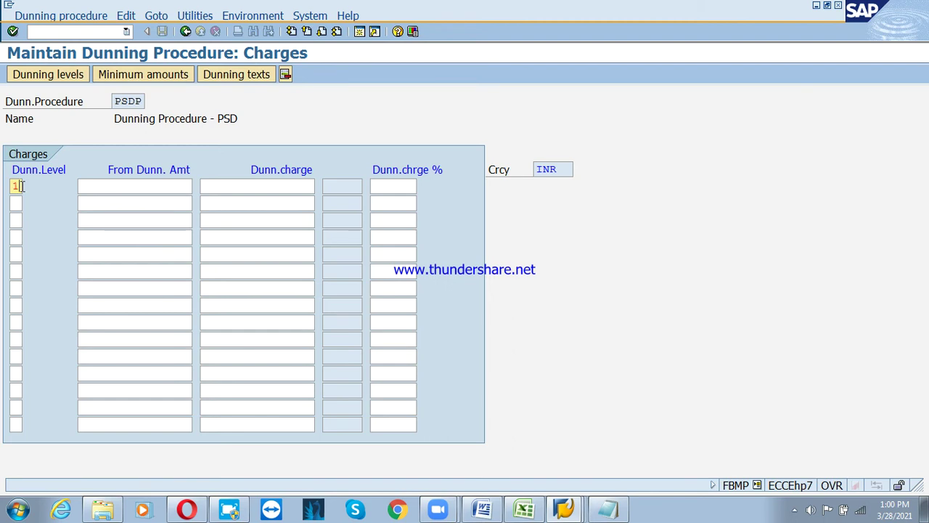
pyautogui.press('Tab')
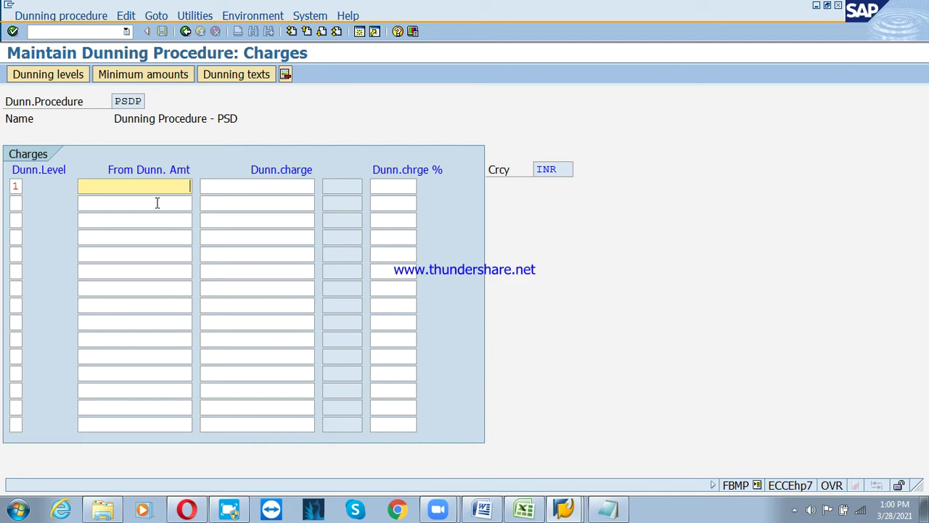
pyautogui.write('2000')
pyautogui.press('Tab')
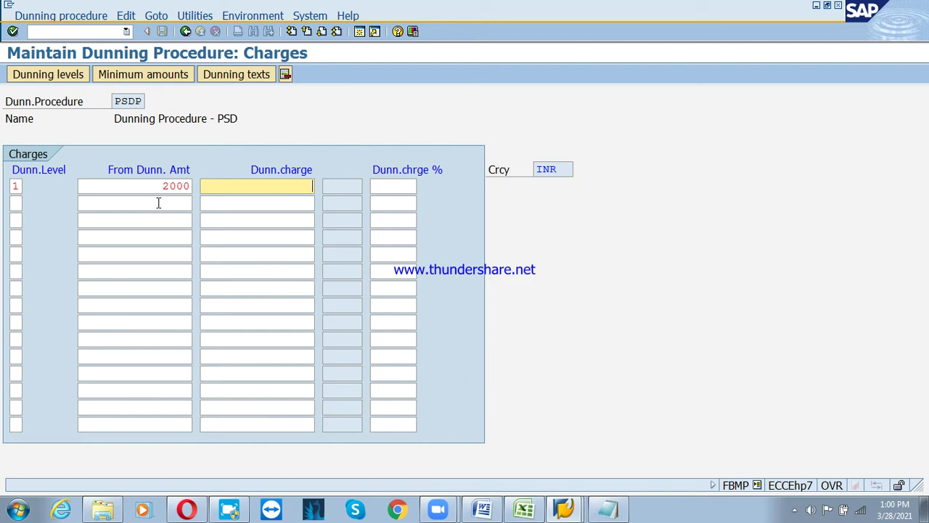
pyautogui.hotkey('shift', 'Tab')
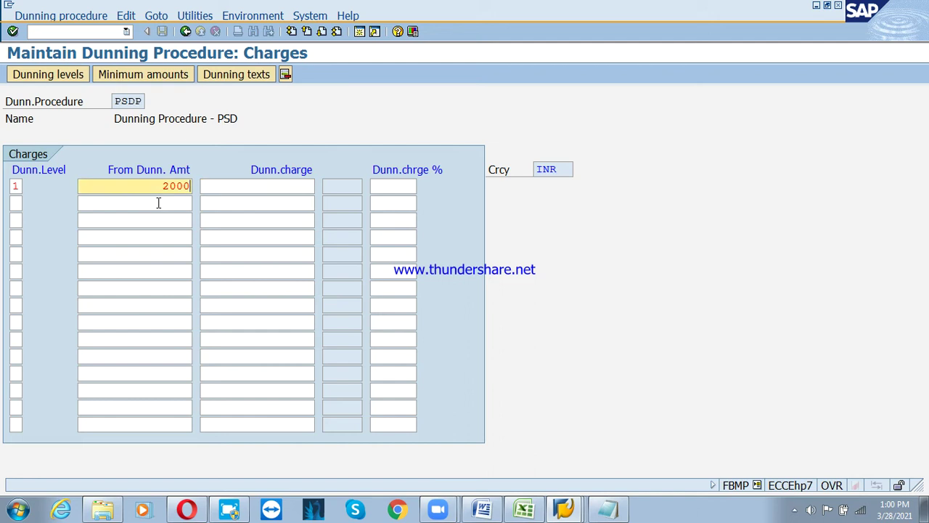
pyautogui.press('Tab')
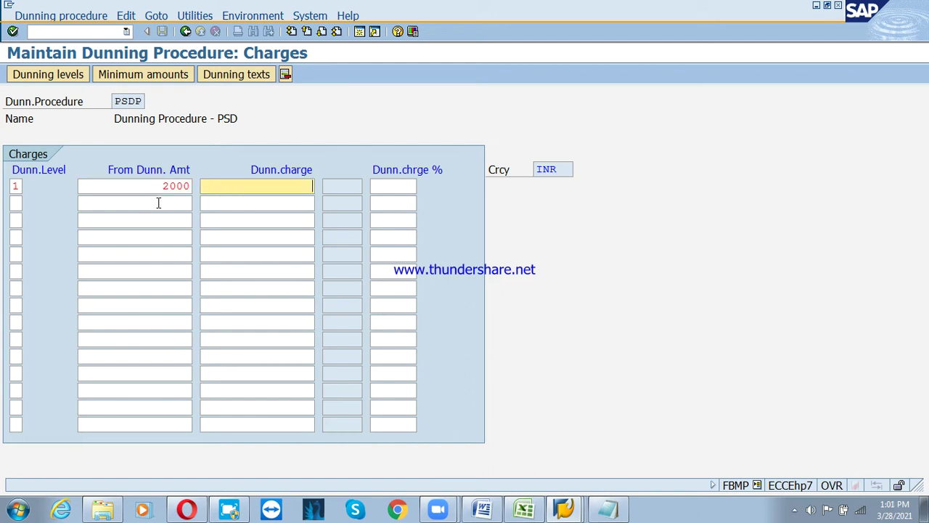
pyautogui.write('100')
pyautogui.press('Tab')
pyautogui.press('Tab')
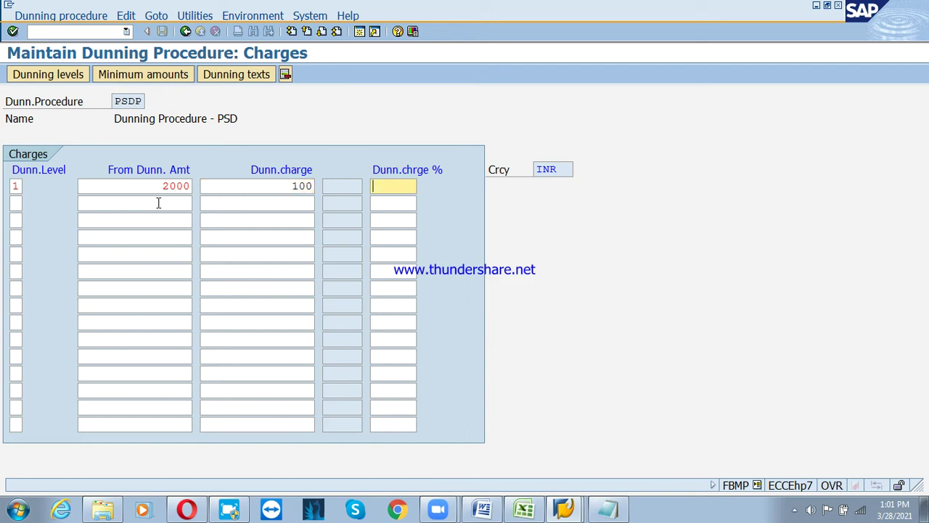
# Give level 2 a 100 charge from 2000 and start the level 3 row
pyautogui.write('2')
pyautogui.press('Tab')
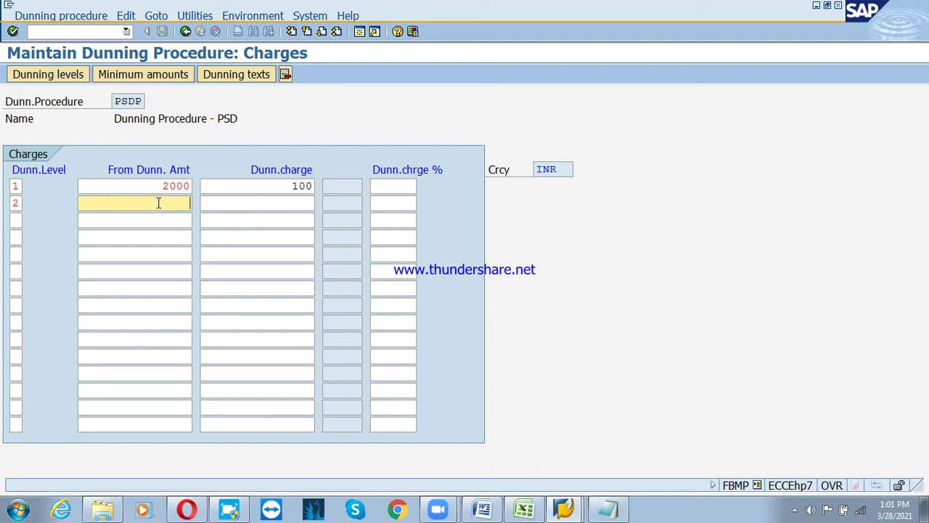
pyautogui.write('2000')
pyautogui.press('Tab')
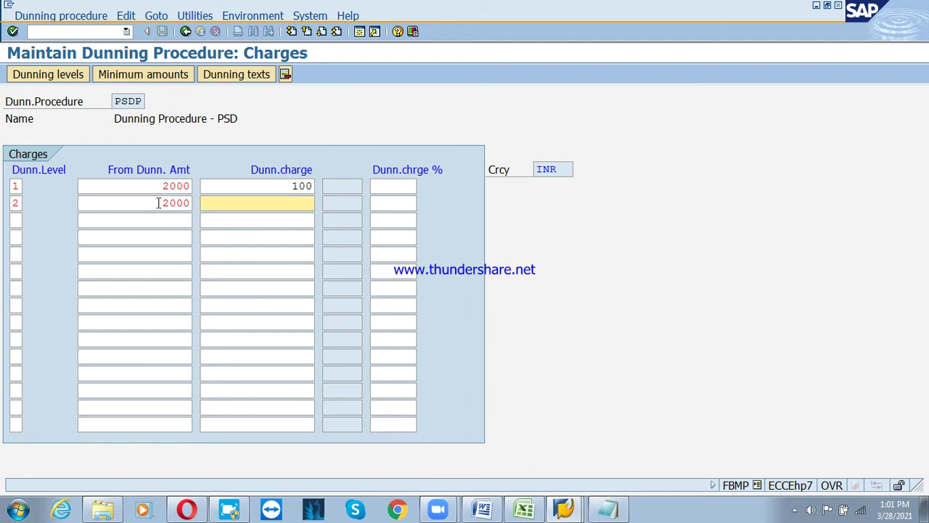
pyautogui.write('1000')
pyautogui.press('BackSpace')
pyautogui.press('Tab')
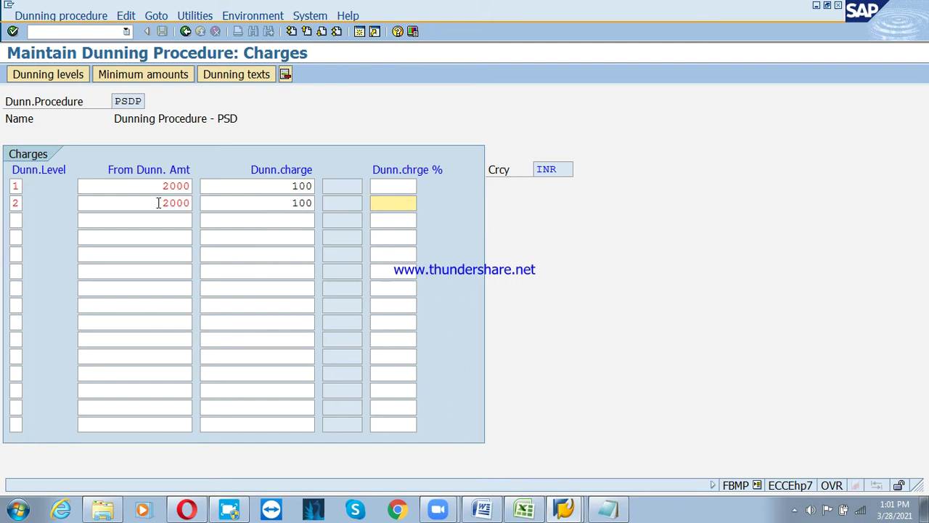
pyautogui.press('Tab')
pyautogui.write('3')
pyautogui.press('Tab')
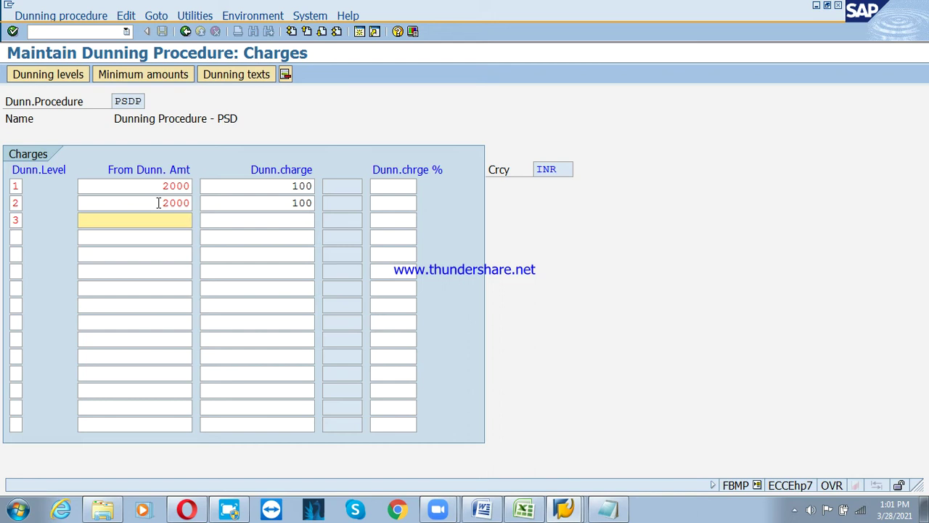
# Enter 10000 as the starting amount for levels 3 and 4, leaving charges blank
pyautogui.write('10000')
pyautogui.press('Tab')
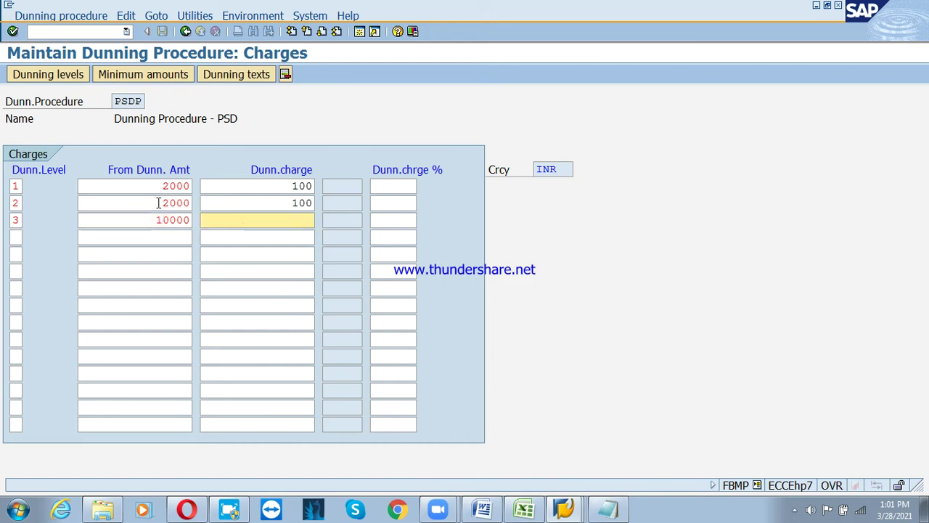
pyautogui.press('Tab')
pyautogui.press('Tab')
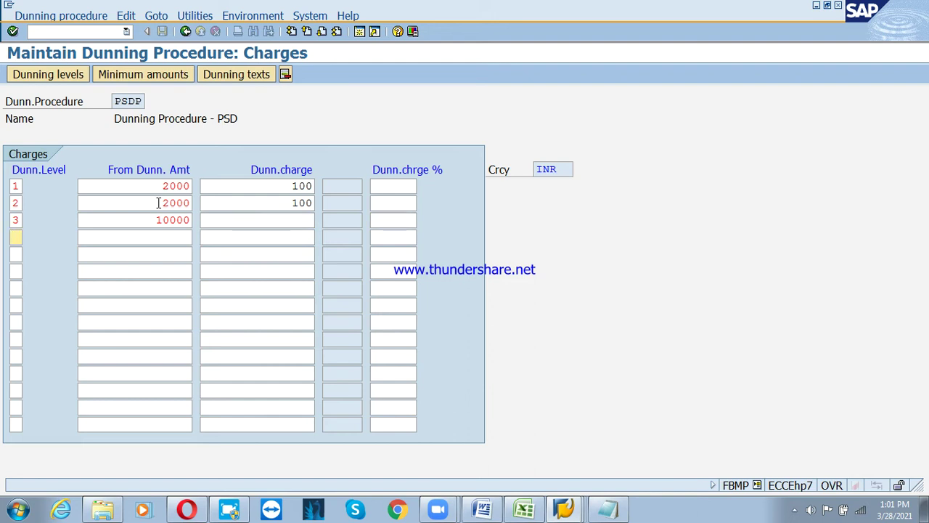
pyautogui.write('4')
pyautogui.press('Tab')
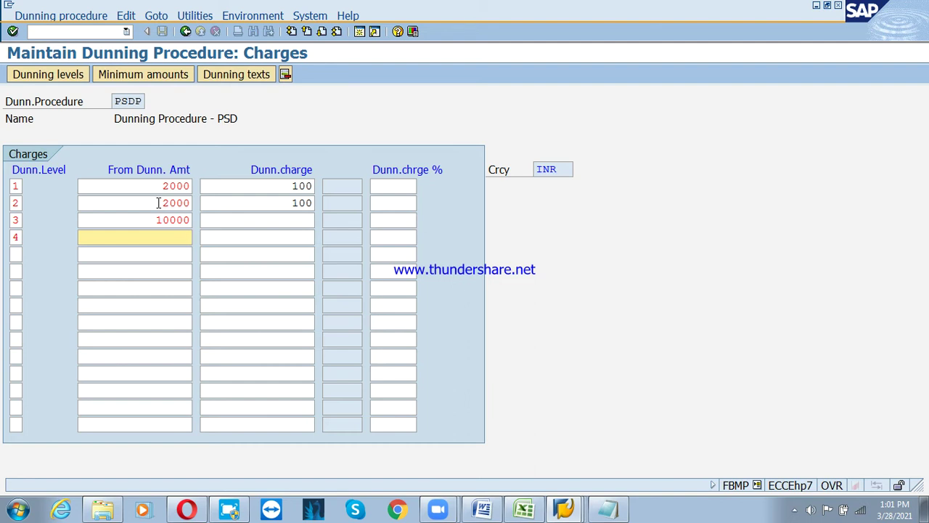
pyautogui.write('10000')
# Open PSDP's dunning texts for company code PSD customer accounts
pyautogui.click(240, 79)
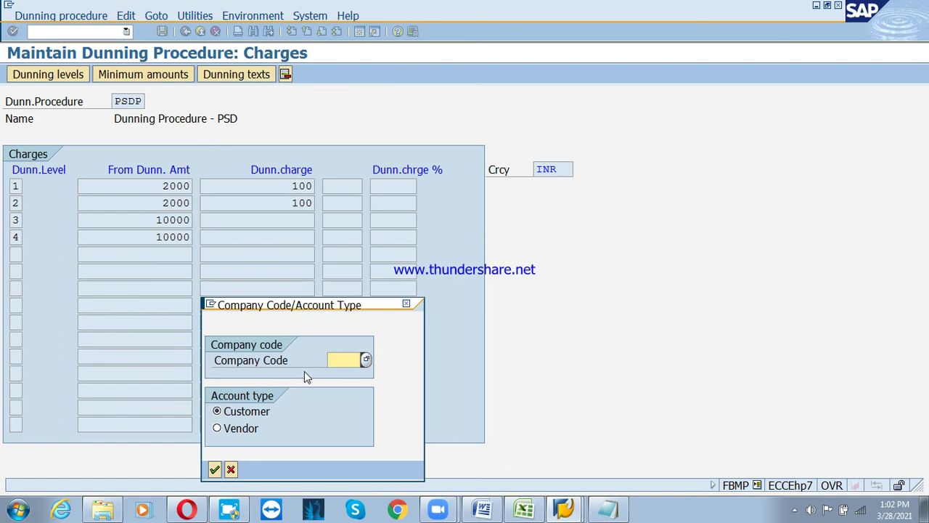
pyautogui.write('psd')
pyautogui.click(215, 469)
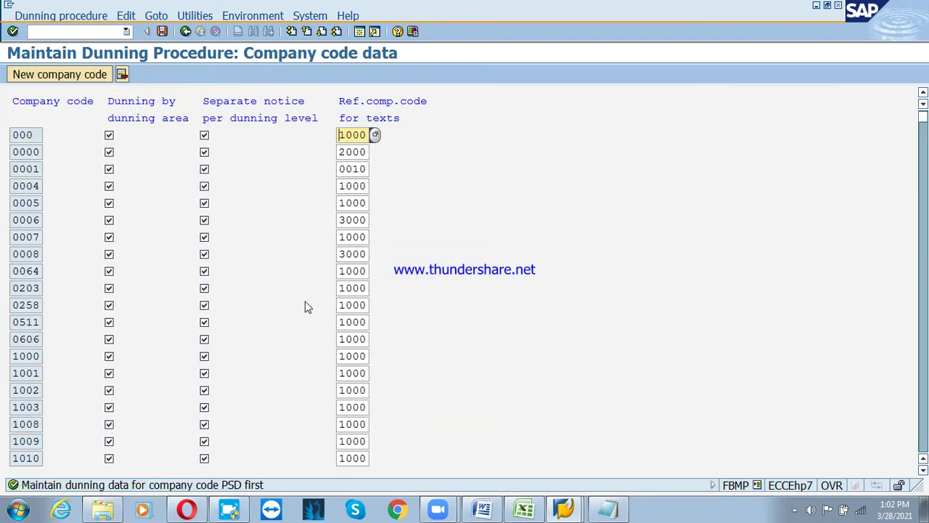
# Add company code PSD with dunning by area, separate notices per level, and text reference 1000
pyautogui.click(77, 77)
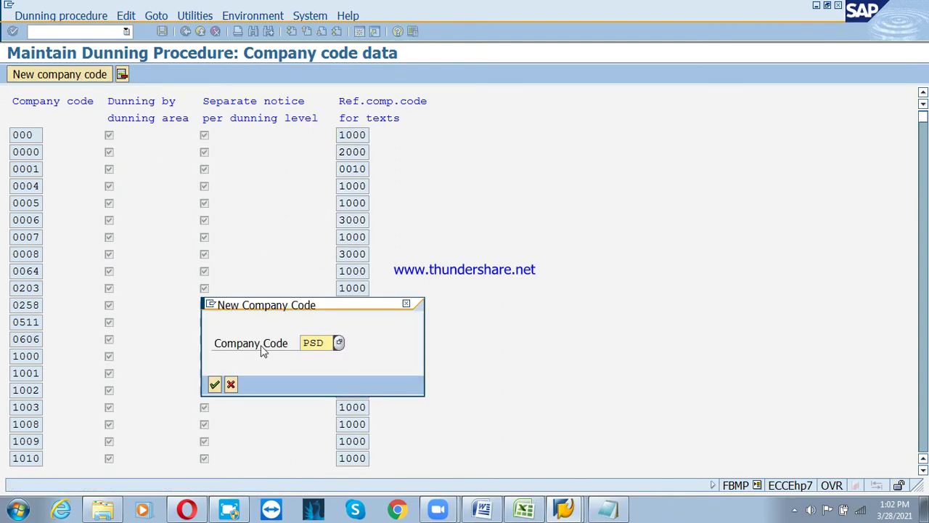
pyautogui.click(215, 384)
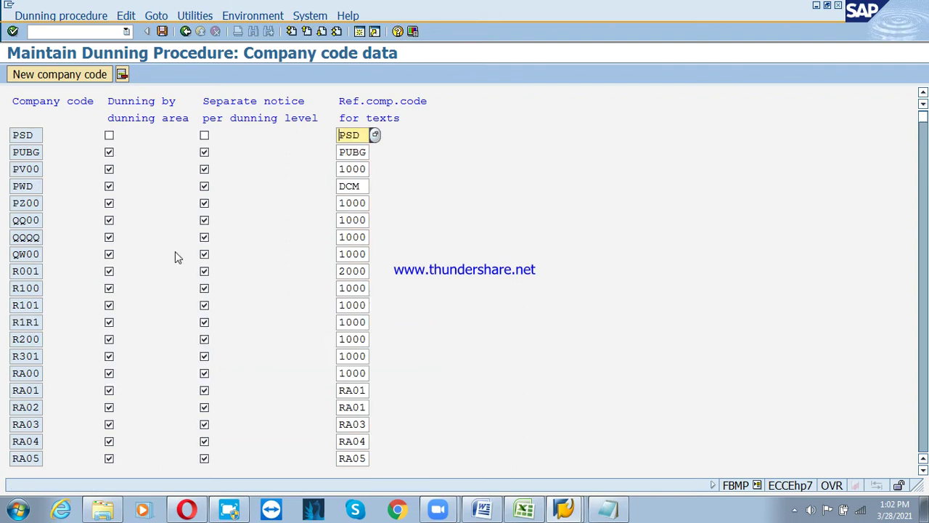
pyautogui.click(109, 135)
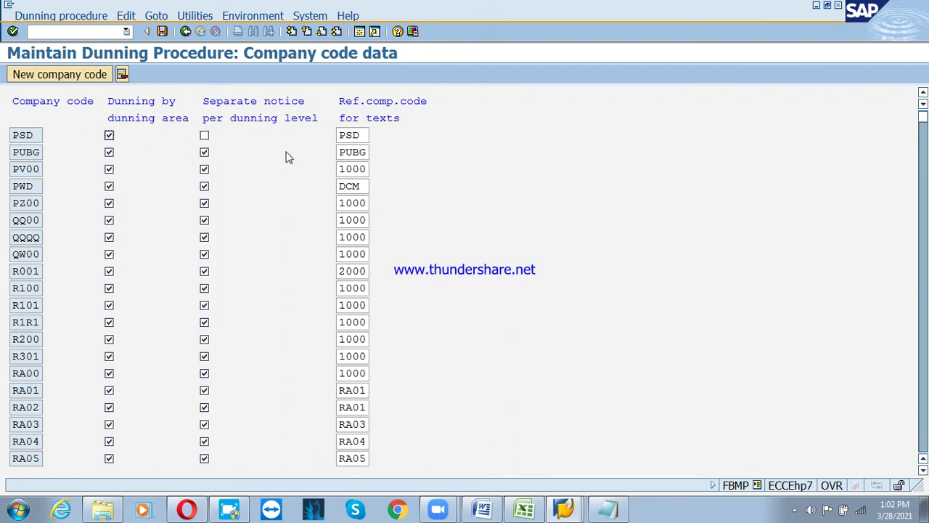
pyautogui.click(204, 135)
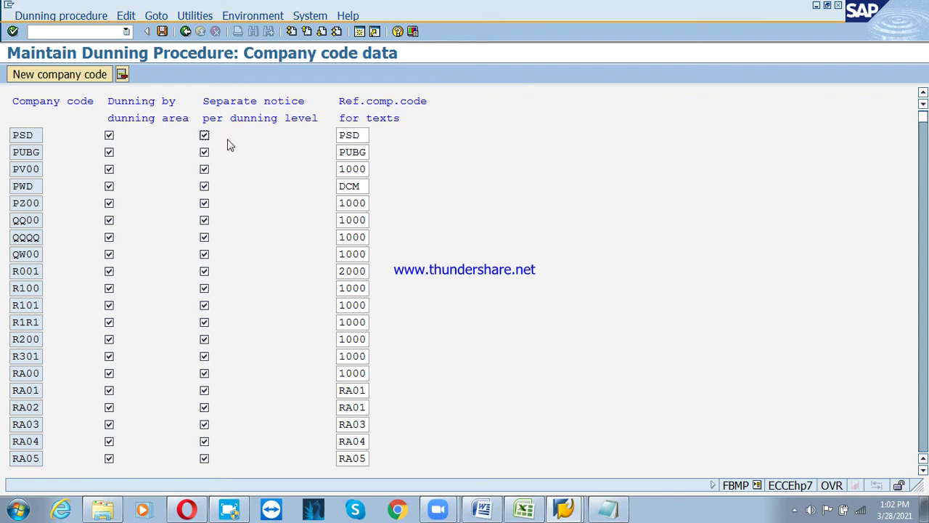
pyautogui.click(364, 135)
pyautogui.press('BackSpace')
pyautogui.press('BackSpace')
pyautogui.press('BackSpace')
pyautogui.write('1000')
# Save the PSD company code data to the 'HTC Company configuration' customizing request
pyautogui.click(162, 31)
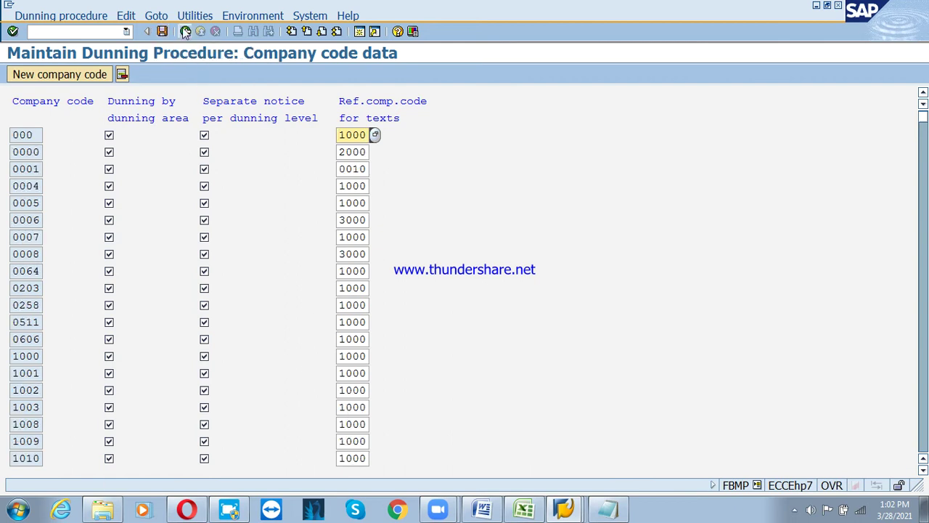
pyautogui.click(185, 31)
pyautogui.click(260, 259)
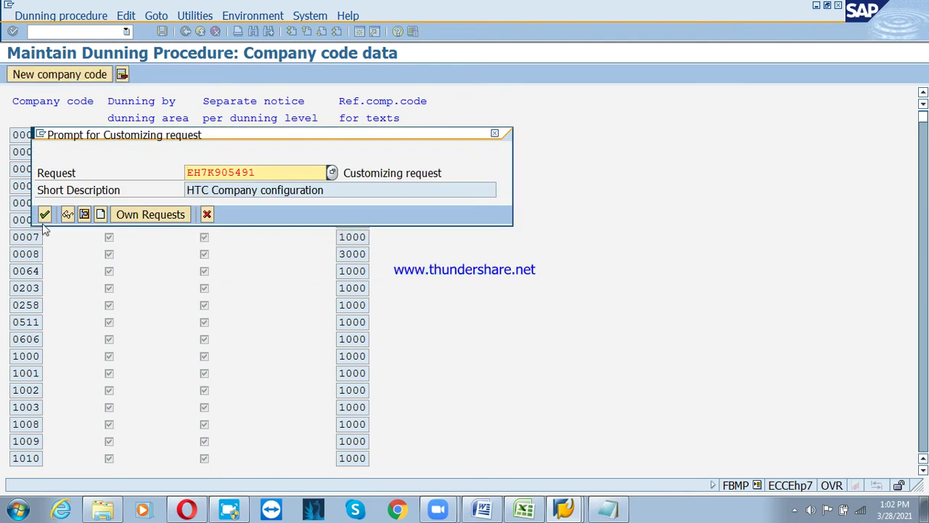
pyautogui.click(44, 215)
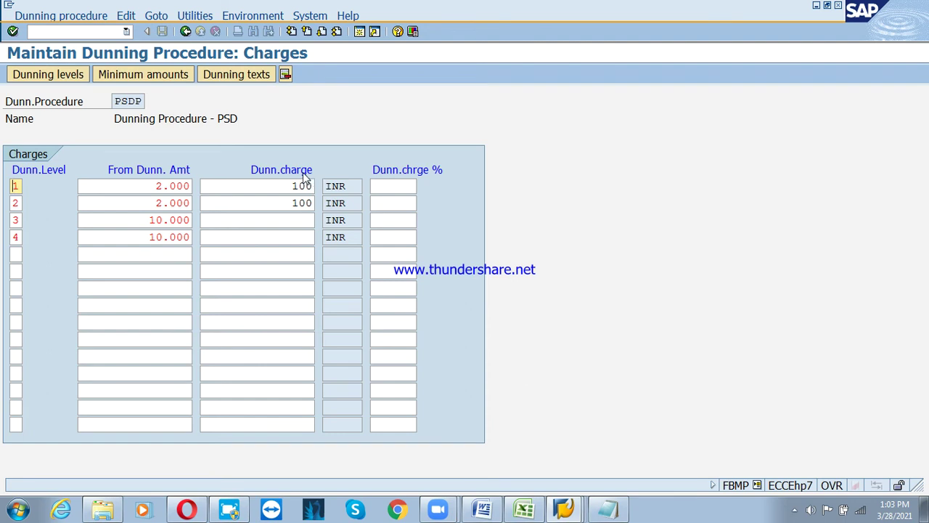
# Review PSD customer texts: F150_DUNN_01 for levels 1–2, Z150_DUNN_02 for levels 3–4
pyautogui.click(246, 74)
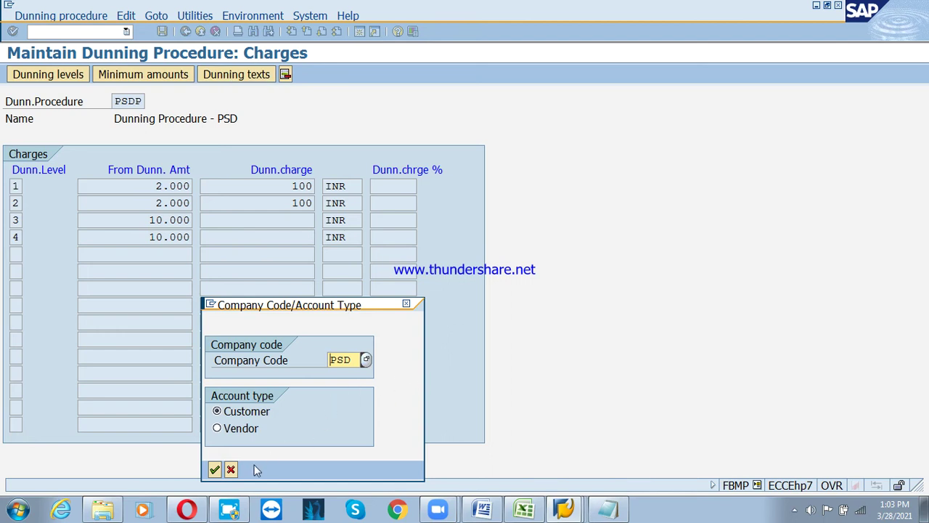
pyautogui.click(215, 471)
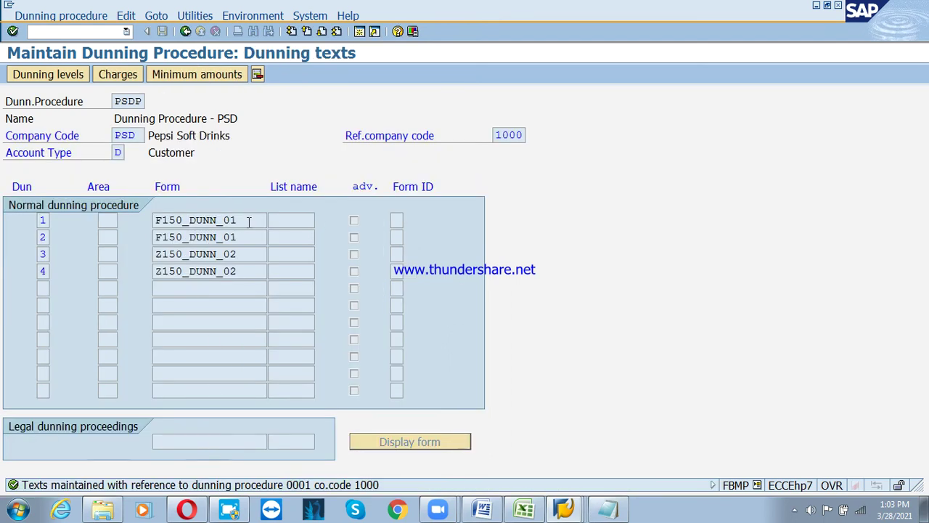
pyautogui.moveTo(247, 220); pyautogui.dragTo(151, 231)
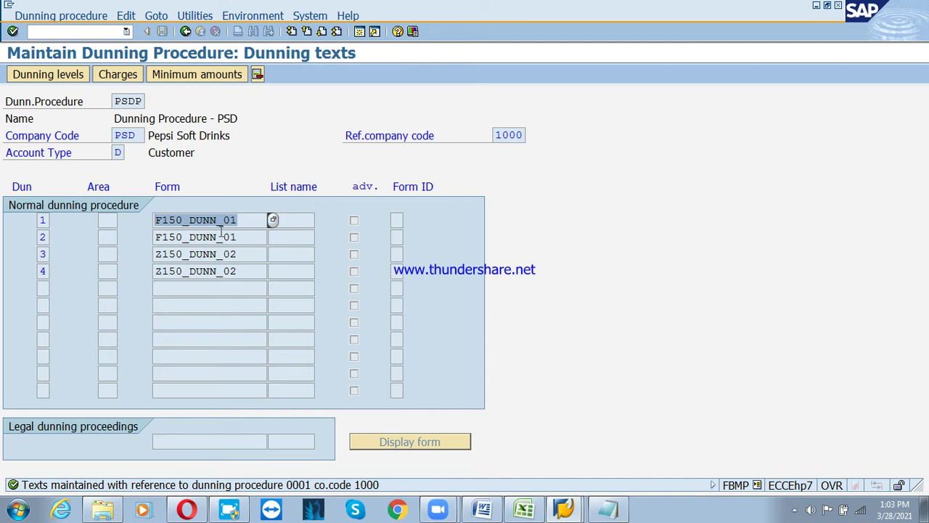
pyautogui.moveTo(247, 222); pyautogui.dragTo(142, 228)
pyautogui.moveTo(240, 235); pyautogui.dragTo(163, 249)
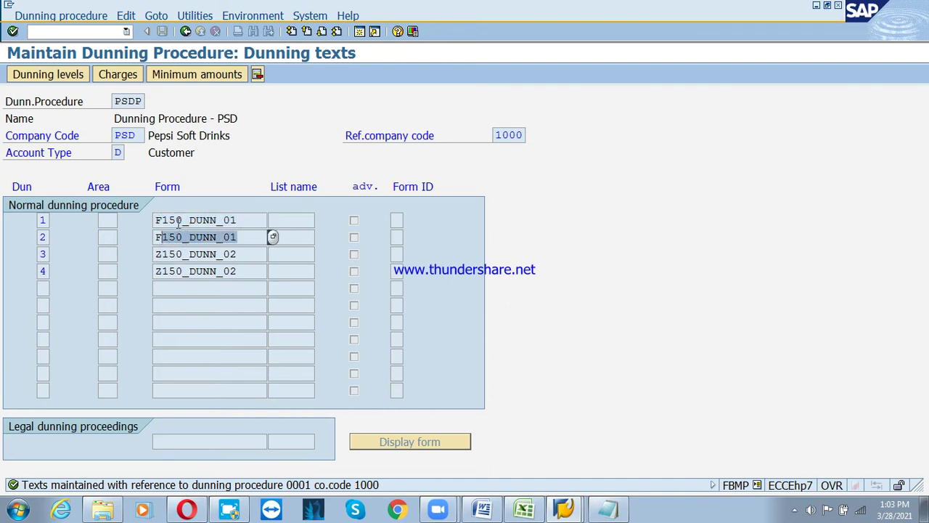
pyautogui.click(215, 244)
pyautogui.click(185, 31)
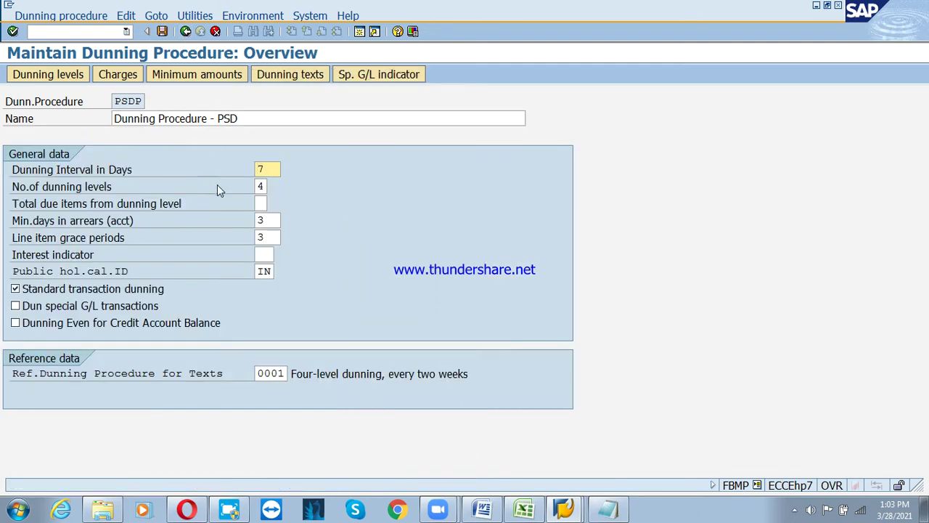
# Save PSDP past the minimum-amounts warning under the customizing request, then return to the IMG tree
pyautogui.click(162, 31)
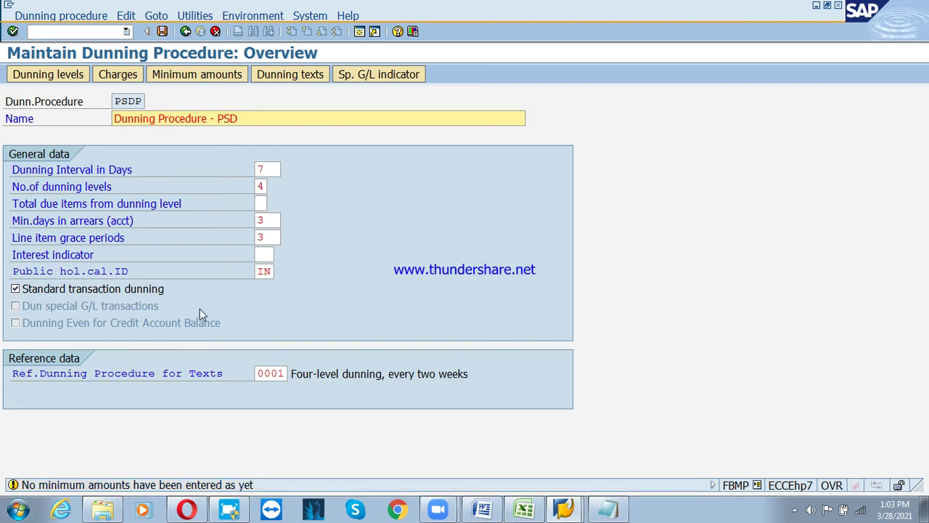
pyautogui.press('Return')
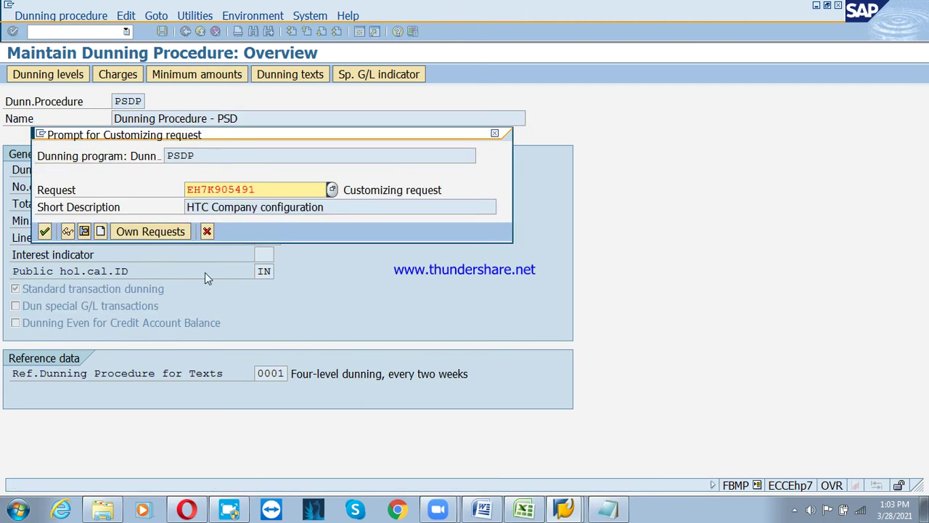
pyautogui.click(44, 231)
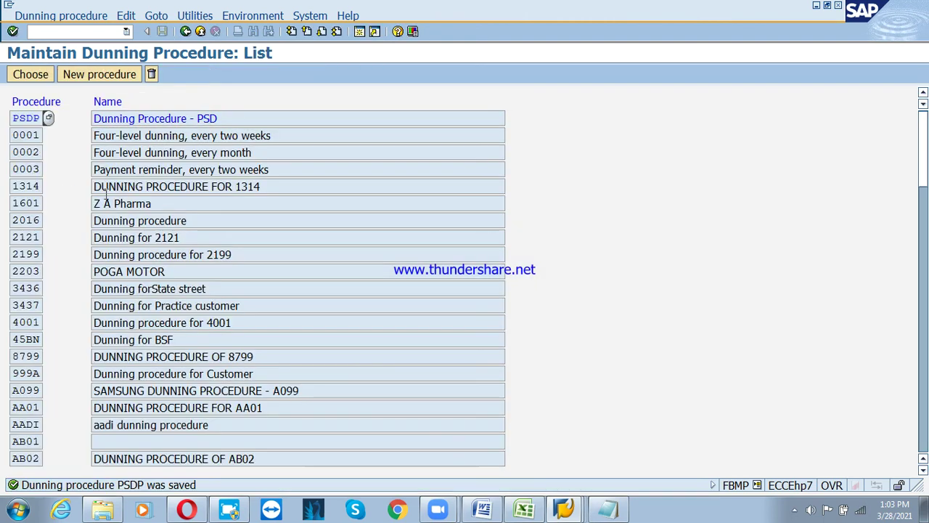
pyautogui.moveTo(262, 125); pyautogui.dragTo(105, 130)
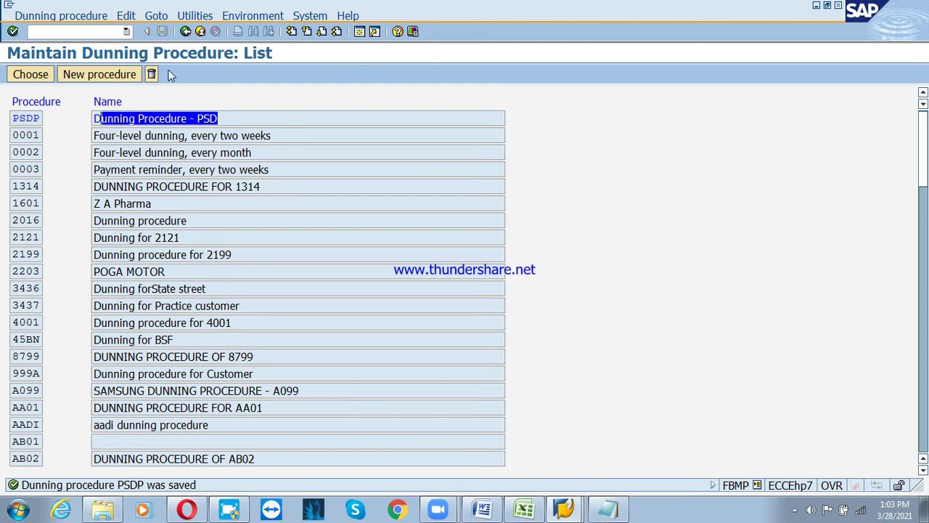
pyautogui.click(185, 32)
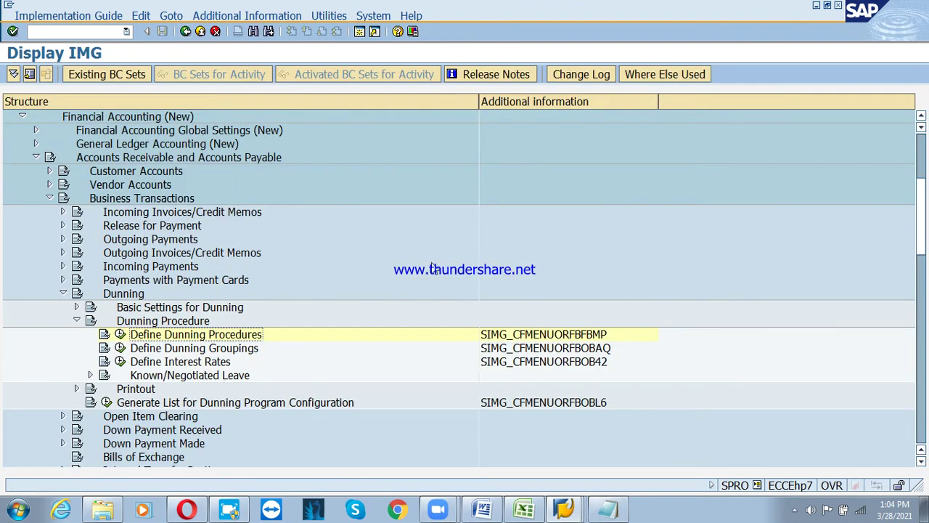
# In a new session, expand Accounting > Financial Accounting > Accounts Receivable > Master Records and launch FD02 Change
pyautogui.click(360, 32)
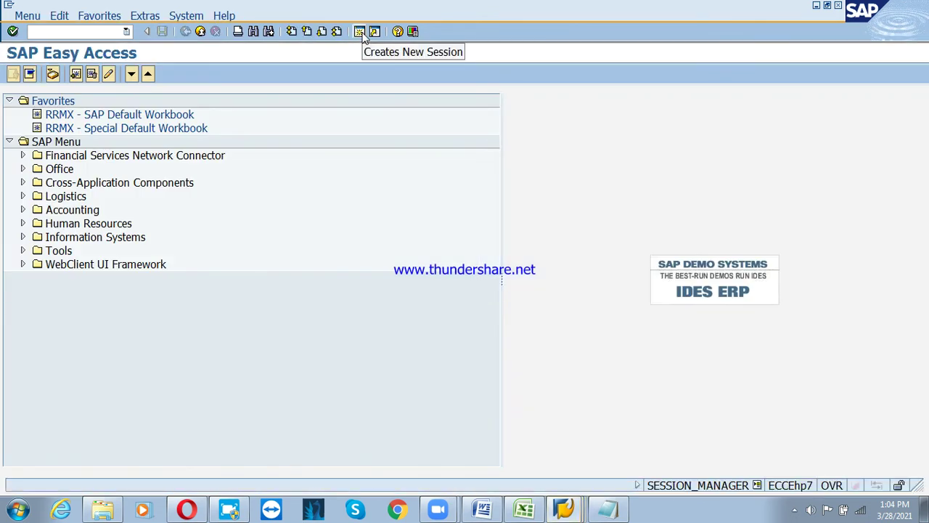
pyautogui.click(63, 211)
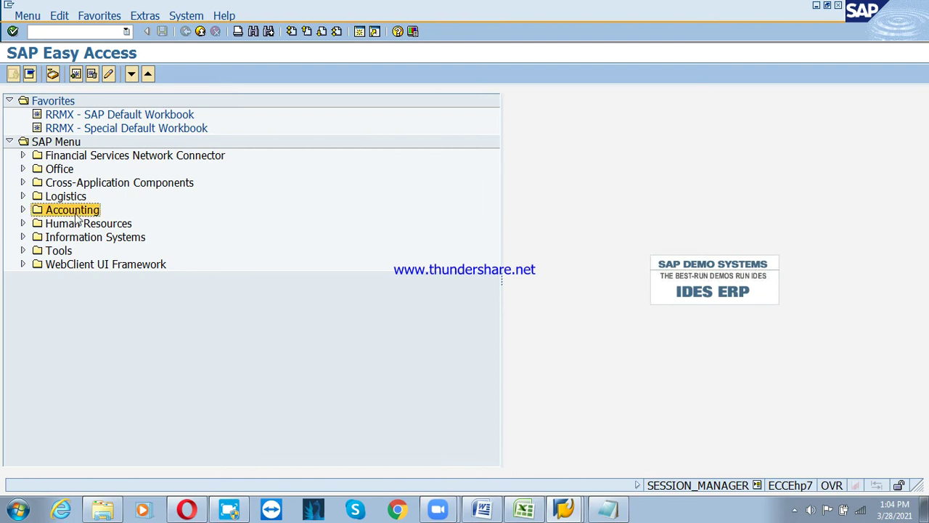
pyautogui.doubleClick(34, 214)
pyautogui.click(36, 225)
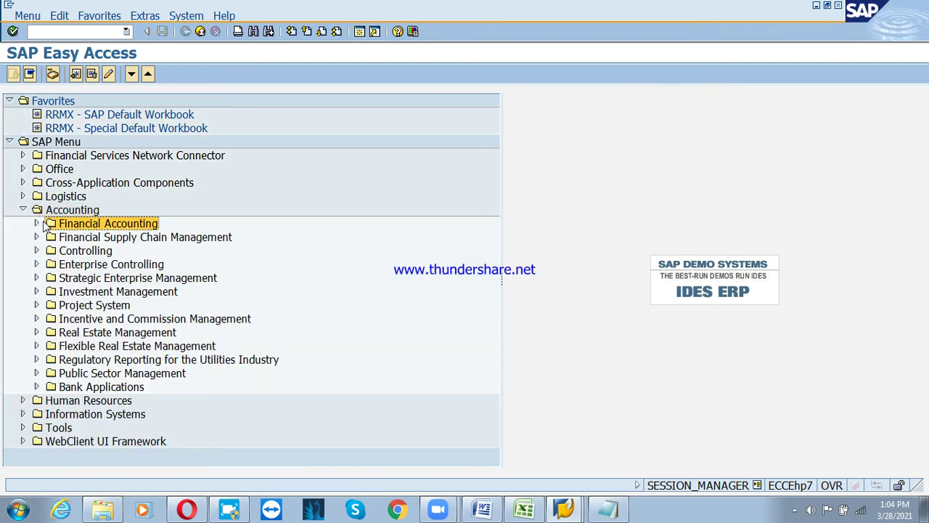
pyautogui.click(43, 225)
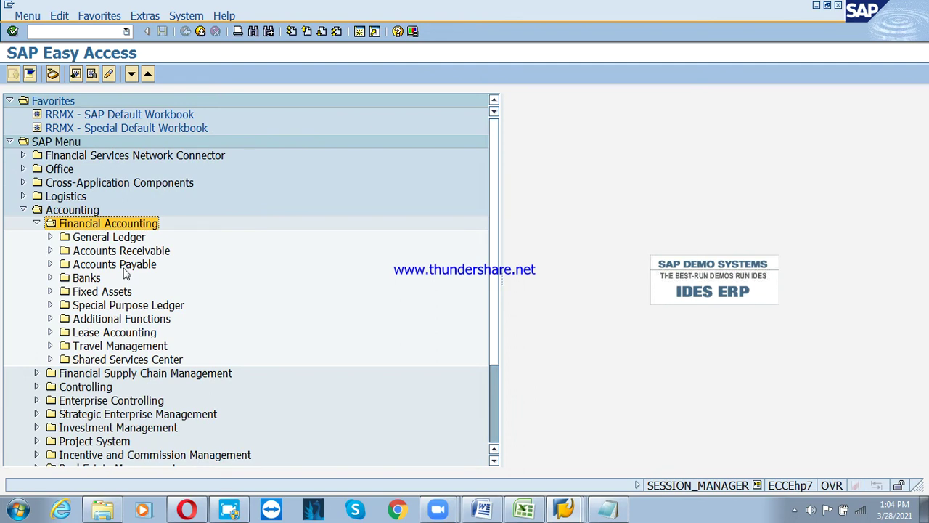
pyautogui.click(122, 255)
pyautogui.click(50, 252)
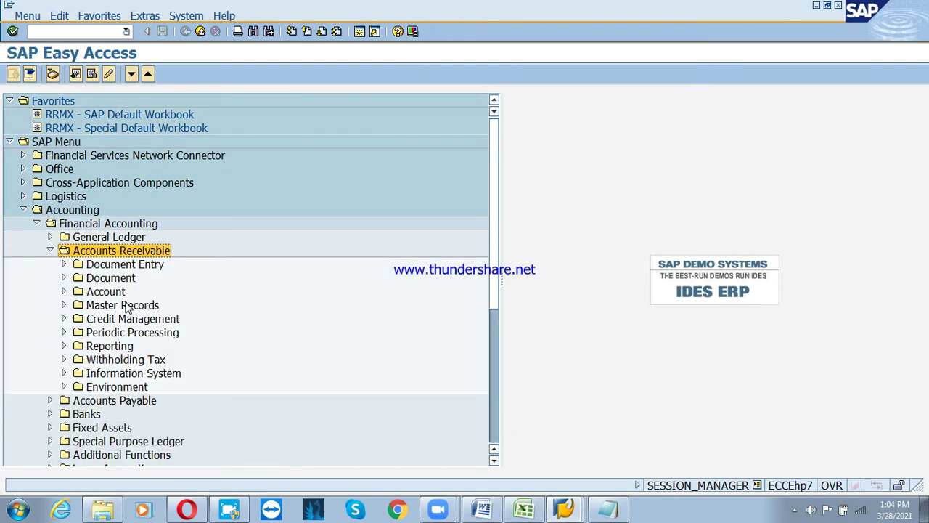
pyautogui.click(85, 306)
pyautogui.click(64, 306)
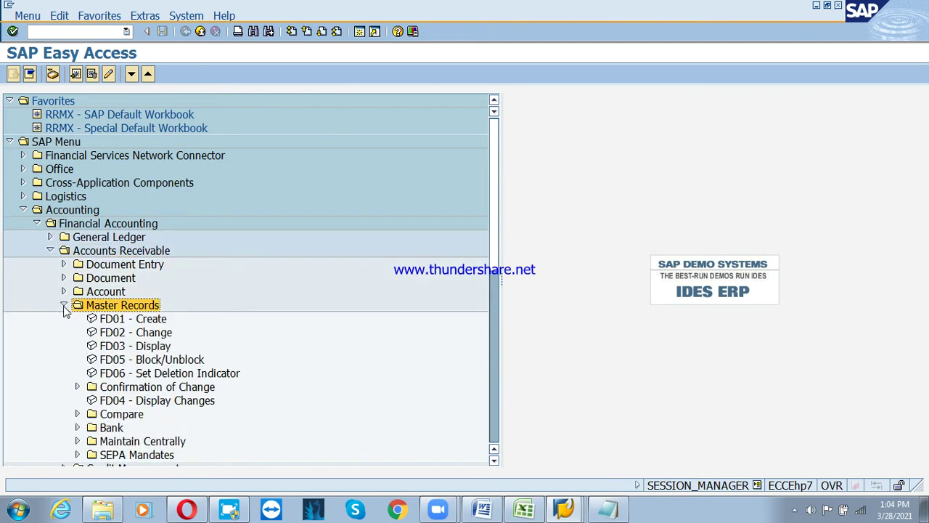
pyautogui.click(132, 333)
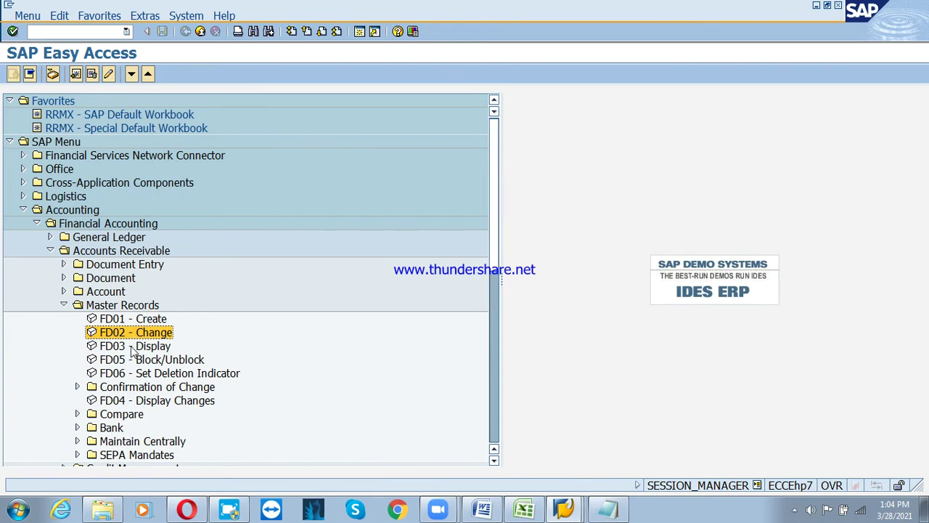
pyautogui.doubleClick(122, 334)
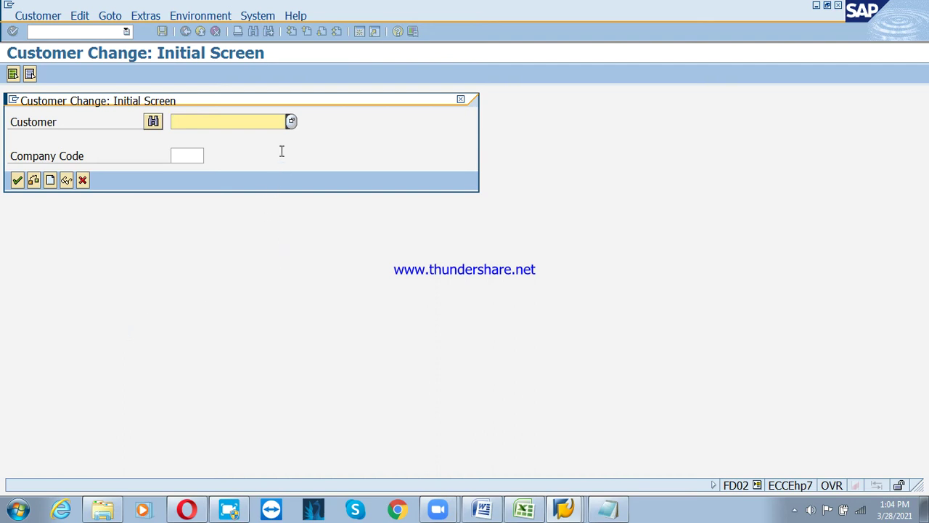
# Search customers in company code PSD and open KLE Industries Ltd
pyautogui.press('F4')
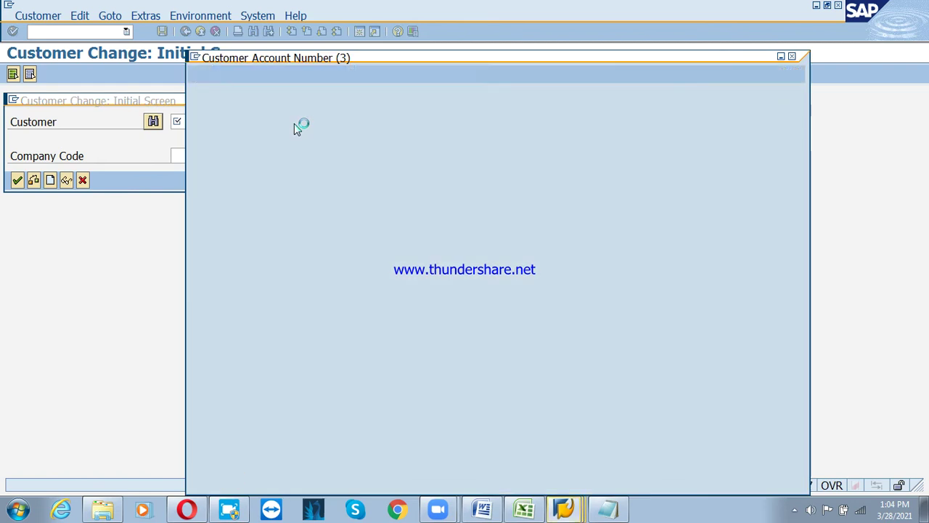
pyautogui.press('Tab')
pyautogui.press('Tab')
pyautogui.press('Tab')
pyautogui.press('Tab')
pyautogui.press('Tab')
pyautogui.press('Tab')
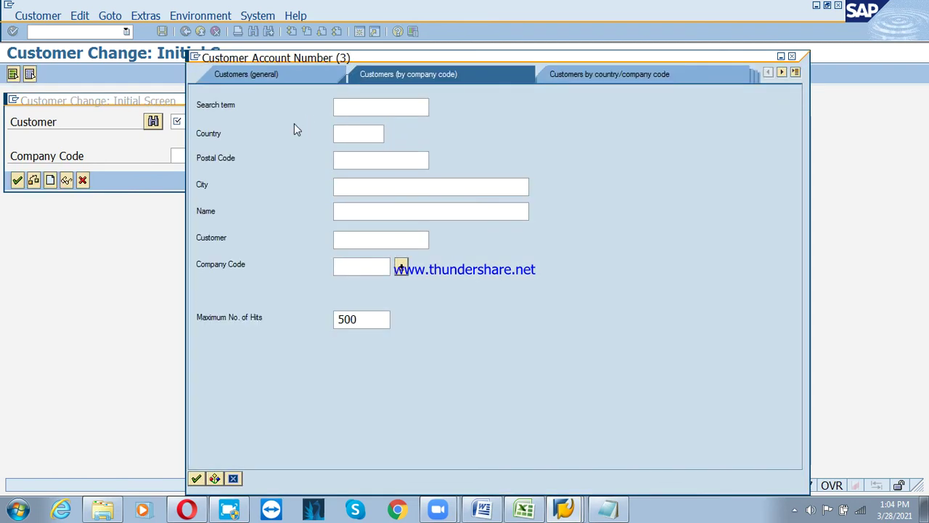
pyautogui.write('pcd')
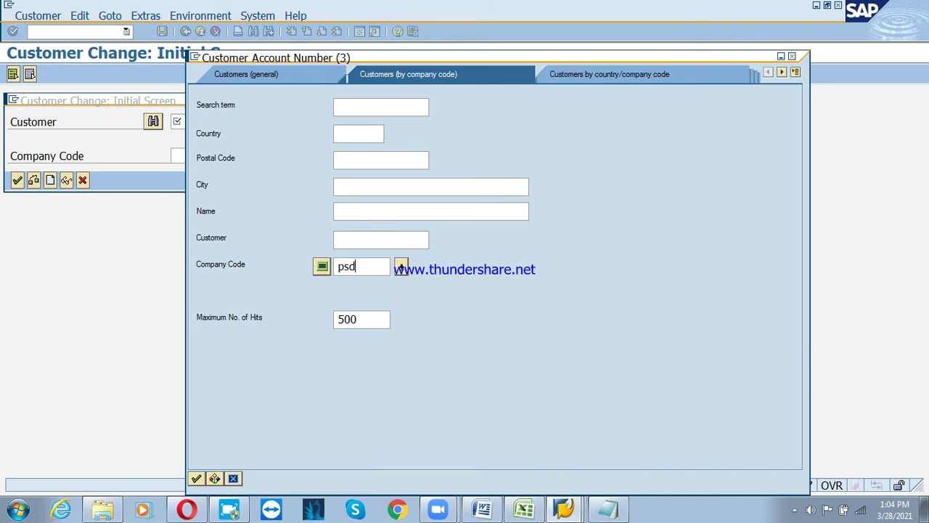
pyautogui.press('Return')
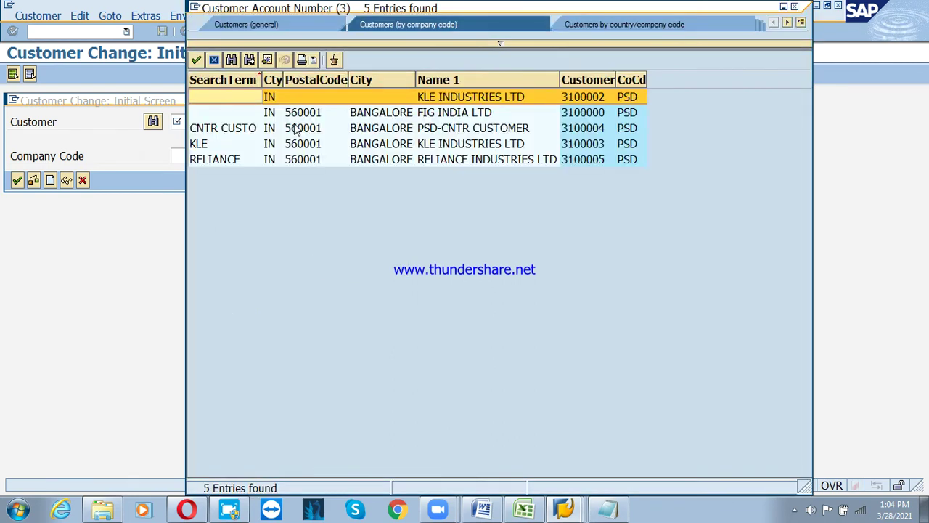
pyautogui.doubleClick(359, 98)
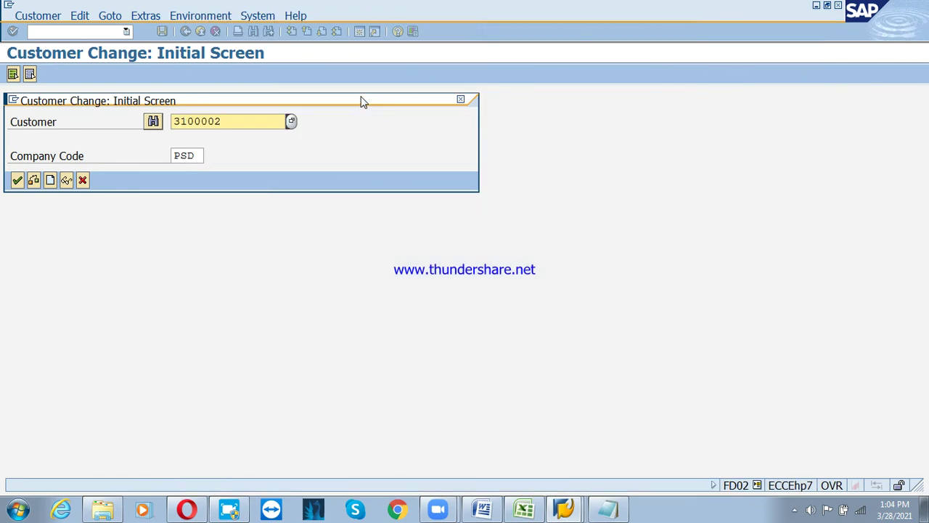
pyautogui.click(16, 180)
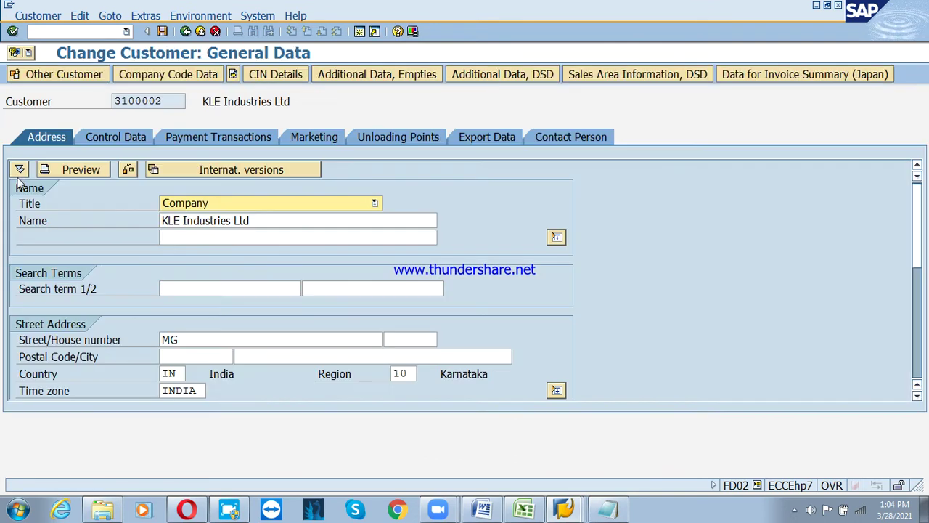
# Enter dunning procedure PSDP in KLE Industries' company code correspondence data and save
pyautogui.click(190, 85)
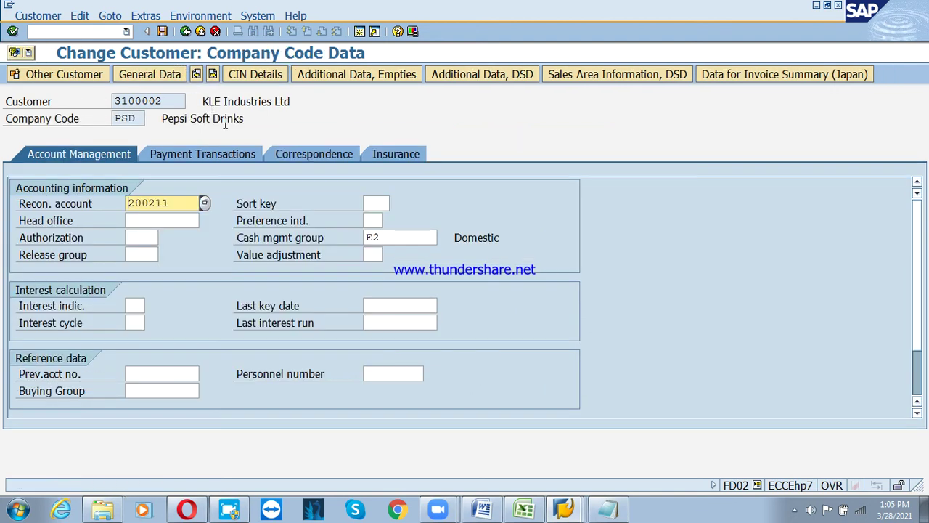
pyautogui.click(291, 156)
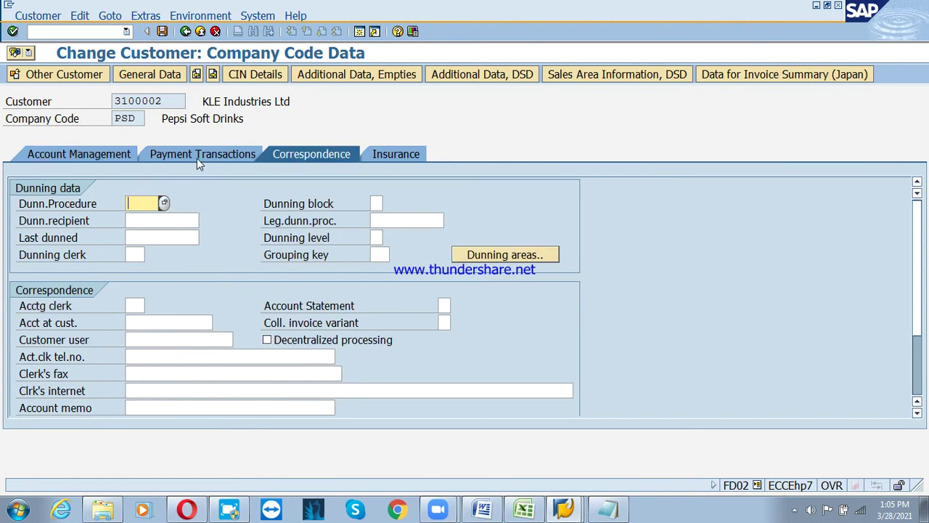
pyautogui.click(197, 157)
pyautogui.click(284, 156)
pyautogui.write('psdp')
pyautogui.press('Return')
pyautogui.hotkey('ctrl', 's')
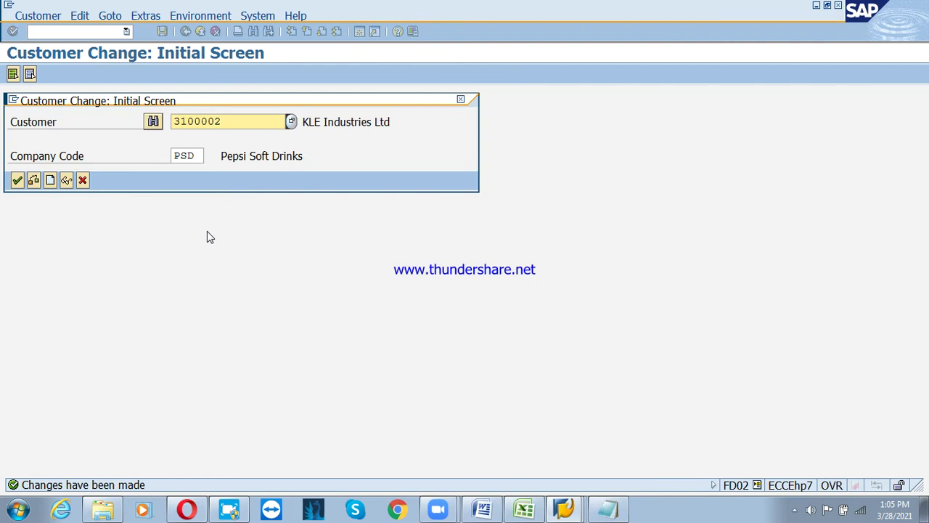
pyautogui.click(285, 130)
# Pick FIG India Ltd from the customer search, then dismiss the connection error that appears
pyautogui.click(290, 122)
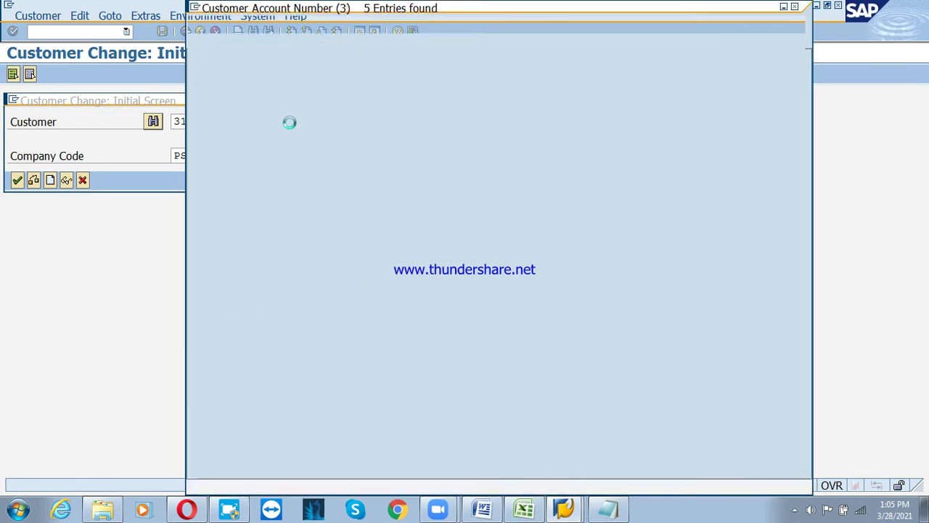
pyautogui.click(290, 128)
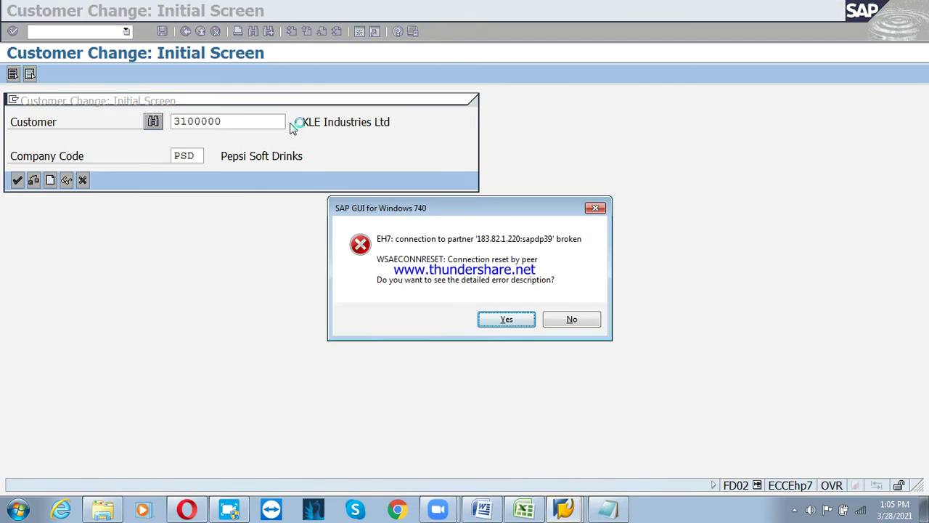
pyautogui.click(519, 321)
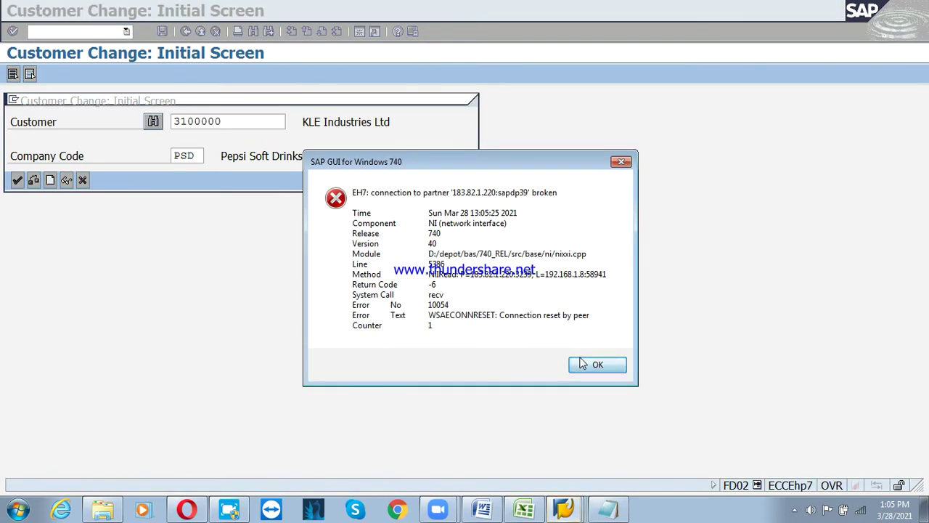
pyautogui.click(597, 364)
# Reconnect to the SAP system and log on with the user name and password
pyautogui.doubleClick(535, 100)
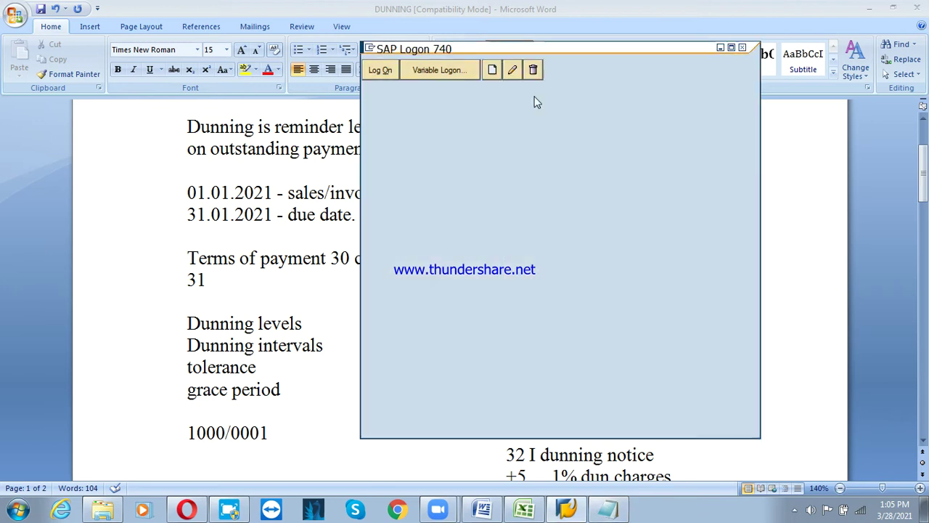
pyautogui.write('us')
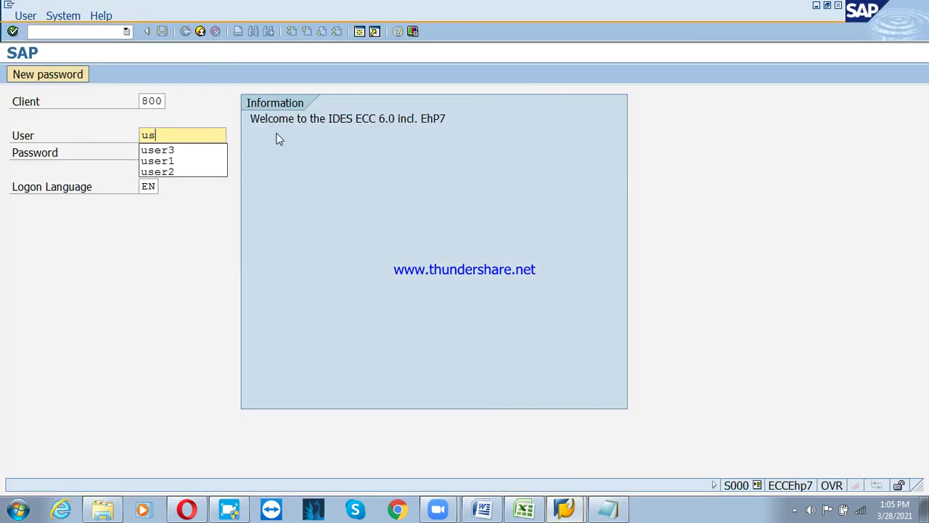
pyautogui.write('er3')
pyautogui.press('Tab')
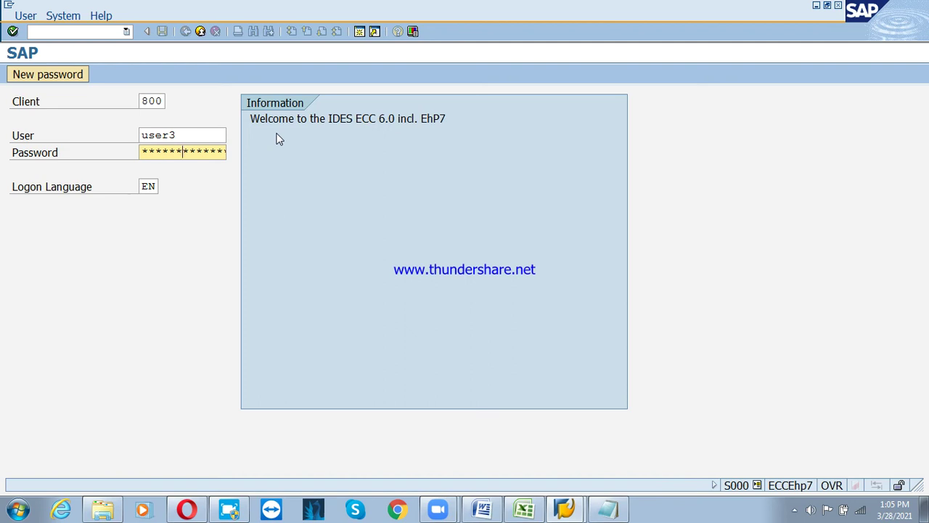
pyautogui.press('Return')
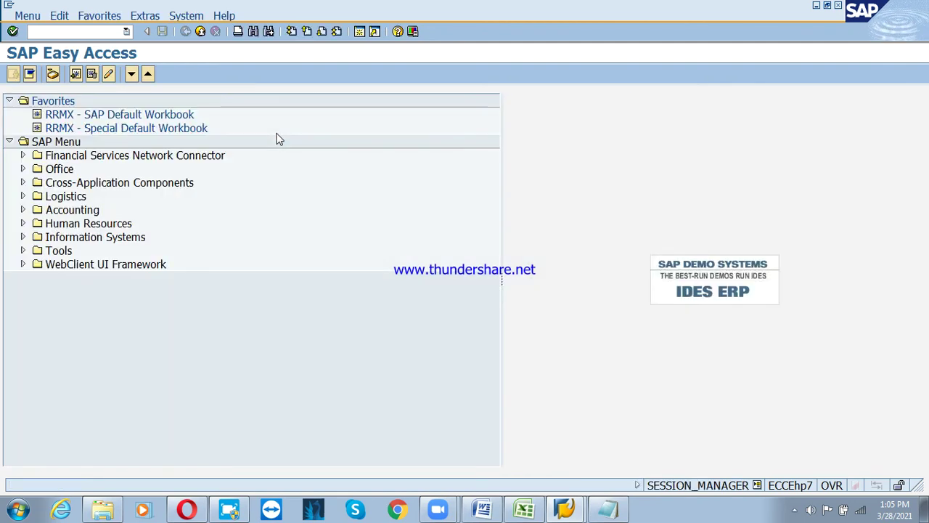
# Run FD02 for FIG India Ltd in company code PSD using previous entries
pyautogui.write('fd02')
pyautogui.press('Return')
pyautogui.press('space')
pyautogui.press('Down')
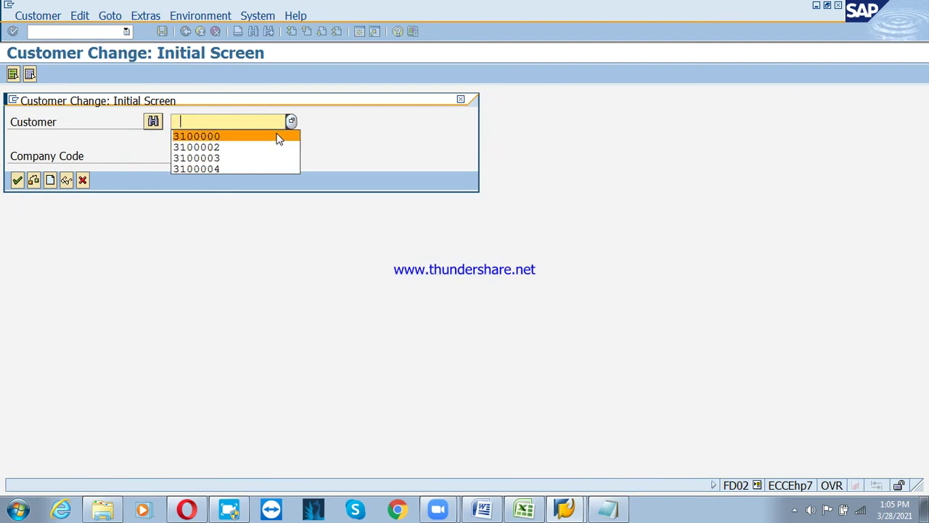
pyautogui.press('Tab')
pyautogui.press('space')
pyautogui.press('Down')
pyautogui.press('Return')
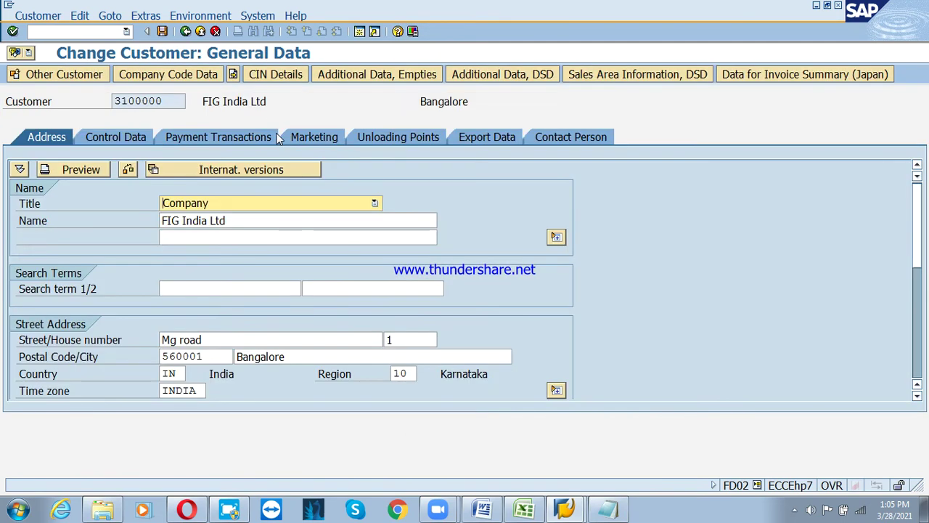
# Set FIG India's dunning procedure to PSDP in the company code data and save
pyautogui.click(196, 74)
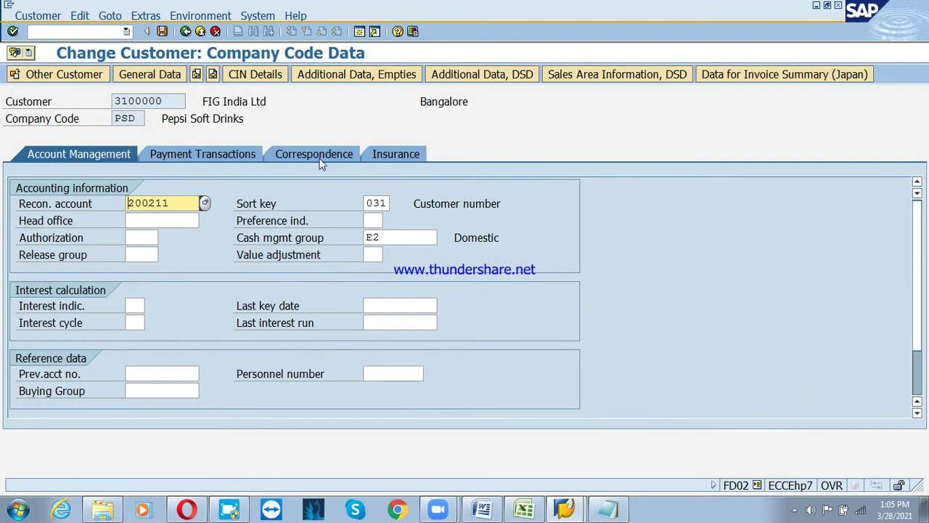
pyautogui.click(313, 154)
pyautogui.click(149, 221)
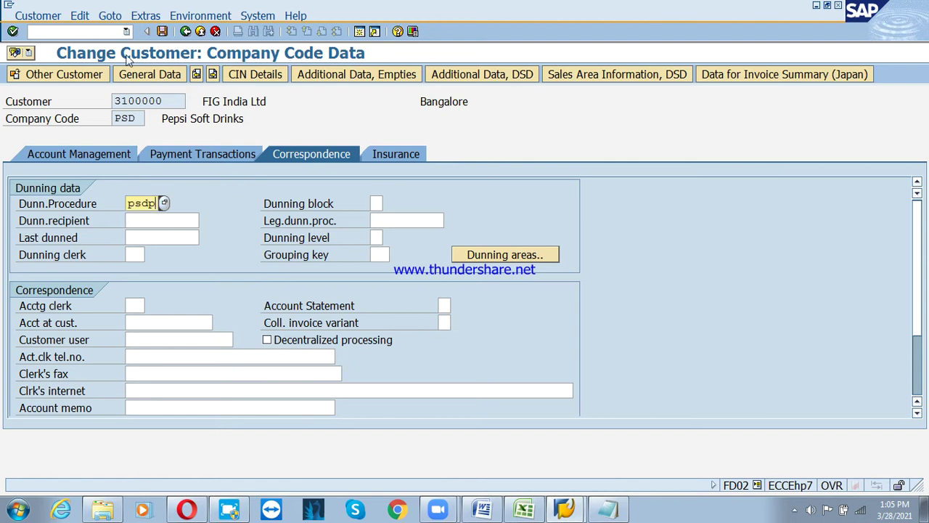
pyautogui.click(162, 32)
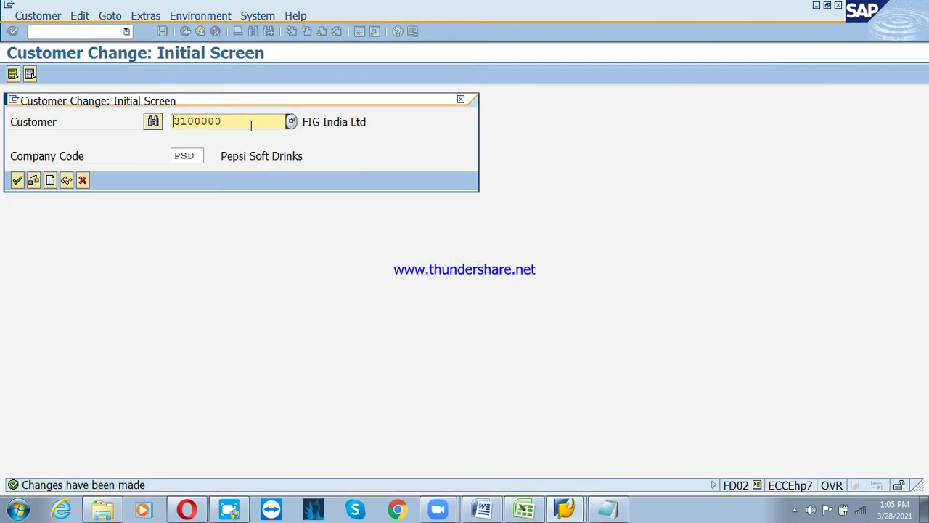
pyautogui.click(290, 122)
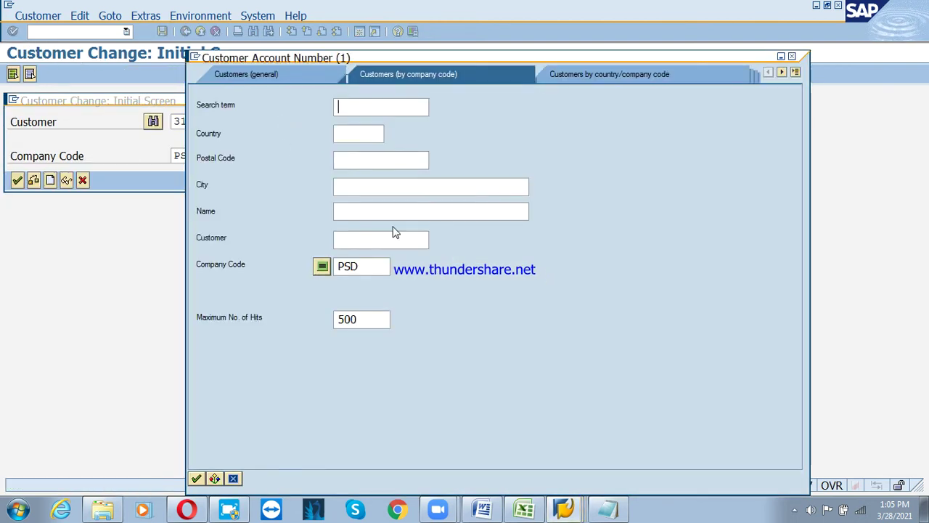
# Open the PSD-CNTR Customer in company code PSD and set dunning procedure psdp
pyautogui.click(196, 478)
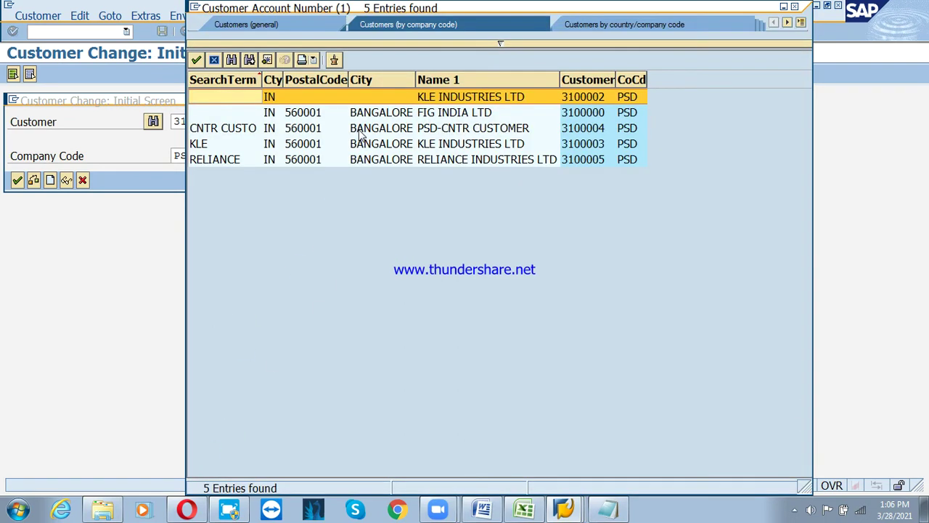
pyautogui.doubleClick(362, 131)
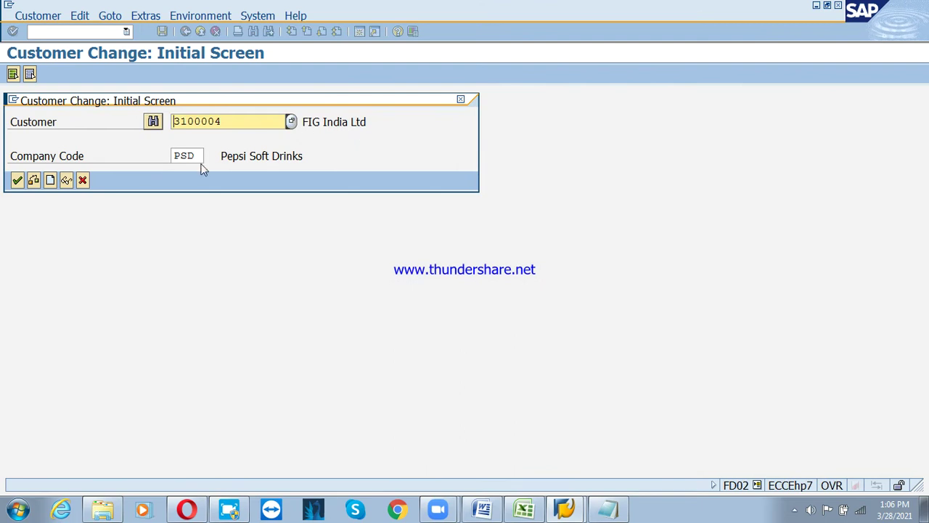
pyautogui.click(17, 182)
pyautogui.write('p')
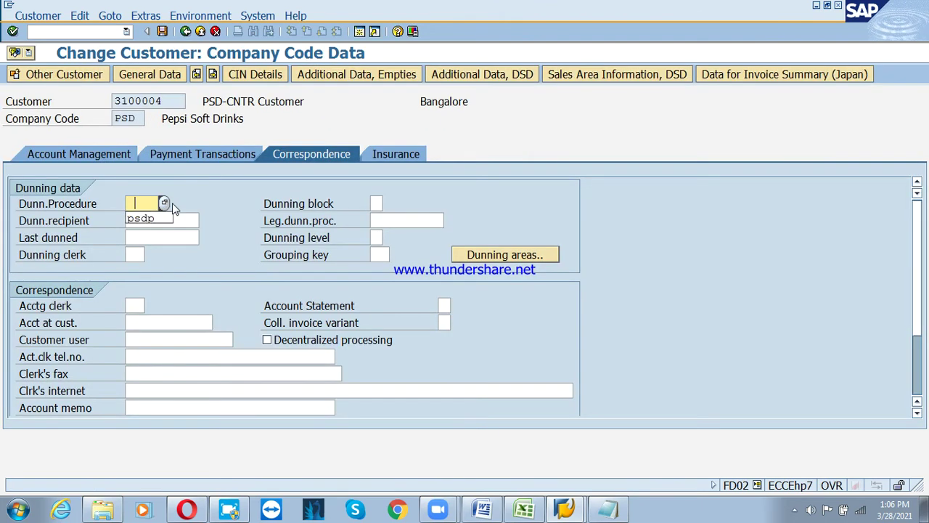
pyautogui.press('Down')
pyautogui.press('Return')
# Set payment terms psip and tolerance group PSD1, then save and confirm the PSD change
pyautogui.click(162, 31)
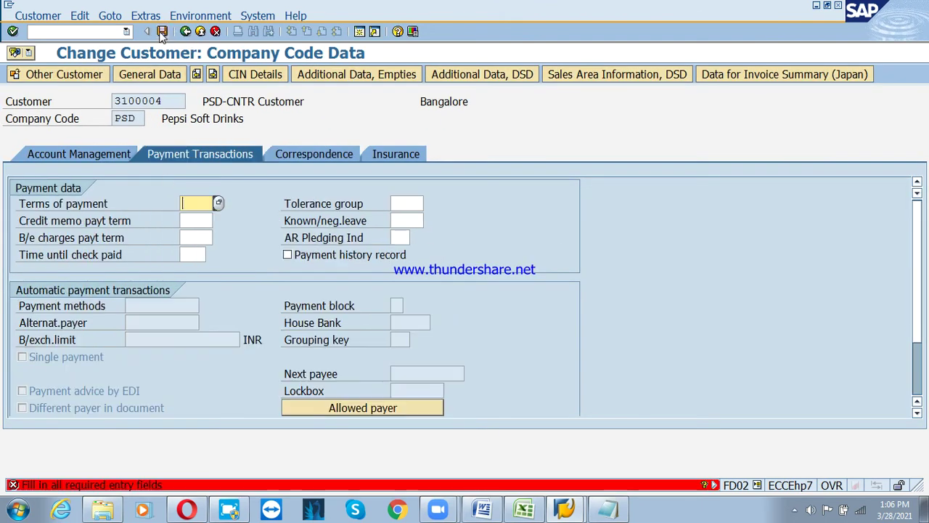
pyautogui.click(207, 204)
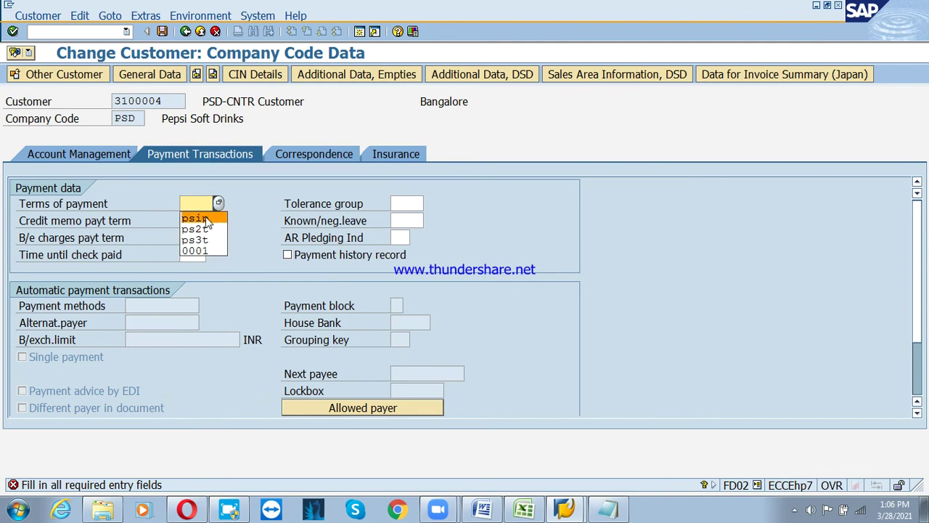
pyautogui.click(196, 218)
pyautogui.click(402, 203)
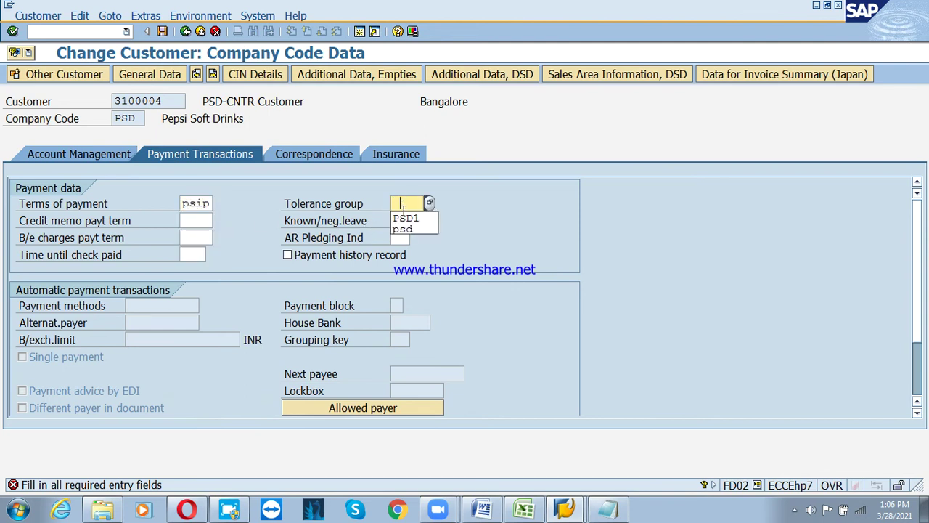
pyautogui.click(406, 218)
pyautogui.click(283, 159)
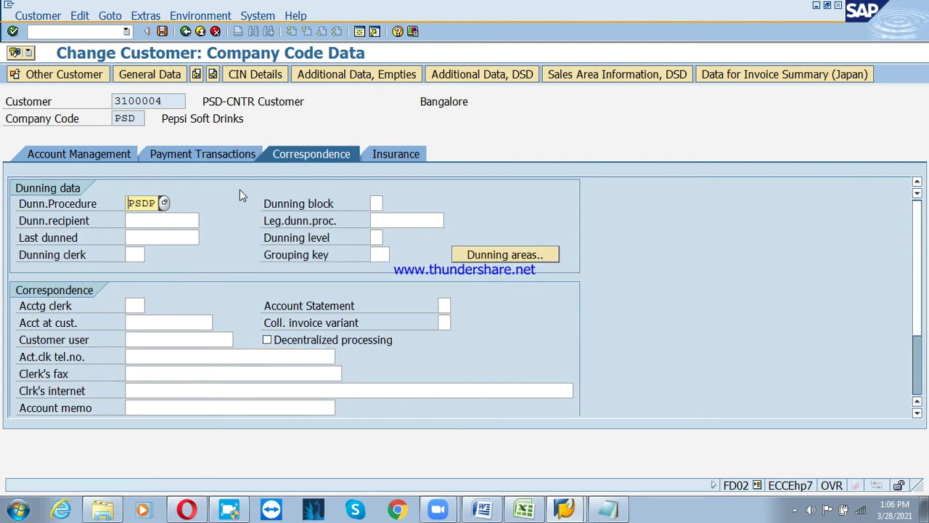
pyautogui.click(163, 32)
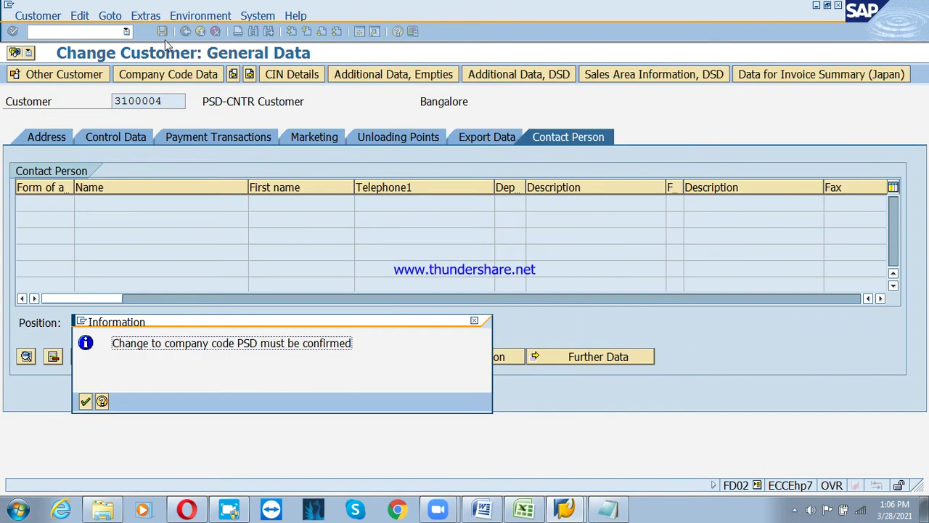
pyautogui.click(91, 406)
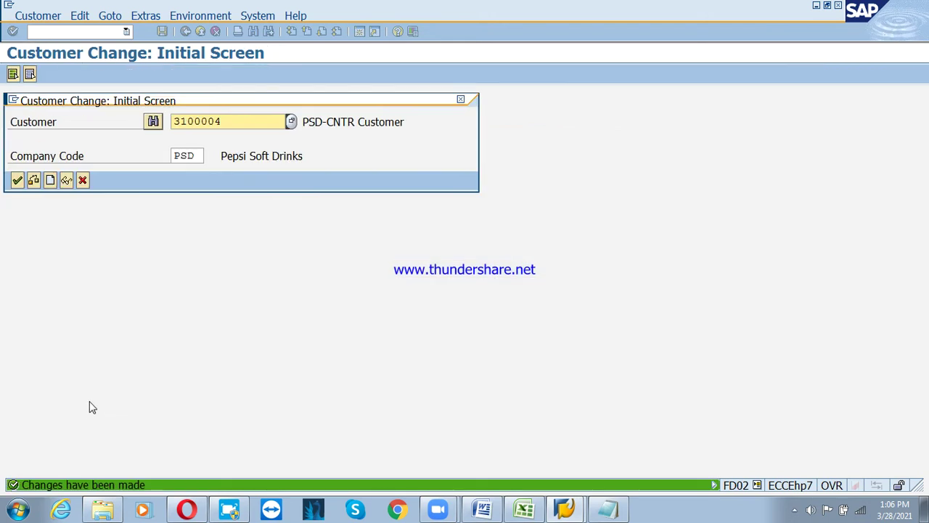
# Review KLE Industries Ltd's company code payment transaction data and leave without changes
pyautogui.click(290, 121)
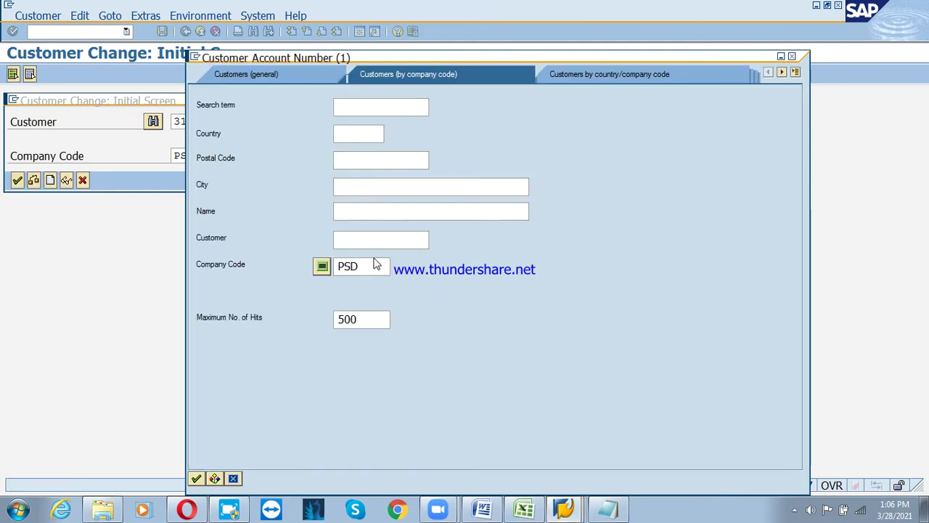
pyautogui.press('Return')
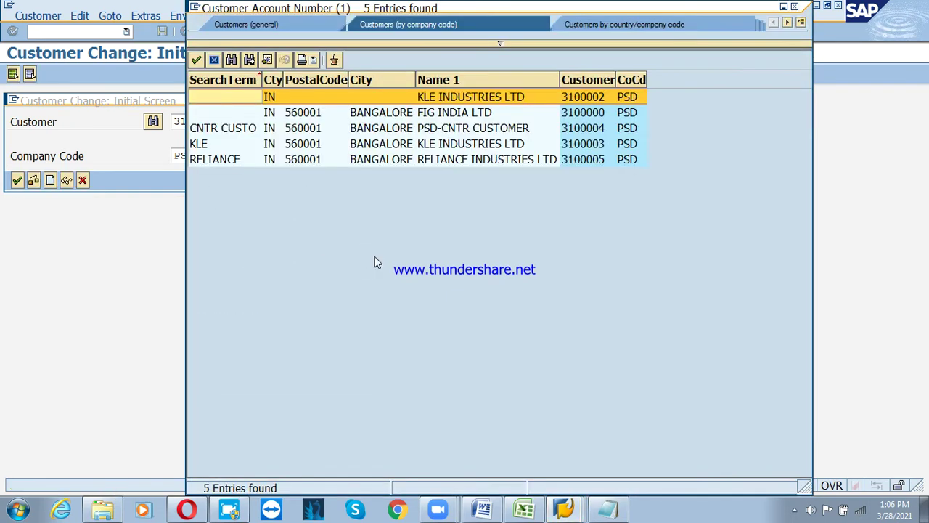
pyautogui.doubleClick(421, 145)
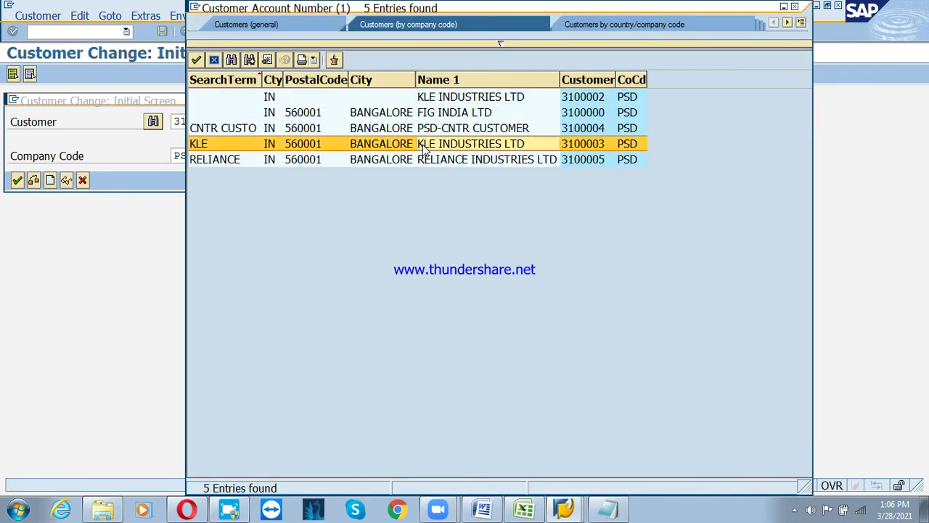
pyautogui.click(17, 180)
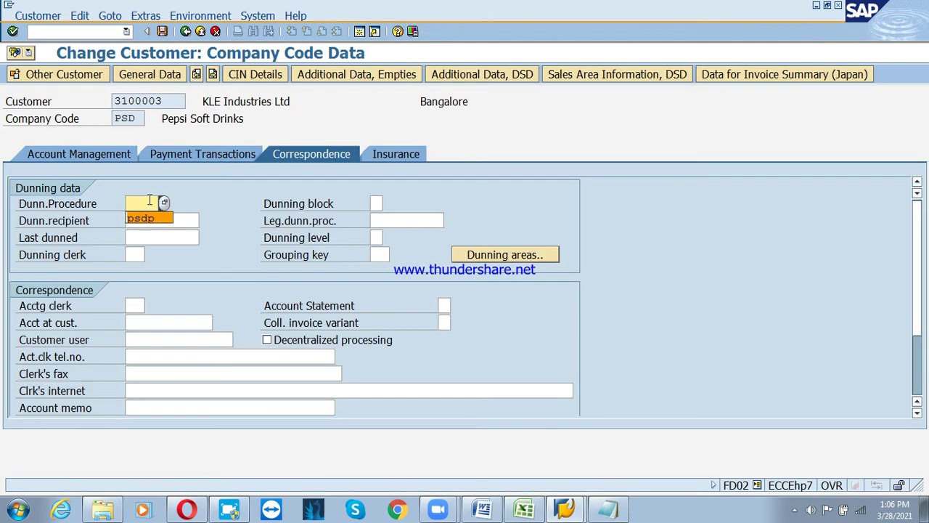
pyautogui.click(190, 157)
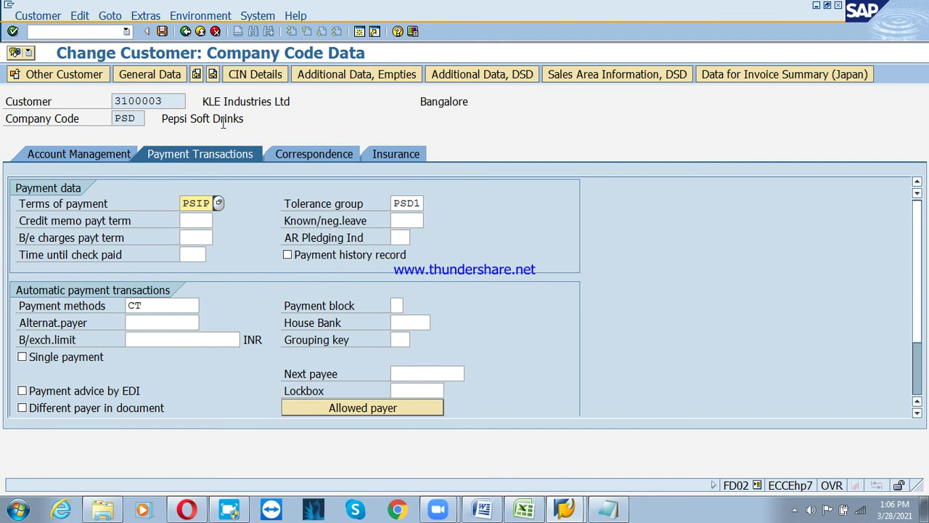
pyautogui.click(162, 32)
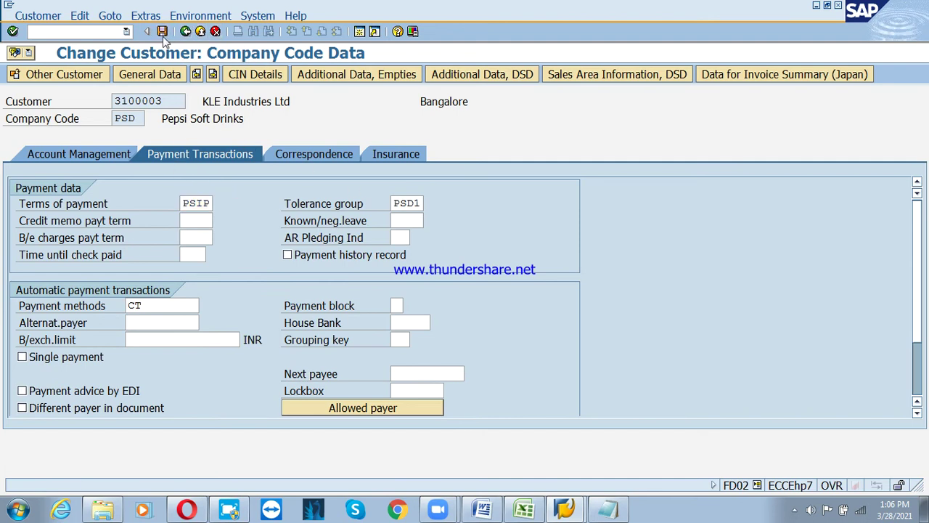
# Give Reliance Industries Ltd dunning procedure psdp, save, and exit to the Easy Access menu
pyautogui.click(289, 123)
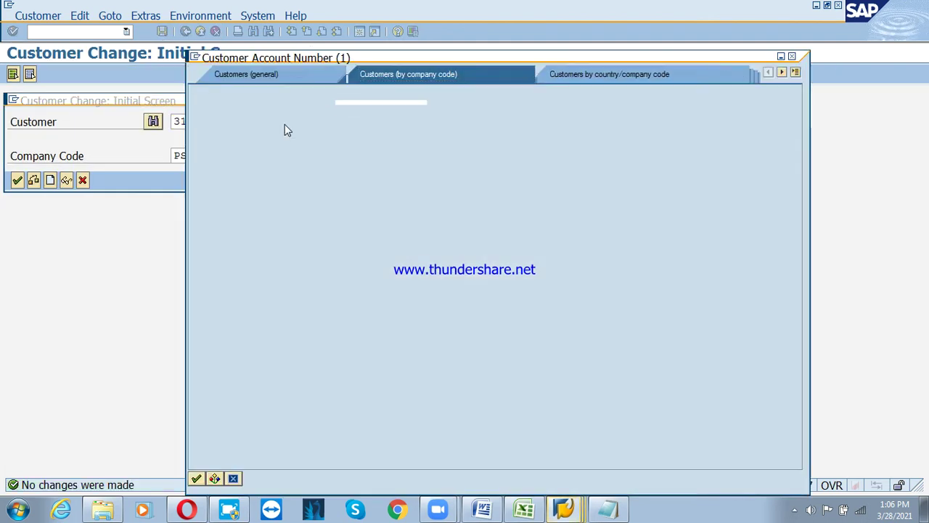
pyautogui.press('Return')
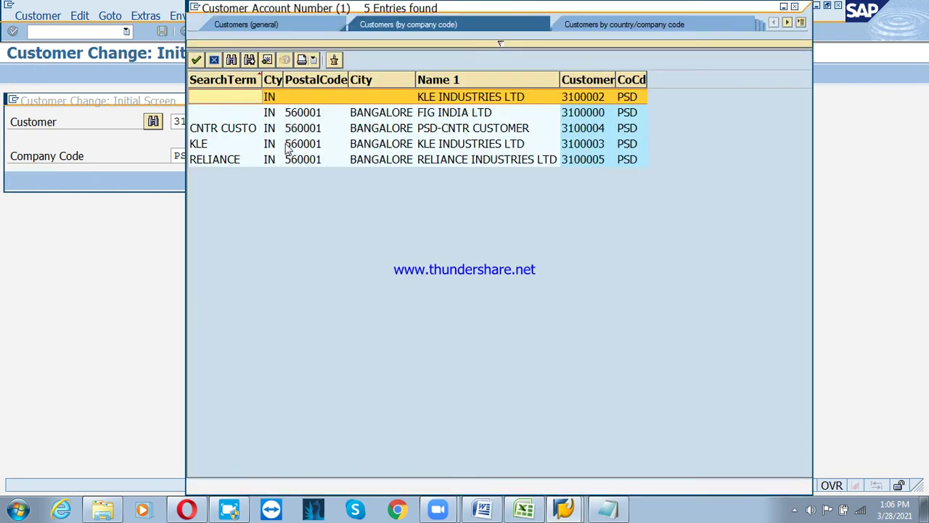
pyautogui.doubleClick(402, 160)
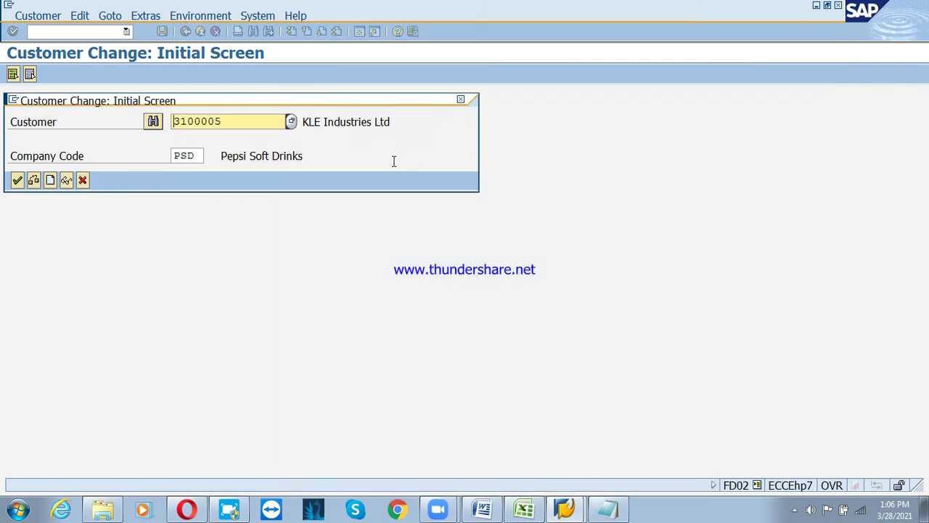
pyautogui.press('Return')
pyautogui.click(317, 157)
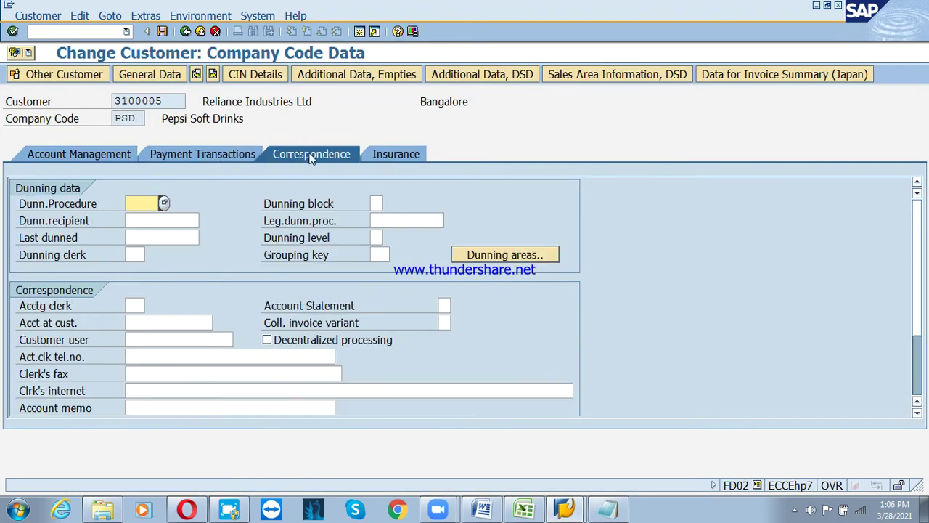
pyautogui.press('space')
pyautogui.click(154, 216)
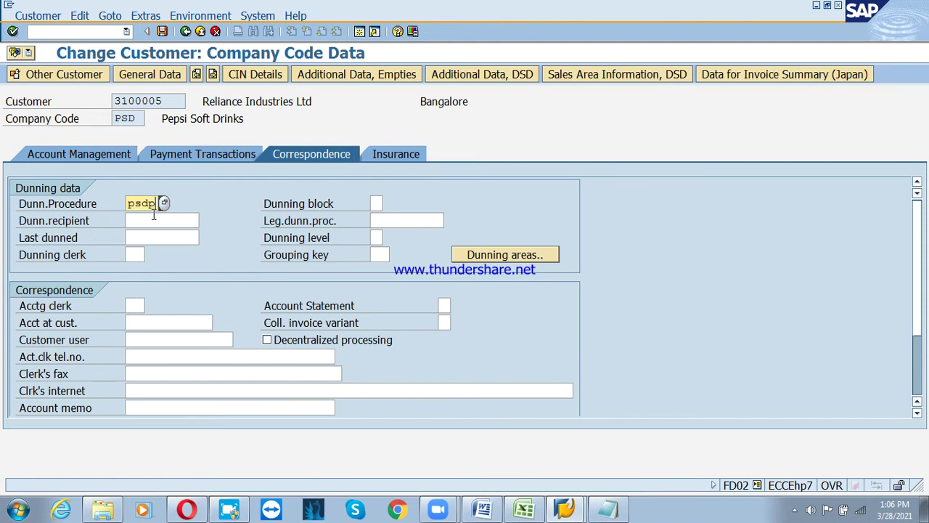
pyautogui.click(162, 32)
pyautogui.click(82, 180)
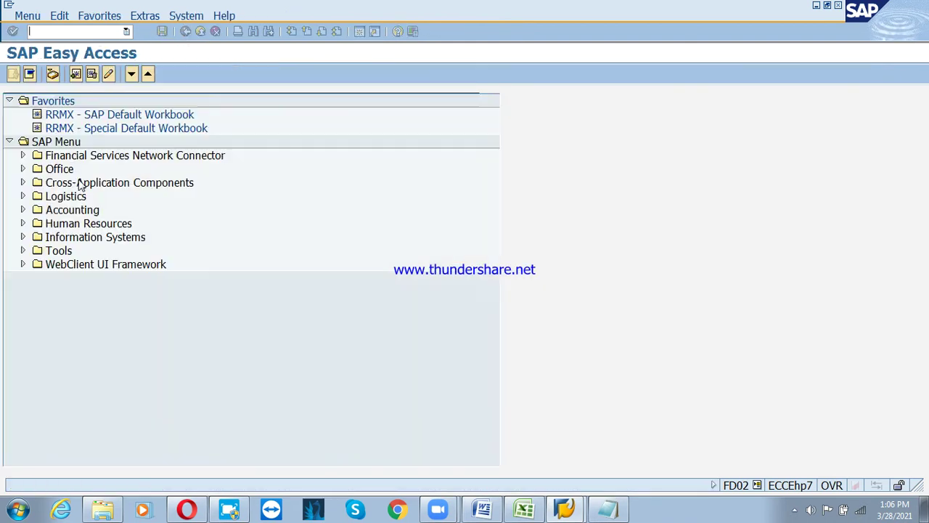
# Use the arrow keys to expand Accounting > Financial Accounting > Accounts Receivable and reach Master Records
pyautogui.press('Right')
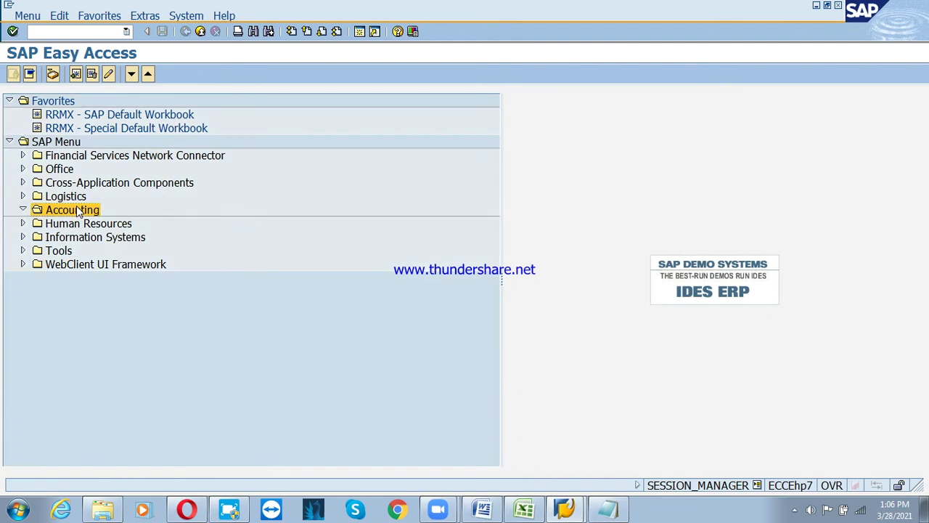
pyautogui.press('Right')
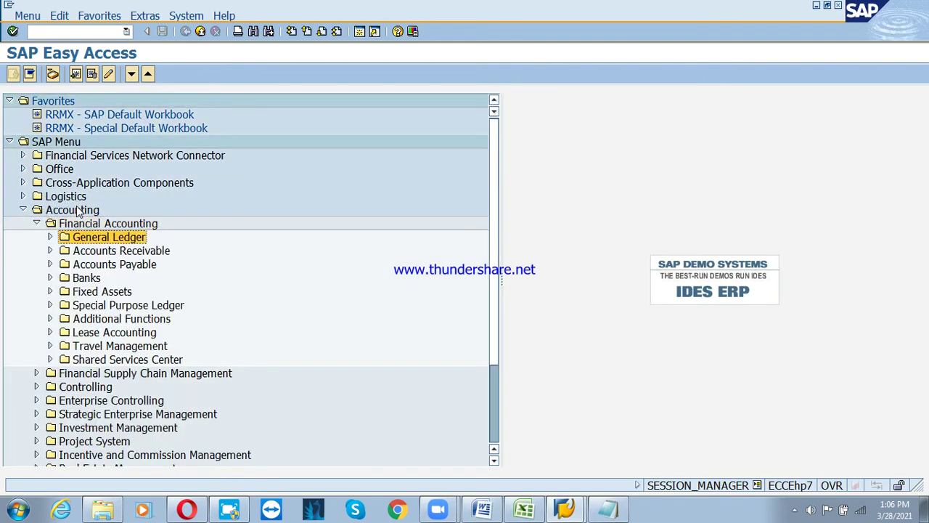
pyautogui.press('Down')
pyautogui.press('Right')
pyautogui.press('Down')
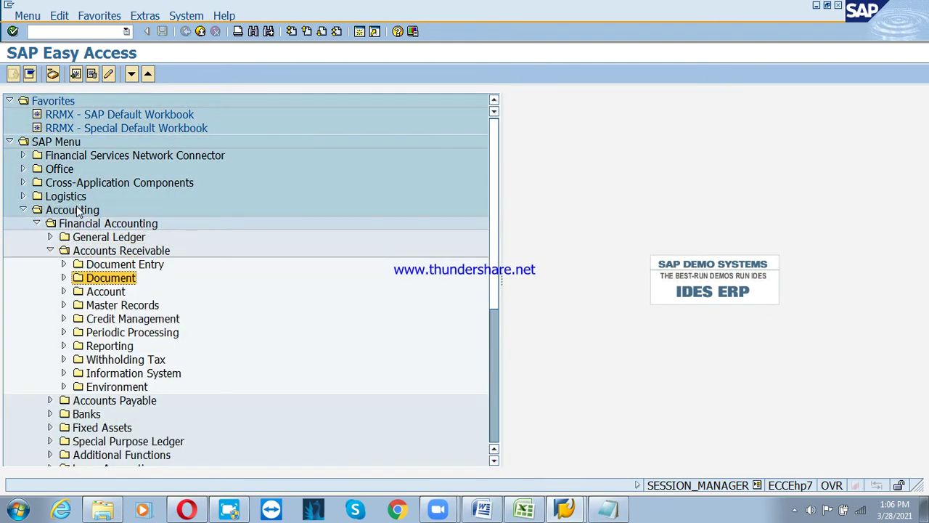
pyautogui.press('Down')
pyautogui.press('Down')
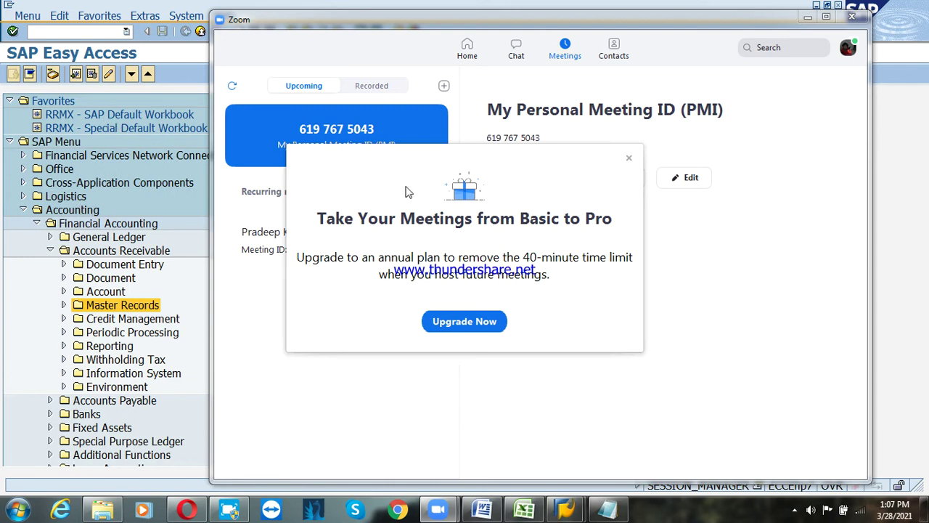
# Dismiss the upgrade offer, start the Personal Meeting with computer audio, and share the screen
pyautogui.click(629, 158)
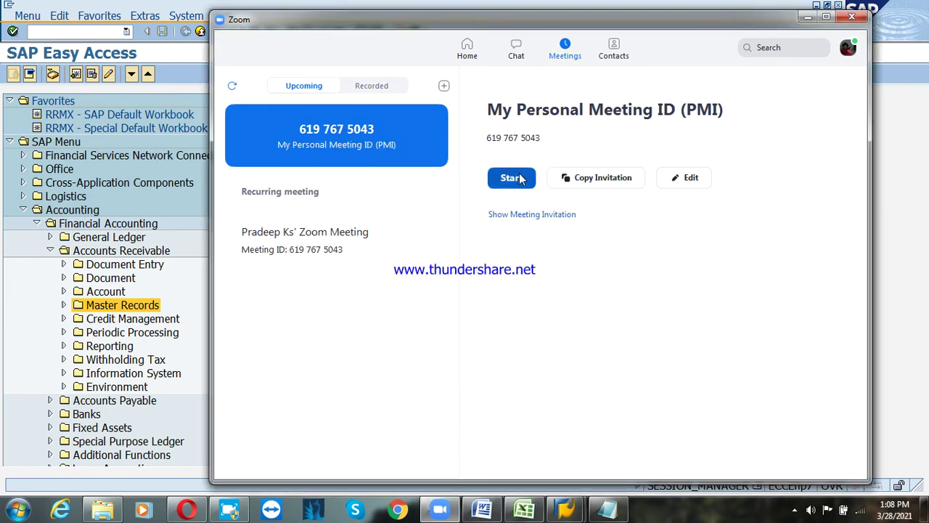
pyautogui.click(517, 178)
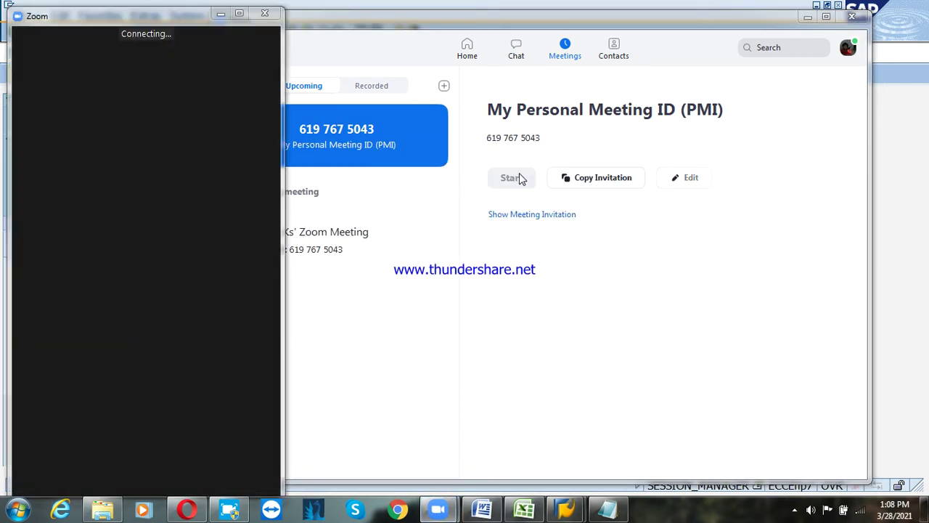
pyautogui.click(816, 18)
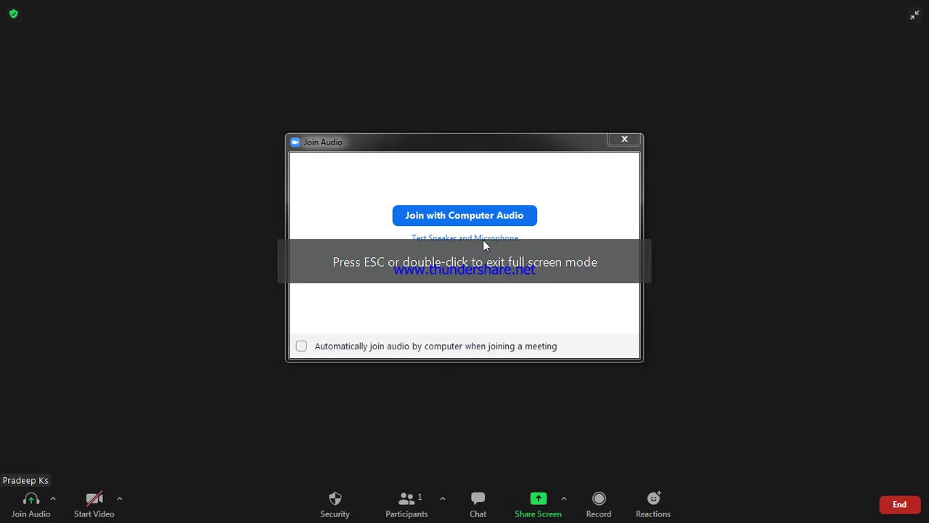
pyautogui.click(465, 215)
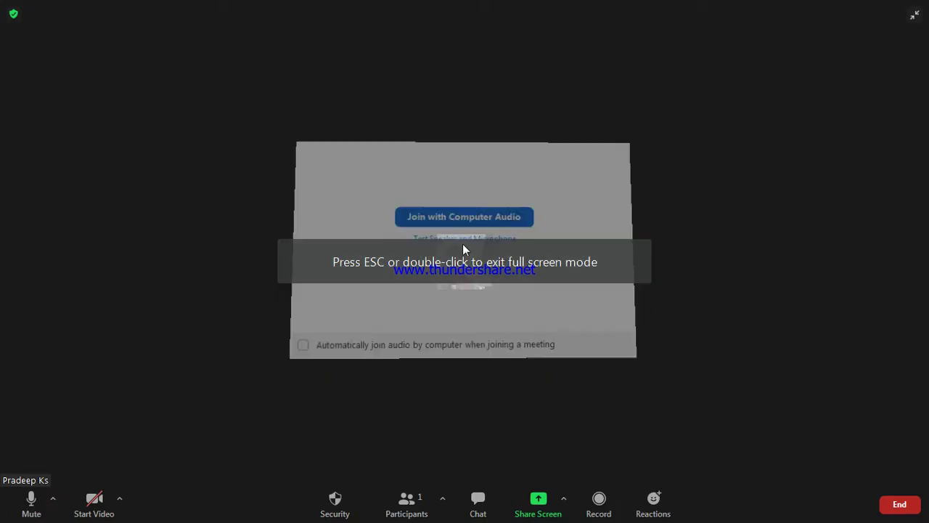
pyautogui.click(550, 510)
pyautogui.click(737, 439)
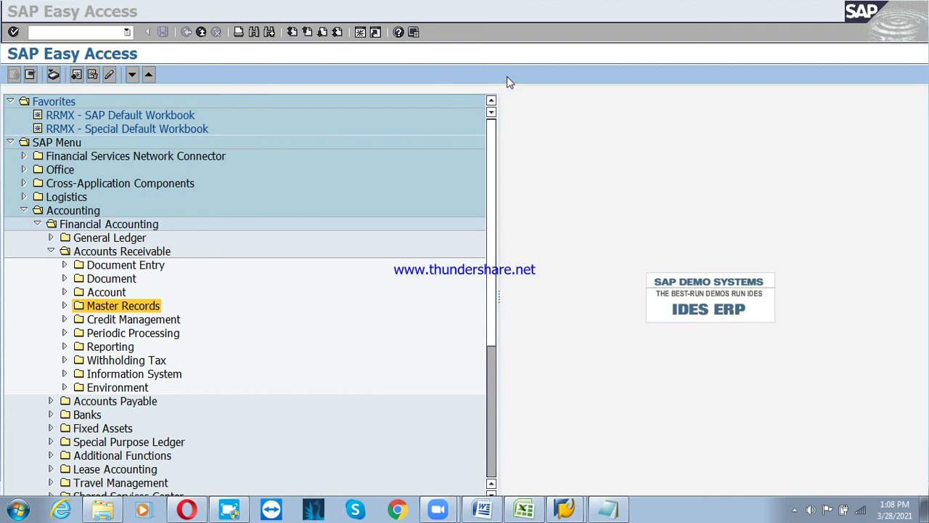
# Check the recording status in Free Screen Recorder, then return to the SAP menu
pyautogui.click(231, 510)
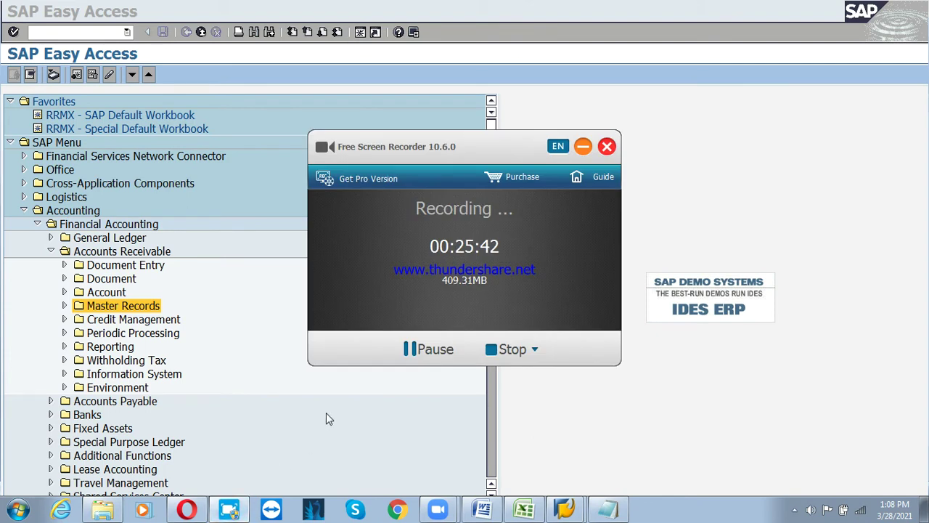
pyautogui.click(326, 412)
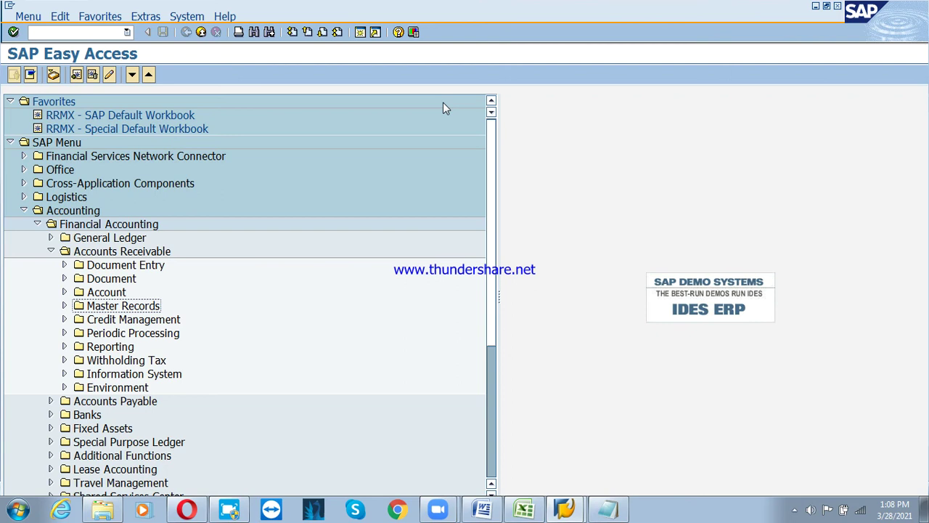
# Navigate Accounting > Financial Accounting > Accounts Receivable > Periodic Processing and launch F150 - Dunning
pyautogui.click(377, 10)
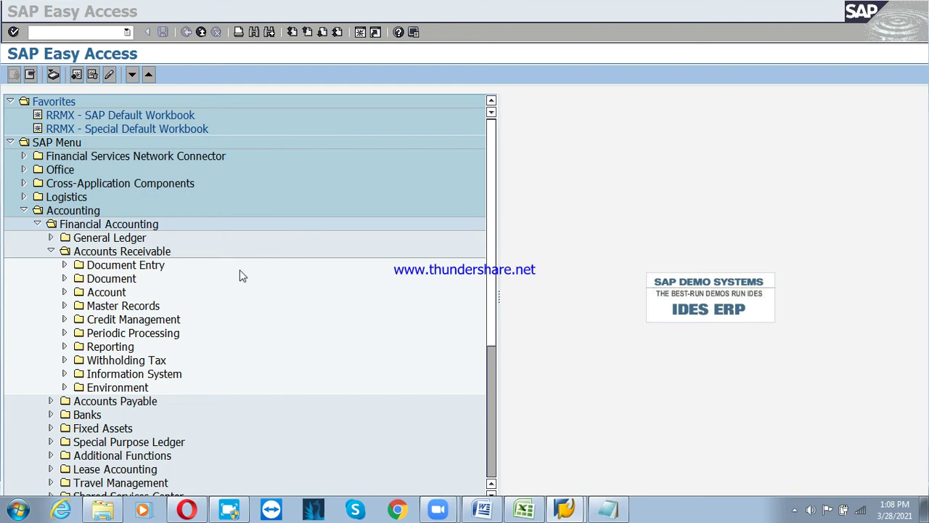
pyautogui.click(135, 333)
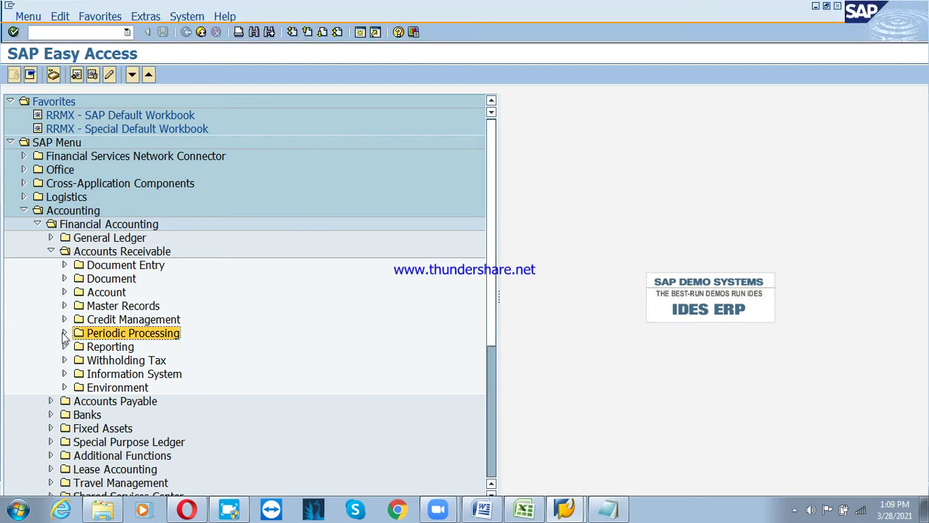
pyautogui.click(64, 333)
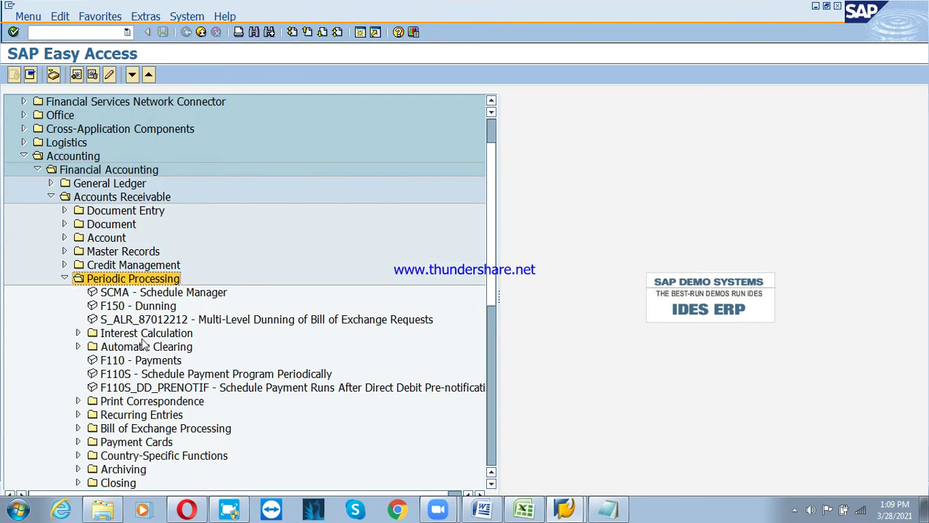
pyautogui.click(139, 307)
pyautogui.click(65, 158)
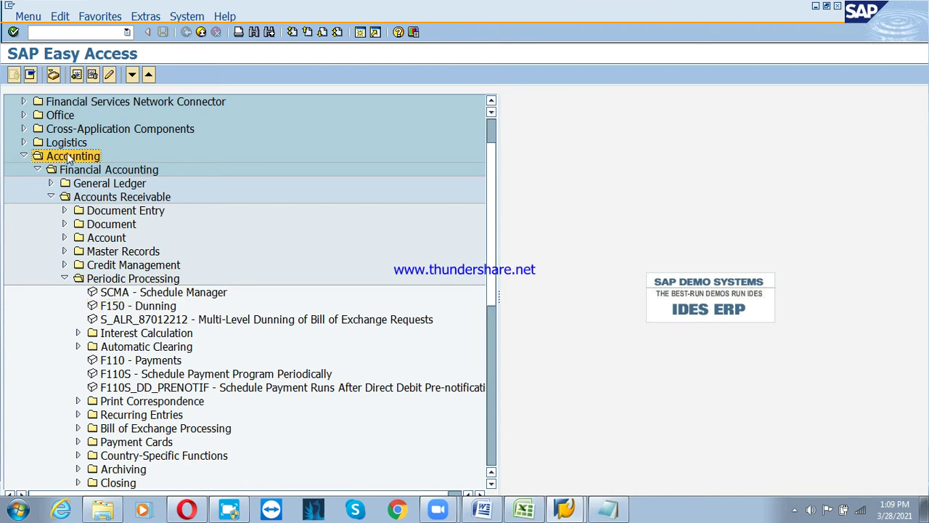
pyautogui.click(117, 170)
pyautogui.click(131, 201)
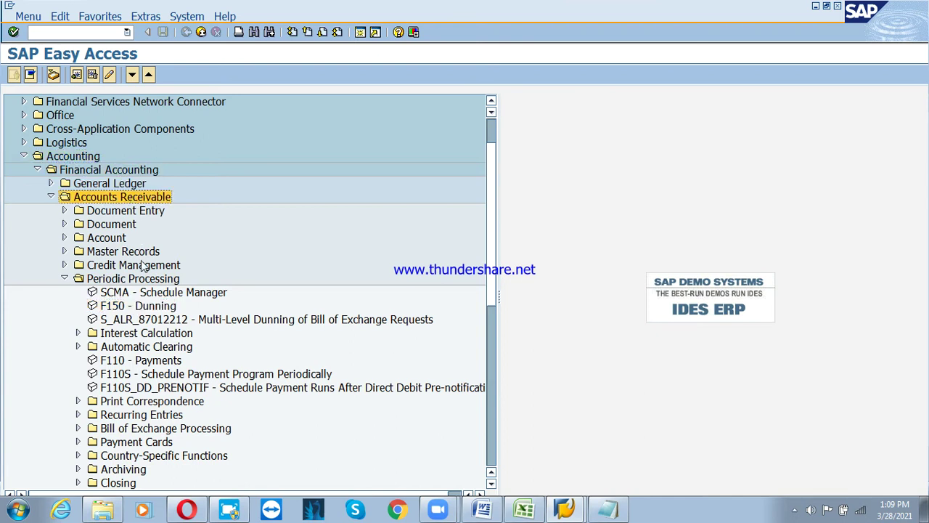
pyautogui.click(142, 279)
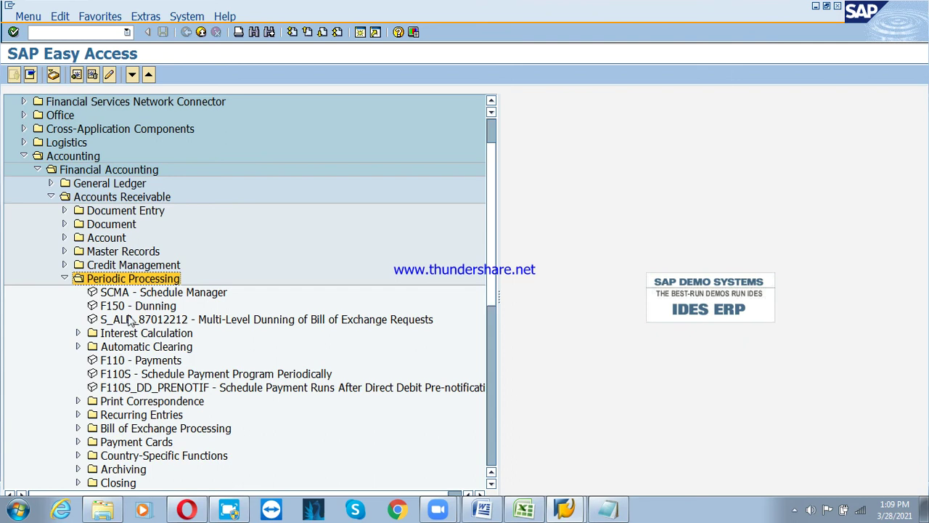
pyautogui.click(123, 307)
pyautogui.doubleClick(124, 305)
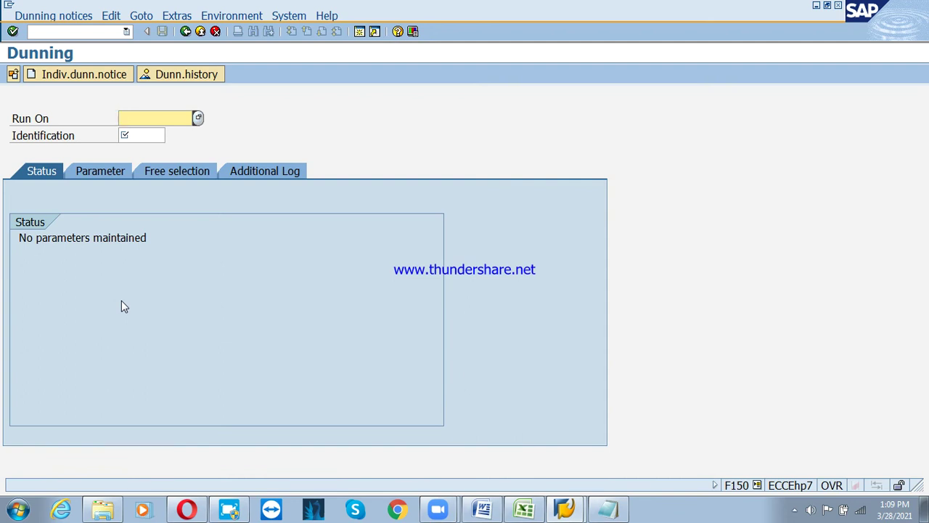
# Start a dunning run dated 28.03.2021 with identification PS1 and show its parameter fields
pyautogui.write('28.03.2021')
pyautogui.press('Tab')
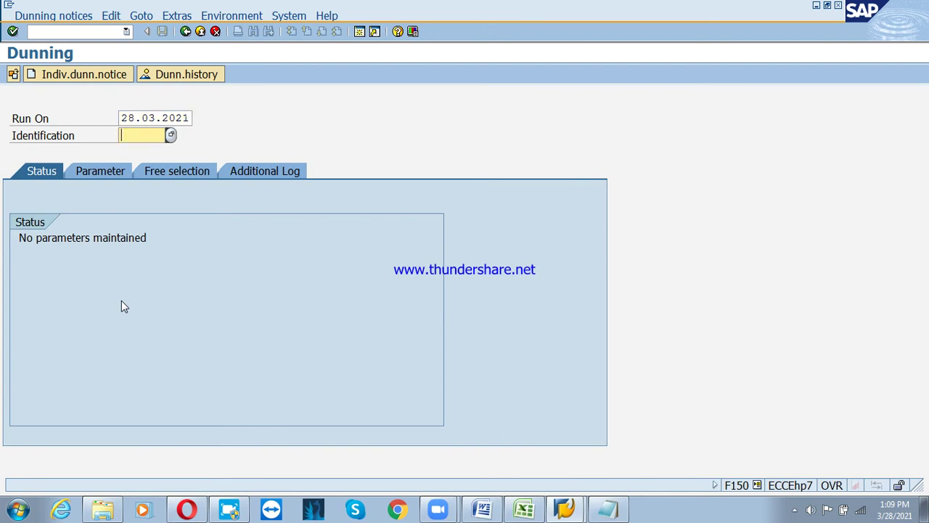
pyautogui.write('ps')
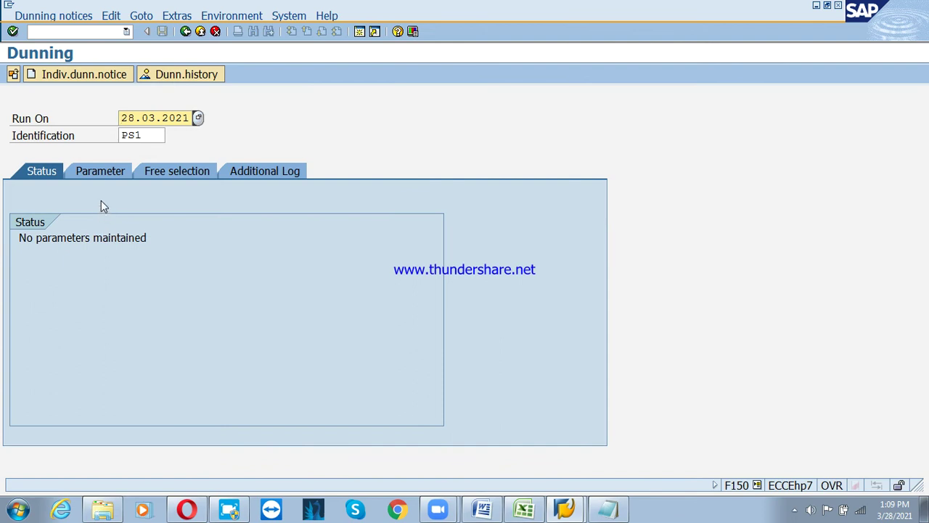
pyautogui.click(94, 176)
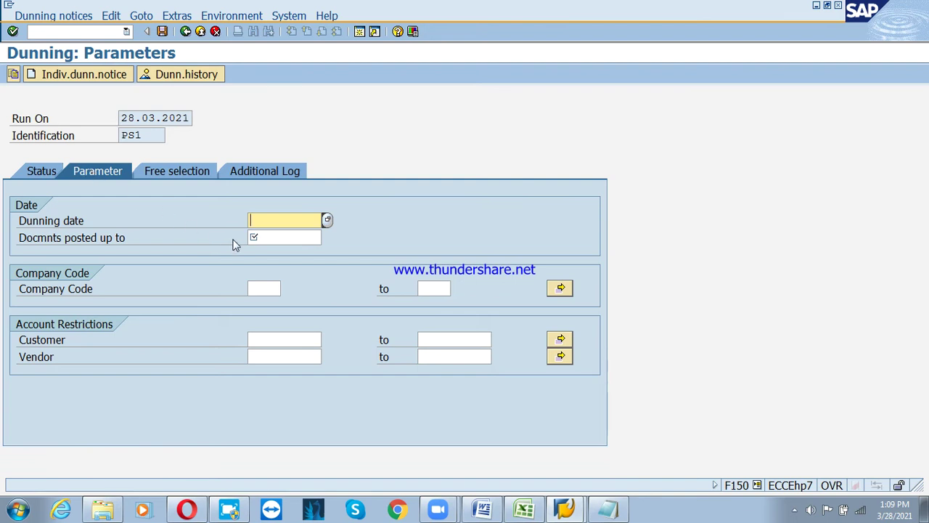
# Set dunning date and documents posted up to 28.03.2021, with company code PSD
pyautogui.write('28.03.2021')
pyautogui.press('Tab')
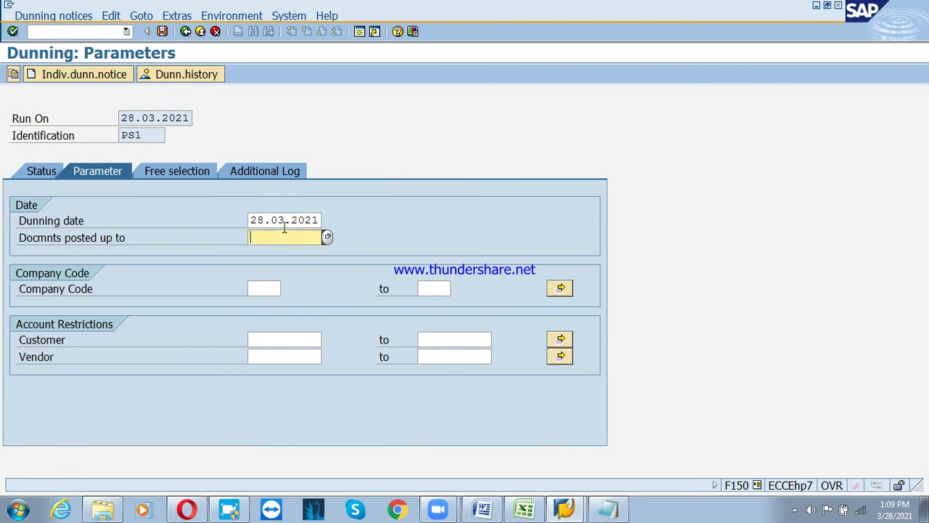
pyautogui.write('2')
pyautogui.write('8.03.2021')
pyautogui.click(271, 288)
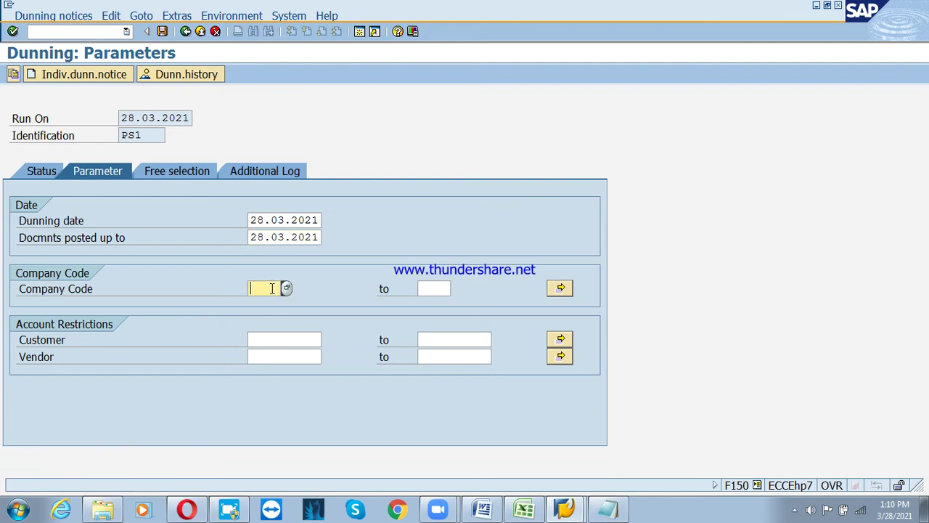
pyautogui.write('psd')
pyautogui.press('Tab')
pyautogui.press('Tab')
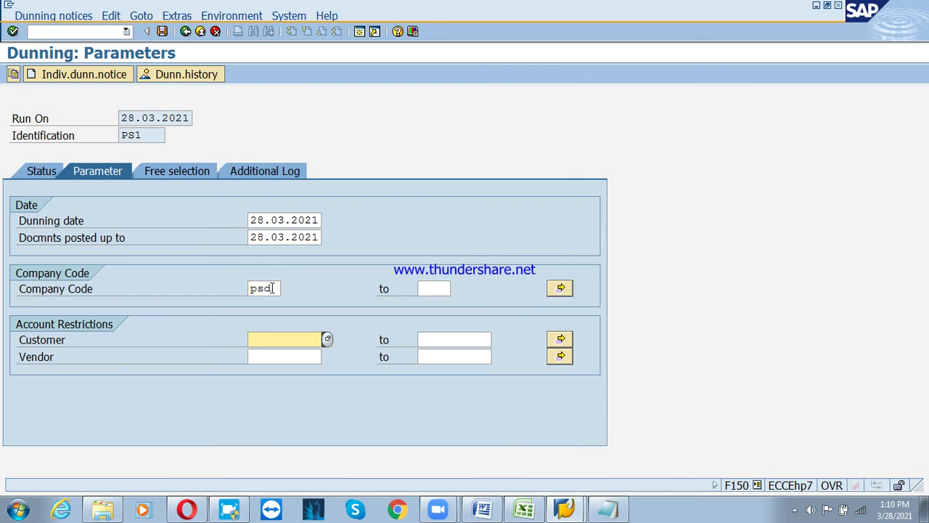
# Pick customers 3100000 to 3100005 from the lookup and save the PS1 parameters
pyautogui.click(327, 339)
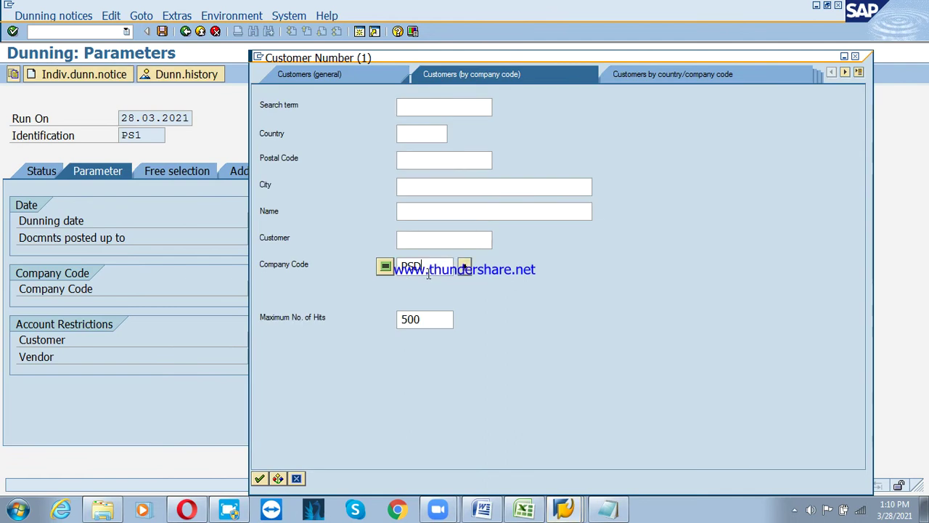
pyautogui.press('Return')
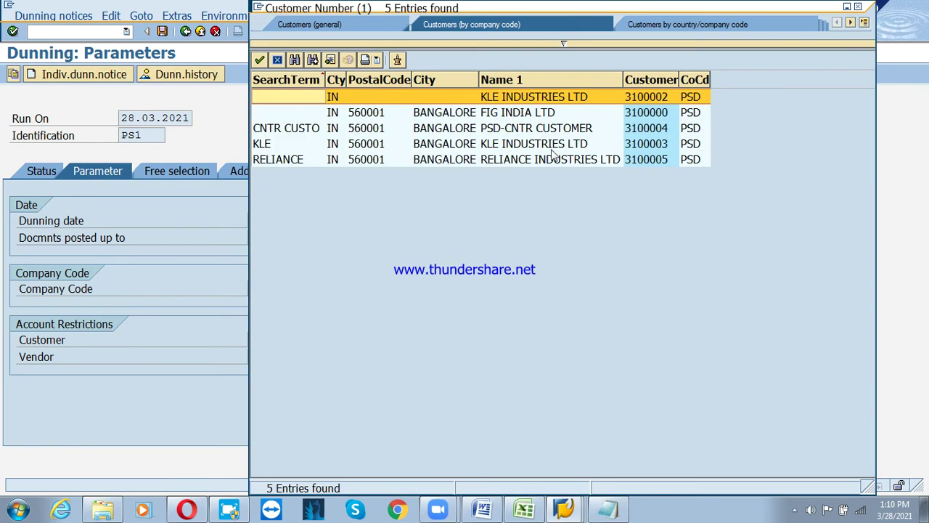
pyautogui.click(639, 80)
pyautogui.doubleClick(646, 97)
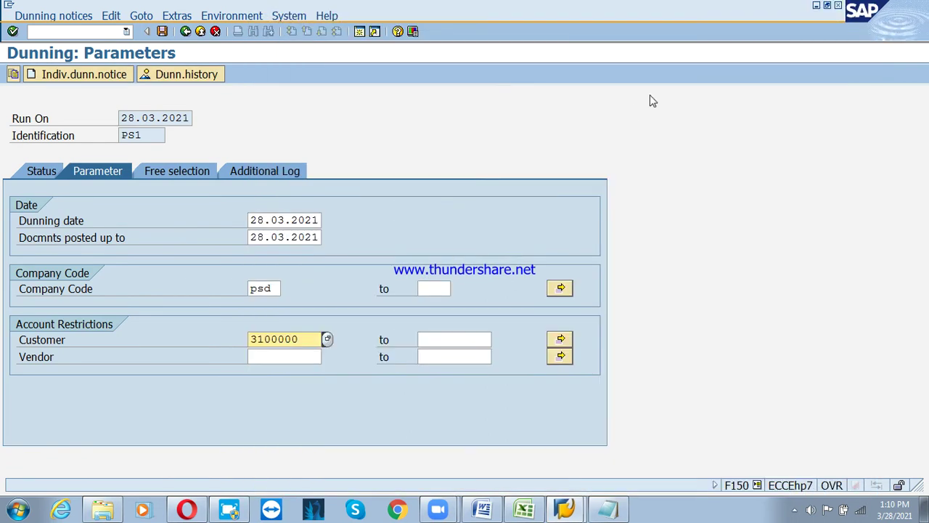
pyautogui.click(455, 336)
pyautogui.click(497, 339)
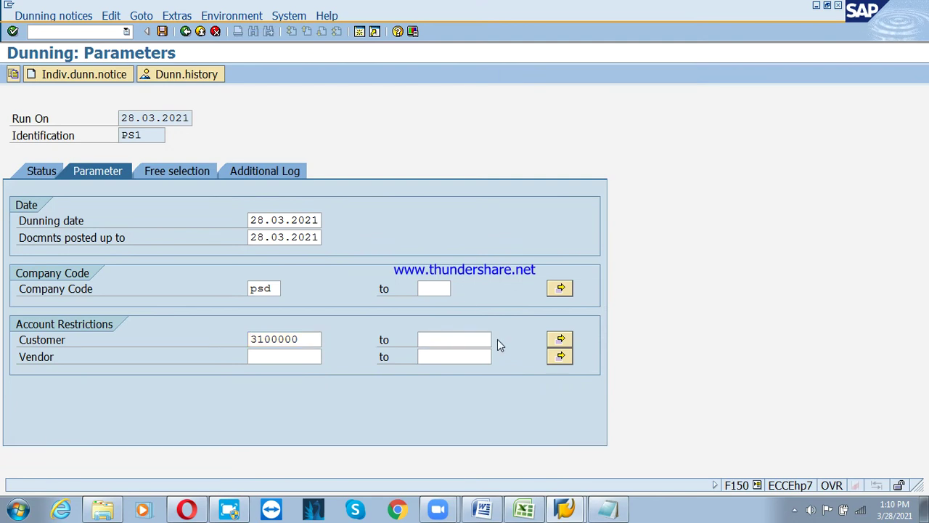
pyautogui.press('Return')
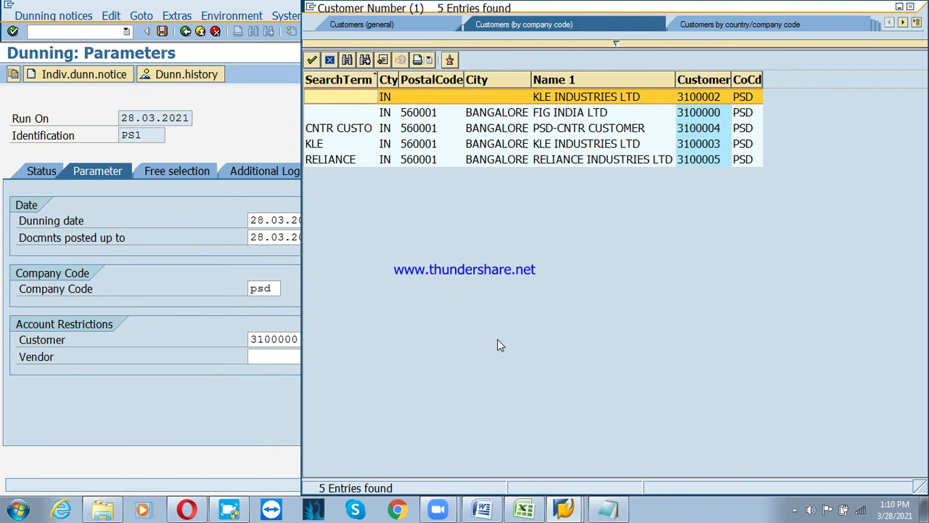
pyautogui.doubleClick(675, 161)
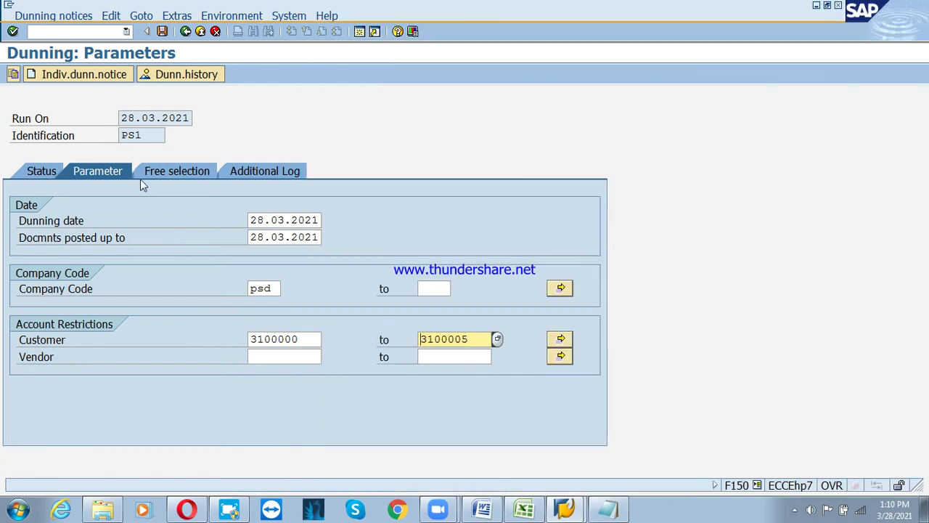
pyautogui.click(162, 31)
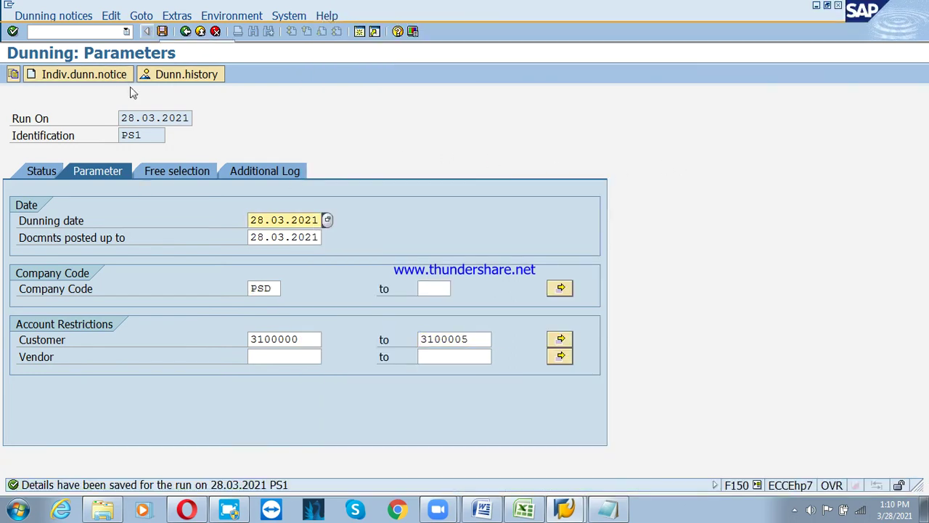
pyautogui.click(44, 173)
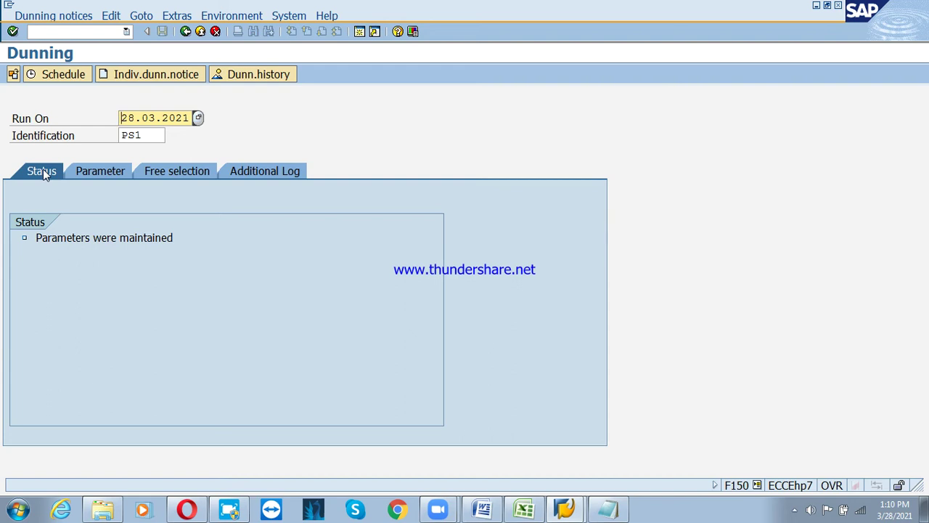
# Schedule the PS1 dunning selection to start immediately on output device LP01
pyautogui.click(62, 77)
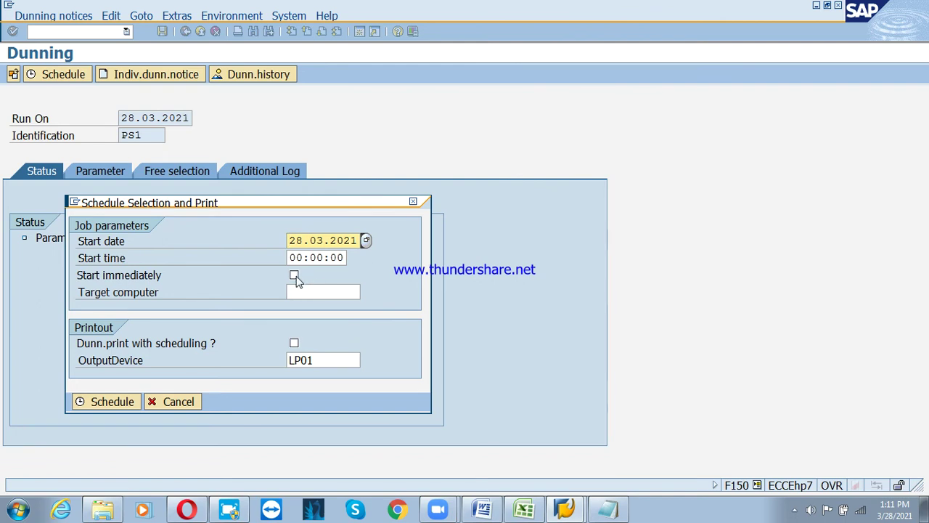
pyautogui.click(294, 276)
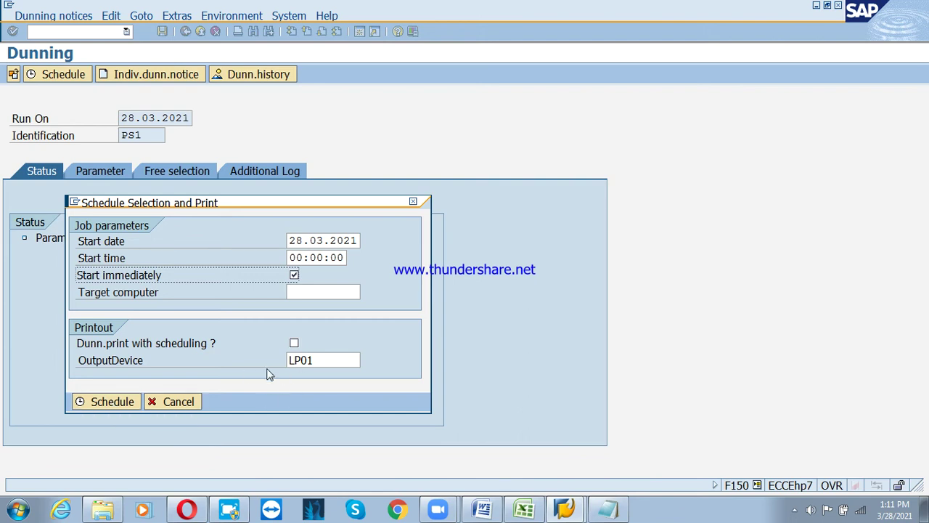
pyautogui.moveTo(330, 361); pyautogui.dragTo(287, 363)
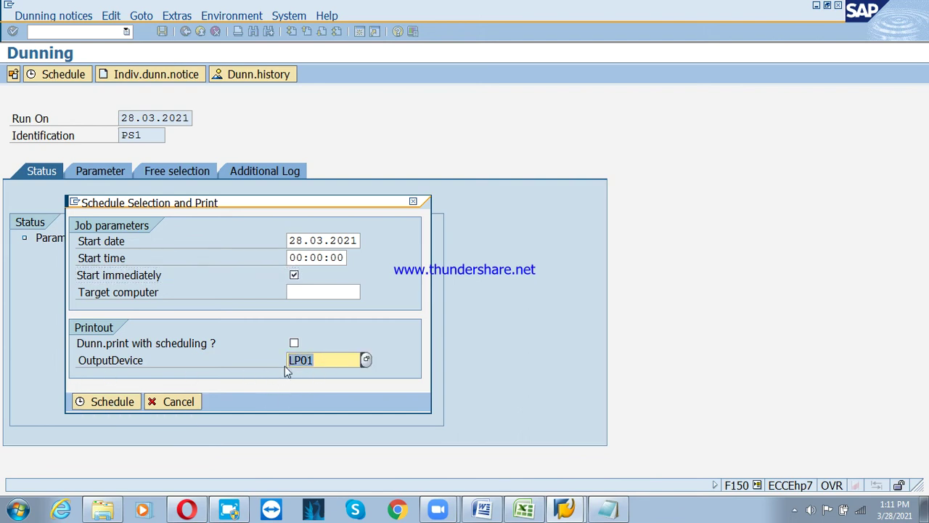
pyautogui.click(95, 405)
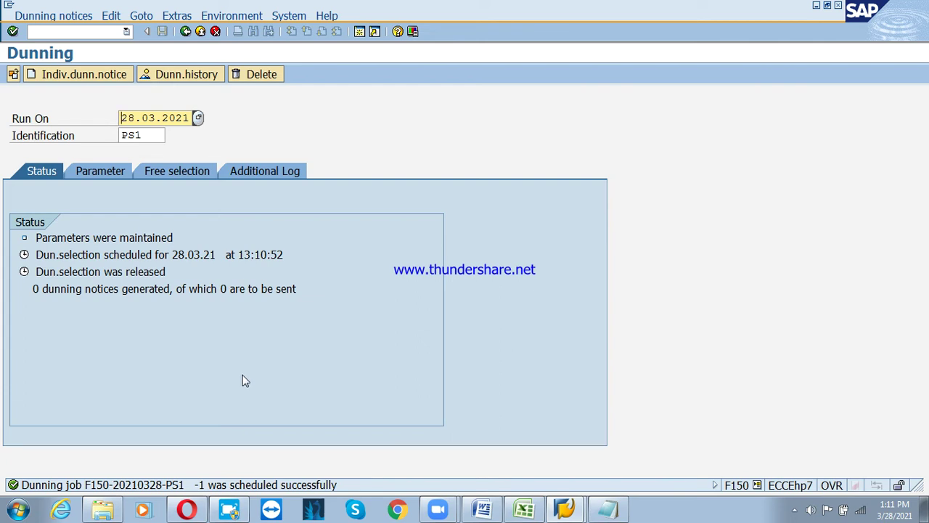
pyautogui.press('Return')
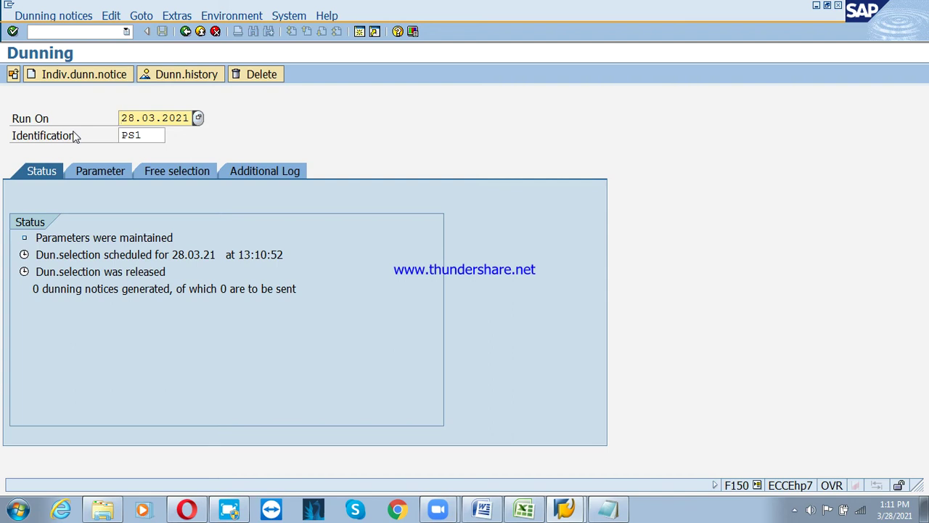
pyautogui.click(13, 75)
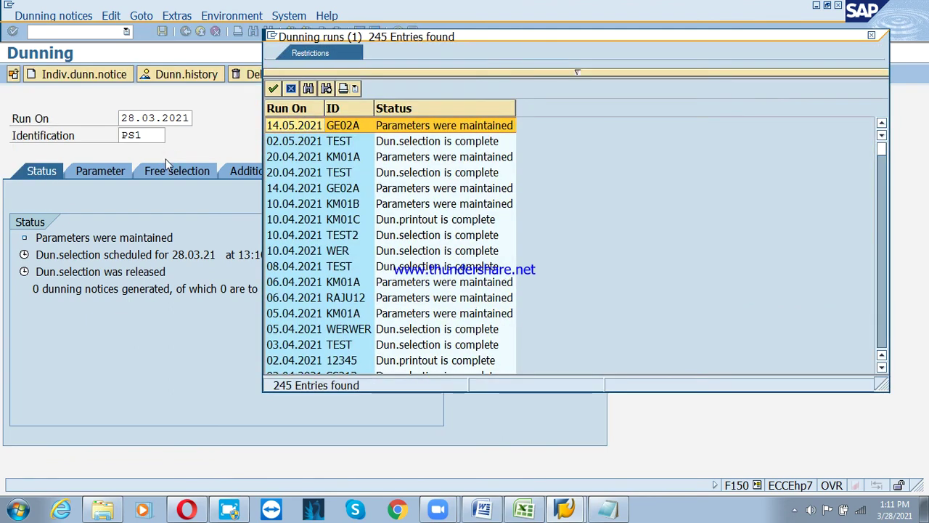
pyautogui.click(291, 88)
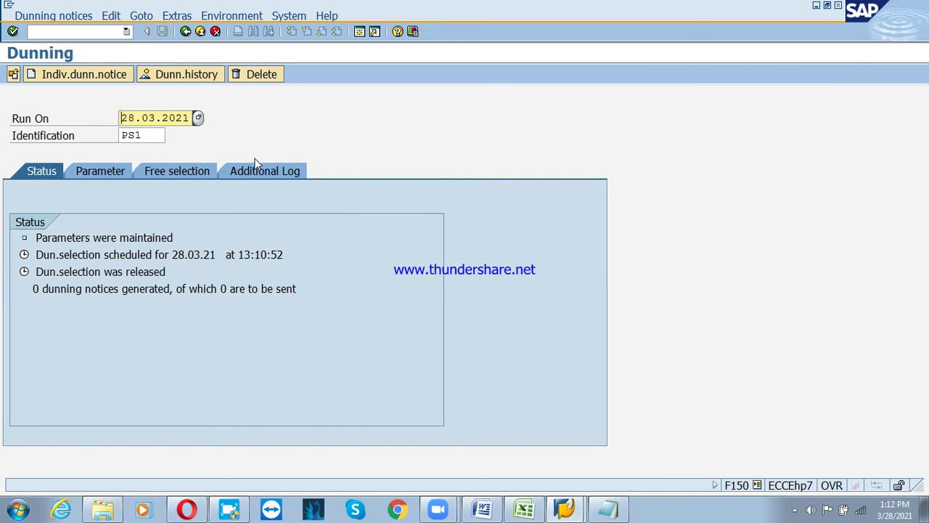
pyautogui.click(92, 178)
pyautogui.click(45, 172)
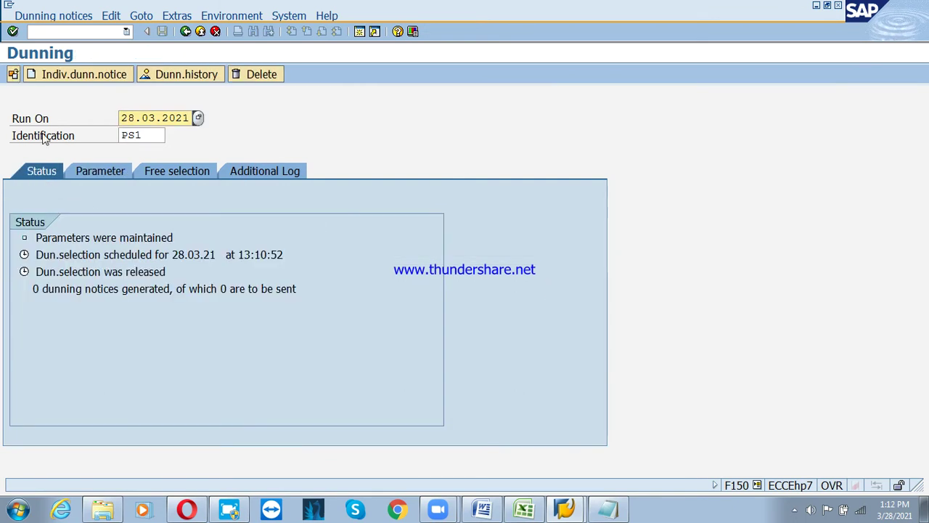
pyautogui.click(16, 77)
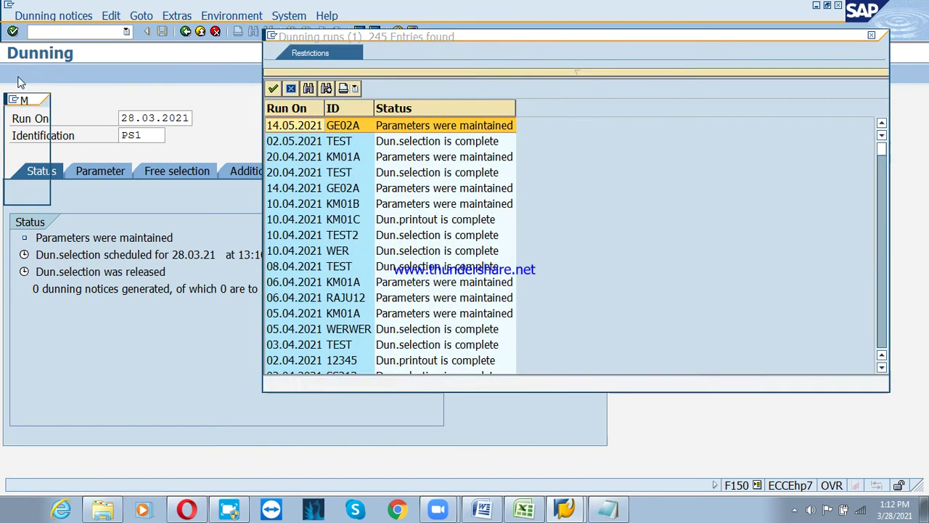
pyautogui.click(291, 91)
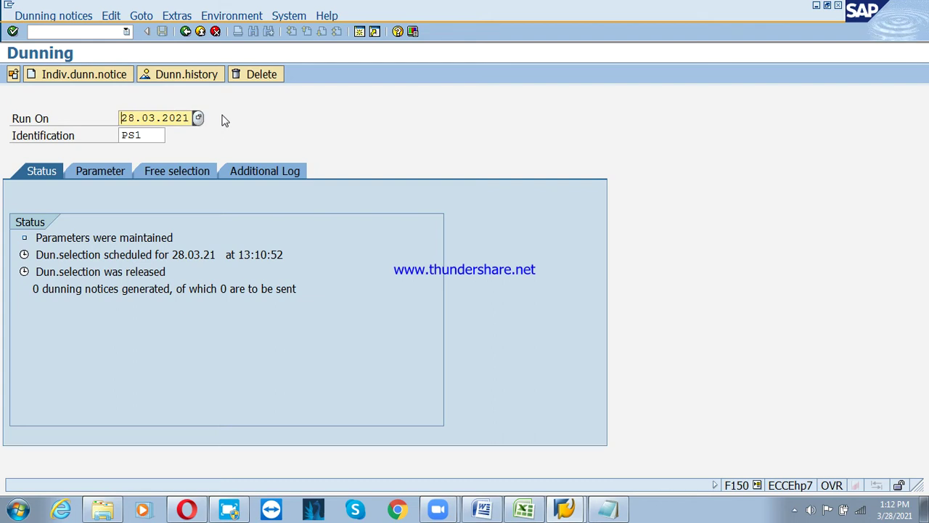
pyautogui.click(13, 75)
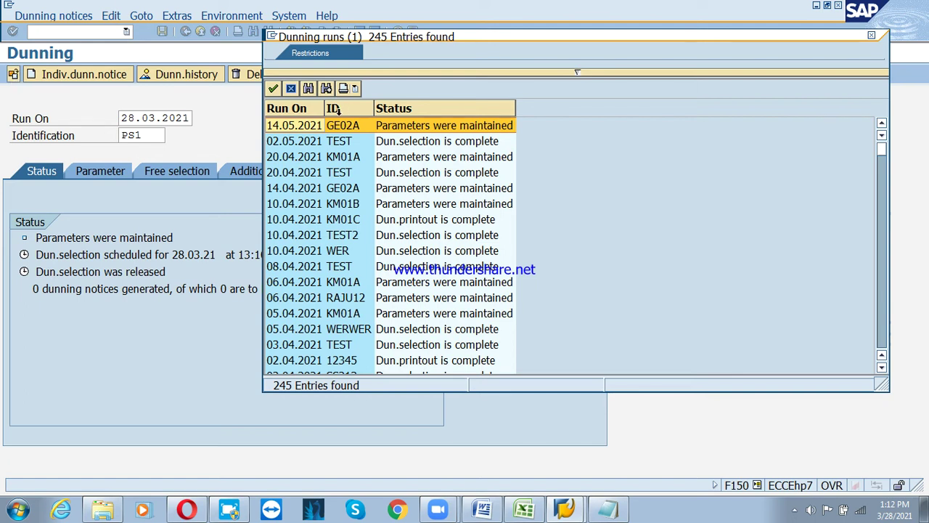
pyautogui.click(289, 88)
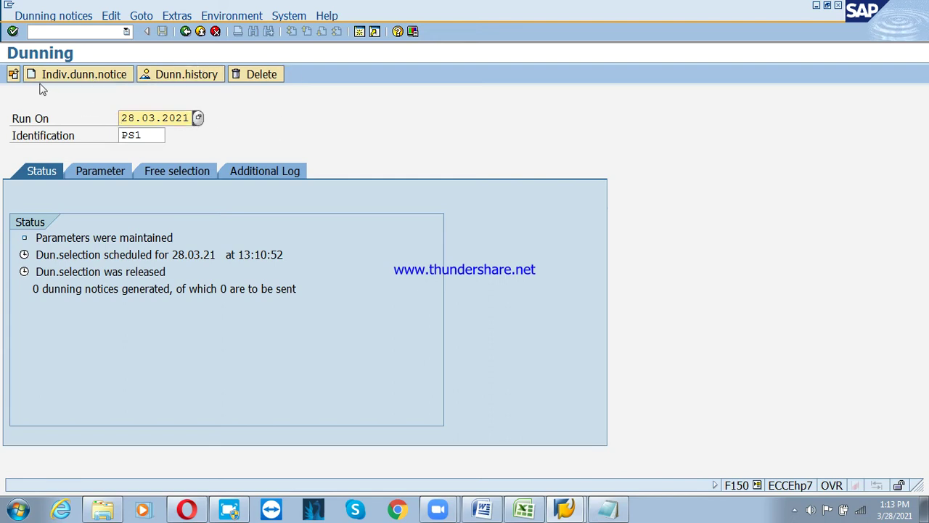
pyautogui.click(14, 77)
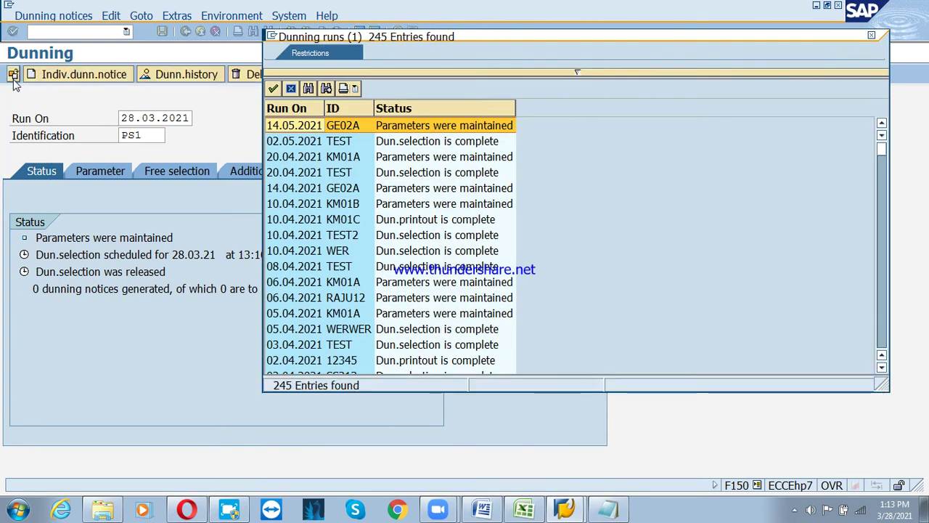
pyautogui.click(291, 88)
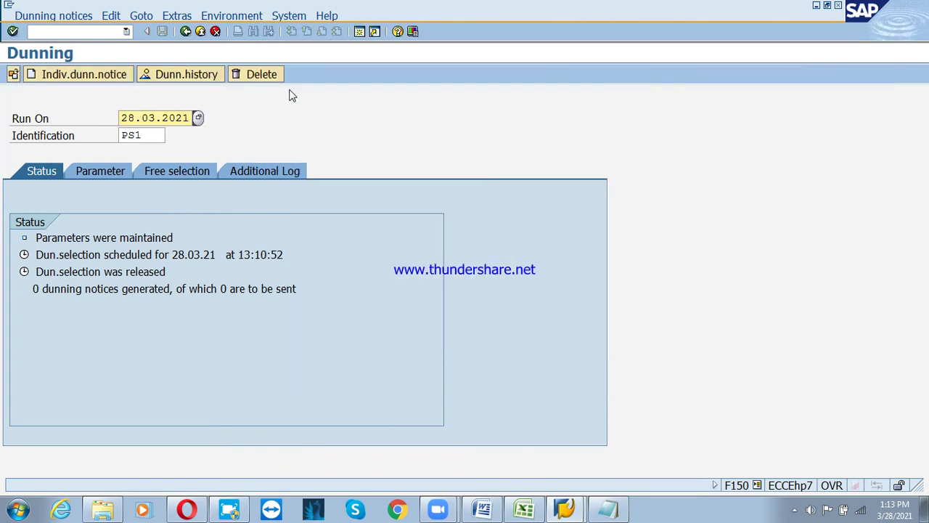
# Change the run identification from PS1 to PSD2 and load that run
pyautogui.click(152, 133)
pyautogui.press('BackSpace')
pyautogui.write('D2')
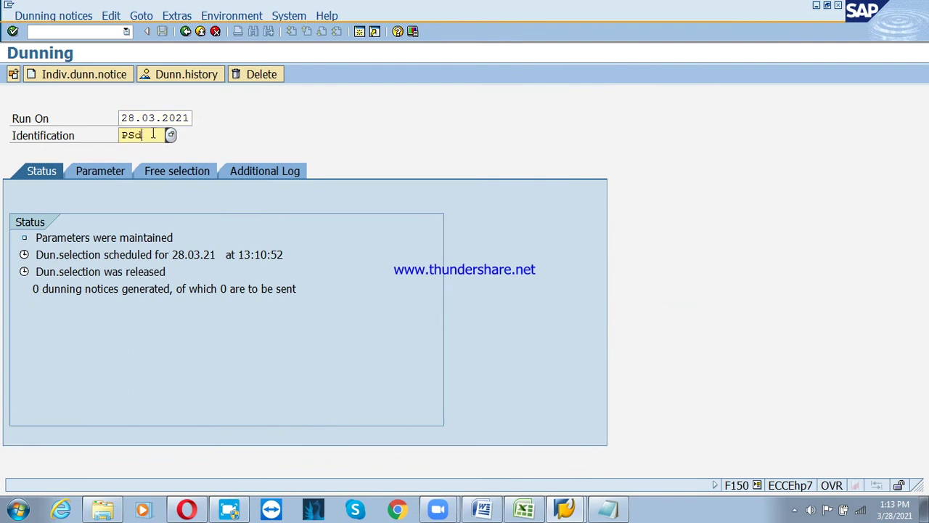
pyautogui.press('Return')
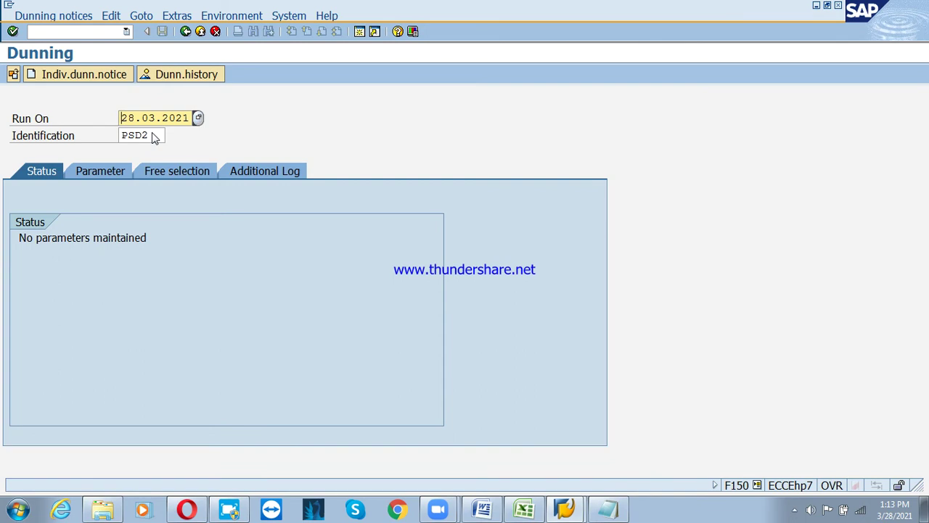
# Fill PSD2 parameters: dates 28.03.2021, company code PSD, customers 3100000–3100005, and save
pyautogui.click(94, 175)
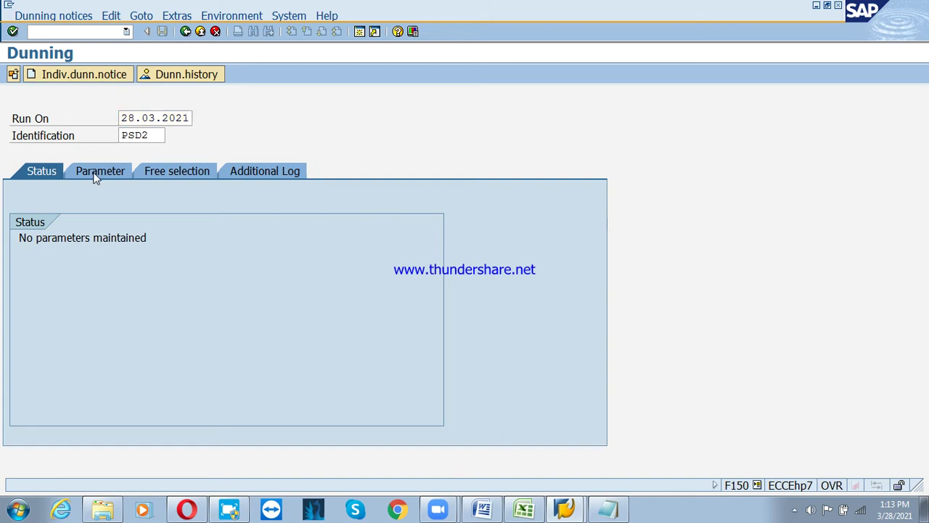
pyautogui.click(284, 236)
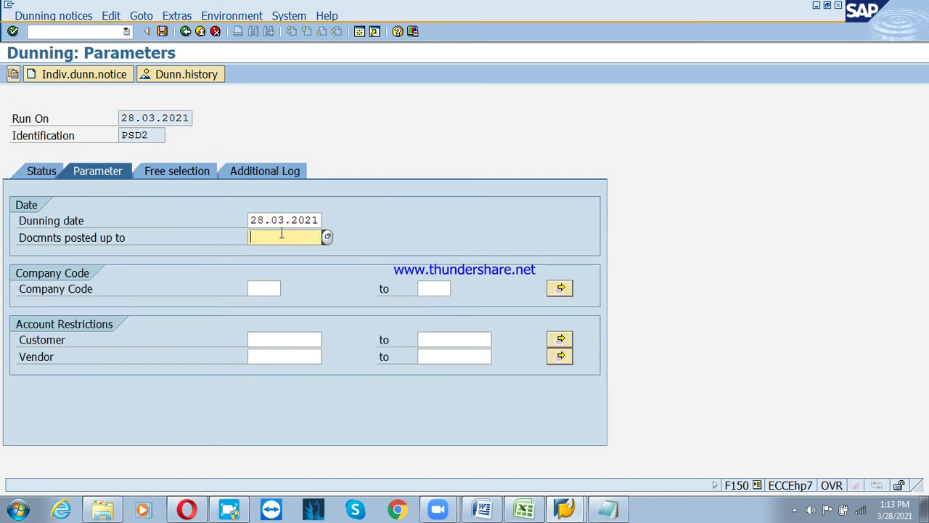
pyautogui.click(278, 251)
pyautogui.click(272, 288)
pyautogui.click(268, 305)
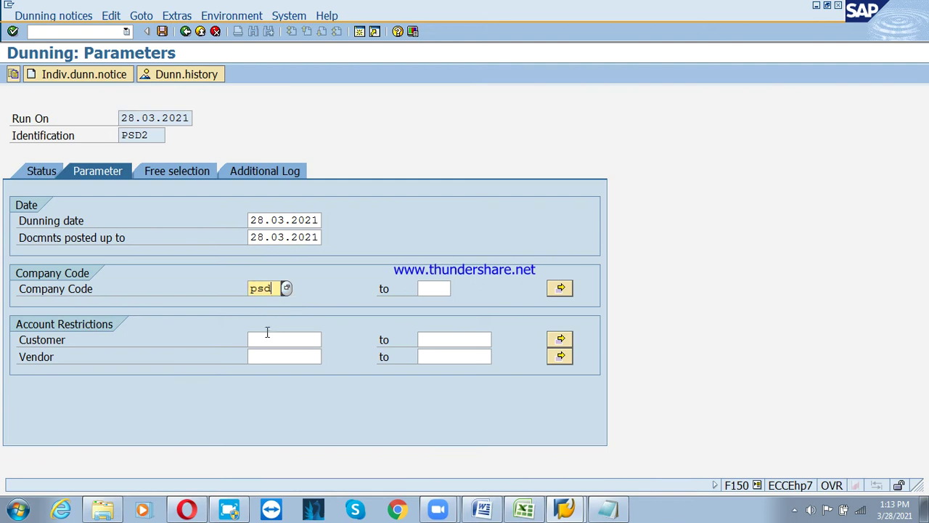
pyautogui.click(266, 337)
pyautogui.click(268, 353)
pyautogui.click(448, 340)
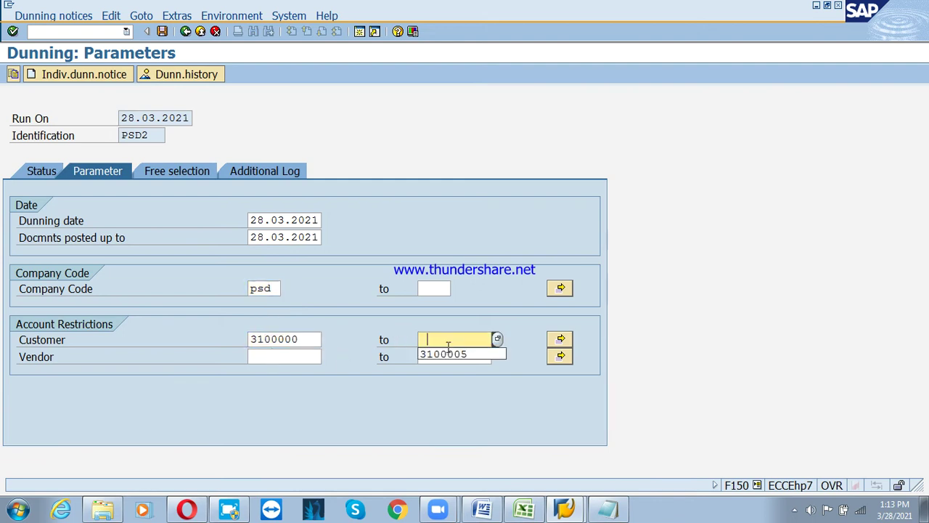
pyautogui.click(448, 354)
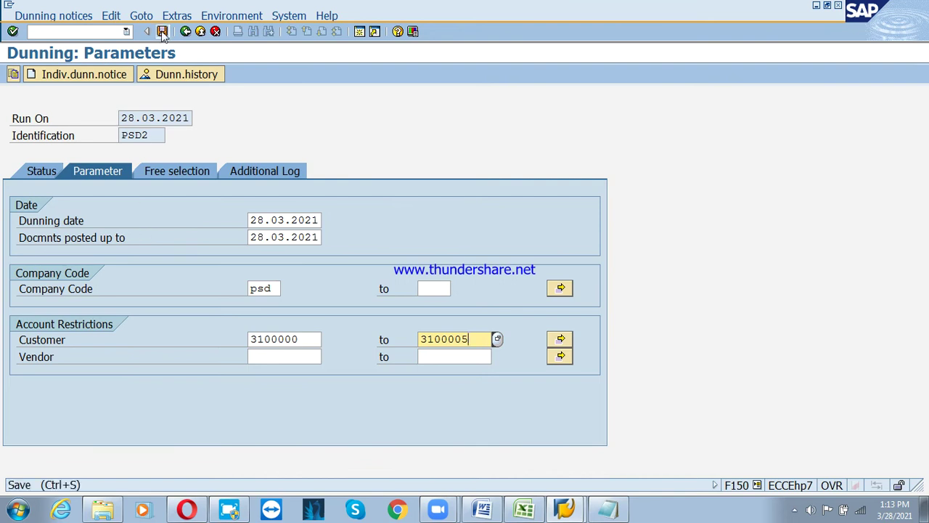
pyautogui.click(163, 32)
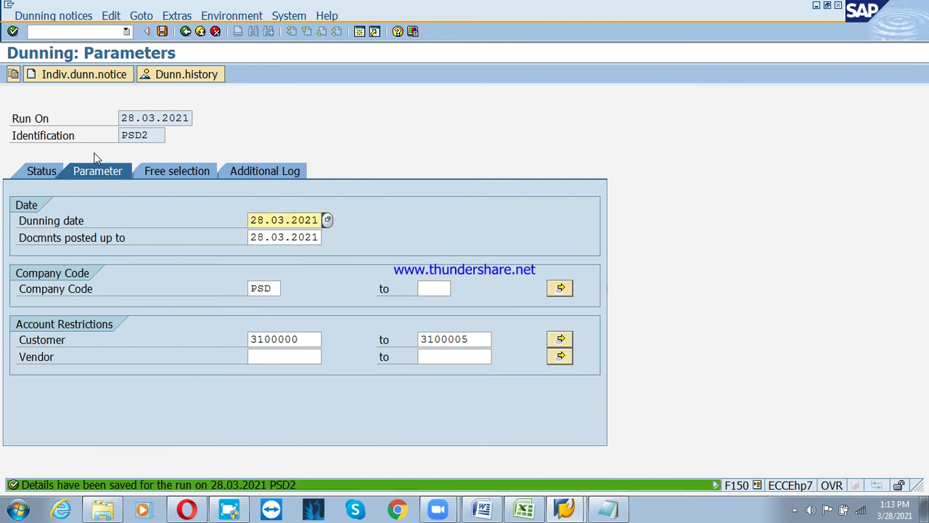
pyautogui.click(44, 172)
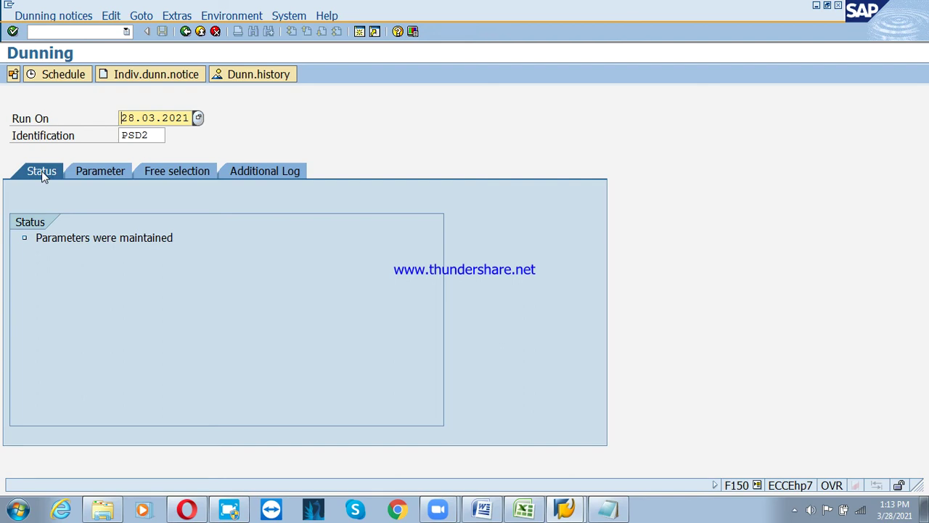
# Schedule the PSD2 dunning selection job and refresh its status
pyautogui.click(53, 77)
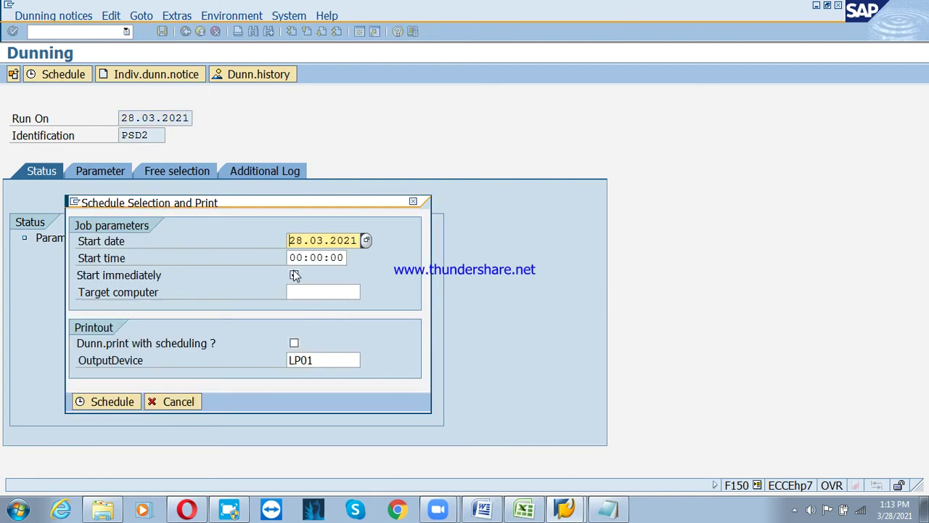
pyautogui.click(111, 403)
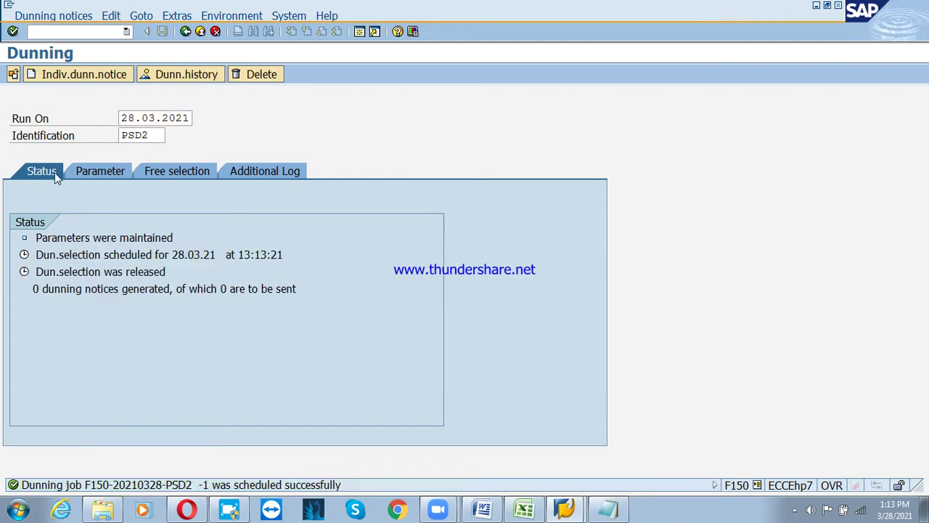
pyautogui.press('Return')
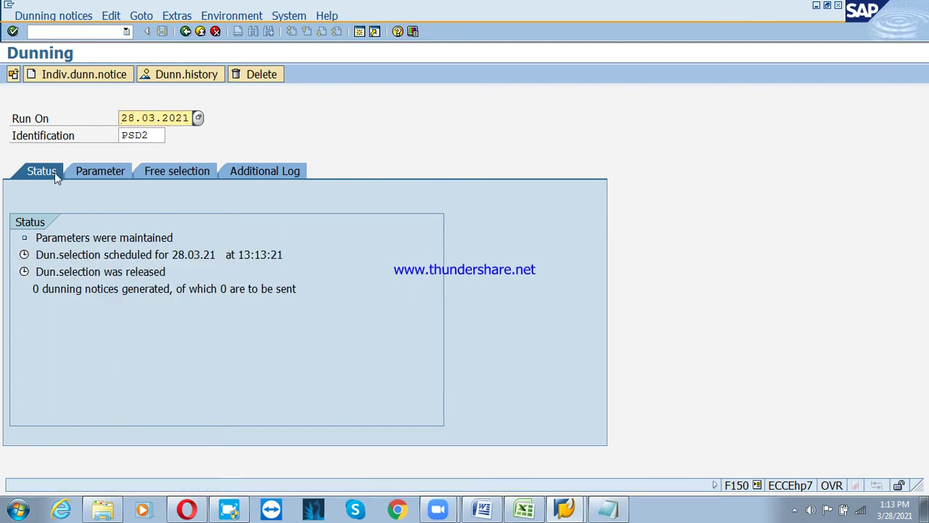
pyautogui.click(14, 75)
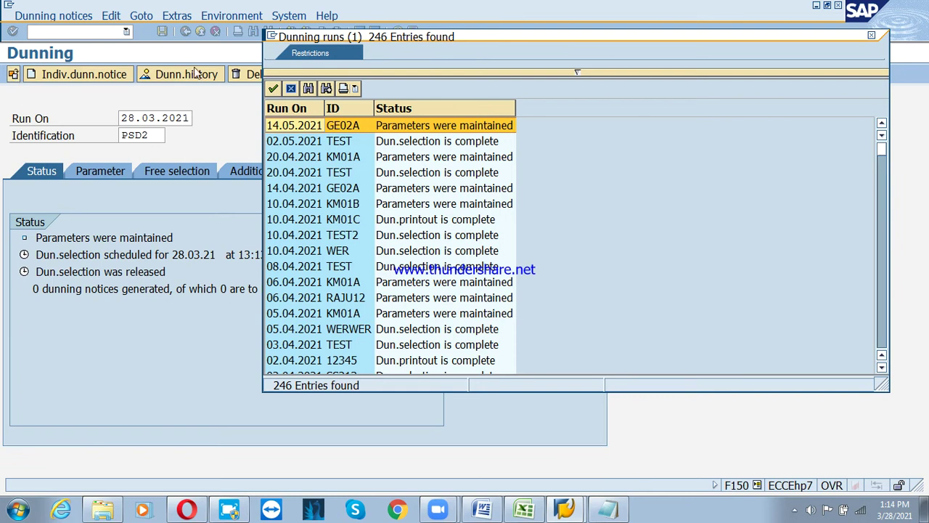
# Sort runs by Run On, open the 29.01.2021 LOG run and inspect its printout options
pyautogui.click(300, 108)
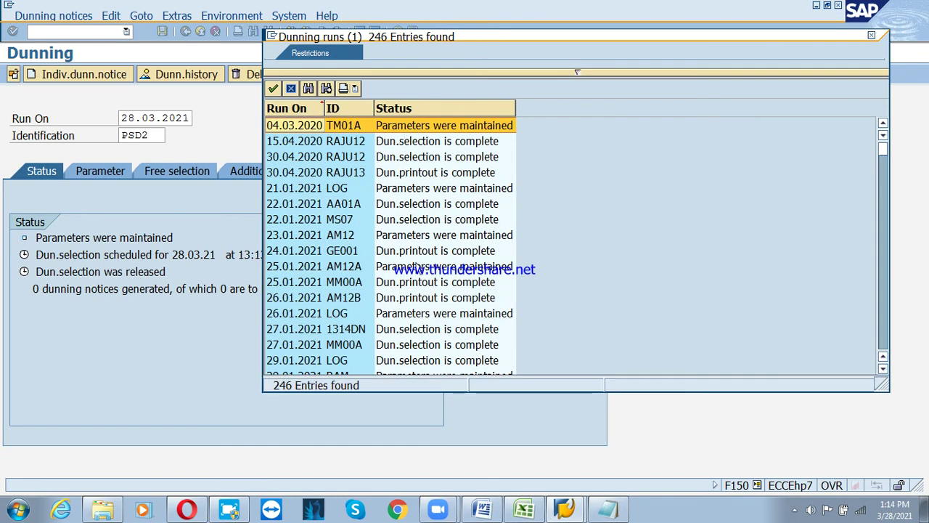
pyautogui.doubleClick(285, 359)
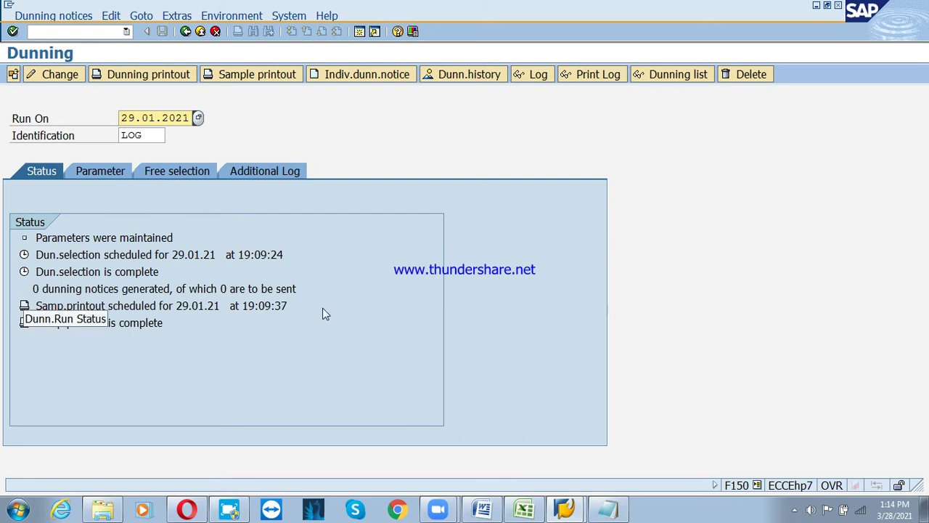
pyautogui.click(170, 78)
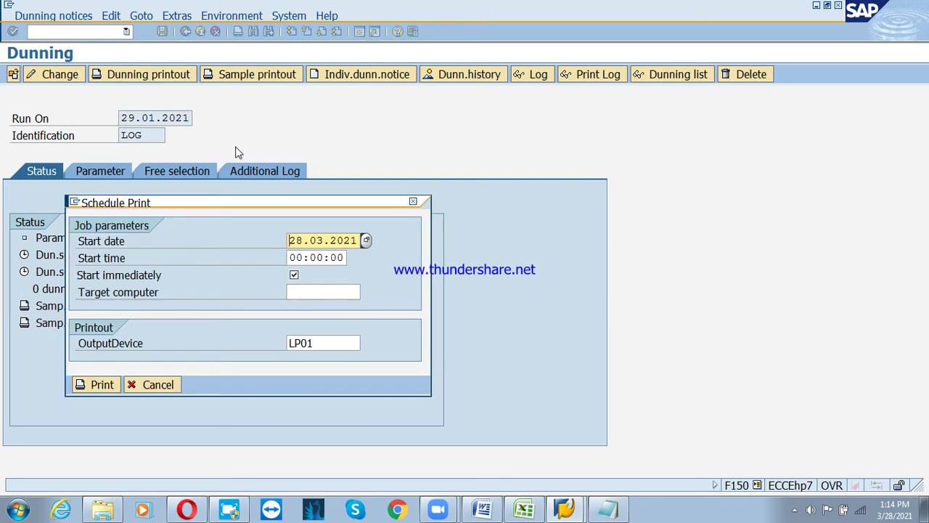
pyautogui.press('Escape')
pyautogui.click(274, 77)
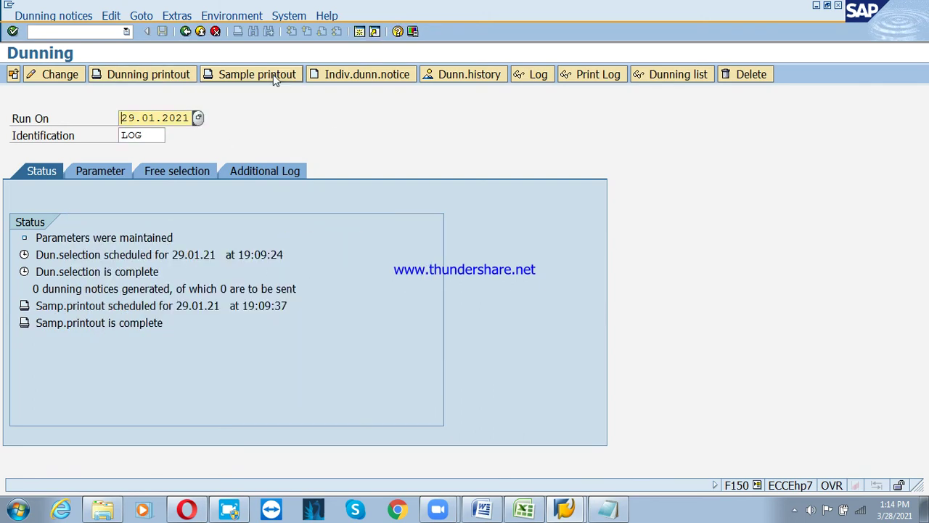
pyautogui.press('Escape')
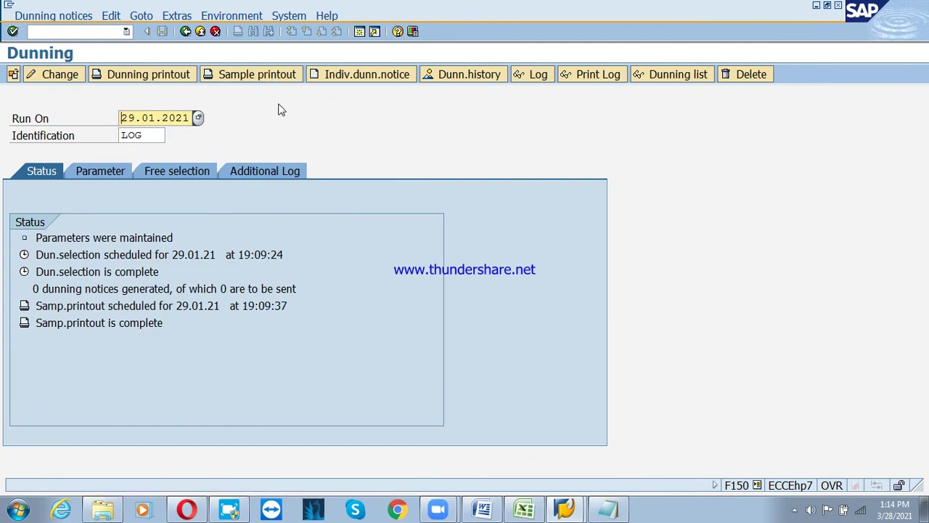
pyautogui.click(256, 75)
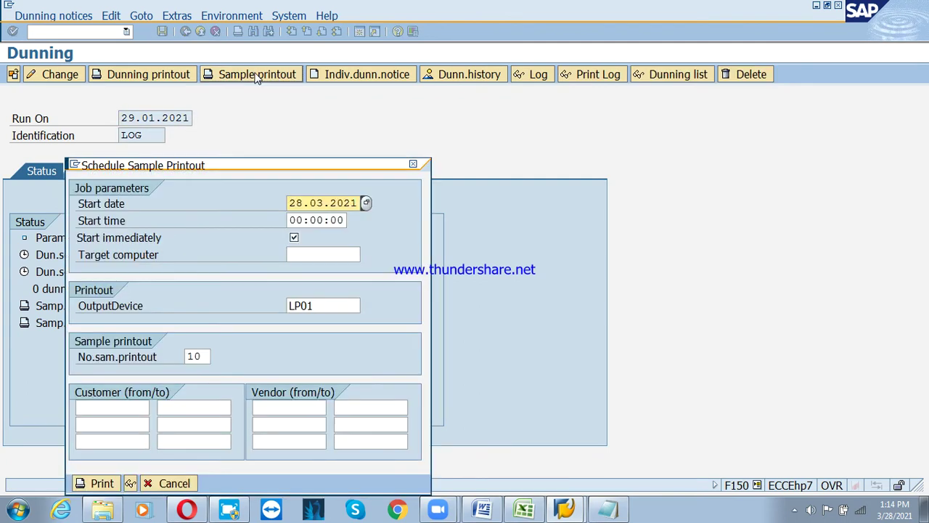
pyautogui.press('Escape')
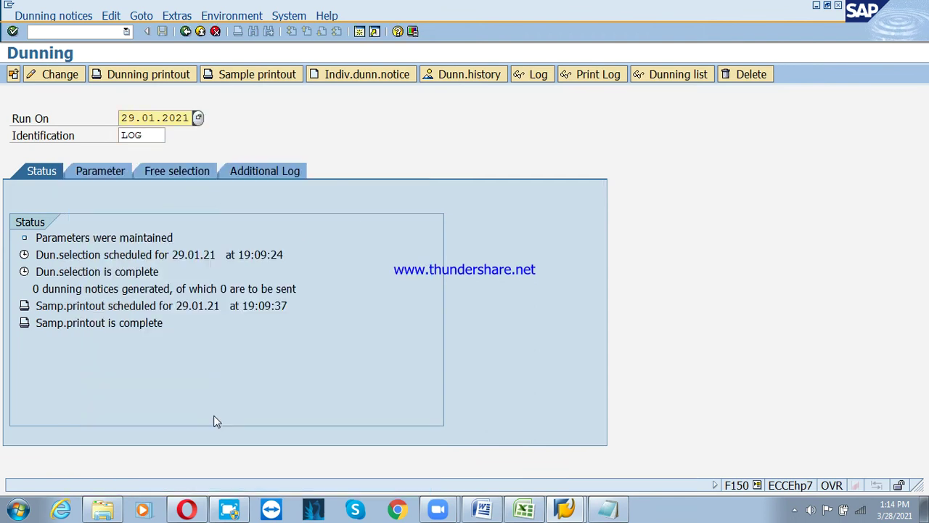
# Open the 02.05.2021 TEST run and print its sample dunning notices
pyautogui.click(58, 75)
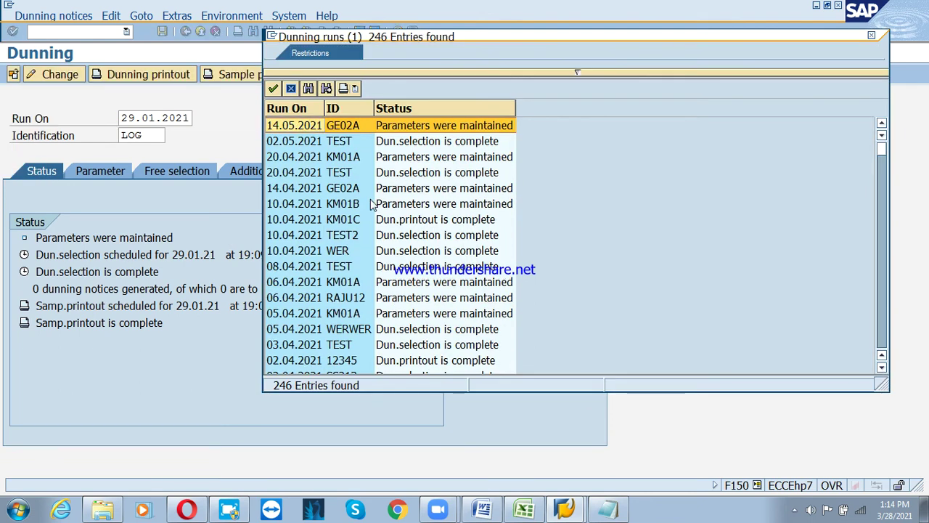
pyautogui.doubleClick(336, 148)
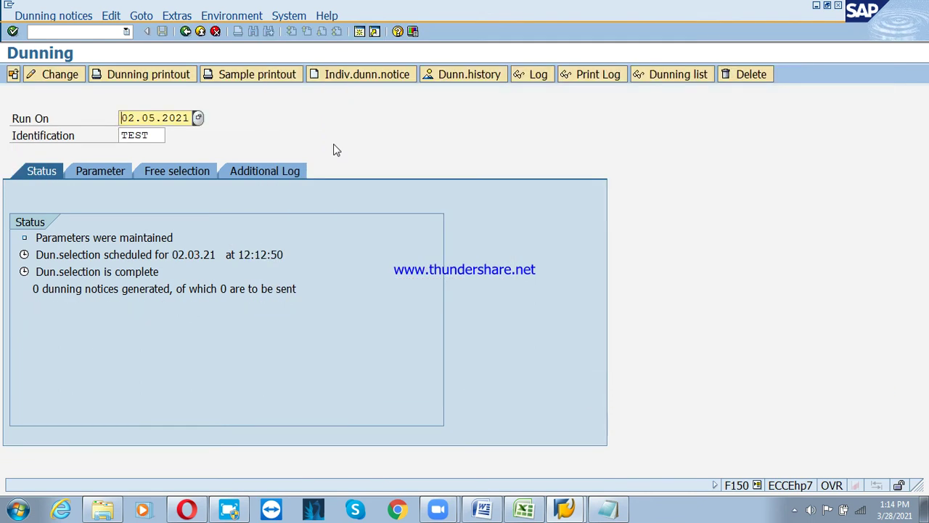
pyautogui.click(268, 78)
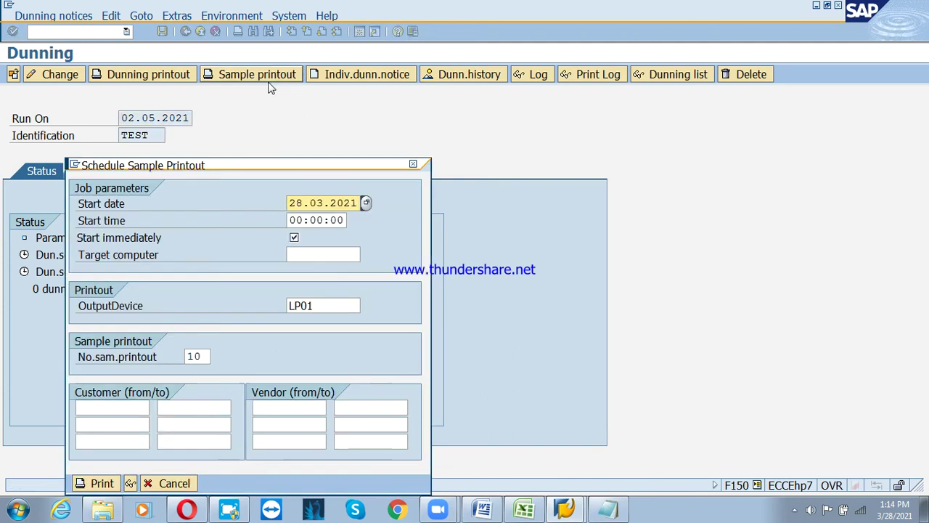
pyautogui.click(130, 482)
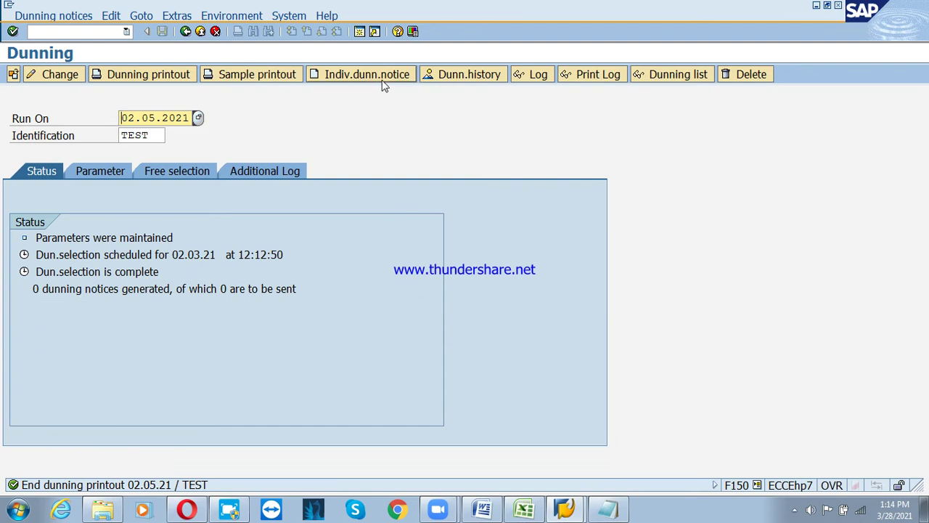
pyautogui.click(13, 74)
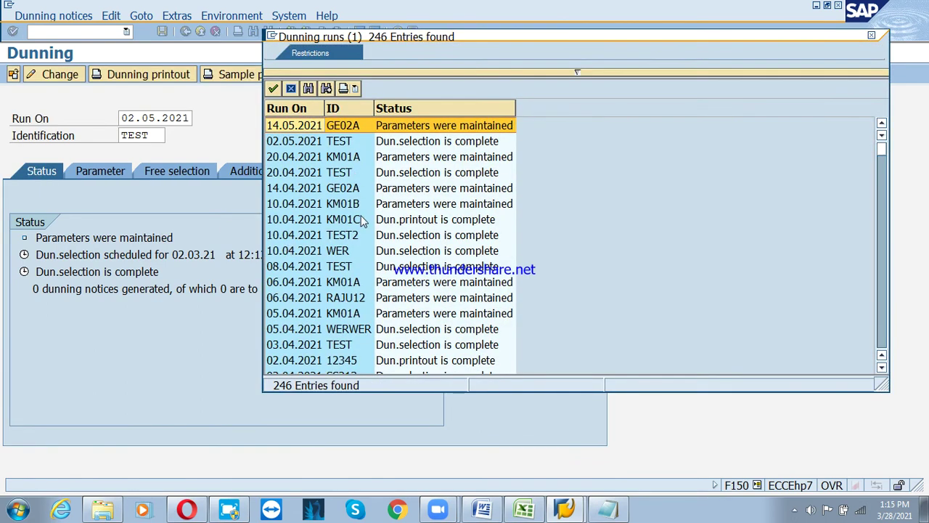
# Load the 28.03.2021 PS1 run from the list and browse the Edit, Extras and Dunning notices menus
pyautogui.scroll(-1, 363, 221)
pyautogui.scroll(-5, 360, 233)
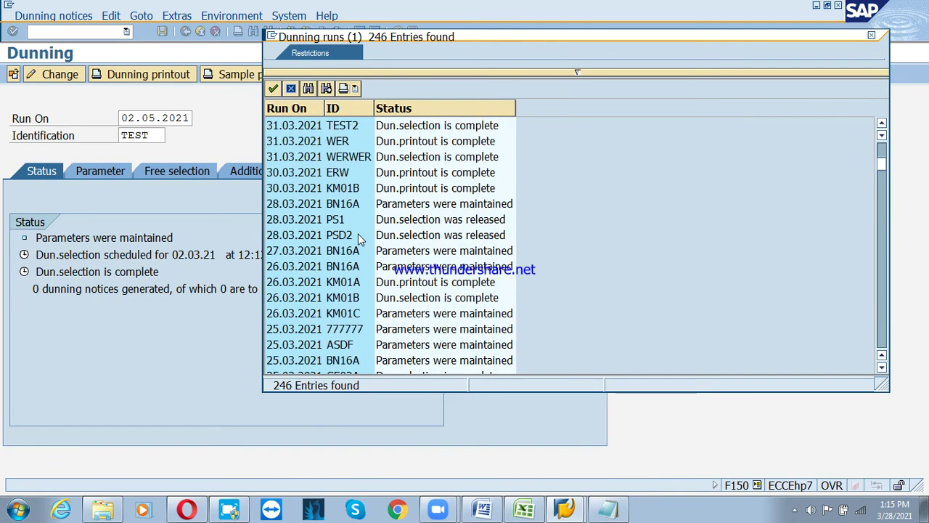
pyautogui.click(305, 224)
pyautogui.doubleClick(305, 224)
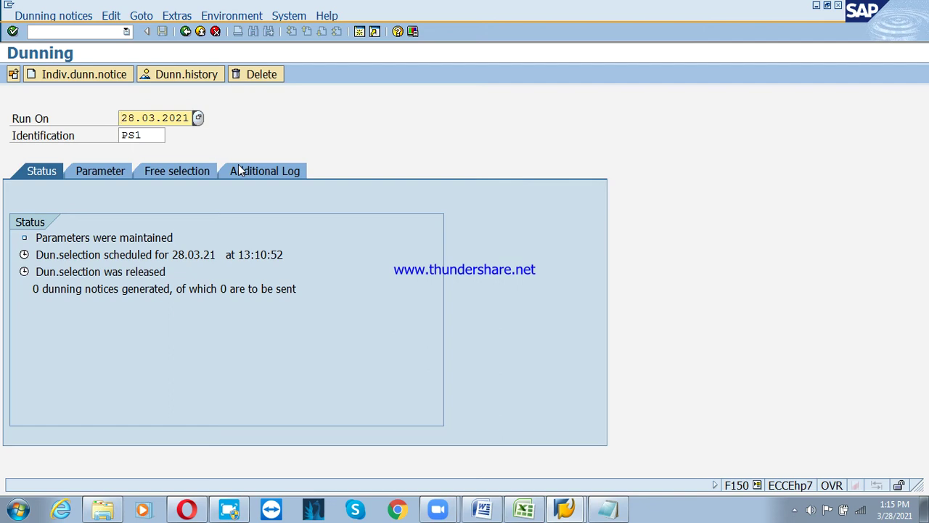
pyautogui.click(112, 16)
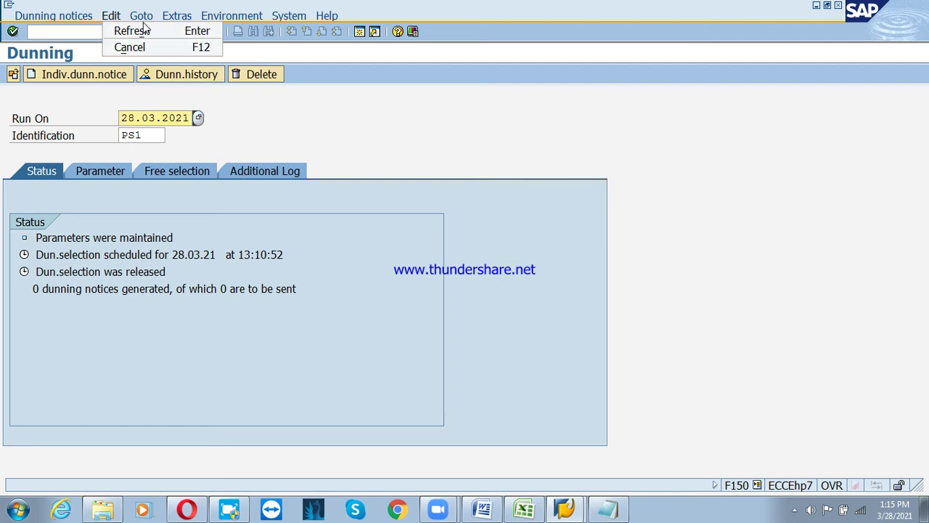
pyautogui.moveTo(170, 22)
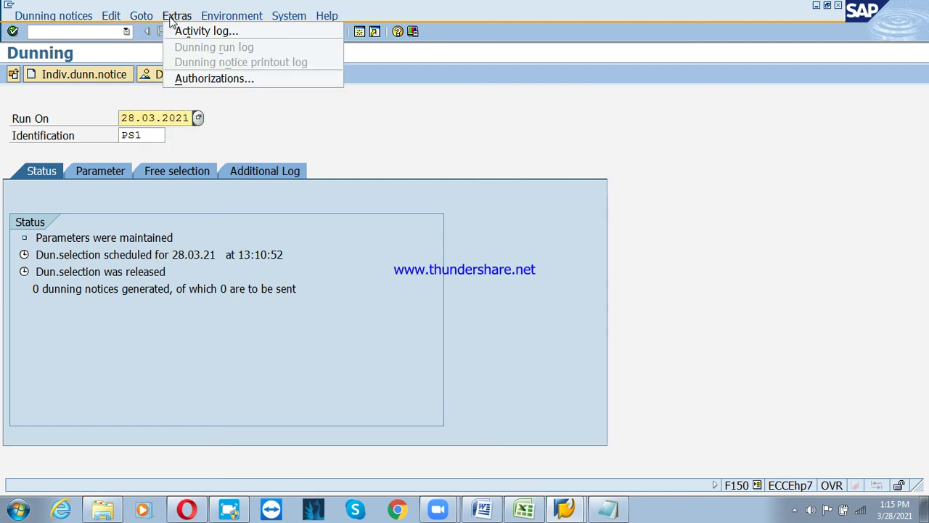
pyautogui.moveTo(207, 19)
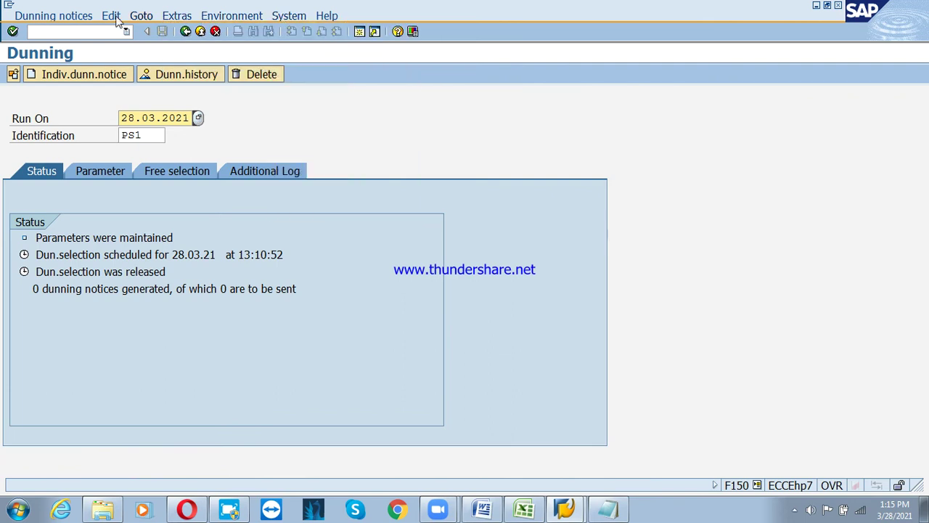
pyautogui.click(43, 15)
# Produce a sample individual dunning notice for company code PSD from run PS1
pyautogui.click(84, 63)
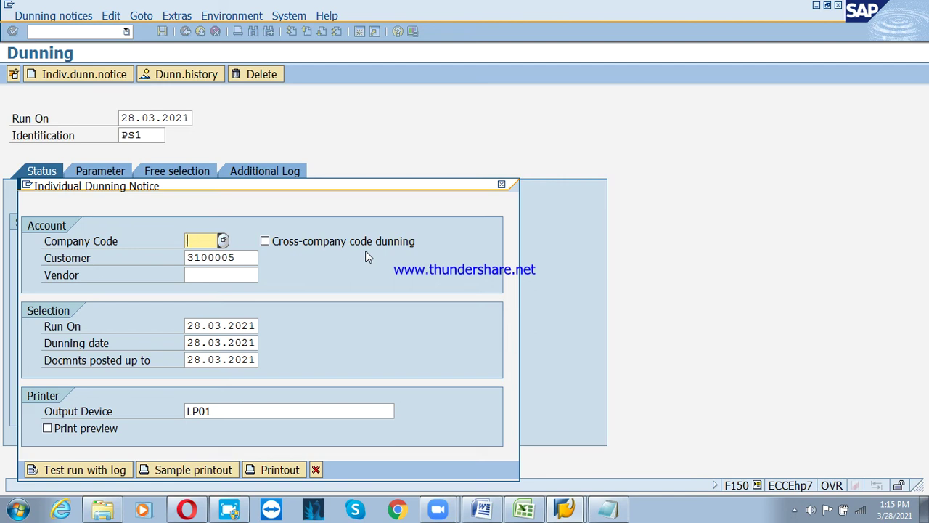
pyautogui.write('psd')
pyautogui.press('Tab')
pyautogui.press('Tab')
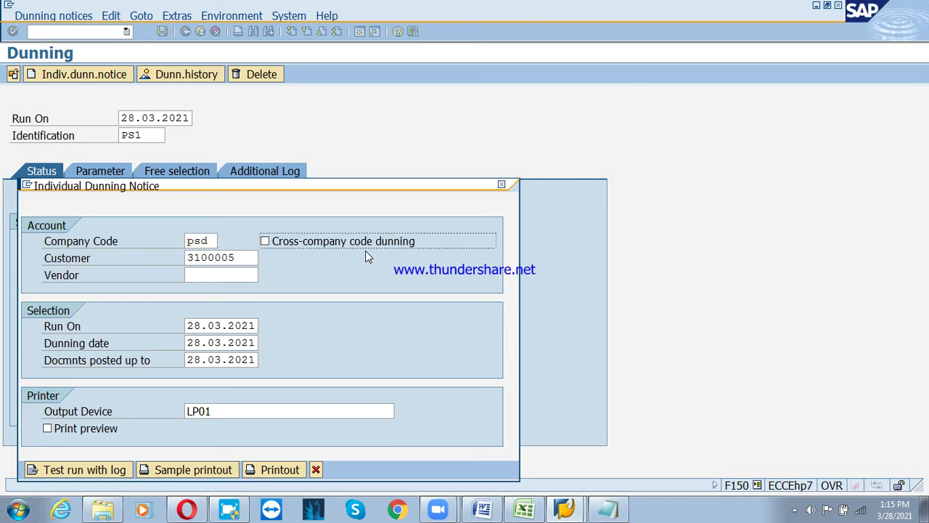
pyautogui.click(203, 471)
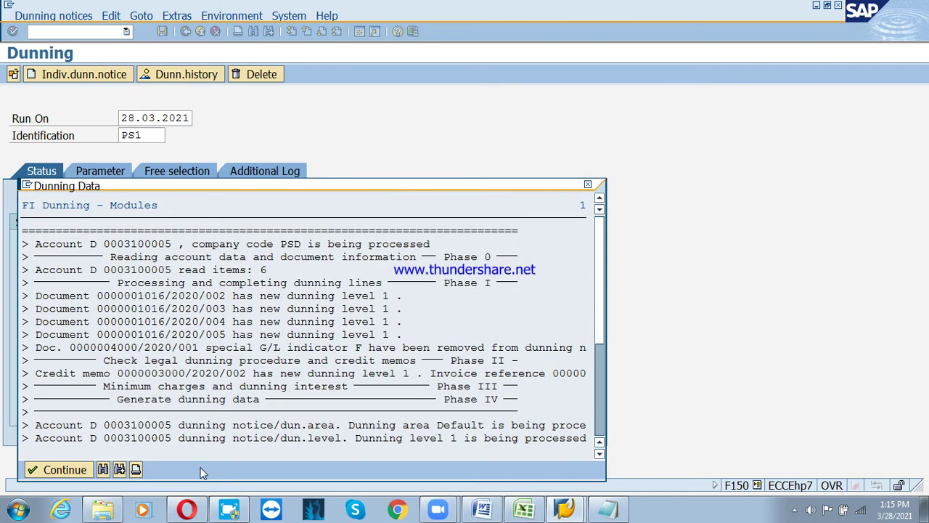
pyautogui.click(57, 470)
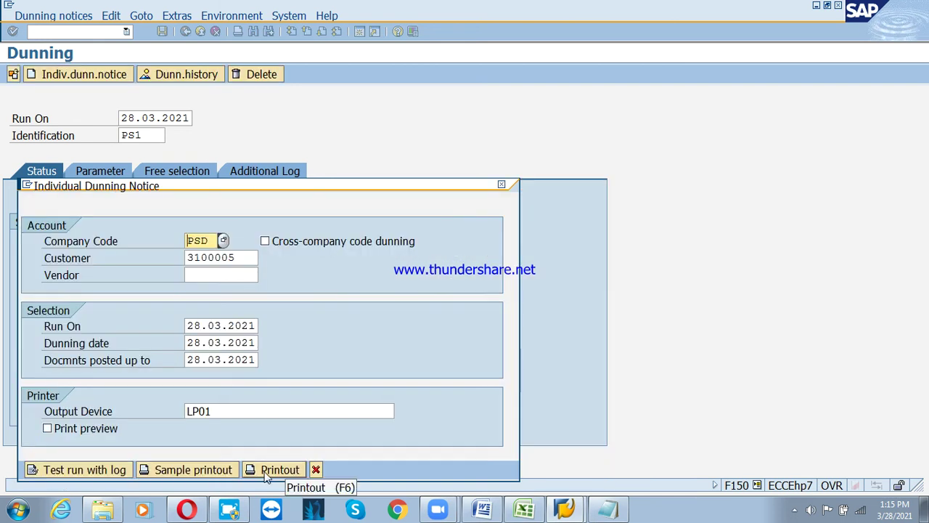
# Print the individual dunning notice, confirming with Yes, and reopen the notice form
pyautogui.click(266, 472)
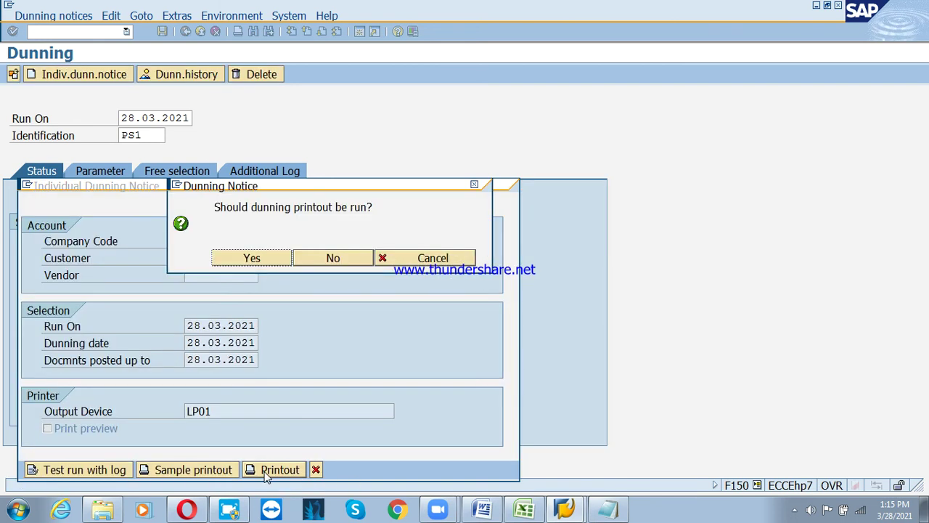
pyautogui.click(248, 258)
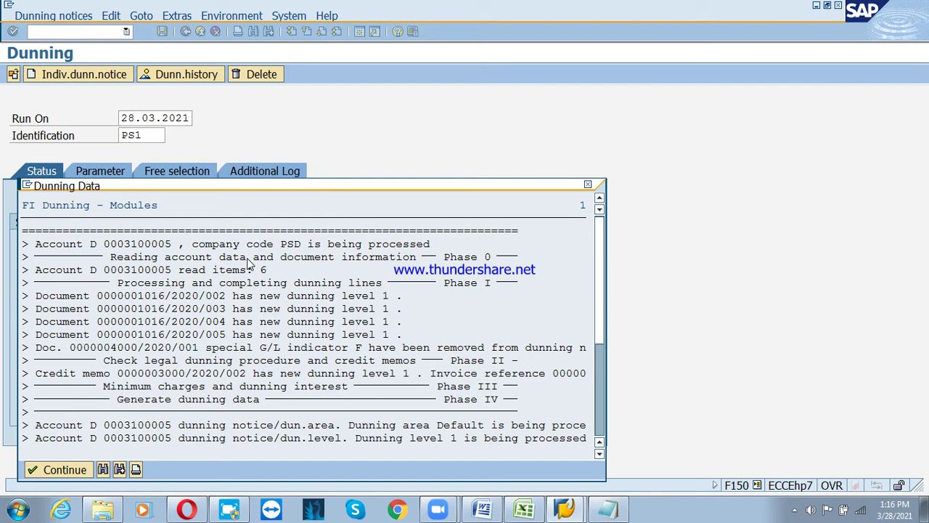
pyautogui.click(71, 470)
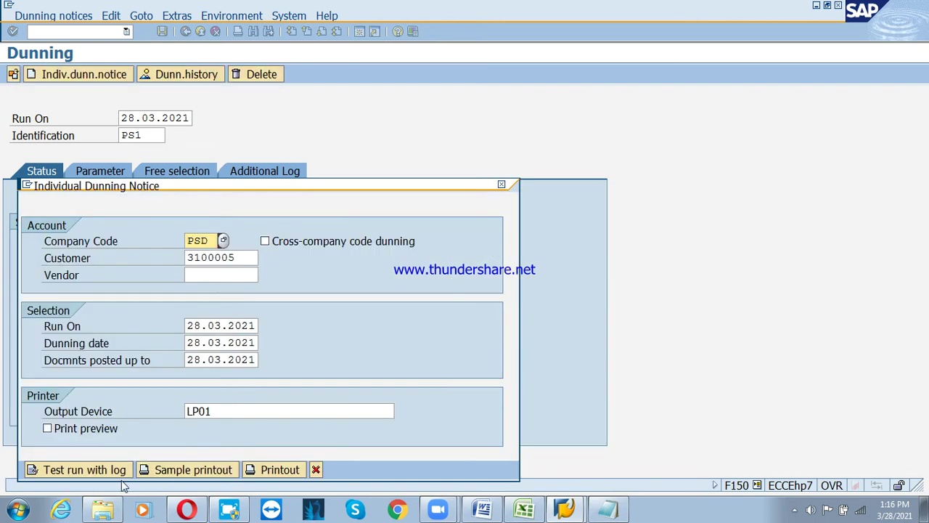
pyautogui.click(316, 470)
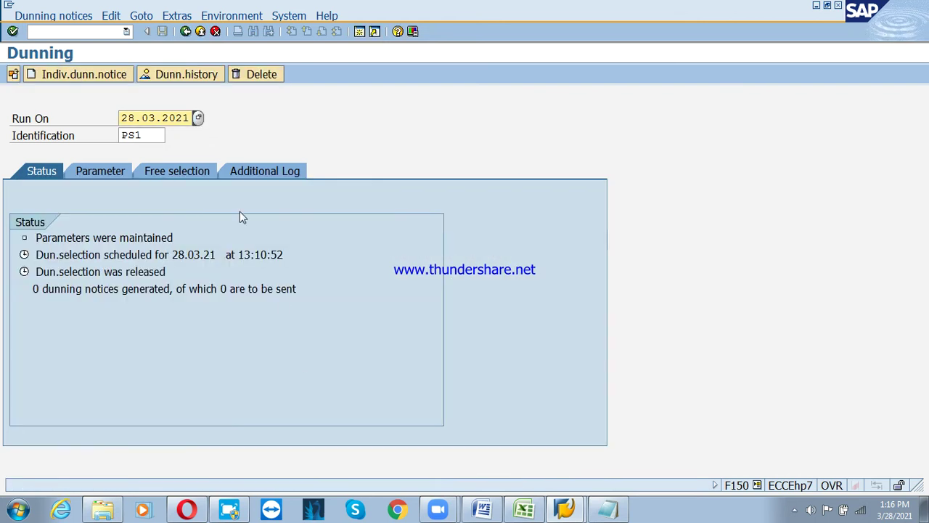
pyautogui.click(109, 76)
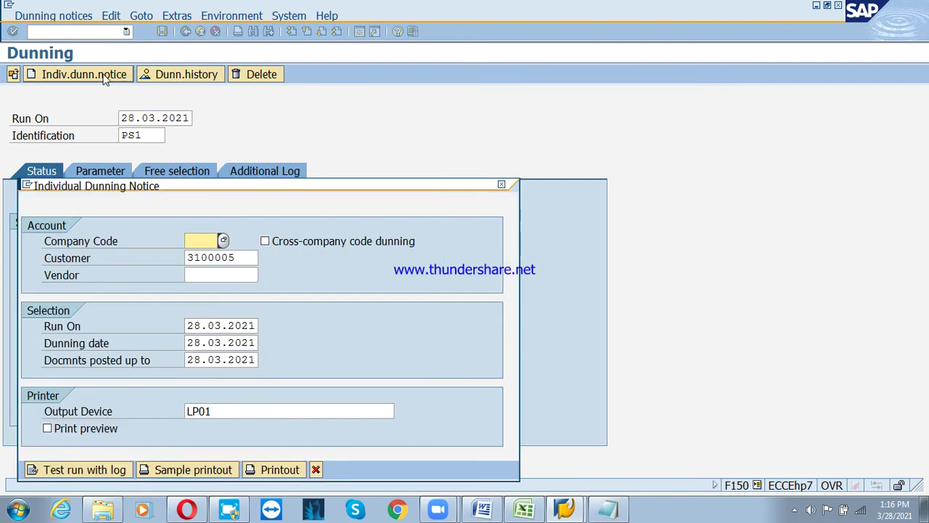
# Close the notice form and load the 28.03.2021 PSD2 run from the dunning runs list
pyautogui.press('Escape')
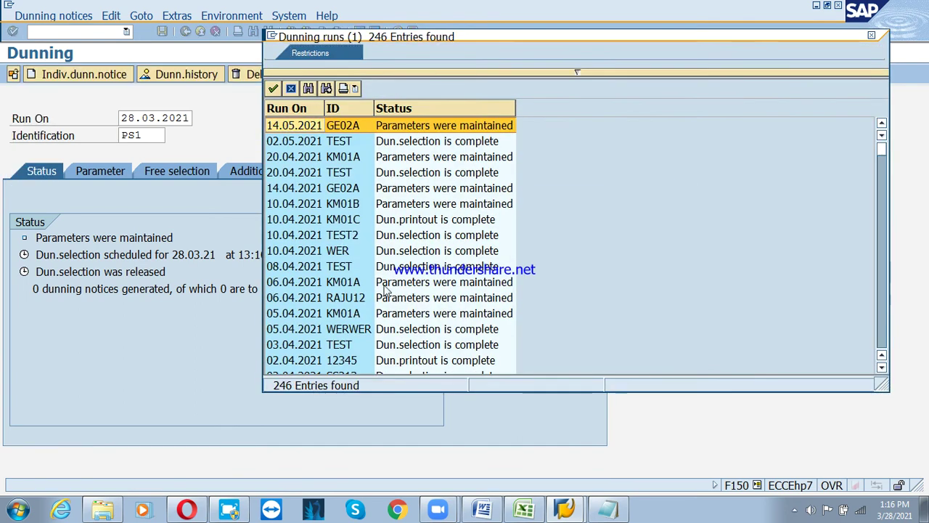
pyautogui.scroll(-1, 385, 275)
pyautogui.scroll(-2, 356, 335)
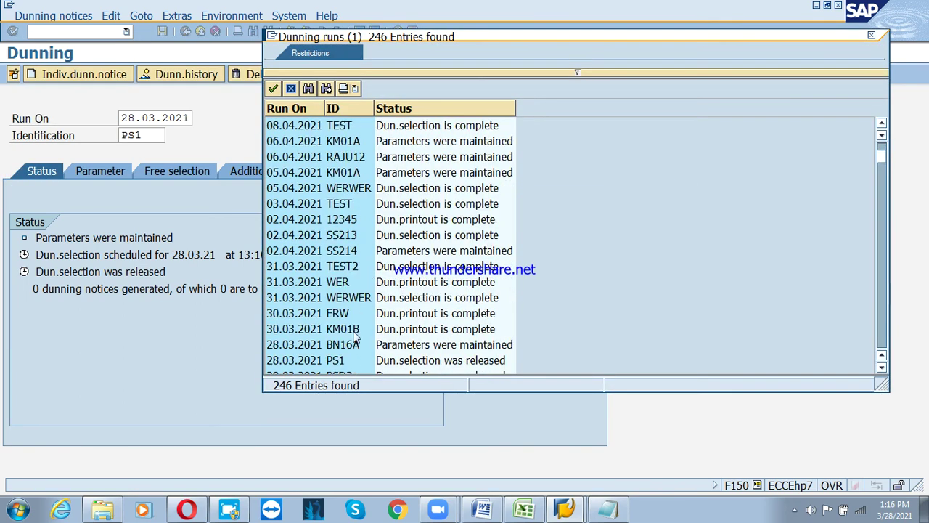
pyautogui.click(344, 373)
pyautogui.scroll(-2, 387, 331)
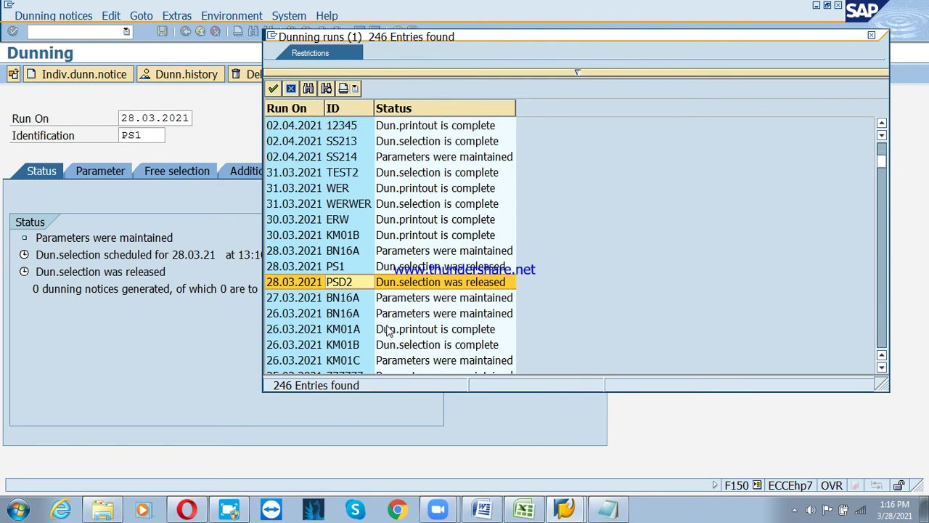
pyautogui.click(439, 285)
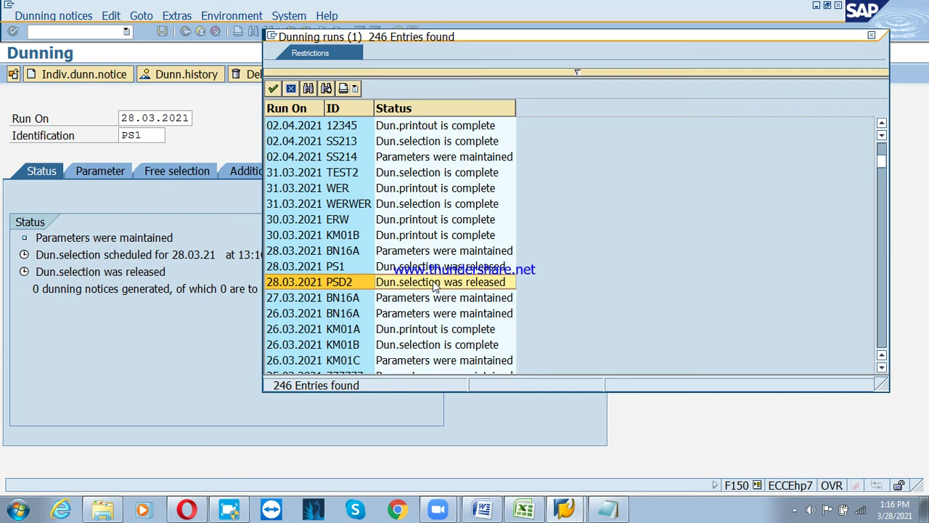
pyautogui.doubleClick(421, 281)
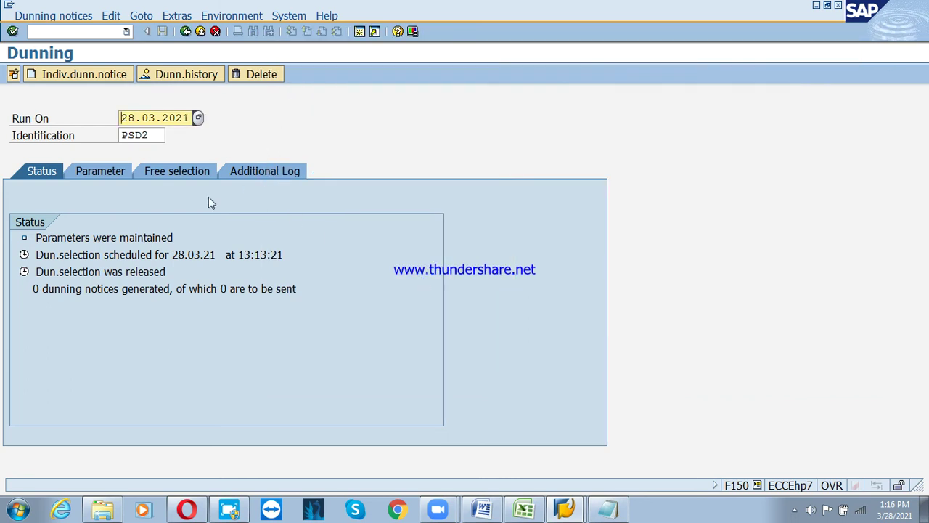
pyautogui.click(145, 288)
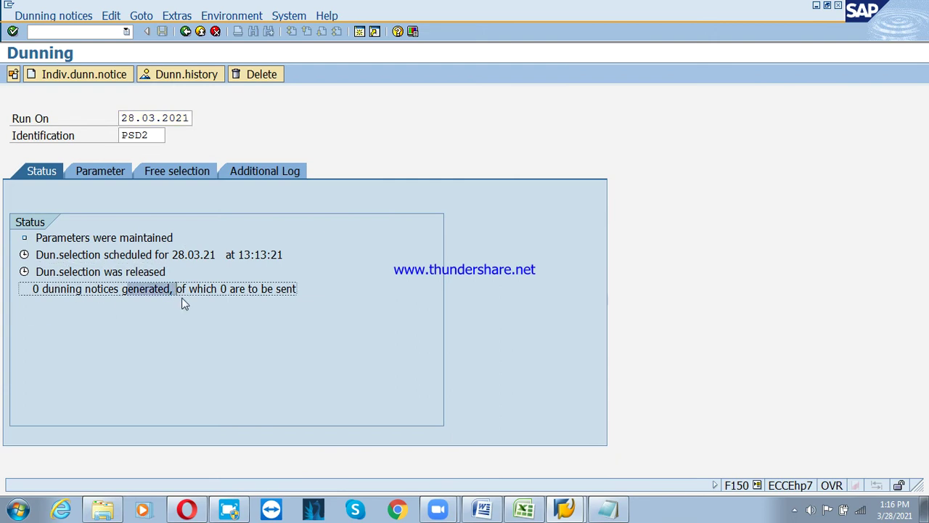
# Switch to the 02.05.2021 TEST run via Other dunning run
pyautogui.click(58, 16)
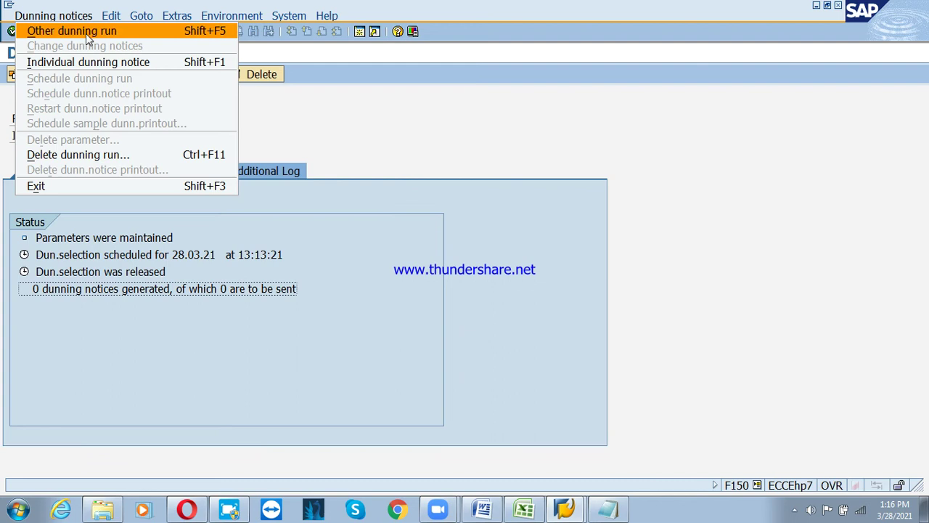
pyautogui.click(85, 34)
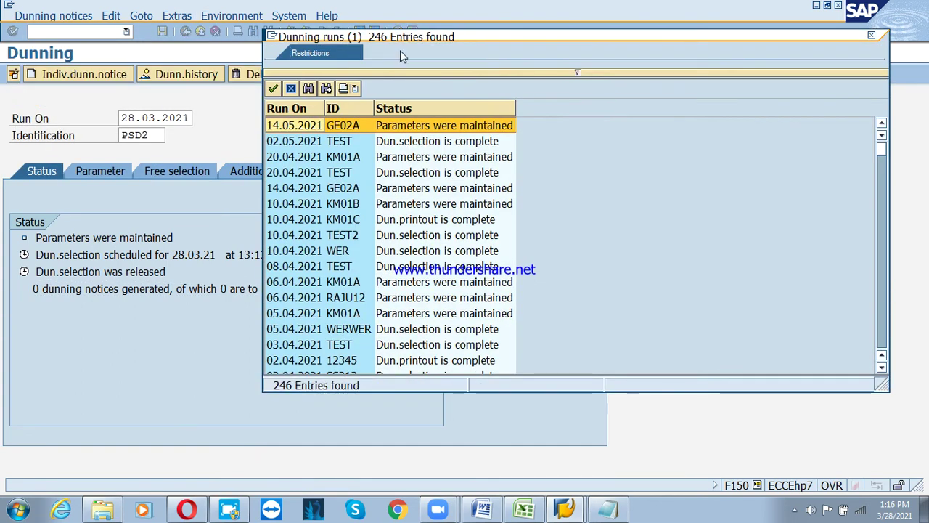
pyautogui.doubleClick(488, 141)
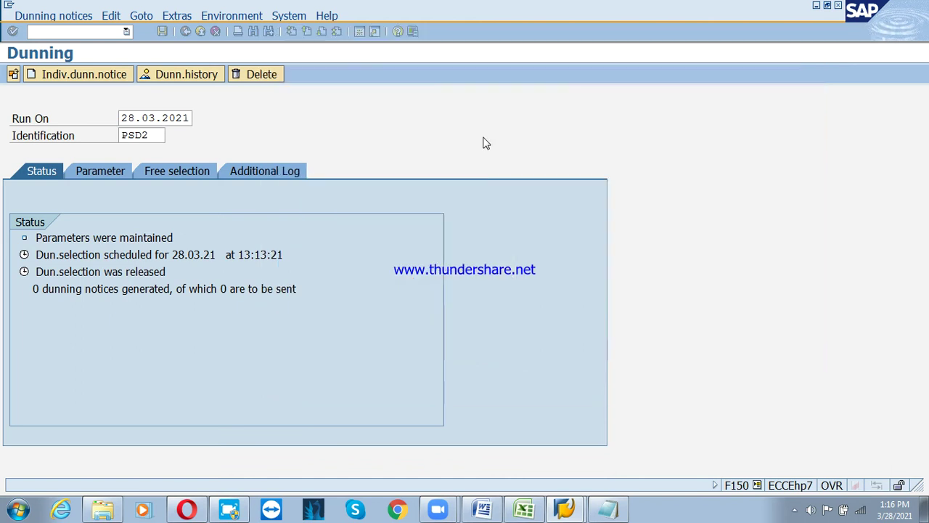
# Run a sample printout for the TEST run and view its dunning log
pyautogui.click(275, 80)
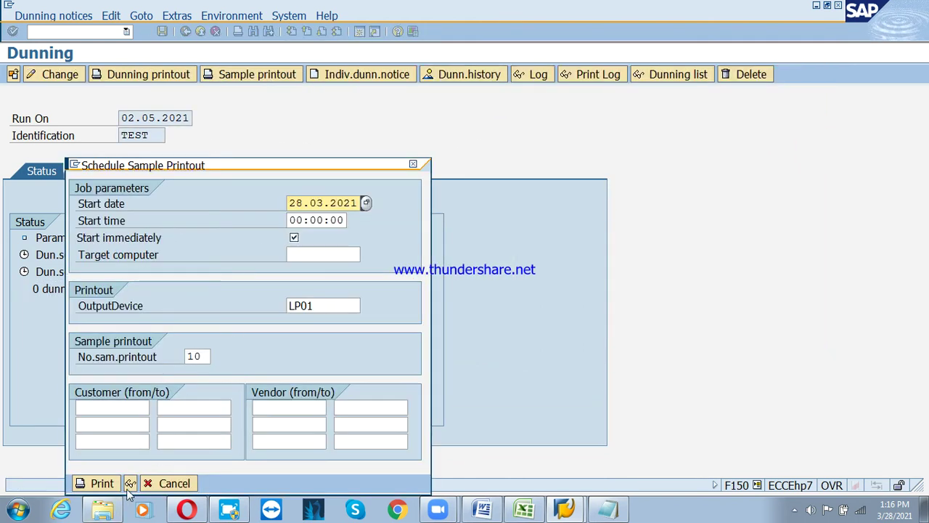
pyautogui.click(130, 483)
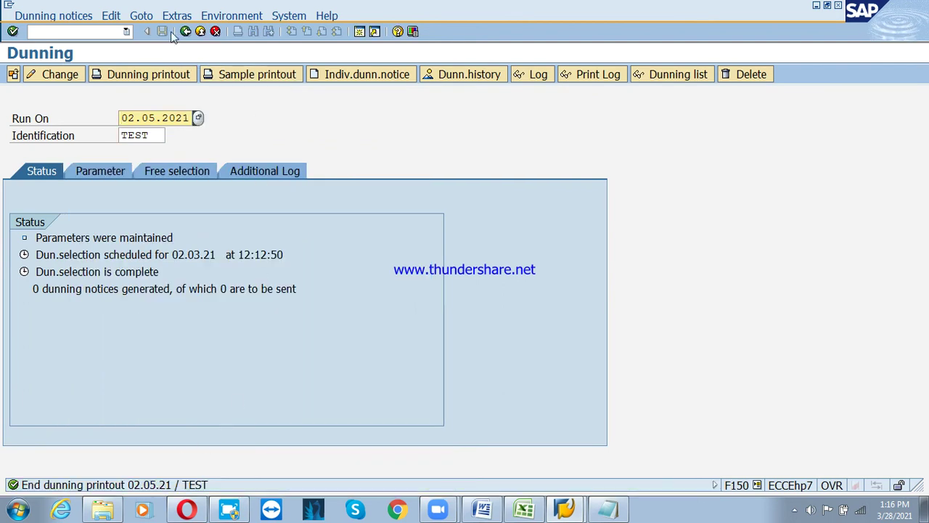
pyautogui.click(174, 16)
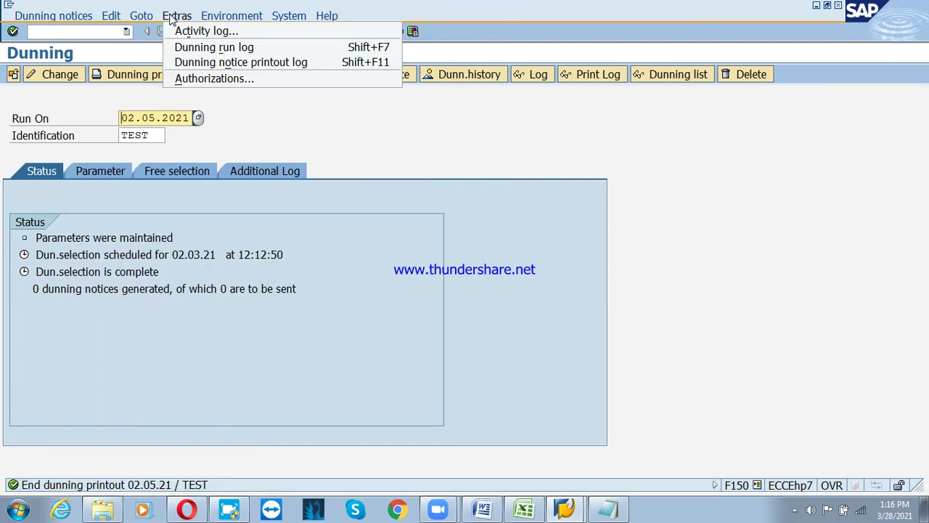
pyautogui.click(209, 47)
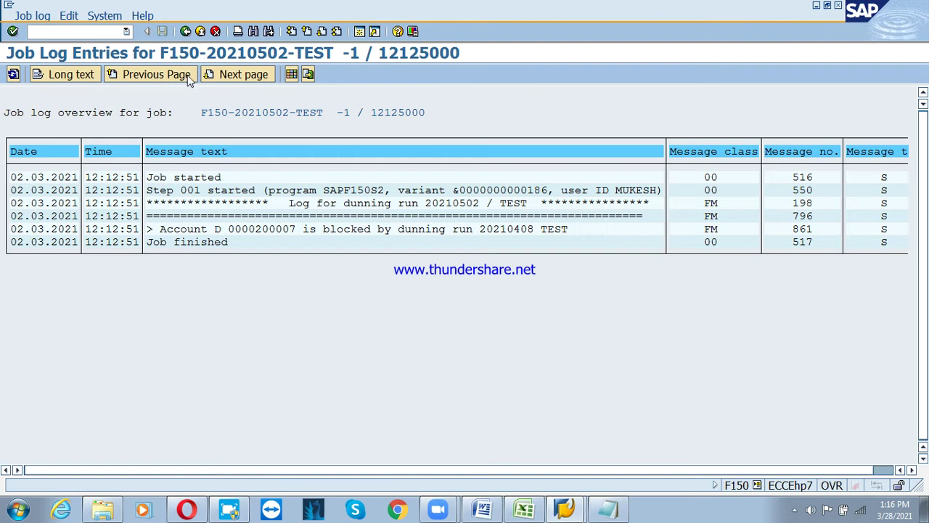
pyautogui.click(184, 32)
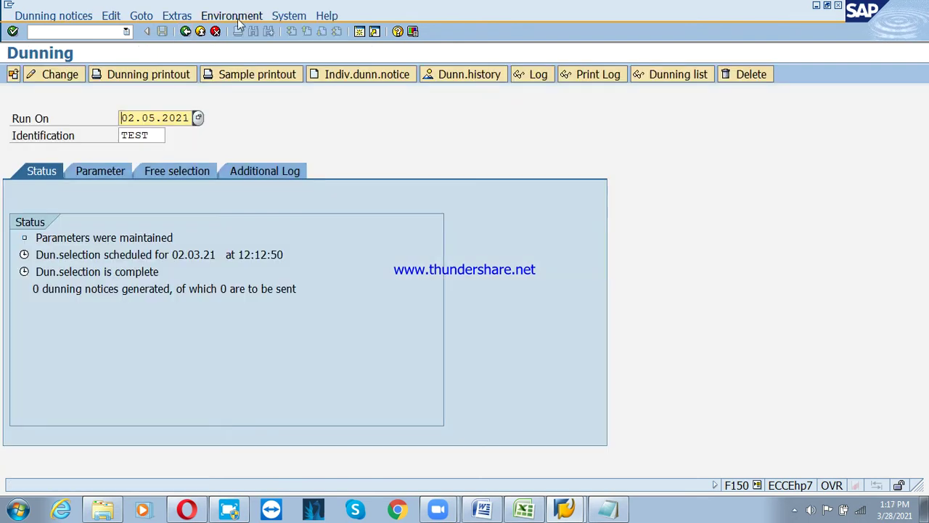
# Review the dunning authorizations list and browse the Extras and Environment menus
pyautogui.click(183, 16)
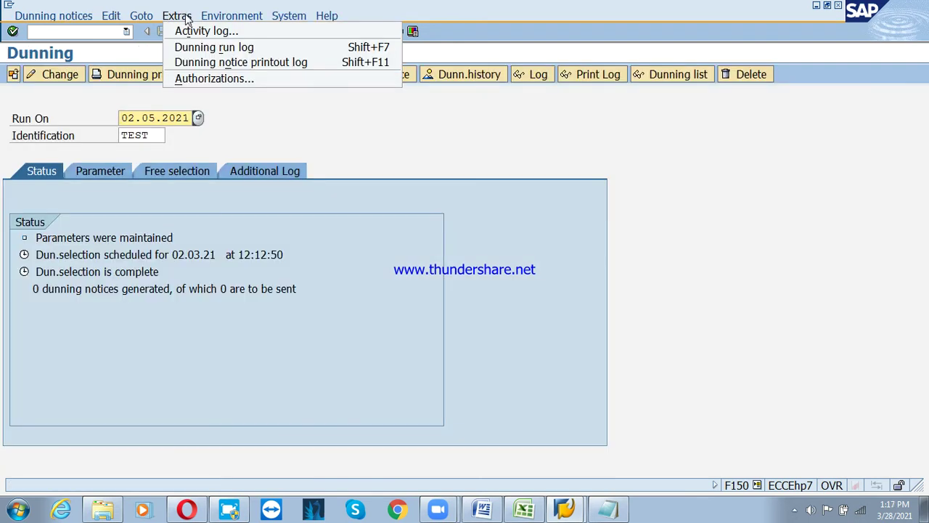
pyautogui.click(224, 82)
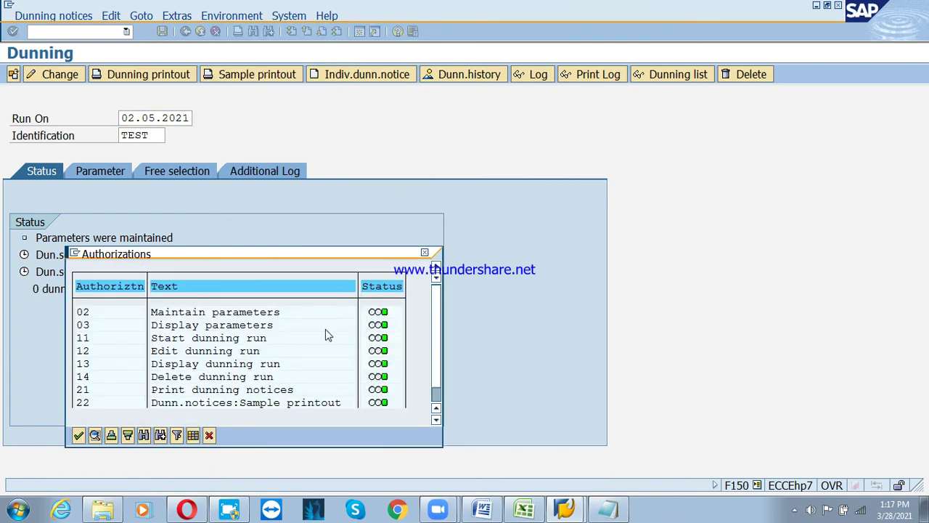
pyautogui.scroll(-1, 236, 378)
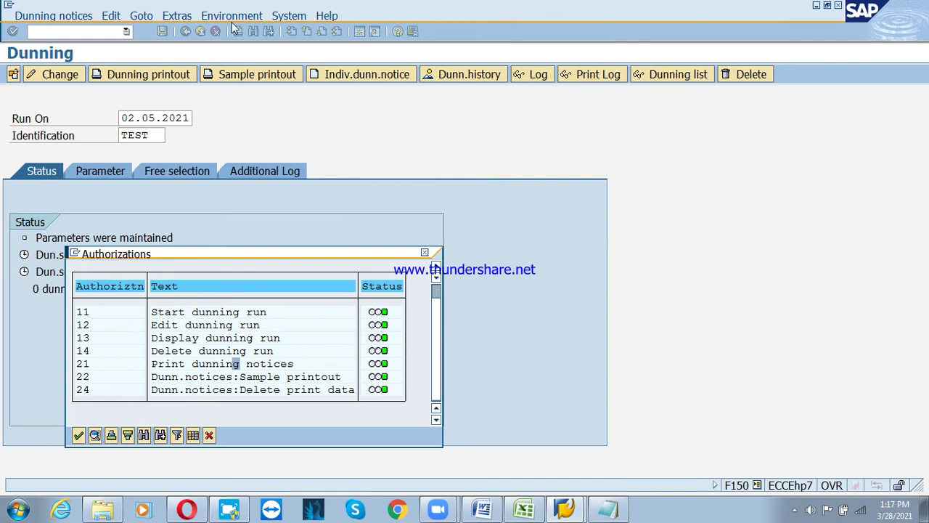
pyautogui.click(209, 435)
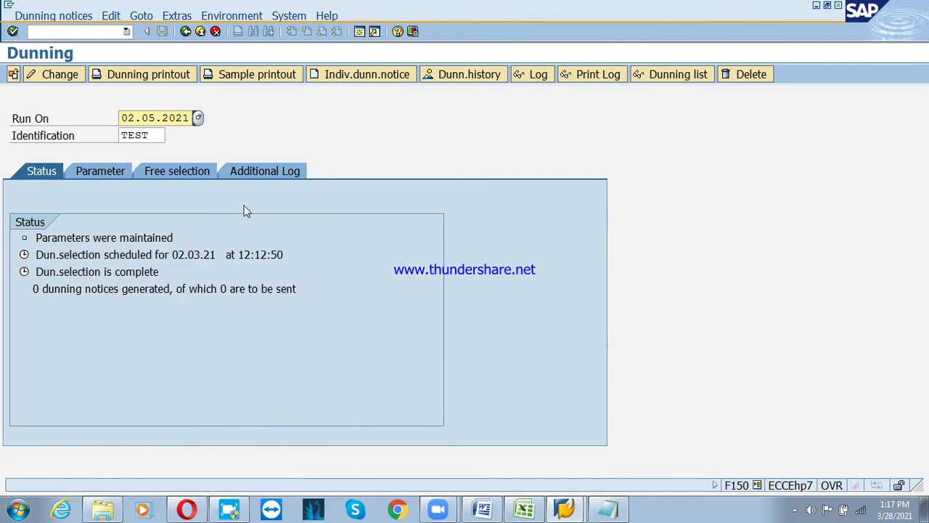
pyautogui.click(179, 17)
pyautogui.moveTo(244, 12)
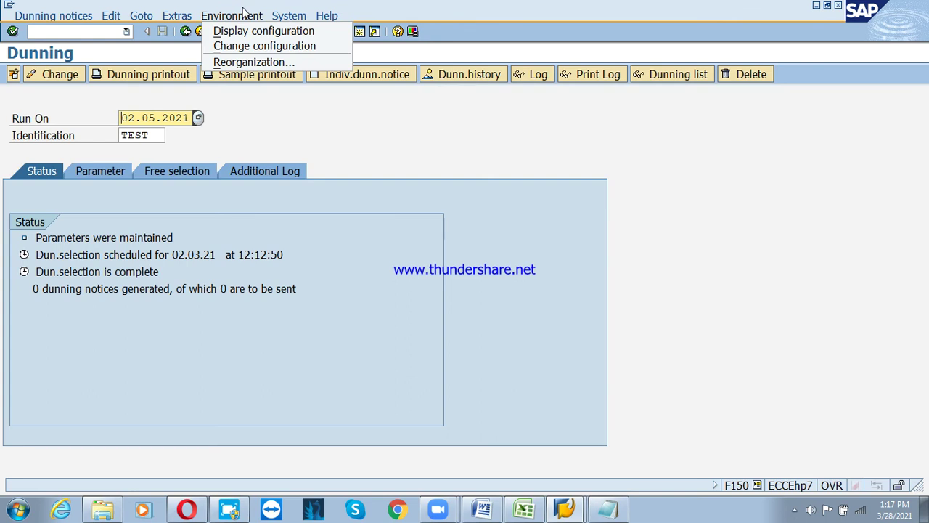
pyautogui.click(278, 14)
pyautogui.click(81, 20)
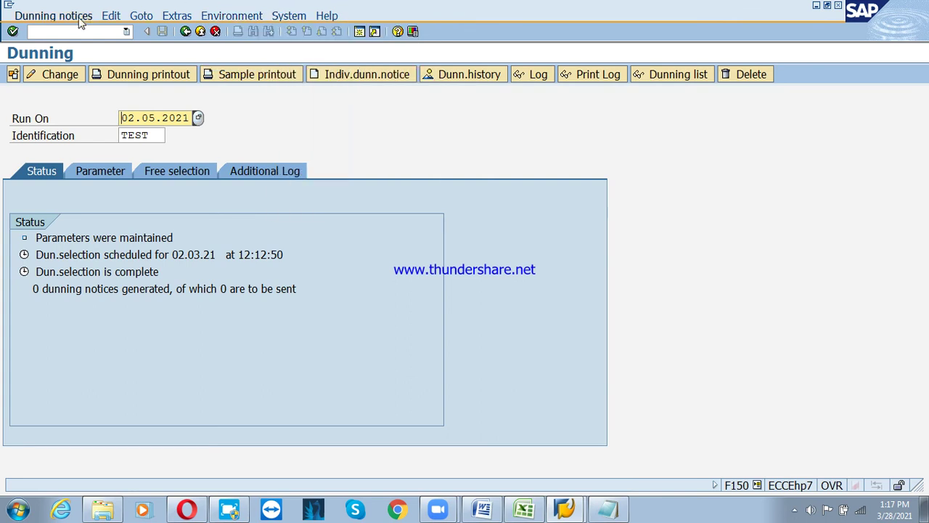
# Schedule the TEST run's dunning notice printout to start on LP01
pyautogui.click(81, 20)
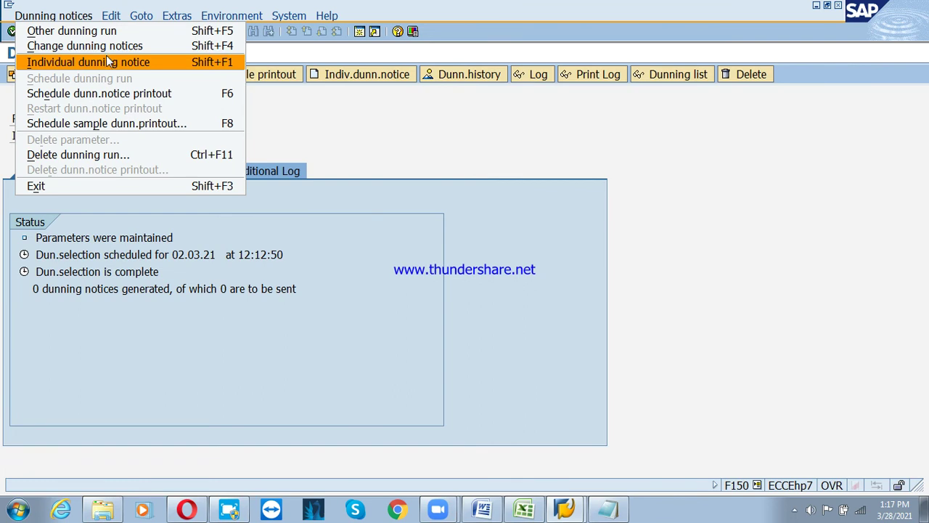
pyautogui.click(109, 93)
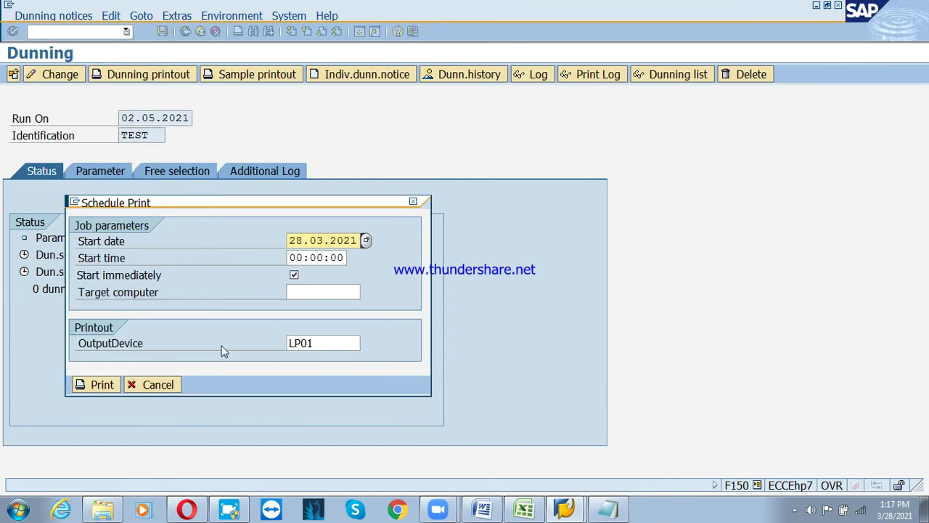
pyautogui.click(99, 385)
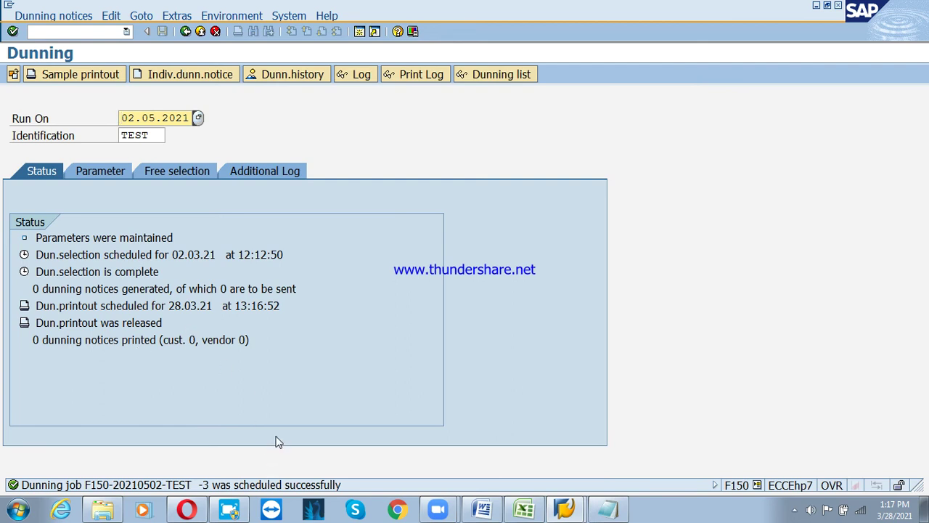
pyautogui.click(197, 120)
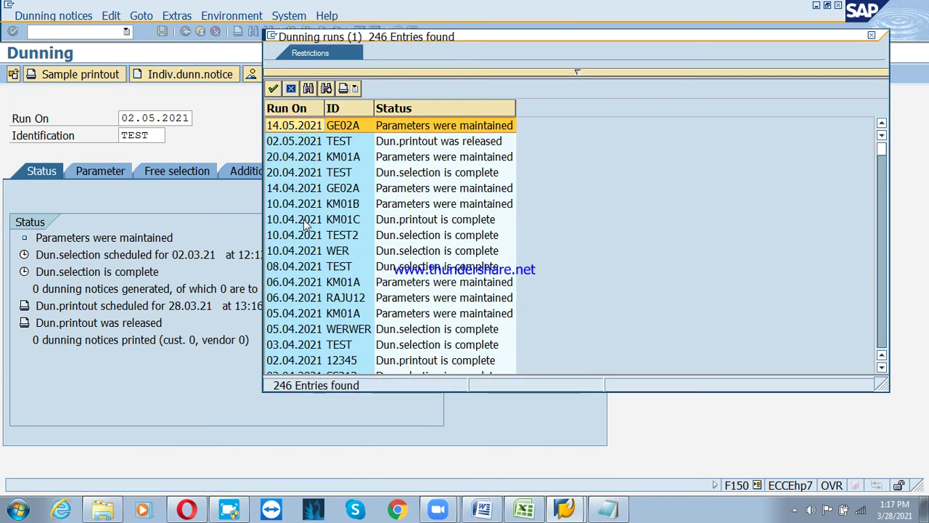
# Load the PSD2 dunning run dated 28.03.2021 from the Run On list
pyautogui.click(301, 329)
pyautogui.scroll(-2, 302, 329)
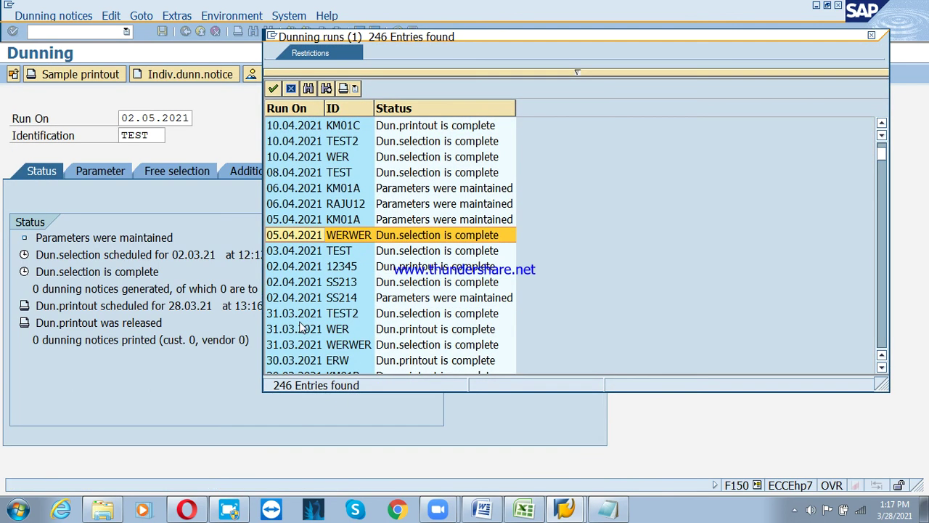
pyautogui.scroll(-2, 301, 328)
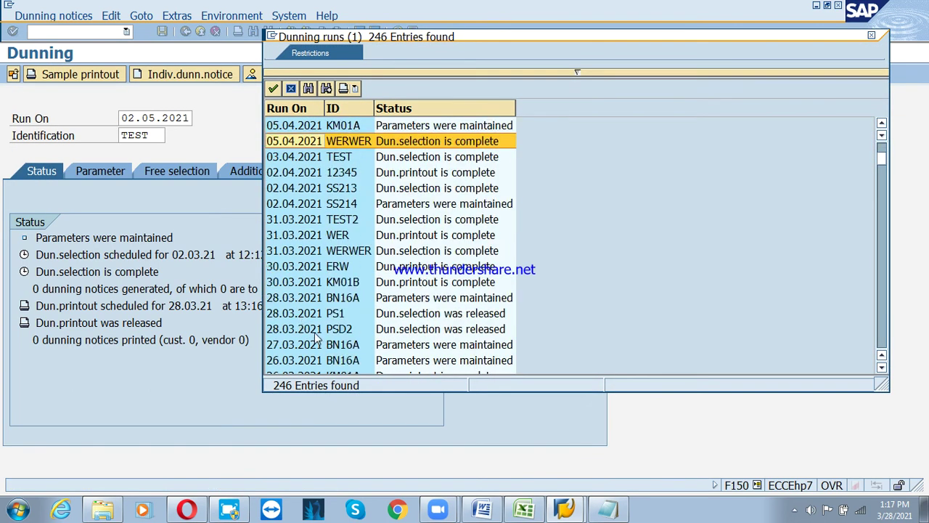
pyautogui.click(315, 329)
pyautogui.doubleClick(315, 329)
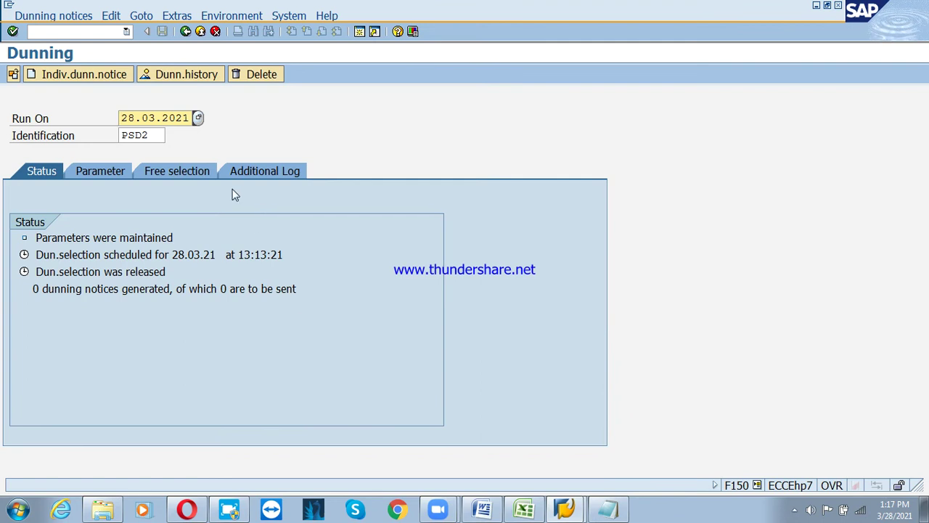
# Check the notices summary, cancel the individual dunning notice form, and return to SAP Easy Access
pyautogui.click(121, 293)
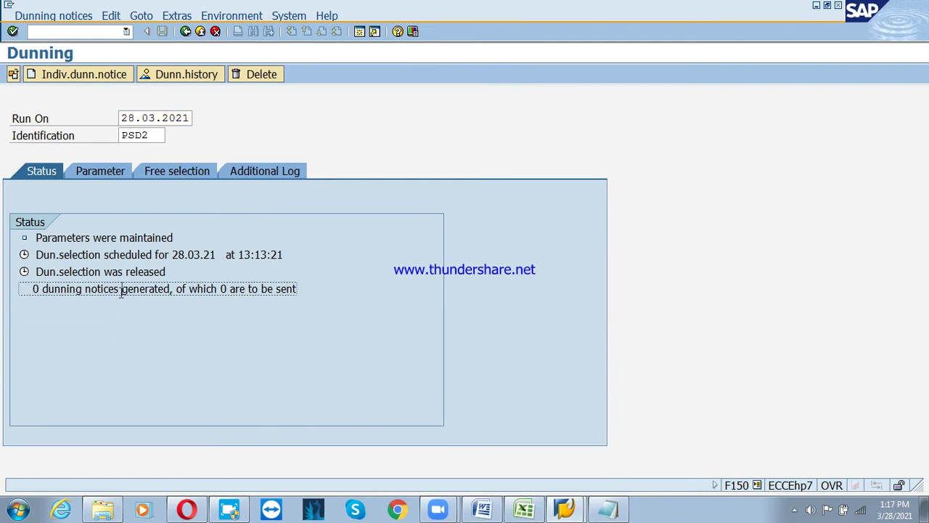
pyautogui.click(94, 76)
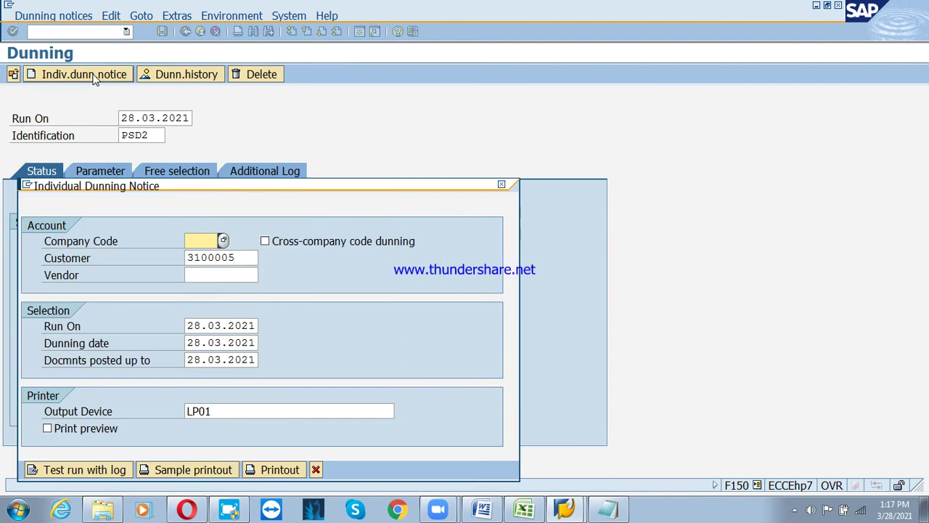
pyautogui.click(316, 469)
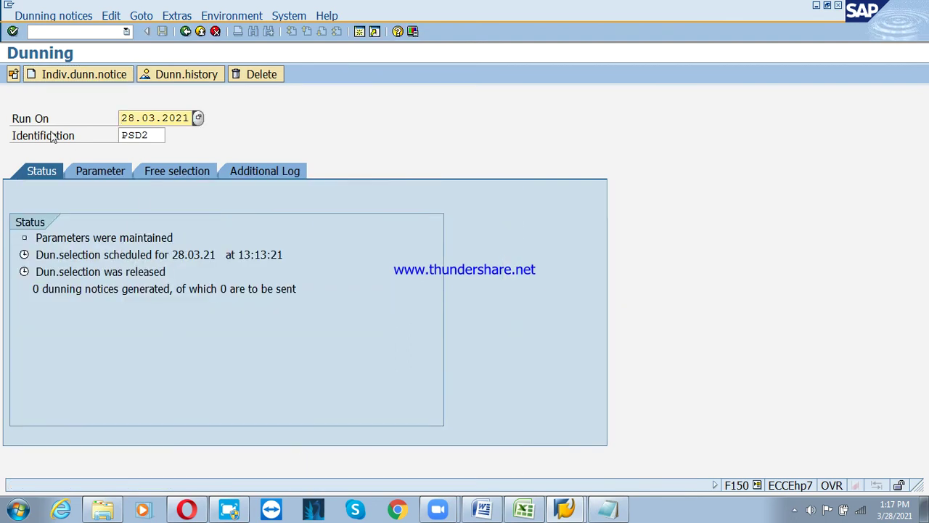
pyautogui.click(187, 33)
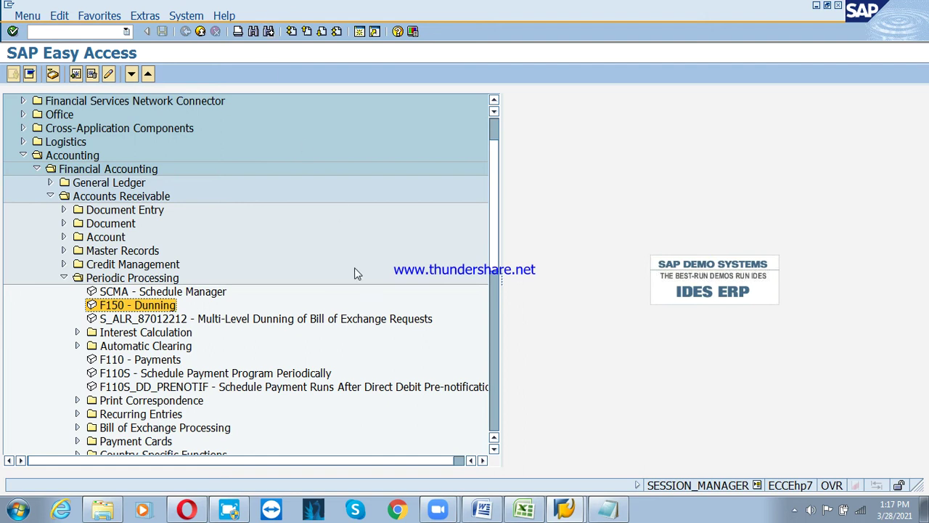
# Open the Account Receivable document from the PRD folder in Windows Explorer
pyautogui.click(122, 514)
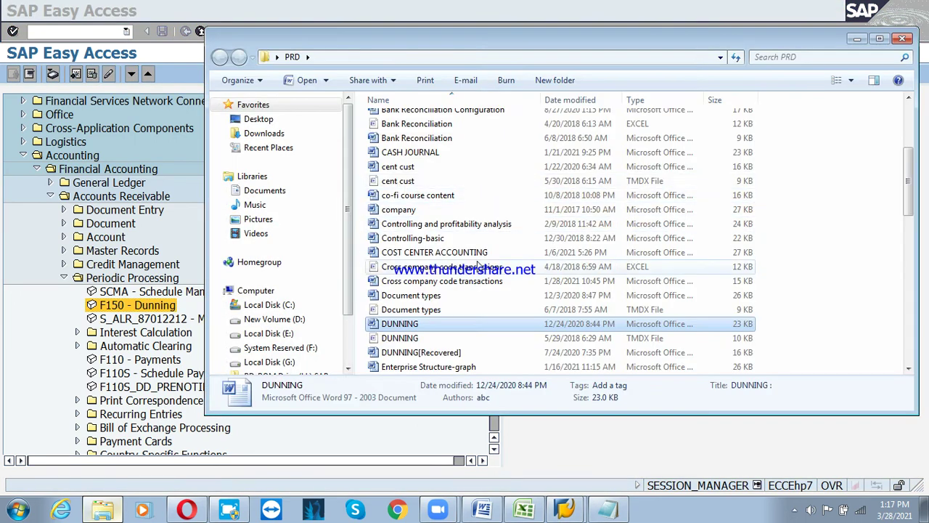
pyautogui.scroll(4, 485, 224)
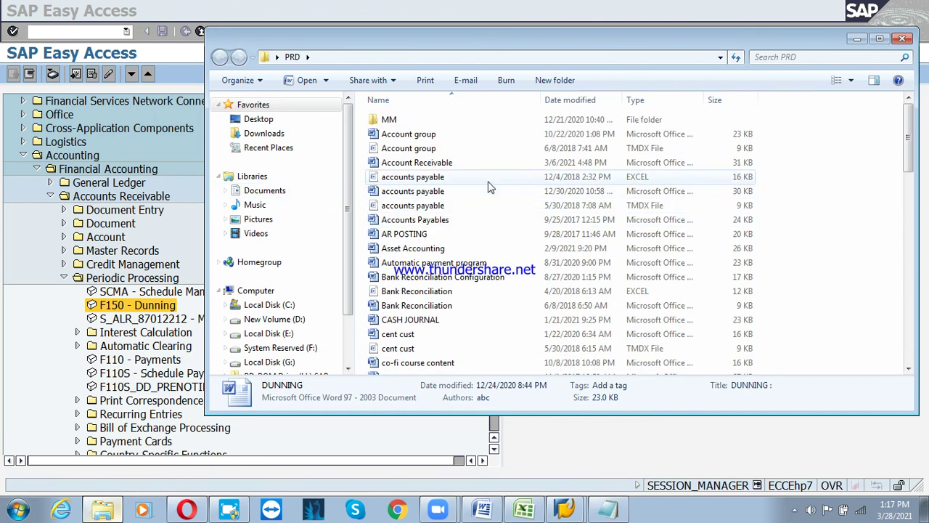
pyautogui.doubleClick(455, 162)
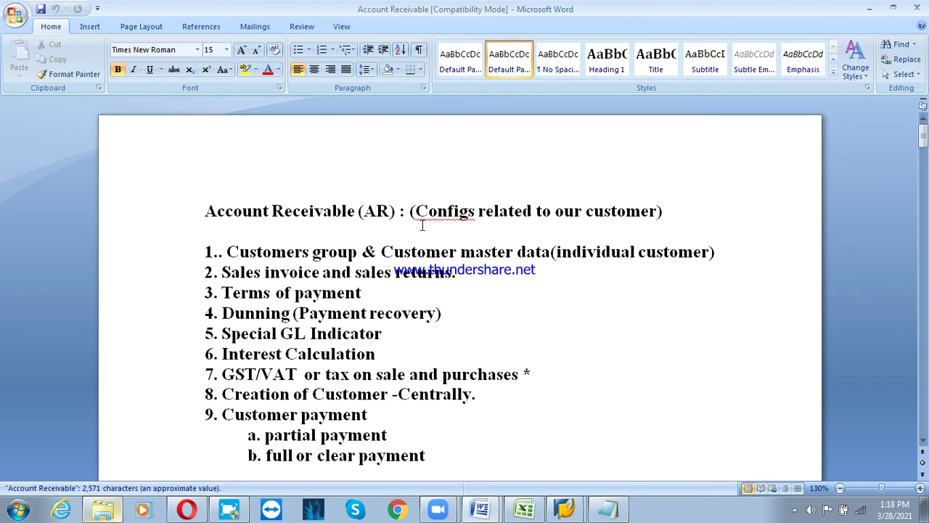
pyautogui.scroll(-1, 421, 223)
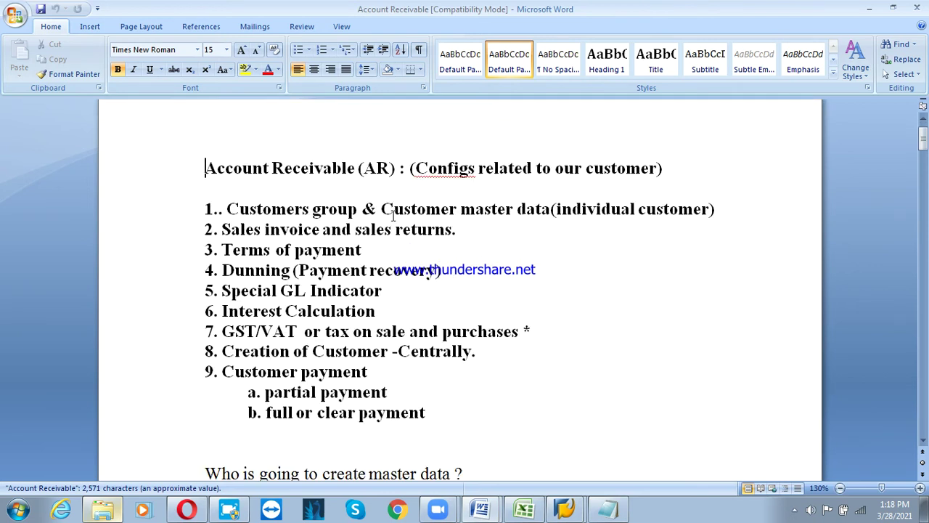
pyautogui.moveTo(329, 209); pyautogui.dragTo(406, 234)
pyautogui.click(362, 209)
pyautogui.click(435, 251)
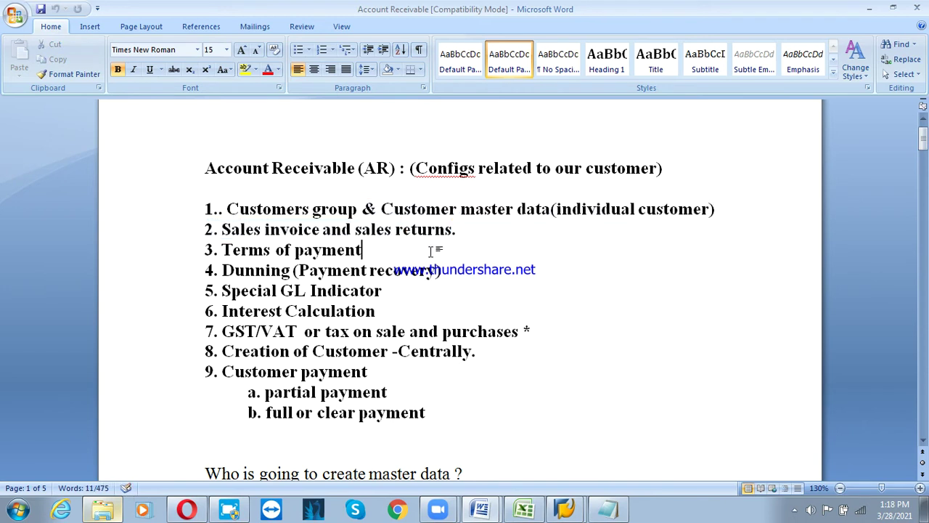
pyautogui.press('Tab')
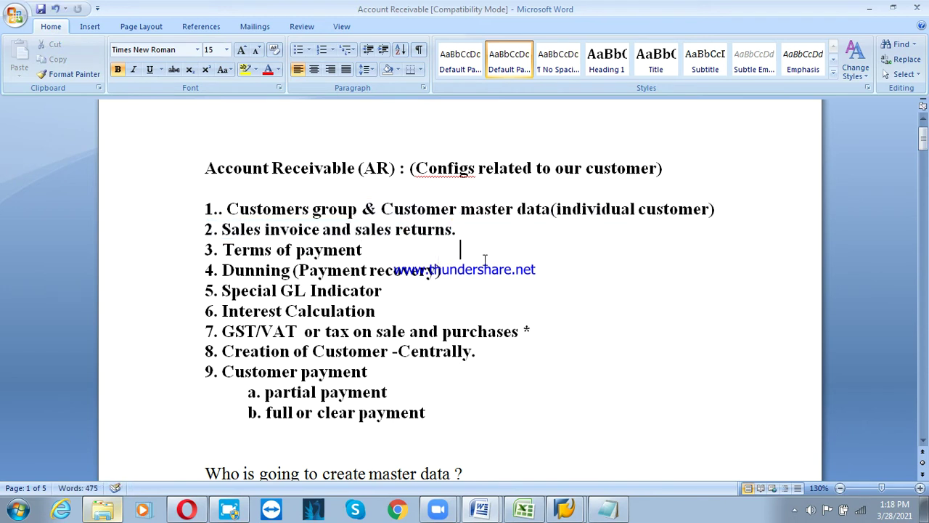
pyautogui.click(366, 278)
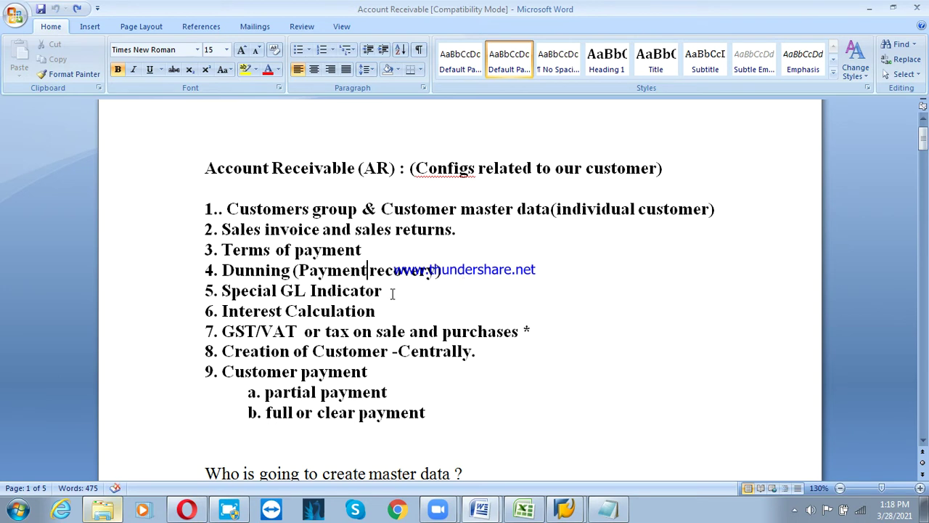
pyautogui.moveTo(392, 294); pyautogui.dragTo(233, 294)
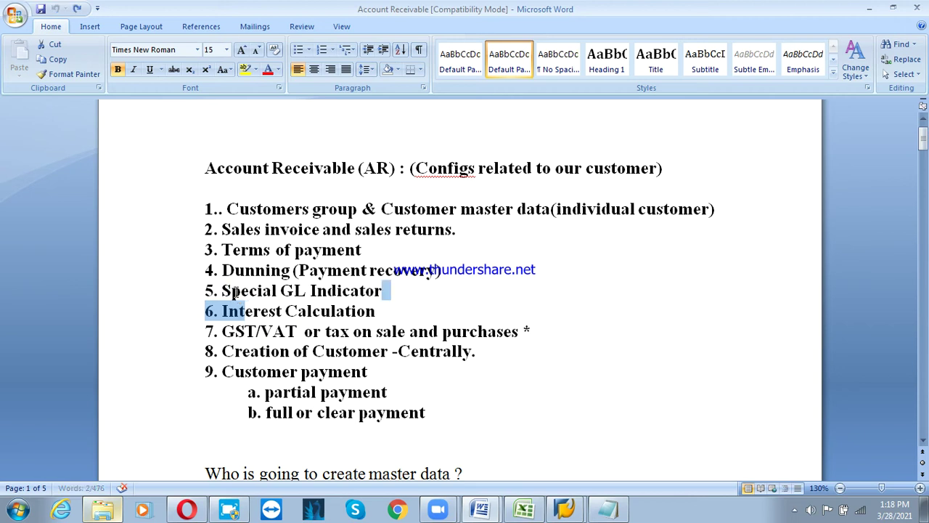
pyautogui.click(432, 310)
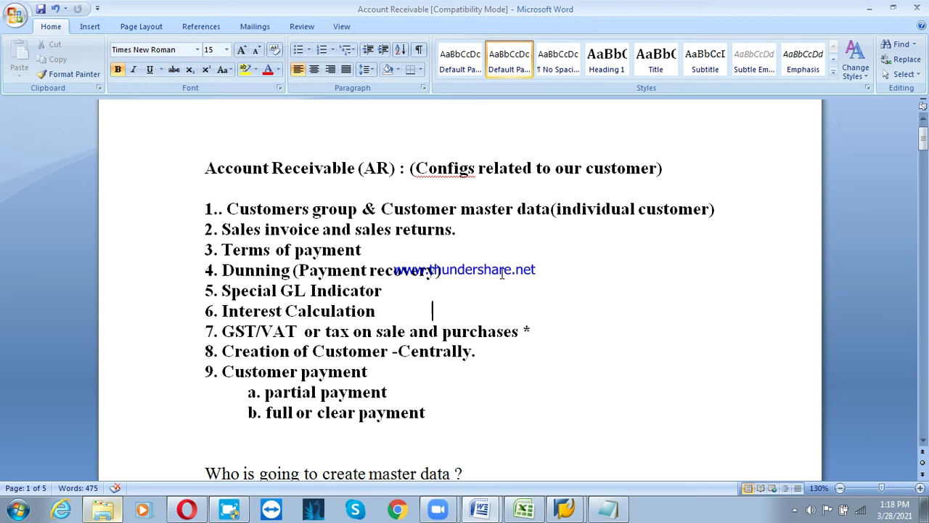
# Switch to SAP, briefly open FBL3N and back out, then start FBL5N
pyautogui.click(567, 510)
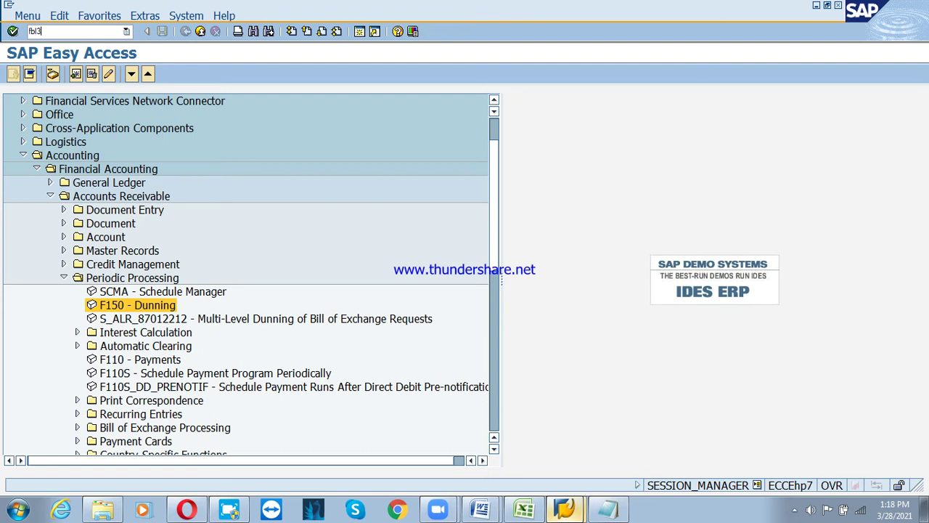
pyautogui.write('fbl3n')
pyautogui.press('Return')
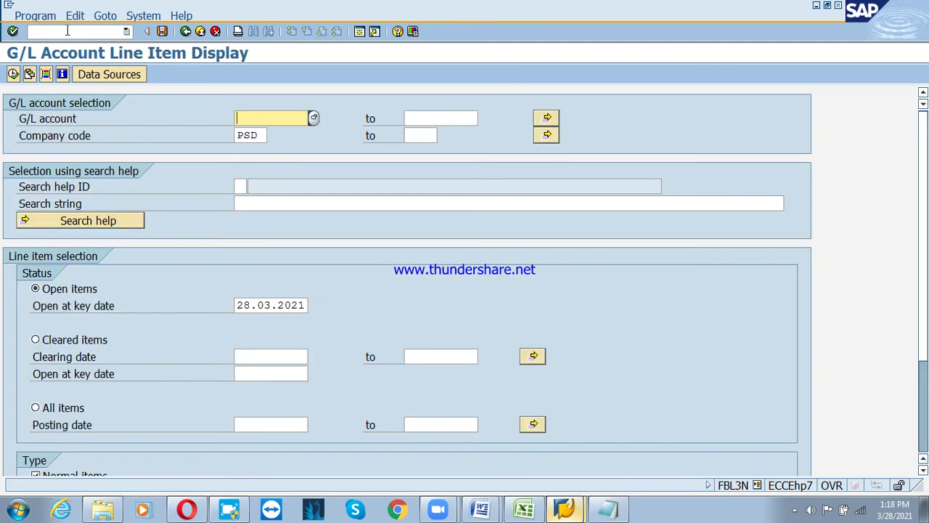
pyautogui.press('F3')
pyautogui.press('F3')
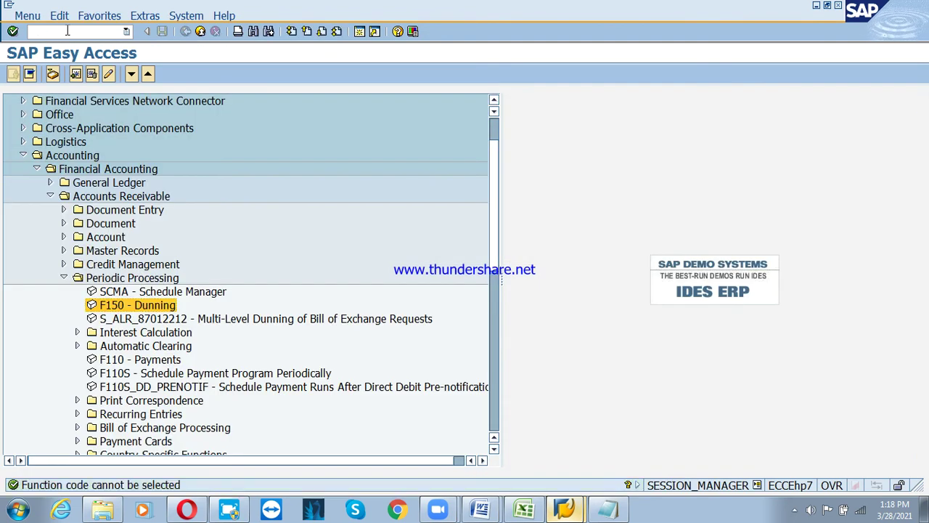
pyautogui.write('fbl')
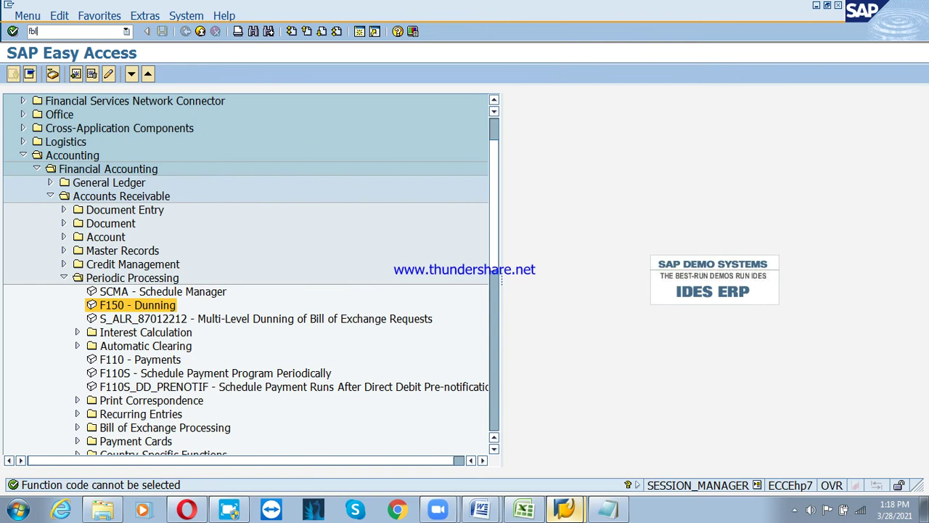
pyautogui.write('5n')
pyautogui.press('Return')
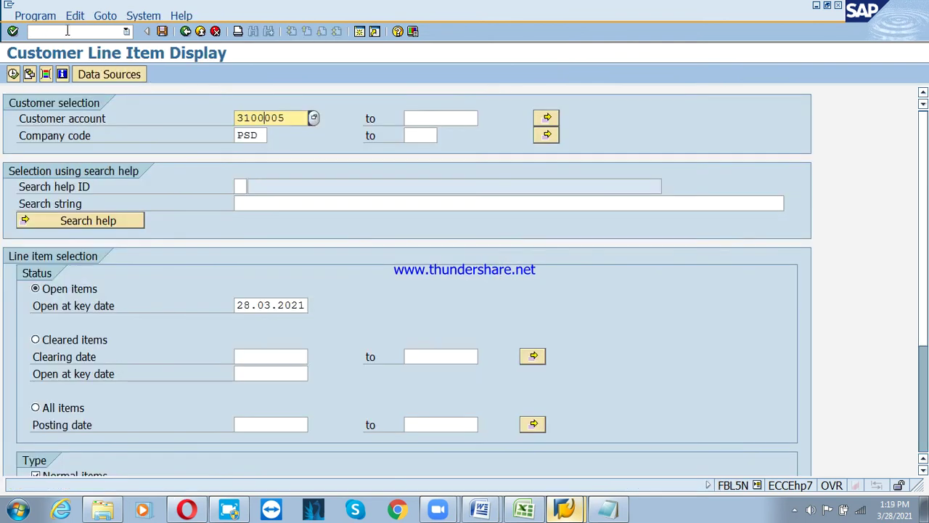
# Set the customer range up to 3100005, choose All items, and execute the report
pyautogui.press('Tab')
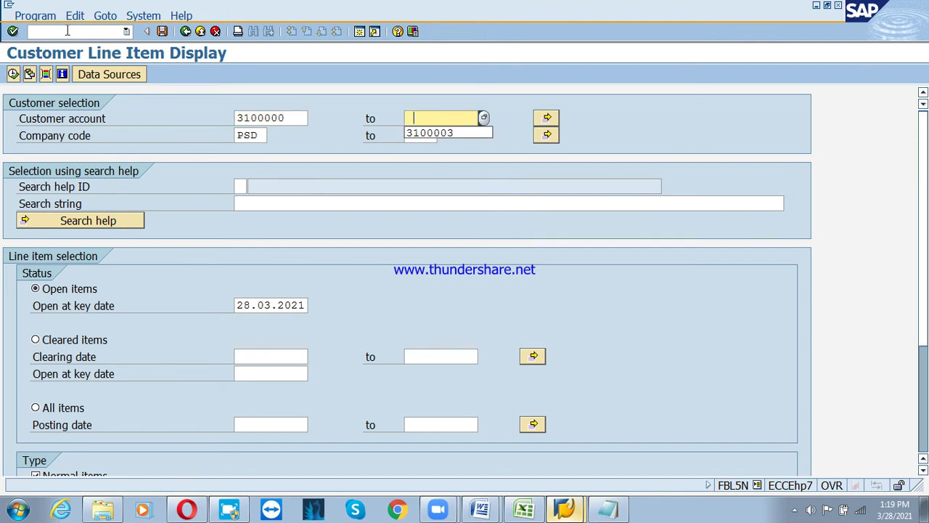
pyautogui.write('310000')
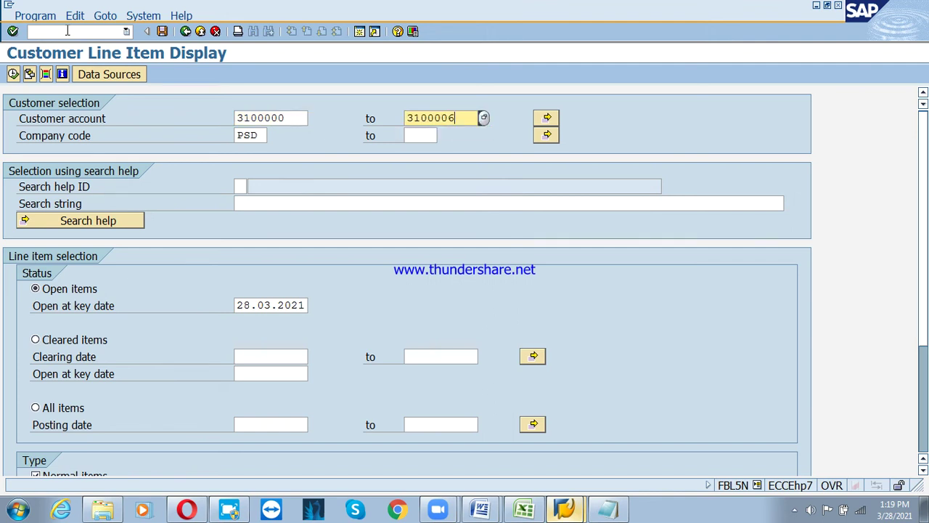
pyautogui.write('5')
pyautogui.click(38, 408)
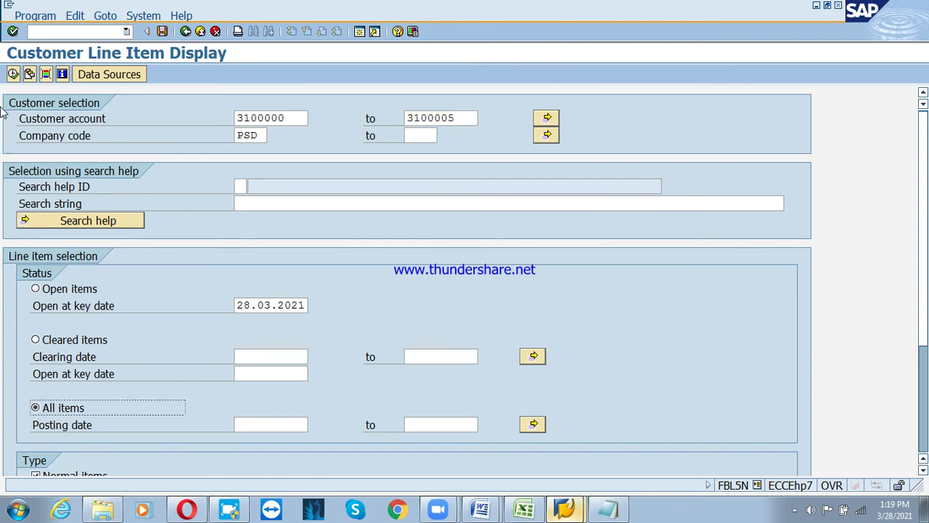
pyautogui.click(14, 74)
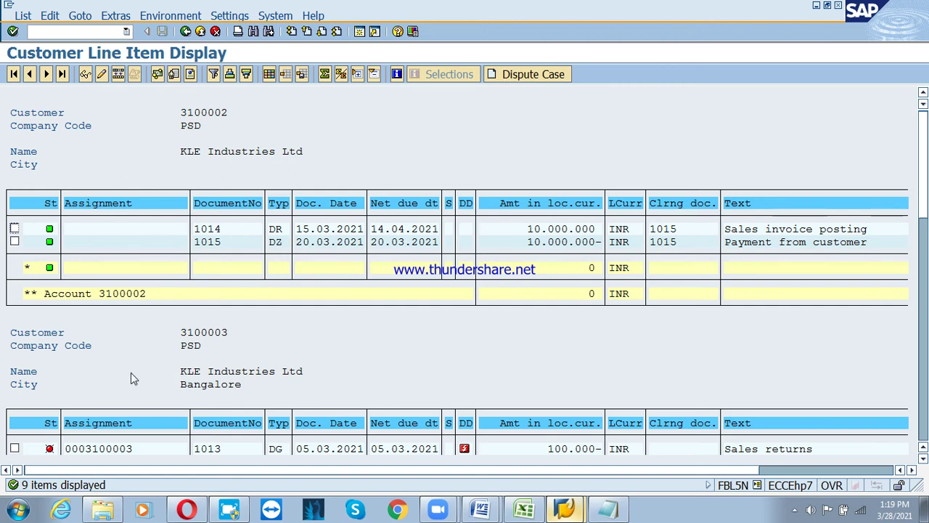
# Scroll through the nine customer line items and their totals
pyautogui.scroll(-5, 253, 373)
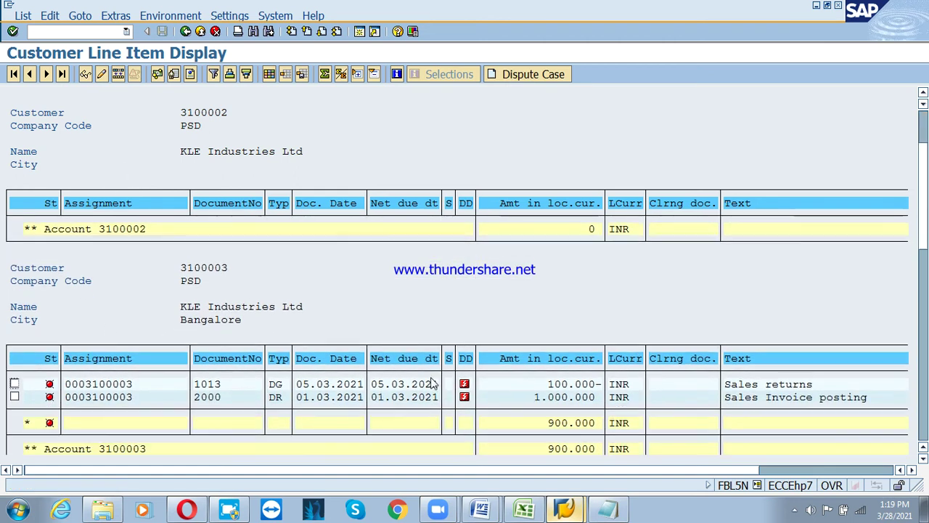
pyautogui.scroll(-5, 433, 382)
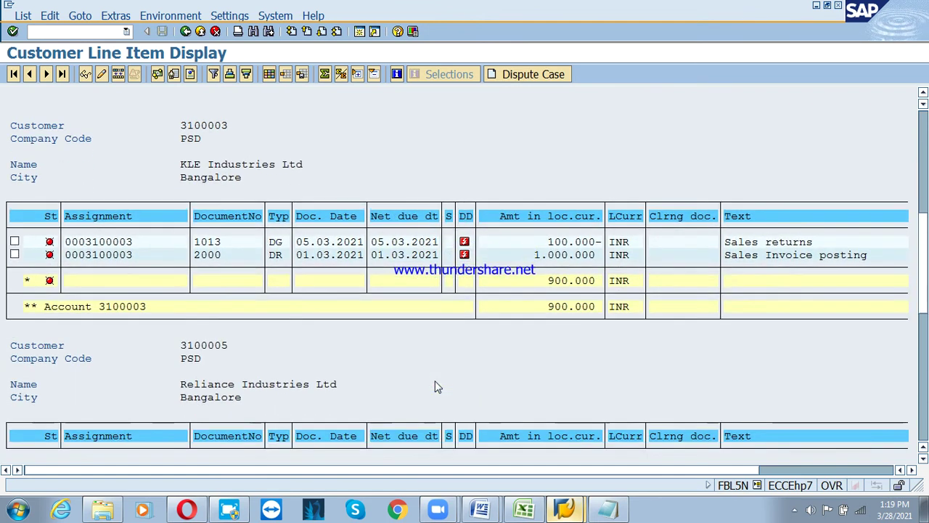
pyautogui.scroll(-5, 435, 385)
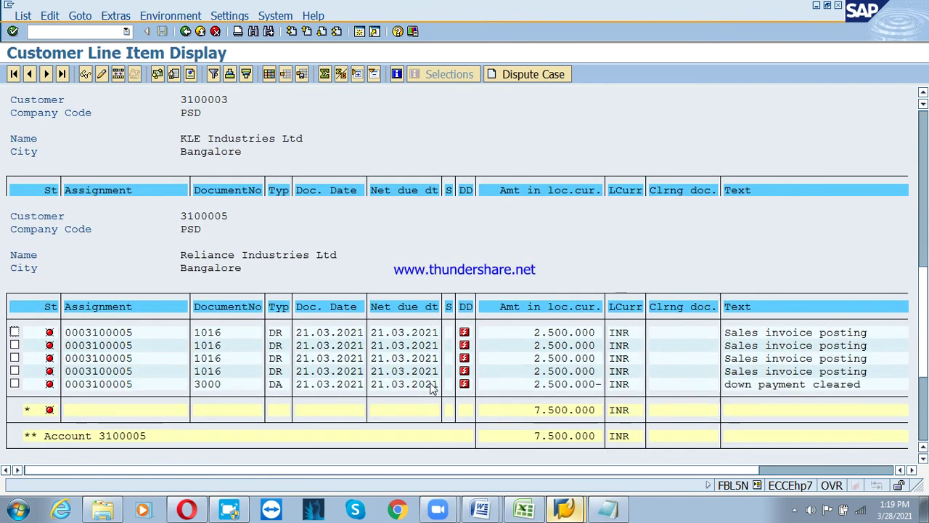
pyautogui.scroll(-2, 428, 385)
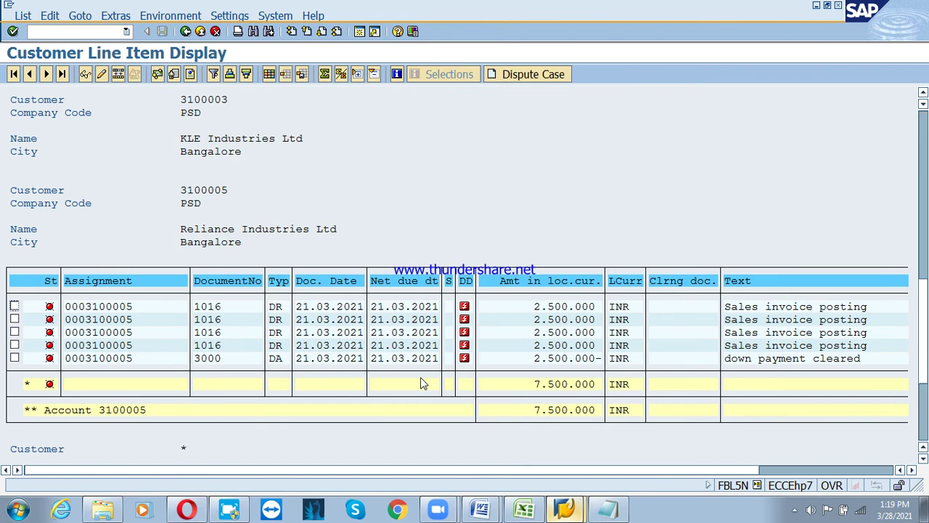
pyautogui.scroll(5, 423, 383)
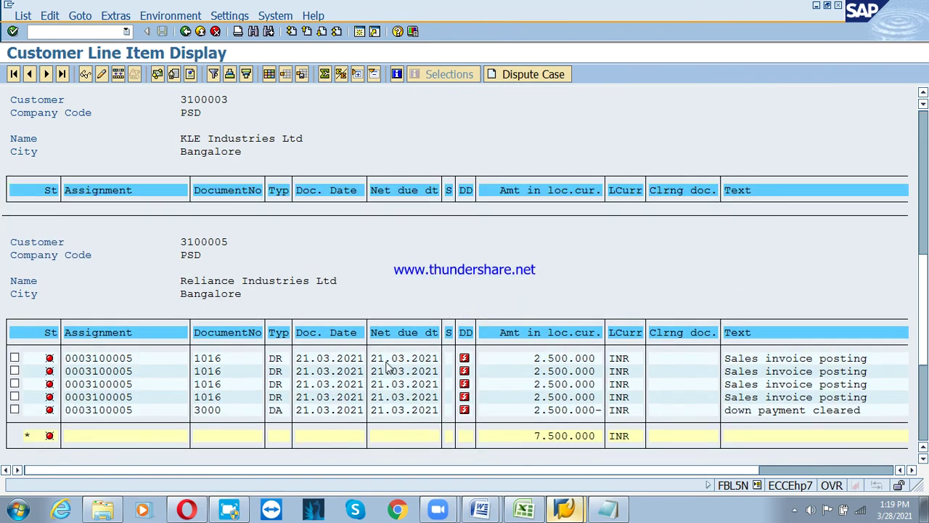
pyautogui.scroll(2, 376, 359)
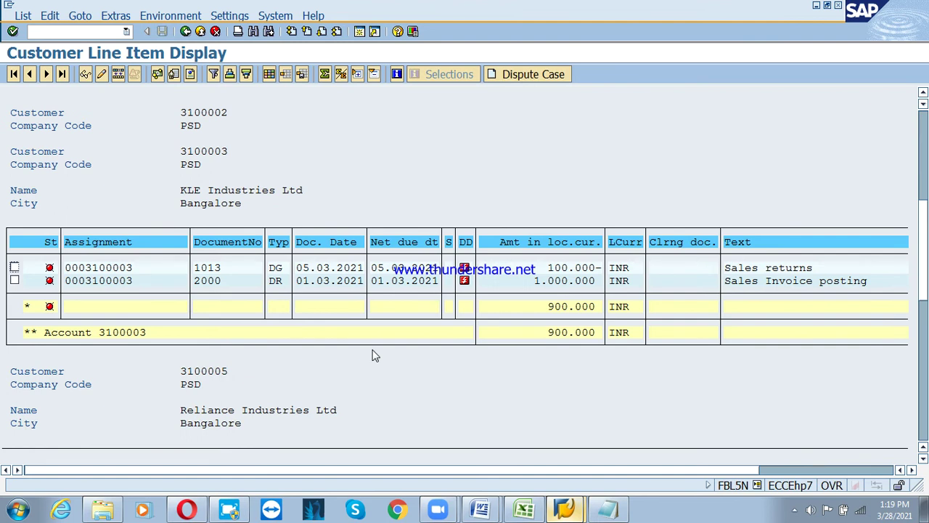
pyautogui.scroll(2, 374, 355)
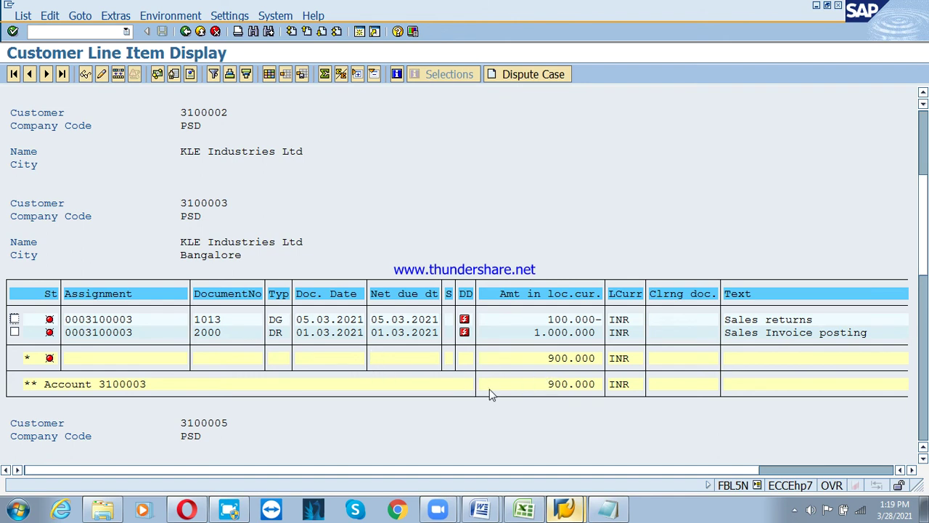
pyautogui.scroll(1, 529, 380)
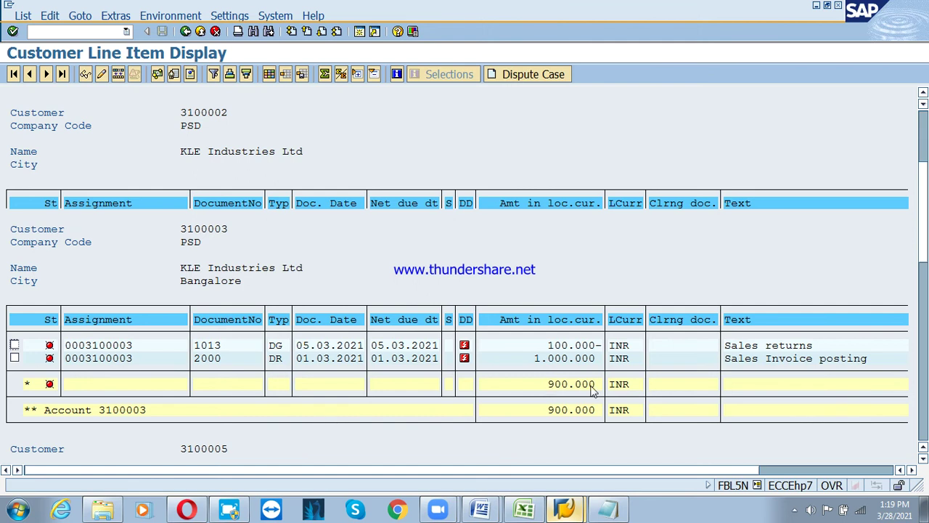
pyautogui.scroll(1, 428, 370)
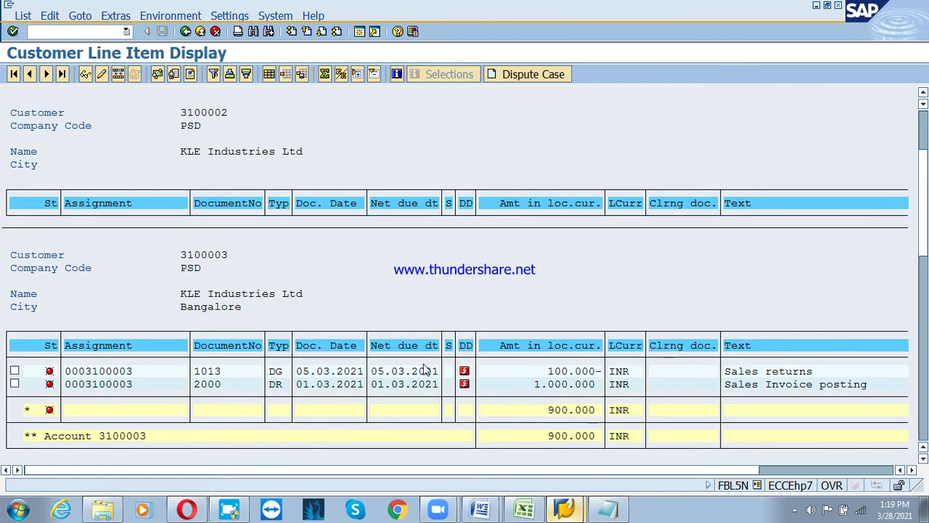
pyautogui.scroll(3, 423, 369)
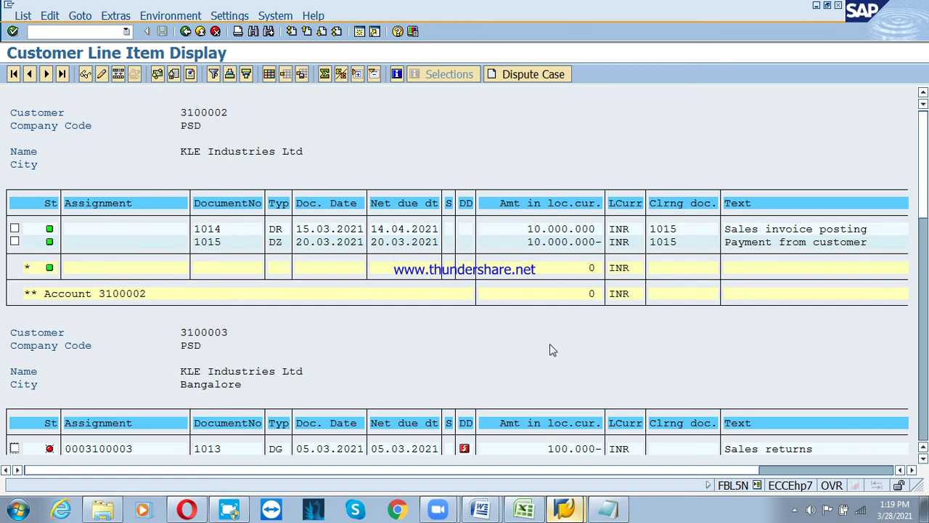
# Review the list once more, then go back twice to SAP Easy Access
pyautogui.scroll(-5, 463, 357)
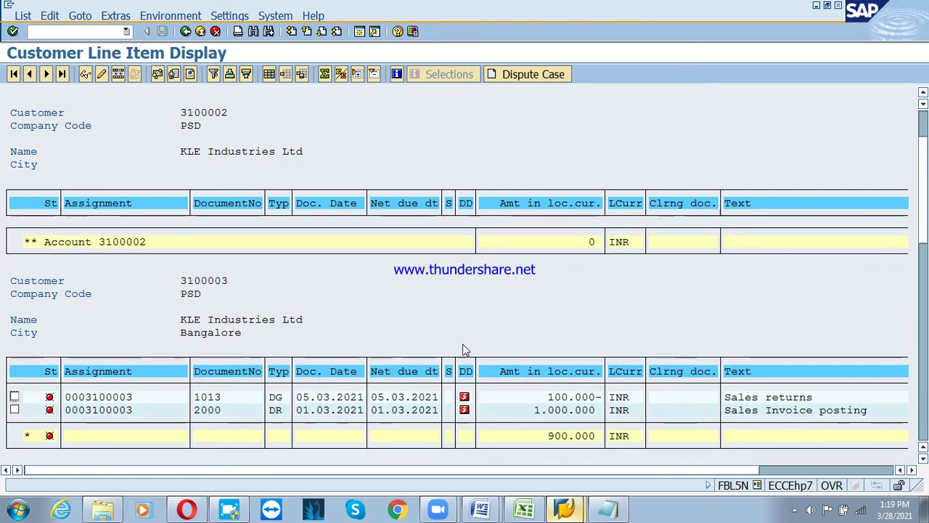
pyautogui.scroll(-1, 392, 349)
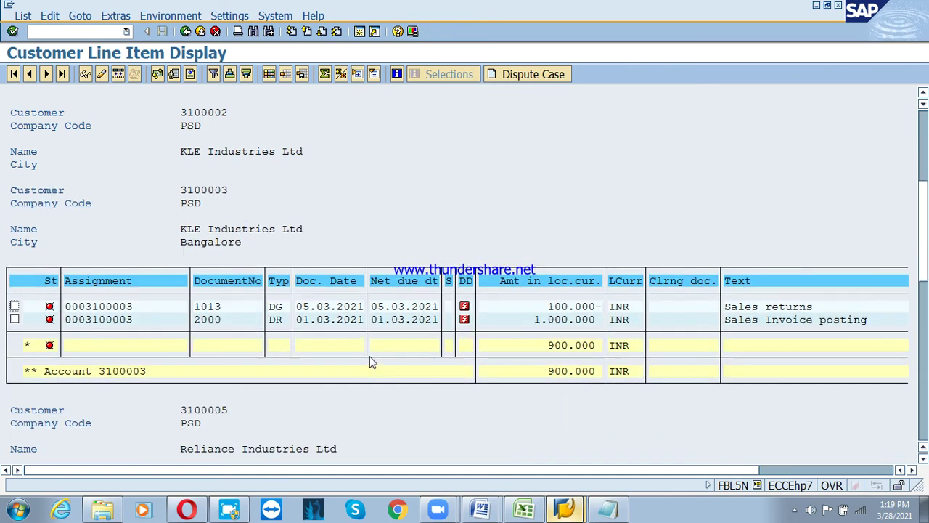
pyautogui.scroll(-1, 372, 356)
pyautogui.scroll(-1, 373, 357)
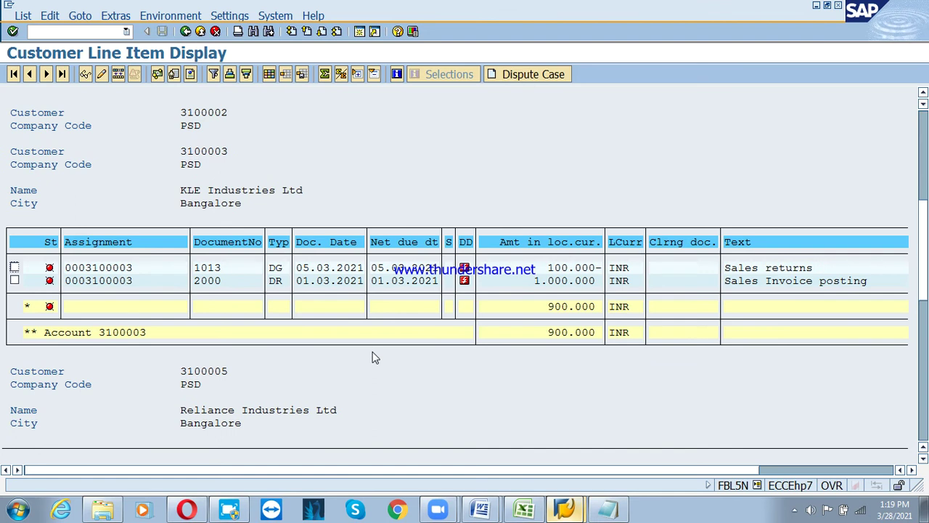
pyautogui.scroll(-1, 376, 357)
pyautogui.scroll(4, 380, 282)
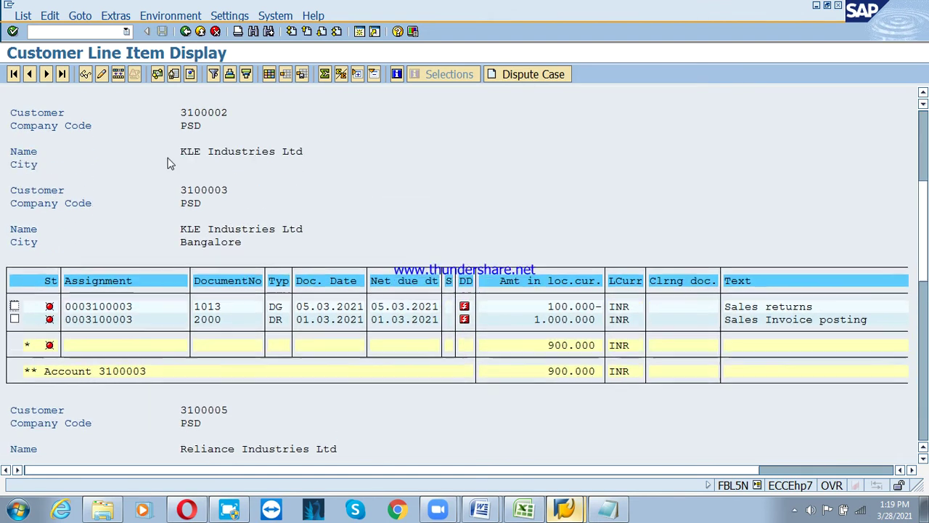
pyautogui.click(200, 31)
pyautogui.click(201, 31)
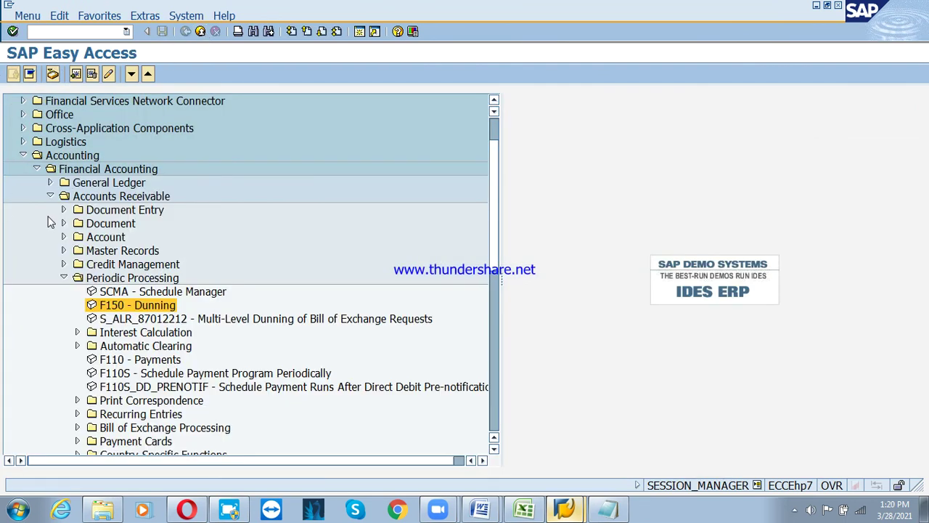
# Start FB70 in company code PSD and pick customer Reliance Industries Ltd
pyautogui.click(63, 210)
pyautogui.doubleClick(164, 223)
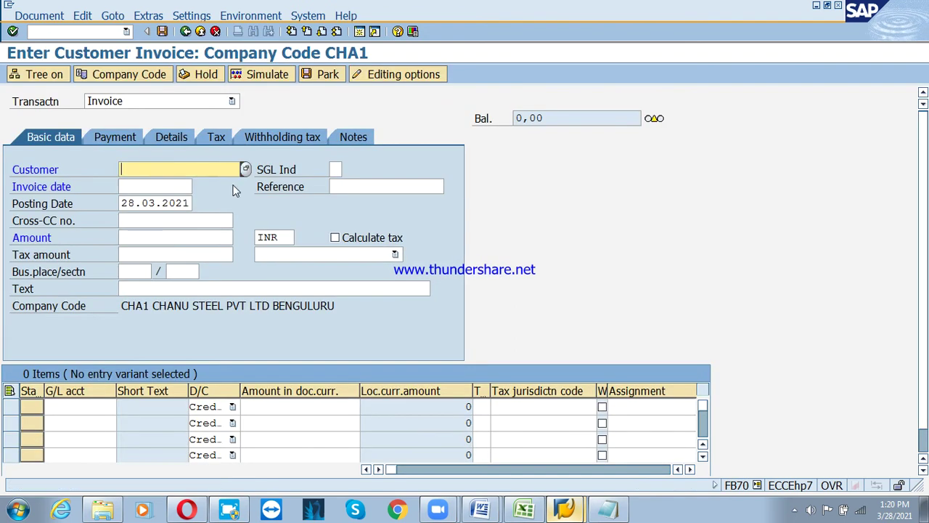
pyautogui.click(124, 81)
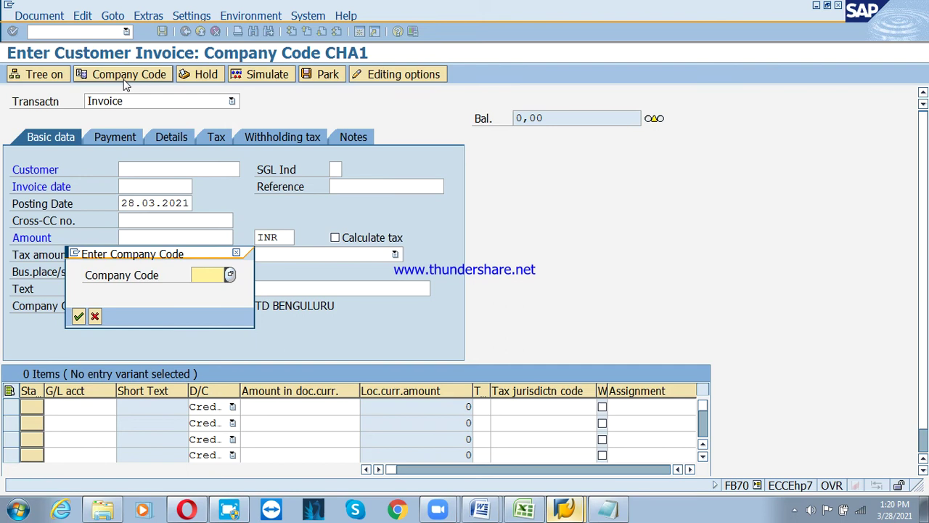
pyautogui.write('psd')
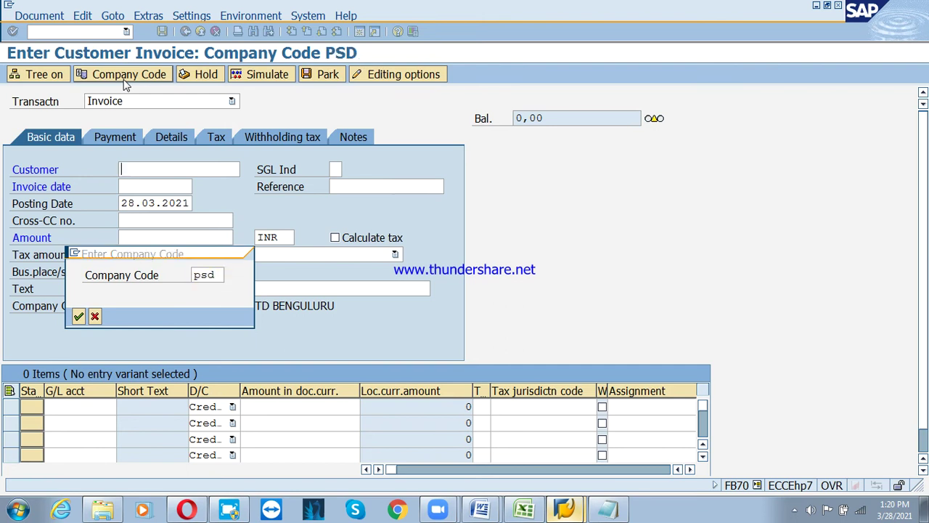
pyautogui.press('Return')
pyautogui.click(247, 169)
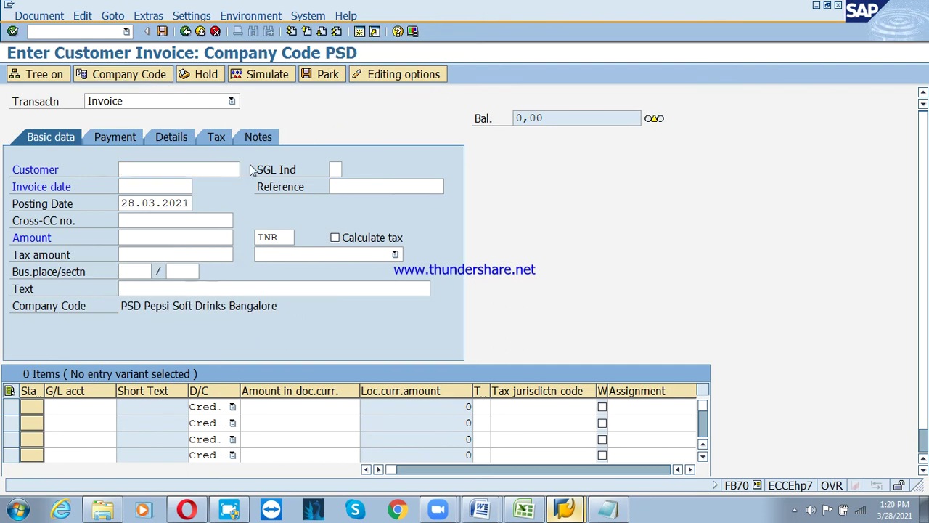
pyautogui.press('Return')
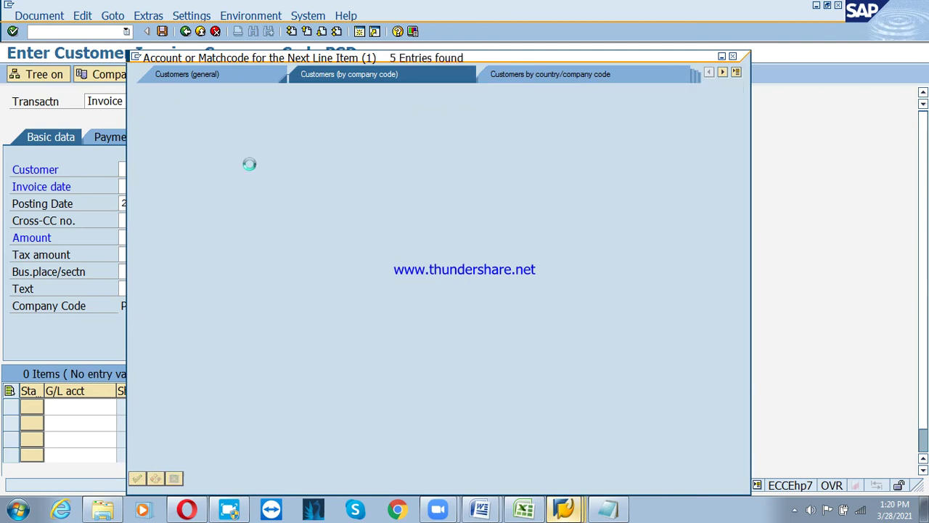
pyautogui.press('Down')
pyautogui.press('Down')
pyautogui.press('Down')
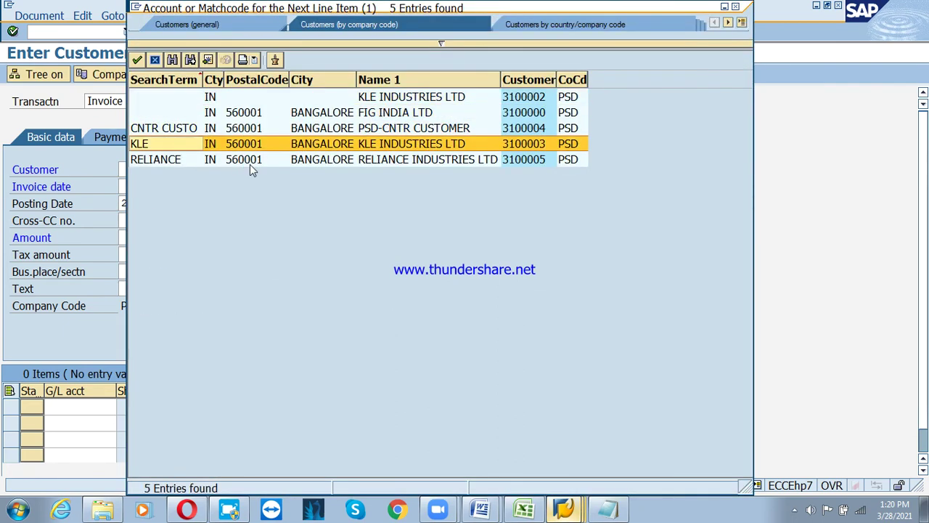
pyautogui.press('Down')
pyautogui.press('Return')
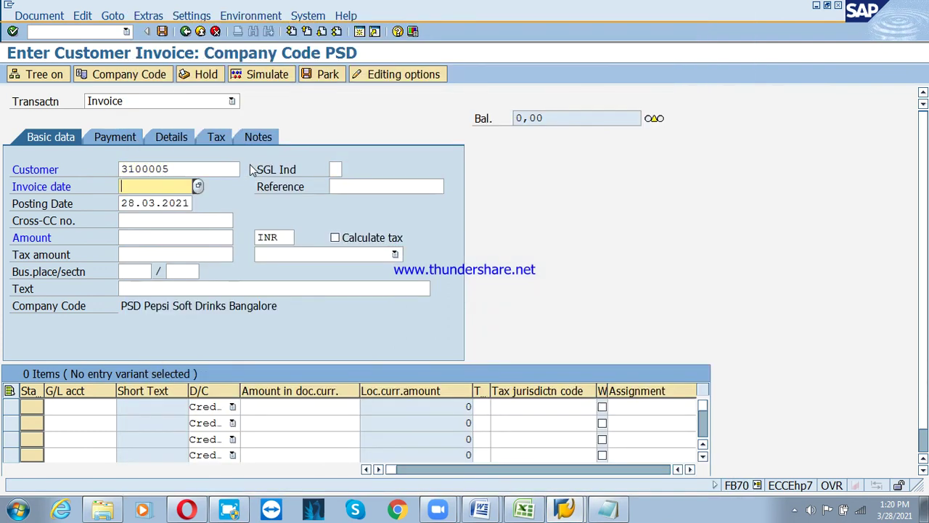
# Enter invoice date 01.02.2021, amount 1000000 and text 'Sales invoice posting'
pyautogui.write('01.')
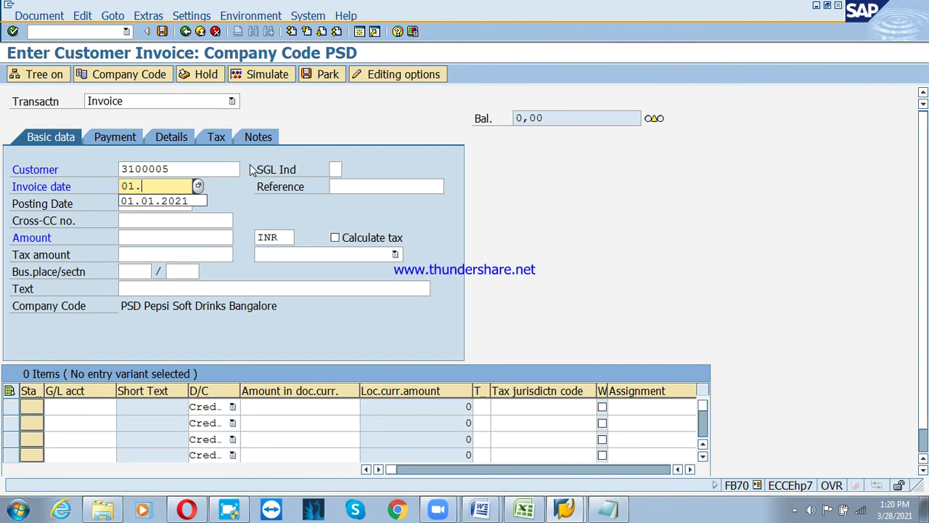
pyautogui.write('02.20')
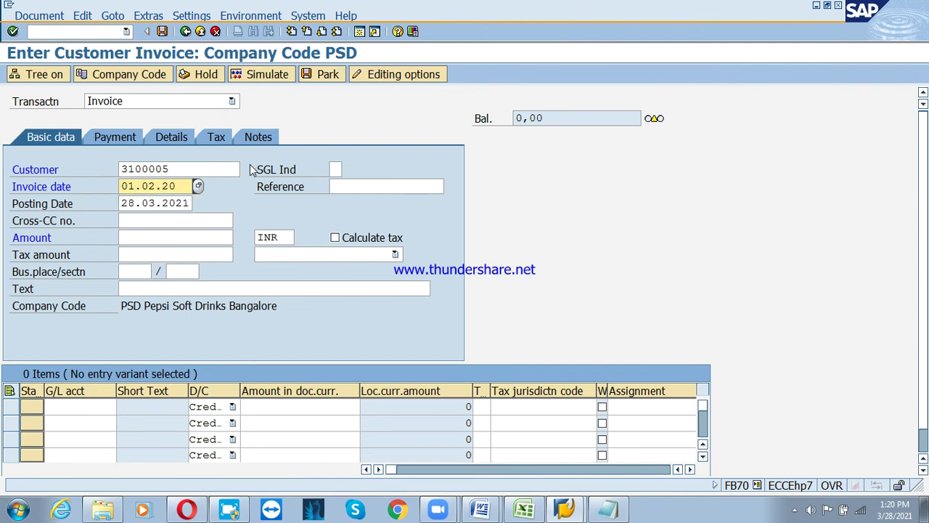
pyautogui.write('21')
pyautogui.press('Tab')
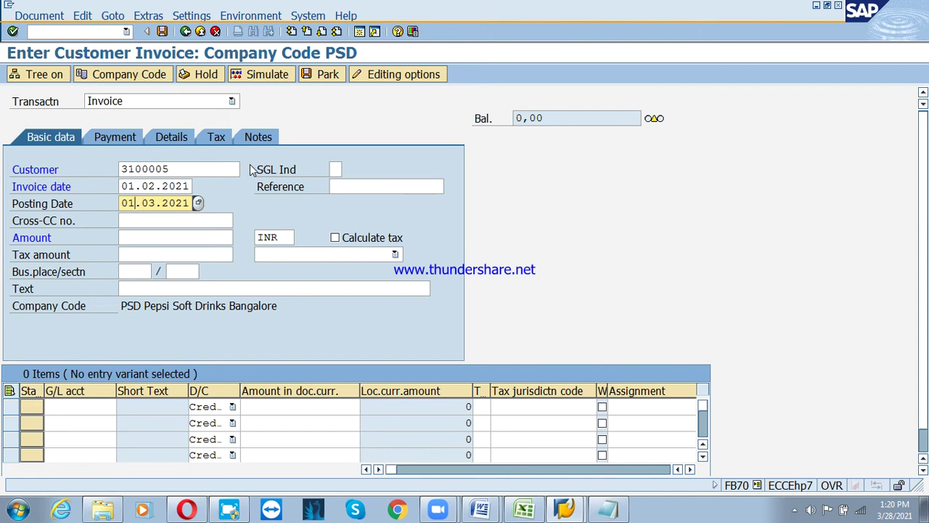
pyautogui.press('Tab')
pyautogui.press('Tab')
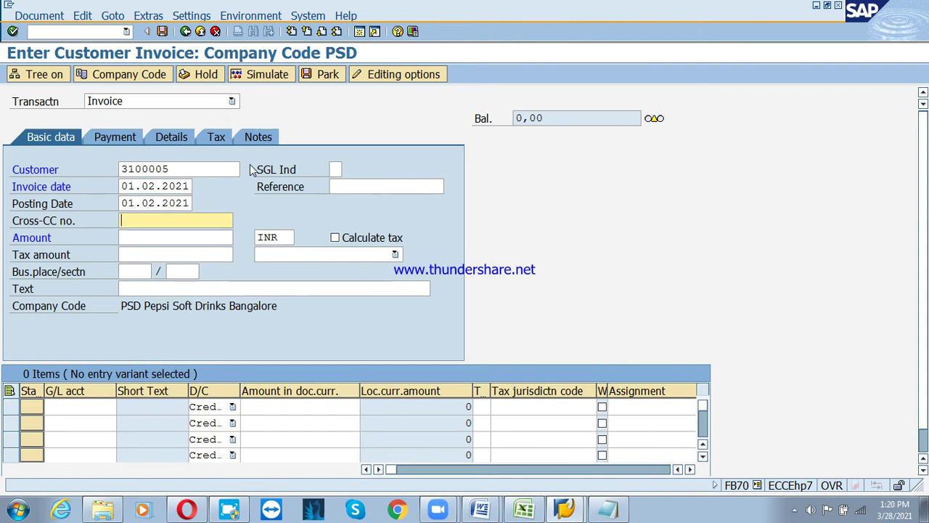
pyautogui.write('1000000')
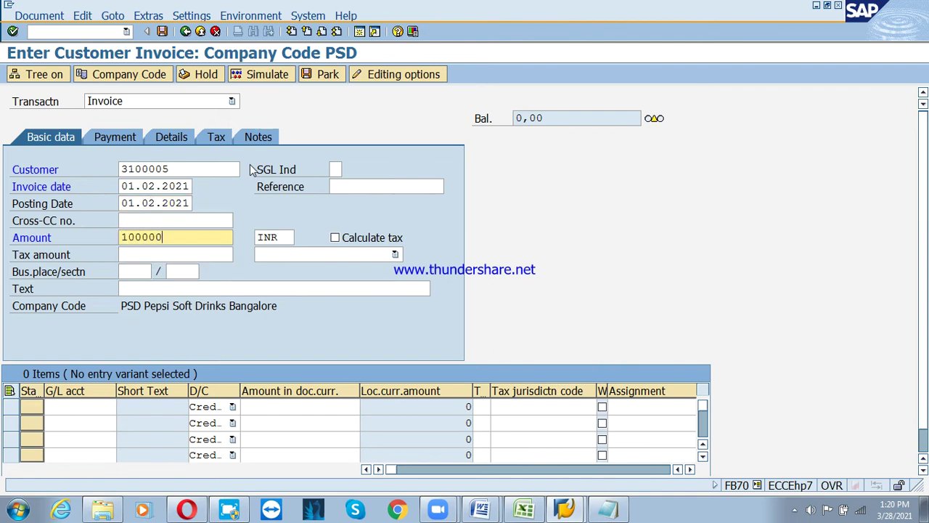
pyautogui.press('Tab')
pyautogui.press('Tab')
pyautogui.press('Tab')
pyautogui.press('Tab')
pyautogui.press('Tab')
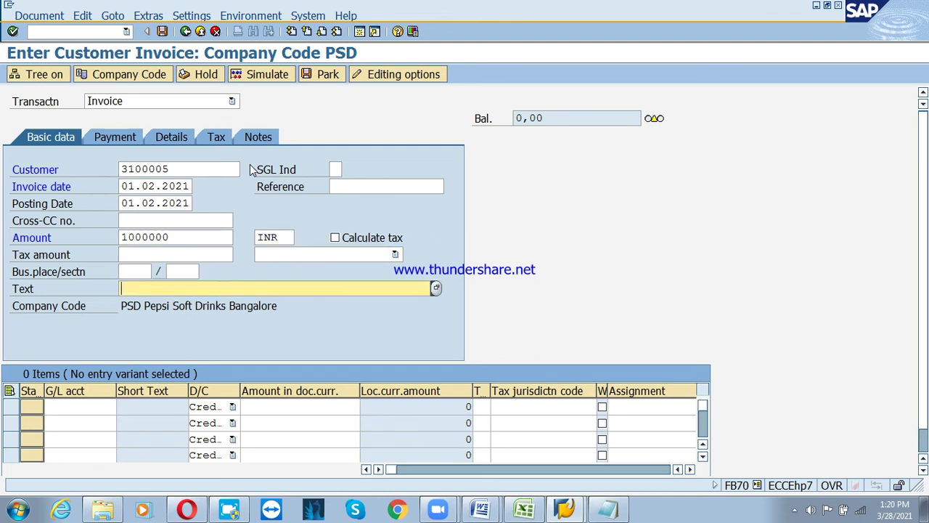
pyautogui.write('sa')
pyautogui.press('Down')
pyautogui.press('Return')
pyautogui.press('Return')
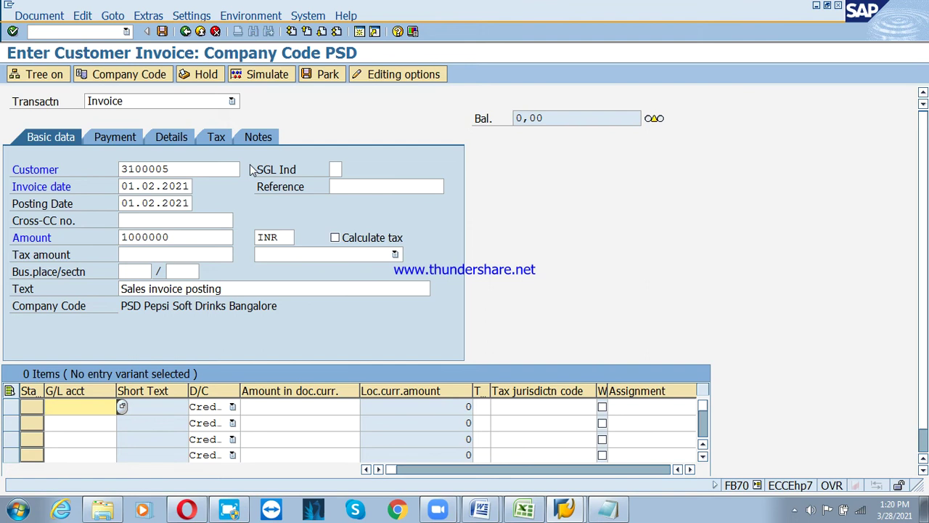
# Add a G/L 300000 line, then cancel the invoice without saving after the authorization error
pyautogui.write('300000')
pyautogui.press('Tab')
pyautogui.press('Tab')
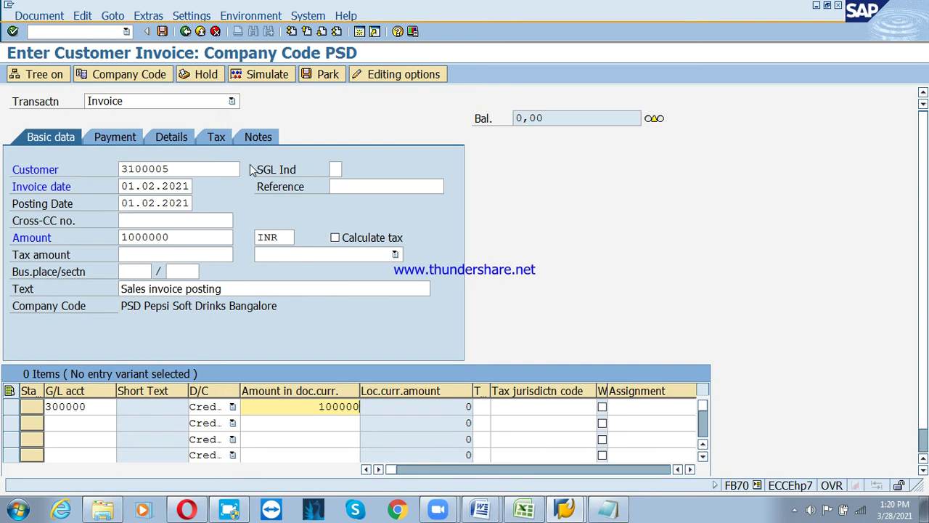
pyautogui.press('Return')
pyautogui.press('Return')
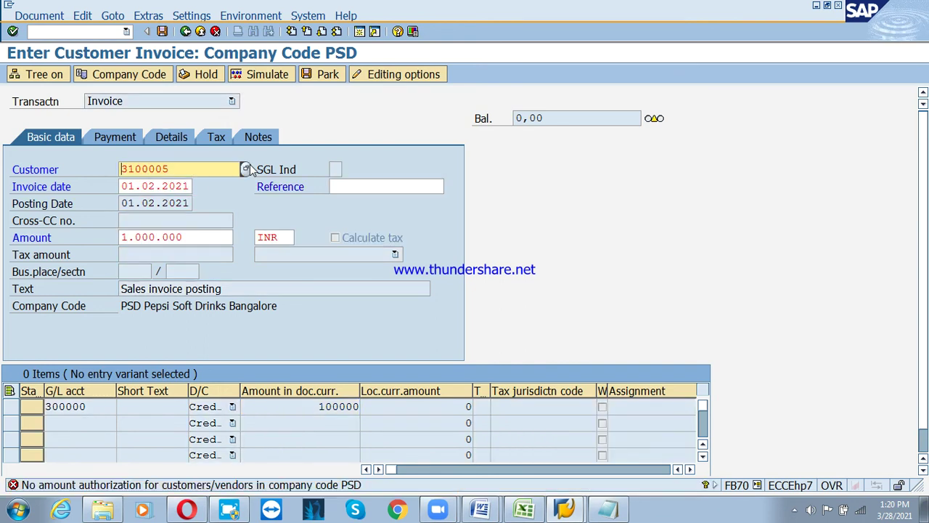
pyautogui.click(215, 31)
pyautogui.click(251, 289)
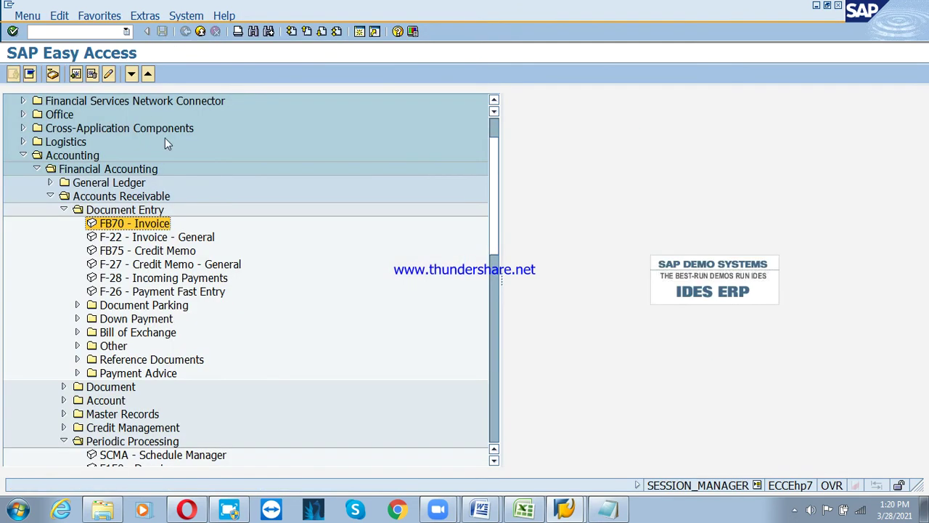
# In OB57, locate the user, delete their tolerance group 1000 assignment, and save
pyautogui.click(56, 33)
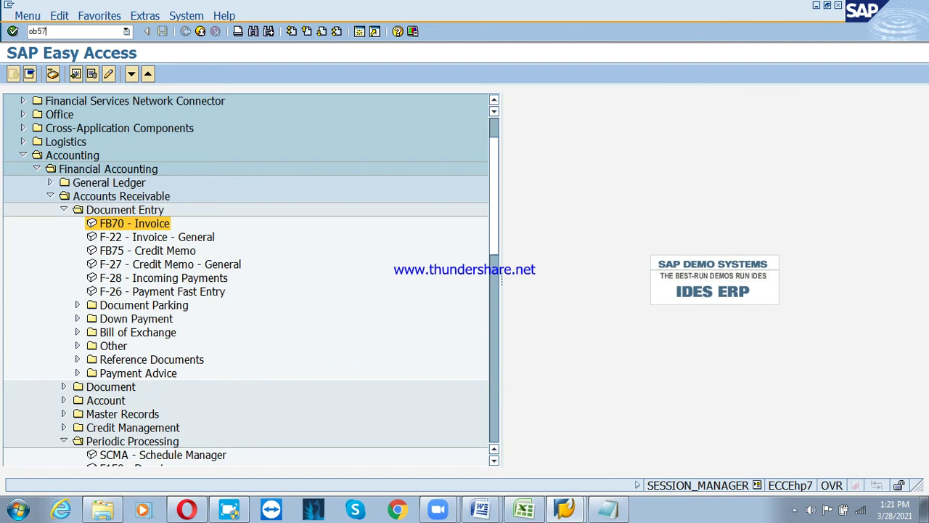
pyautogui.press('Return')
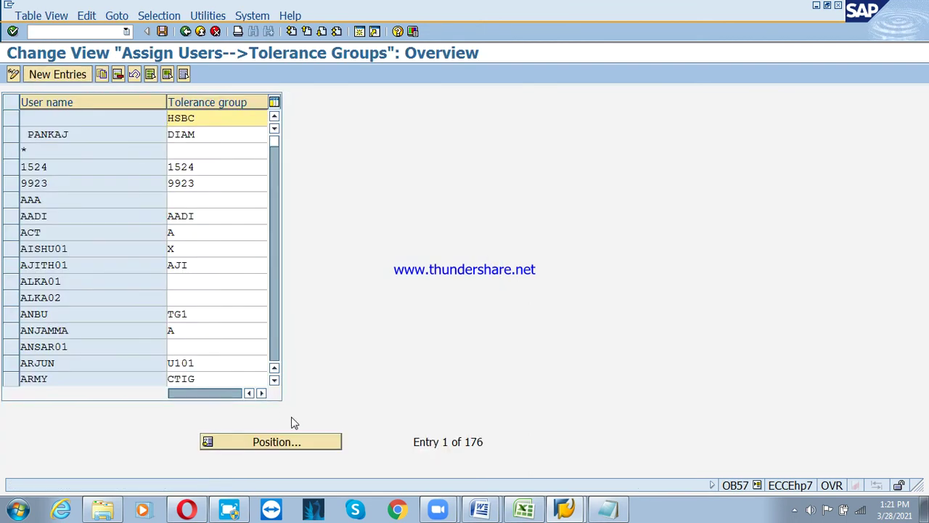
pyautogui.click(295, 445)
pyautogui.write('us')
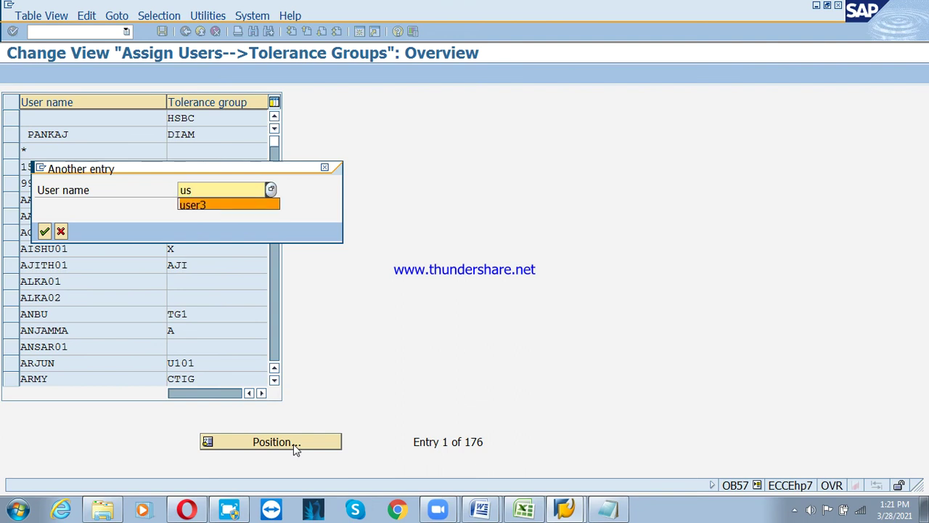
pyautogui.press('Return')
pyautogui.press('Return')
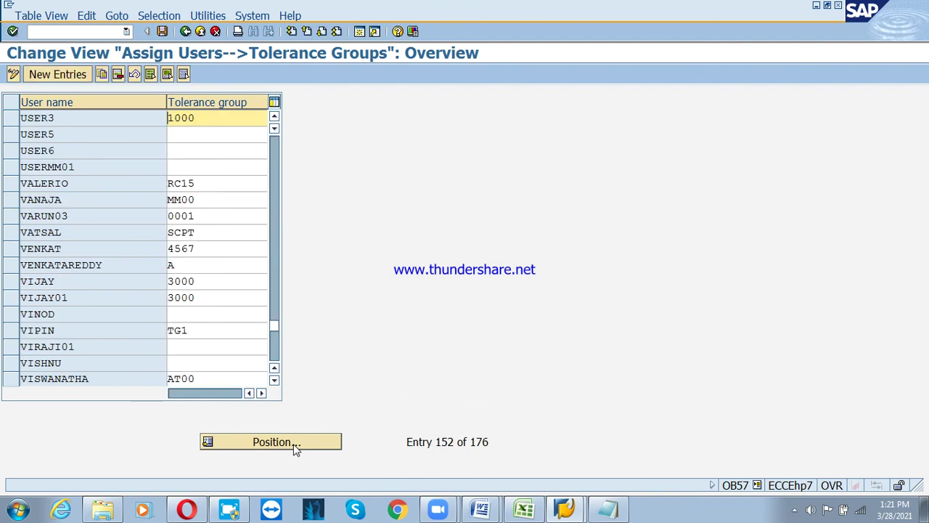
pyautogui.click(11, 119)
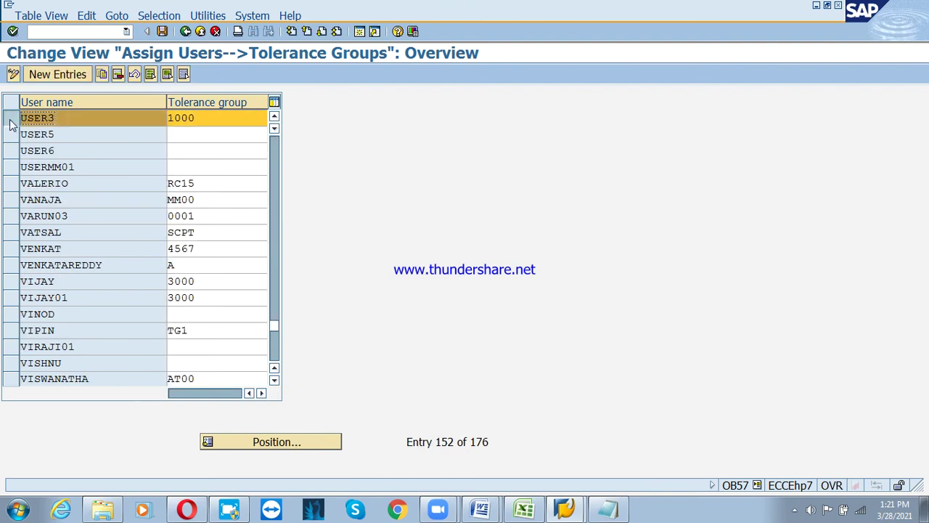
pyautogui.click(118, 74)
pyautogui.click(162, 31)
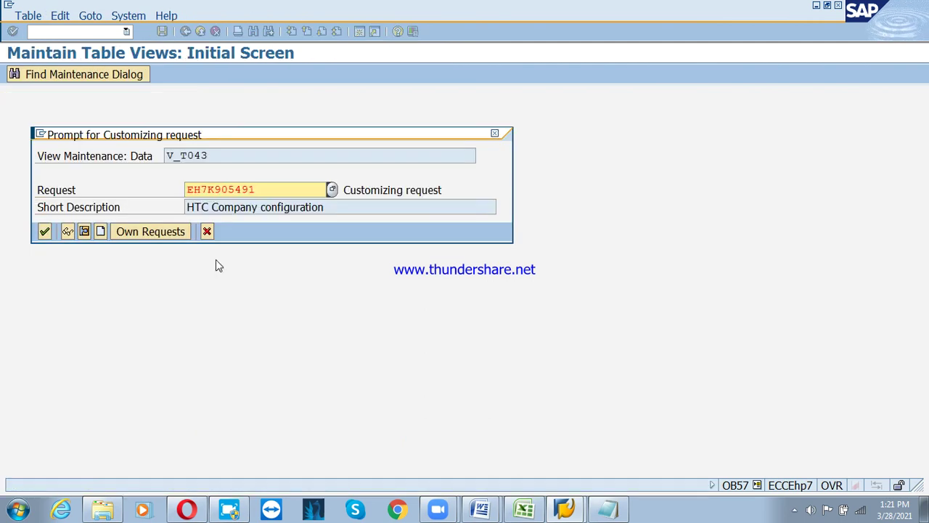
# Save under the customizing request, then start an FB70 invoice for Reliance dated 01.02.2021
pyautogui.click(44, 231)
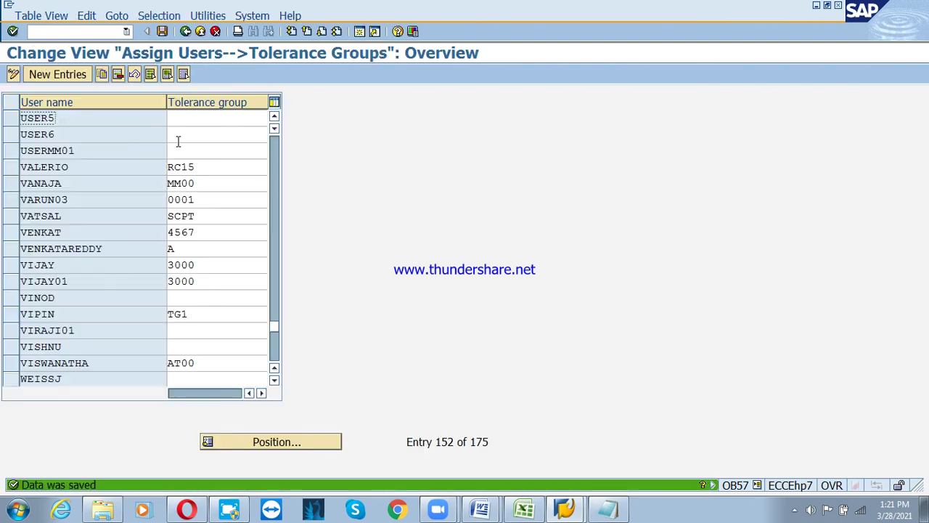
pyautogui.click(200, 32)
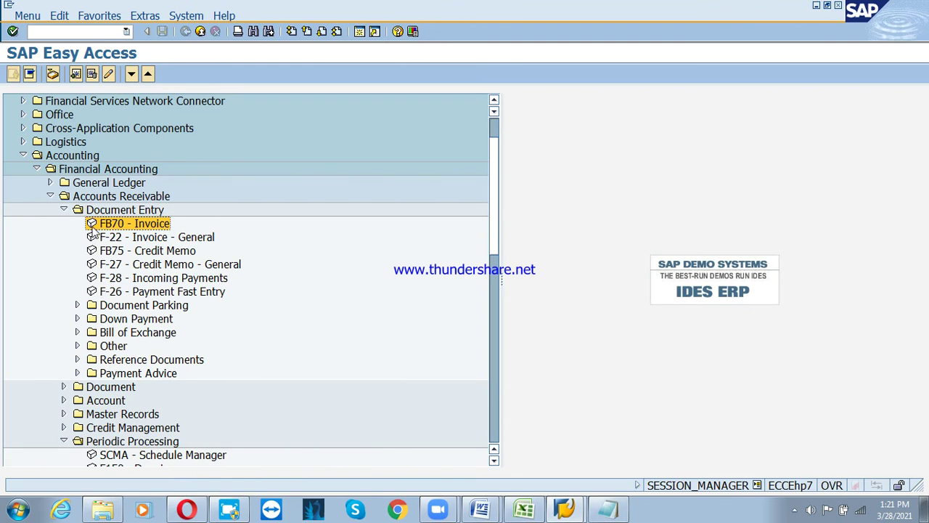
pyautogui.press('Return')
pyautogui.press('Down')
pyautogui.press('Tab')
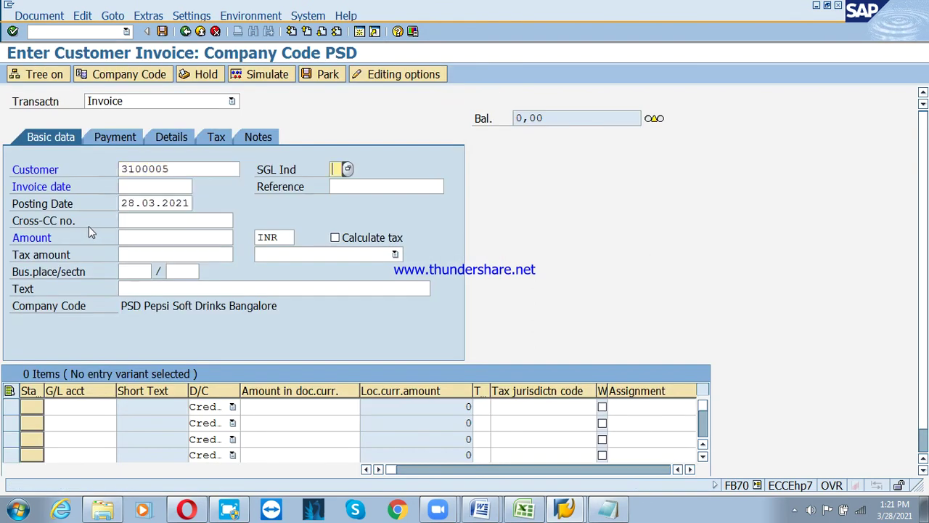
pyautogui.press('Tab')
pyautogui.press('Down')
pyautogui.press('Tab')
pyautogui.press('Tab')
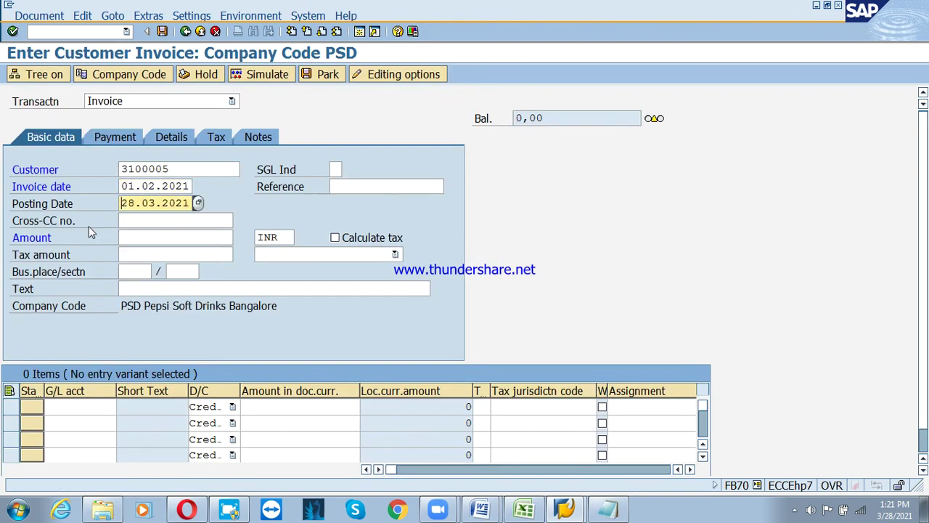
pyautogui.write('01.02')
pyautogui.press('Tab')
pyautogui.press('Tab')
pyautogui.press('Tab')
pyautogui.hotkey('shift', 'Tab')
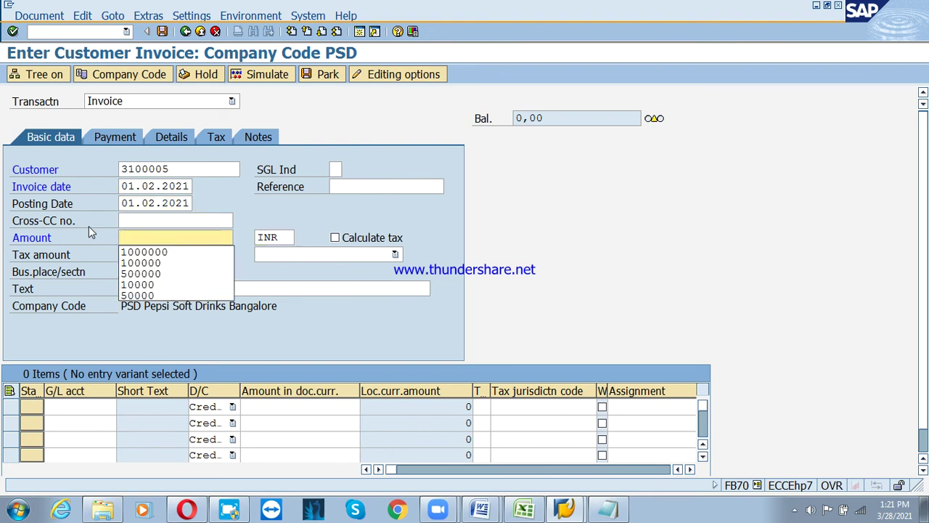
# Enter amount 100000, text 'Sales invoice posting' and a 100000 revenue G/L line
pyautogui.press('Down')
pyautogui.press('Down')
pyautogui.press('Tab')
pyautogui.press('Tab')
pyautogui.press('Tab')
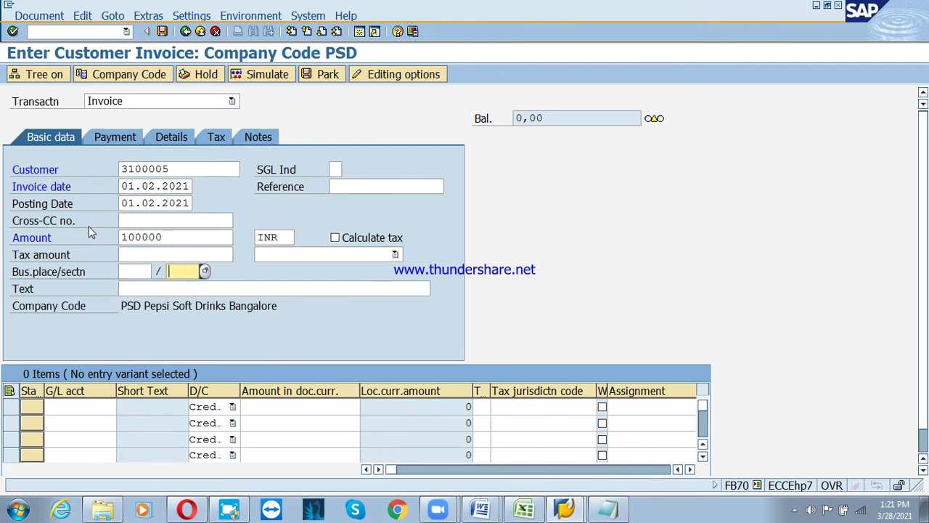
pyautogui.press('Tab')
pyautogui.write('Sales')
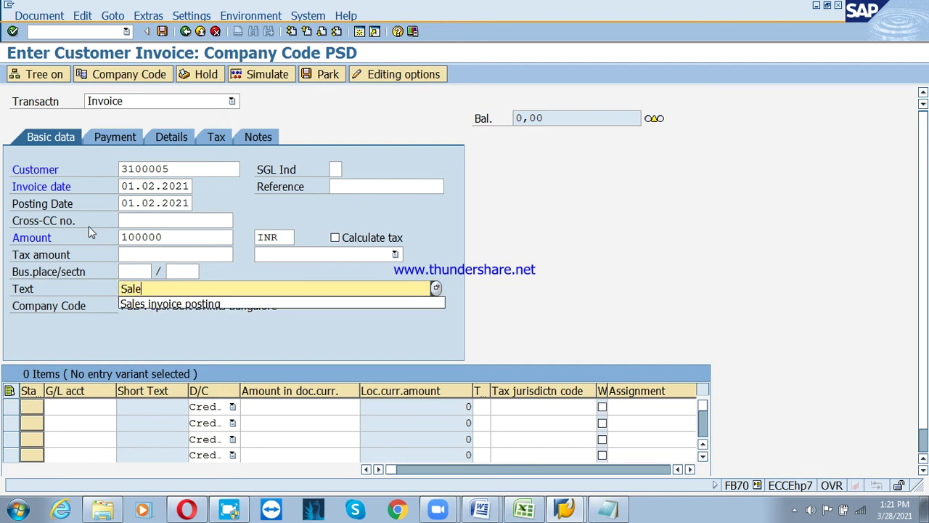
pyautogui.press('Down')
pyautogui.press('Tab')
pyautogui.press('Tab')
pyautogui.press('Down')
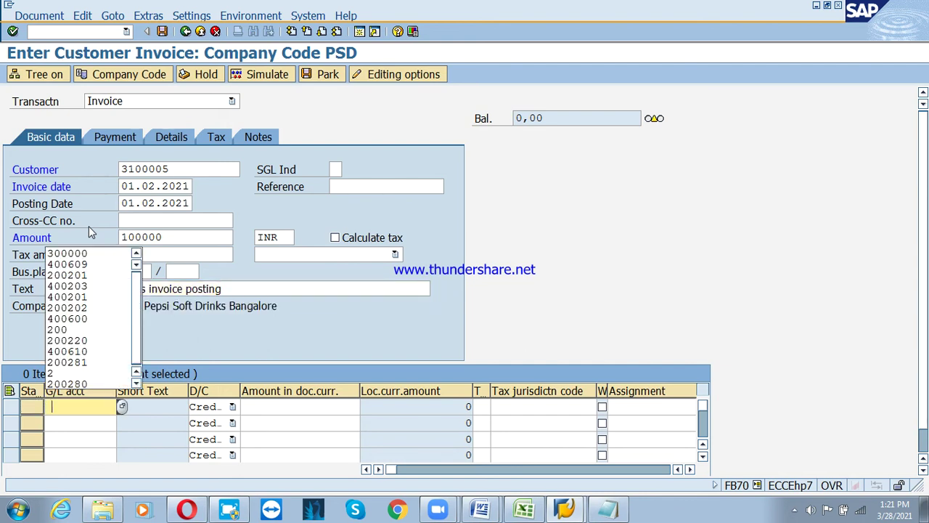
pyautogui.press('Down')
pyautogui.press('Tab')
pyautogui.press('Tab')
pyautogui.press('Down')
pyautogui.press('Down')
pyautogui.press('Return')
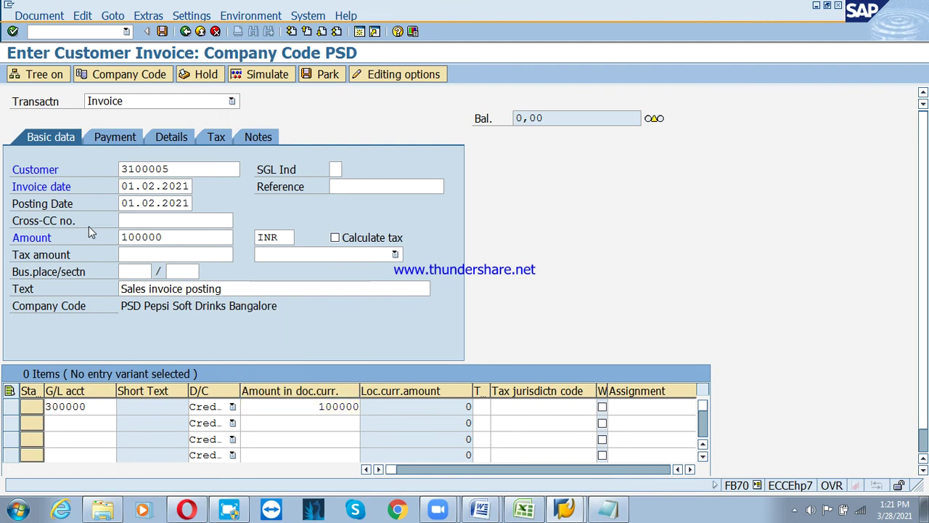
pyautogui.press('Return')
pyautogui.press('Return')
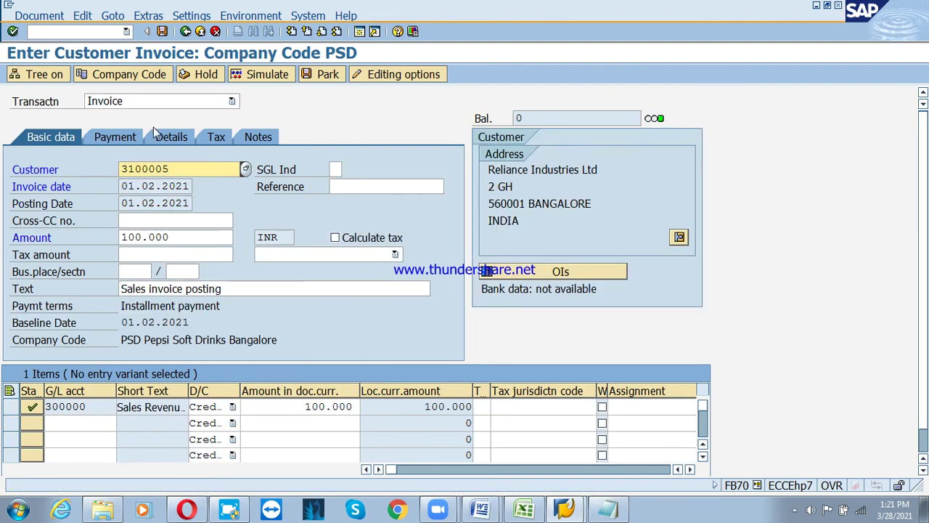
# Check the payment details, post the invoice, and leave the resulting runtime error
pyautogui.click(133, 137)
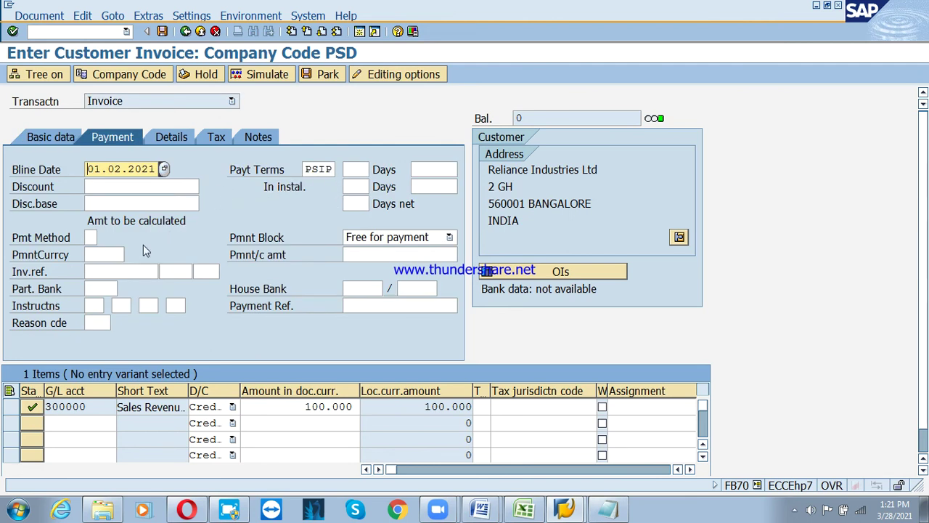
pyautogui.click(162, 31)
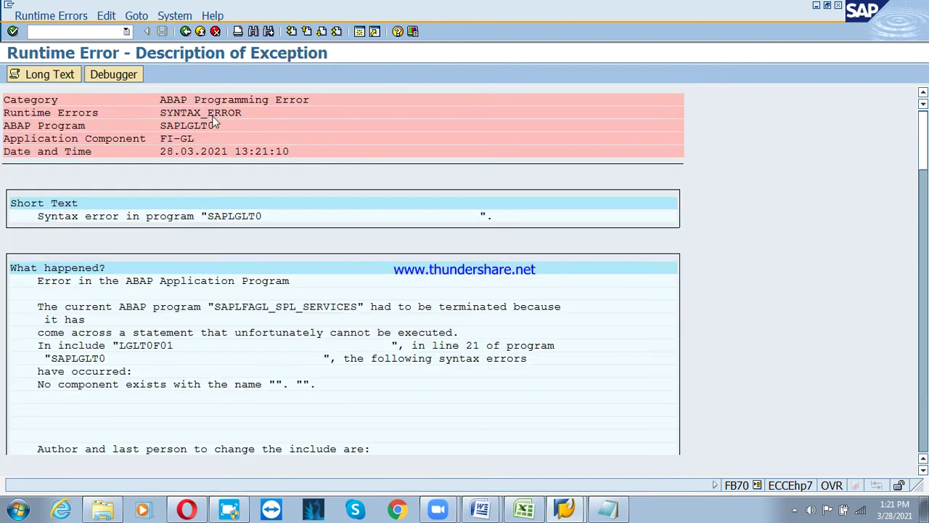
pyautogui.click(185, 31)
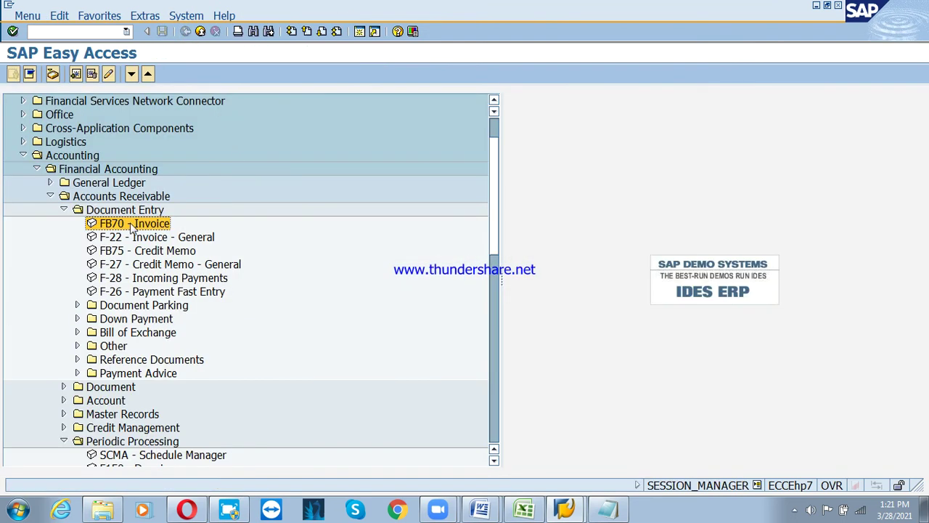
# Start FB70 for customer 3100004 with date 01.02.2021 and amount 100000
pyautogui.doubleClick(131, 224)
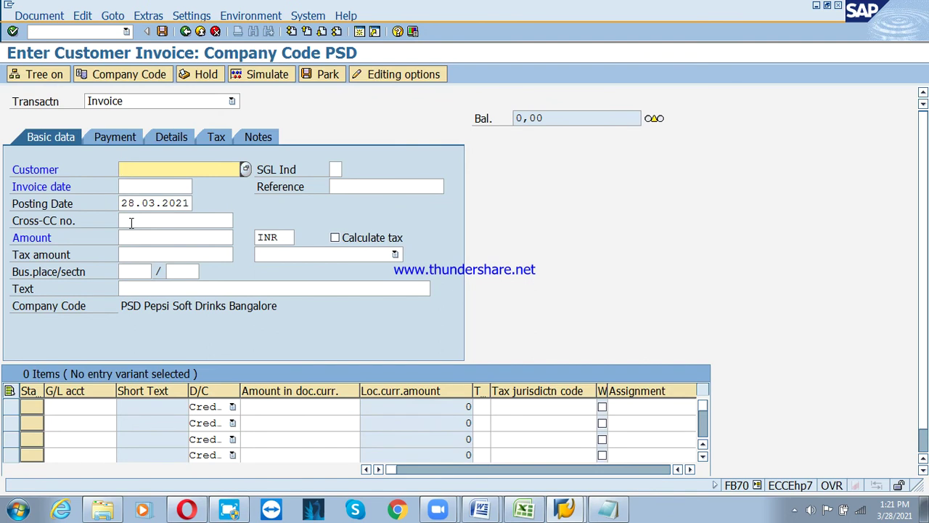
pyautogui.press('Down')
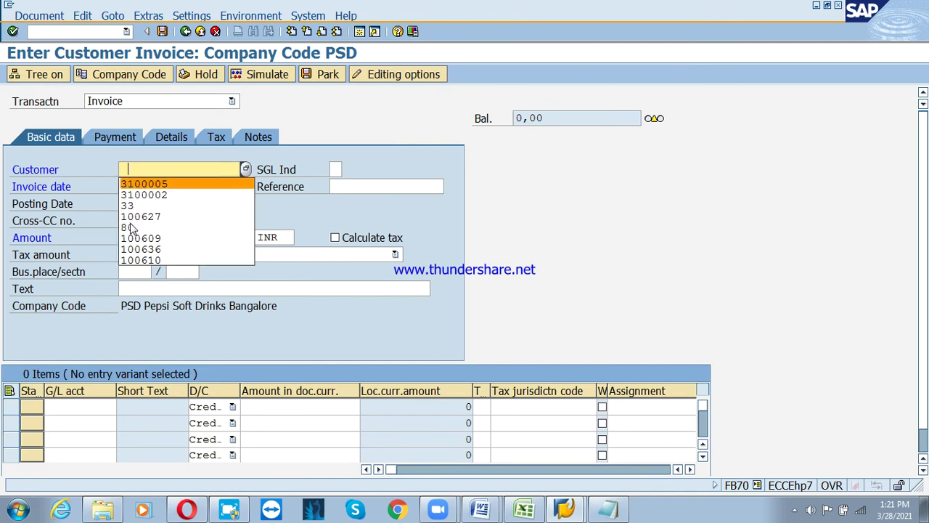
pyautogui.write('3100004')
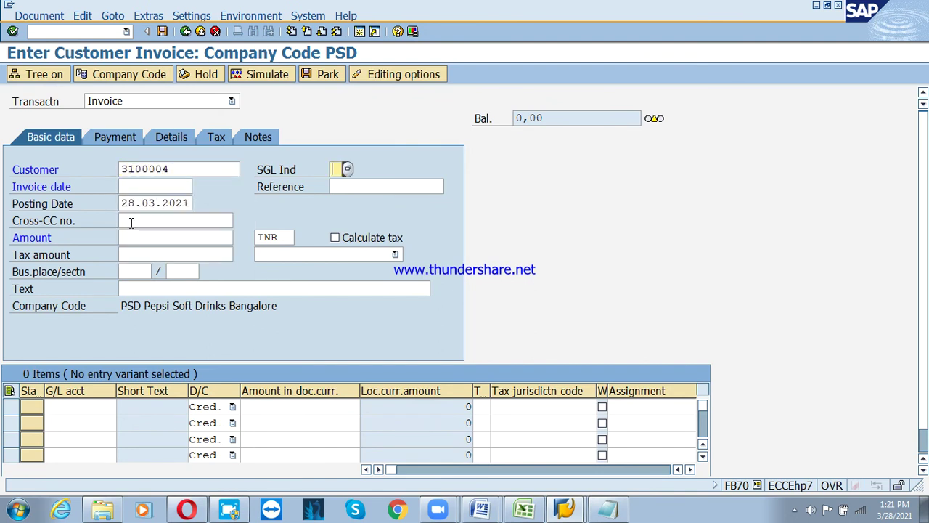
pyautogui.press('Tab')
pyautogui.press('Down')
pyautogui.press('Return')
pyautogui.press('Tab')
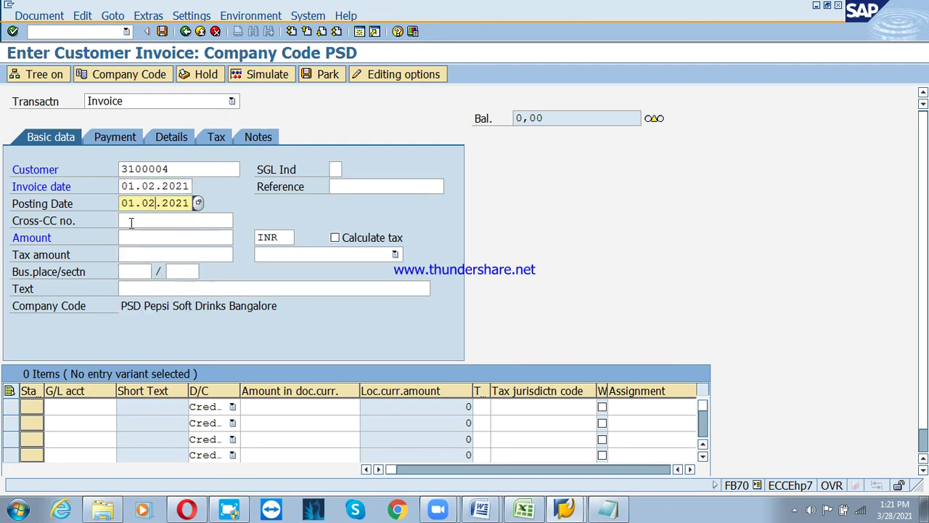
pyautogui.press('Tab')
pyautogui.press('Down')
pyautogui.press('Down')
pyautogui.press('Return')
pyautogui.press('Tab')
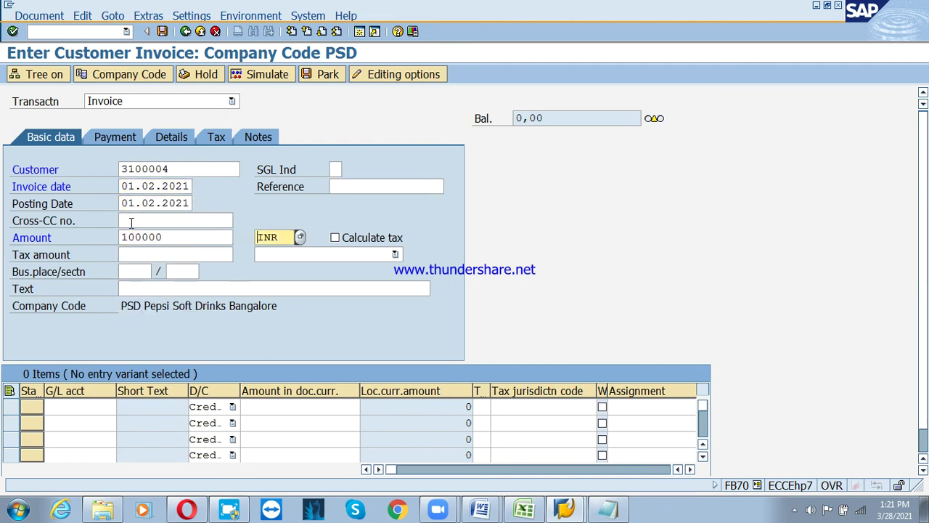
pyautogui.press('Tab')
pyautogui.press('Tab')
pyautogui.press('Tab')
pyautogui.press('Tab')
pyautogui.press('Tab')
# Set text 'Sales invoice posting' and add a G/L 300000 line of 100000
pyautogui.write('sa')
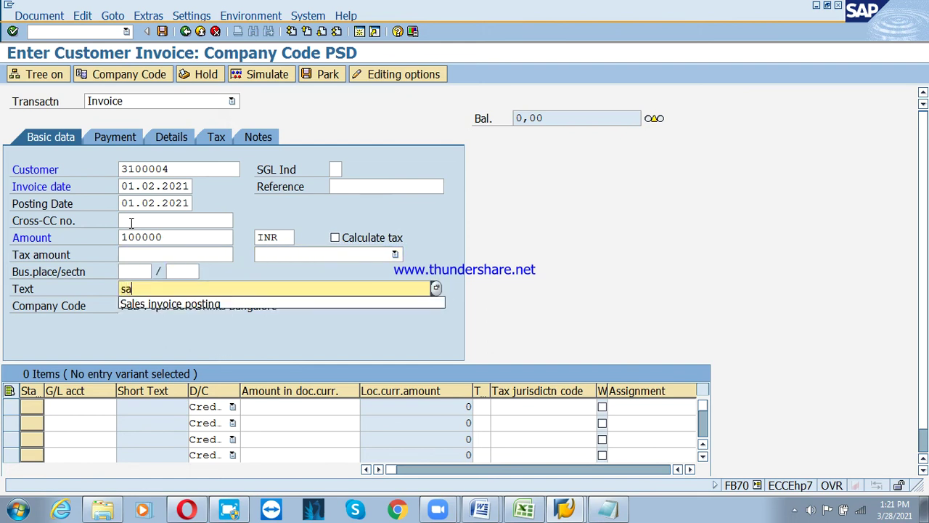
pyautogui.write('els')
pyautogui.press('BackSpace')
pyautogui.press('Tab')
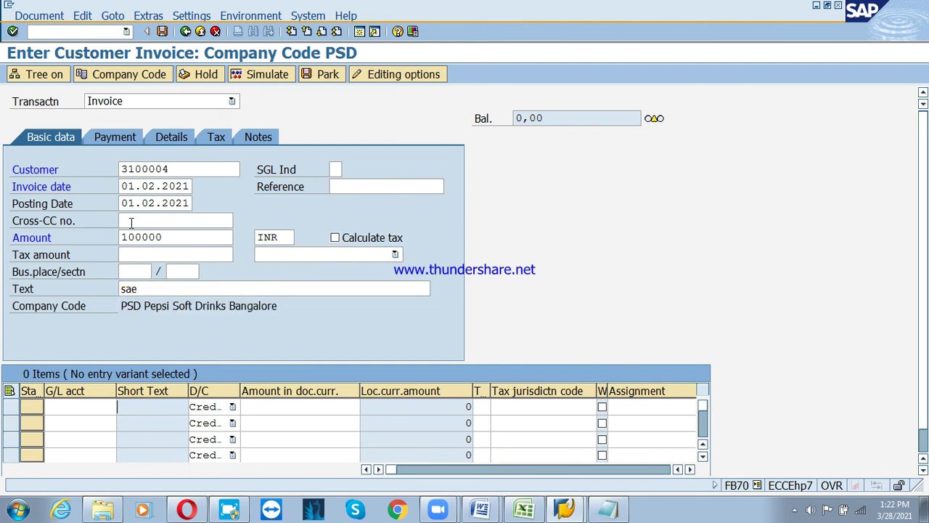
pyautogui.hotkey('shift', 'Tab')
pyautogui.click(153, 290)
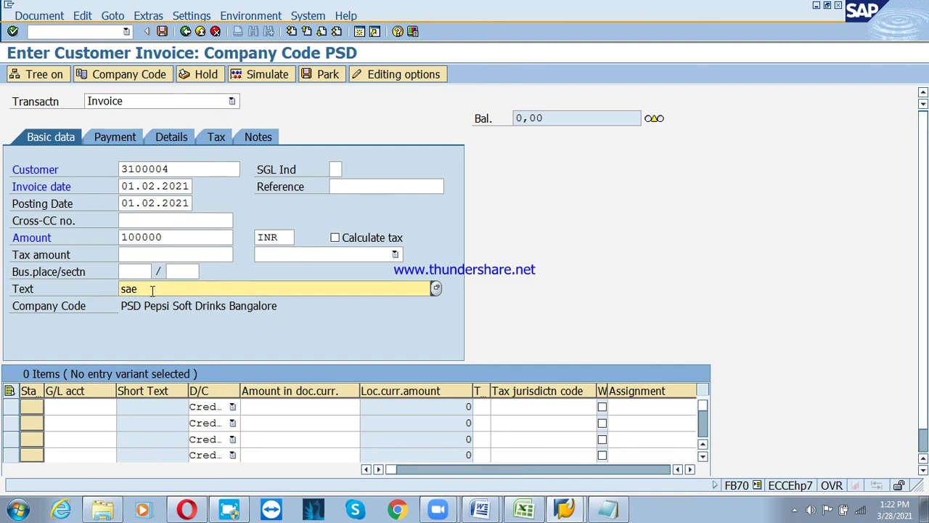
pyautogui.press('BackSpace')
pyautogui.press('BackSpace')
pyautogui.press('BackSpace')
pyautogui.write('s')
pyautogui.press('Down')
pyautogui.press('Return')
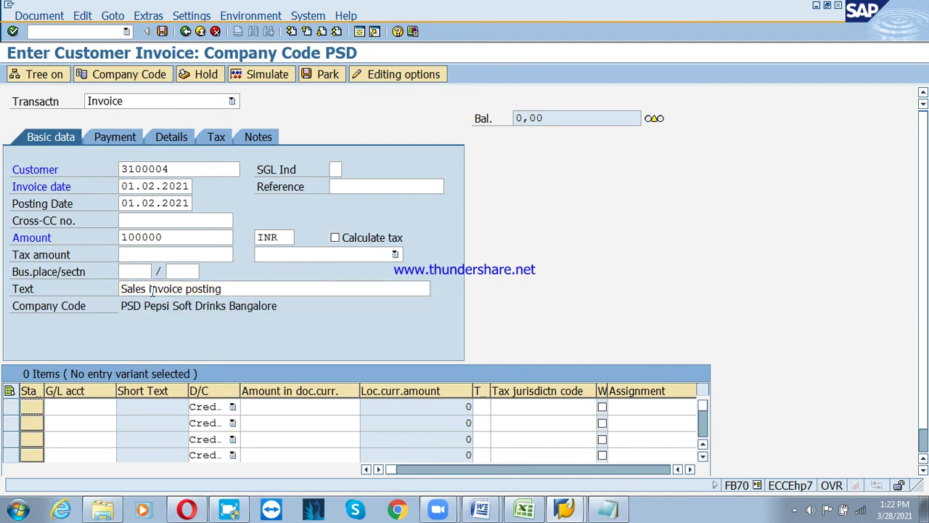
pyautogui.hotkey('shift', 'Tab')
pyautogui.write('300000')
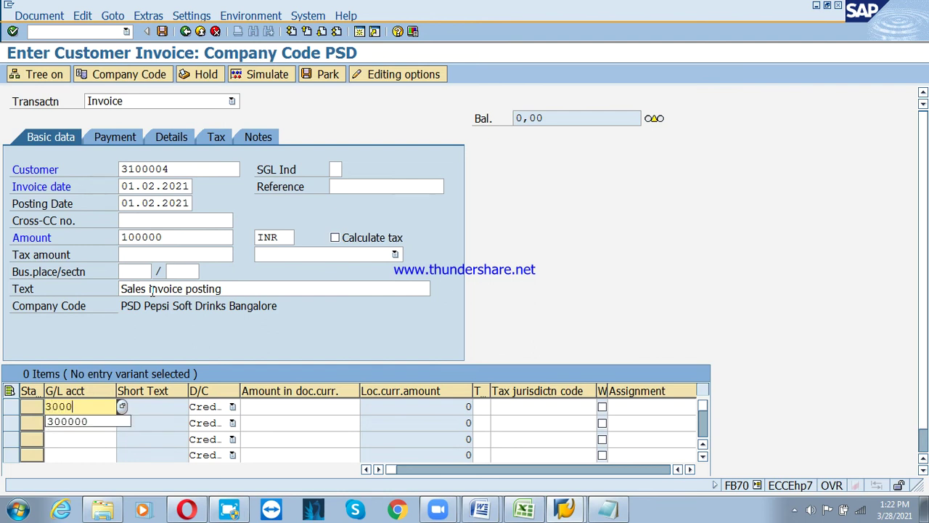
pyautogui.press('Tab')
pyautogui.press('Tab')
pyautogui.press('BackSpace')
pyautogui.press('Down')
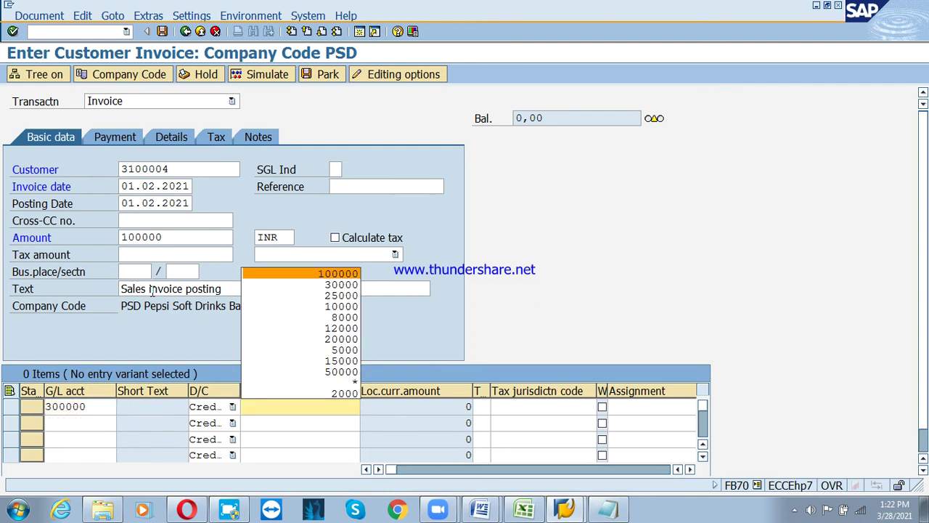
pyautogui.press('Return')
pyautogui.press('Return')
pyautogui.press('Return')
pyautogui.press('Return')
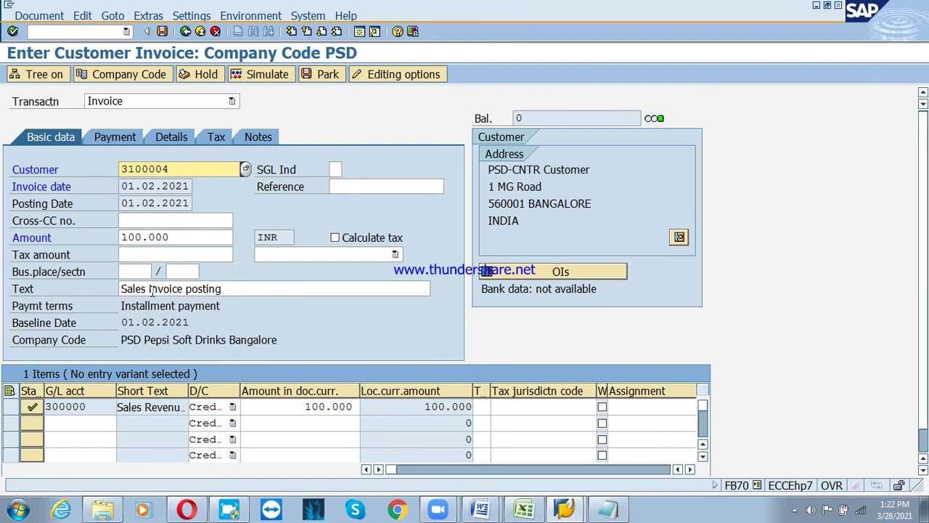
# Change the payment terms to PS3T and check the invoice
pyautogui.click(114, 137)
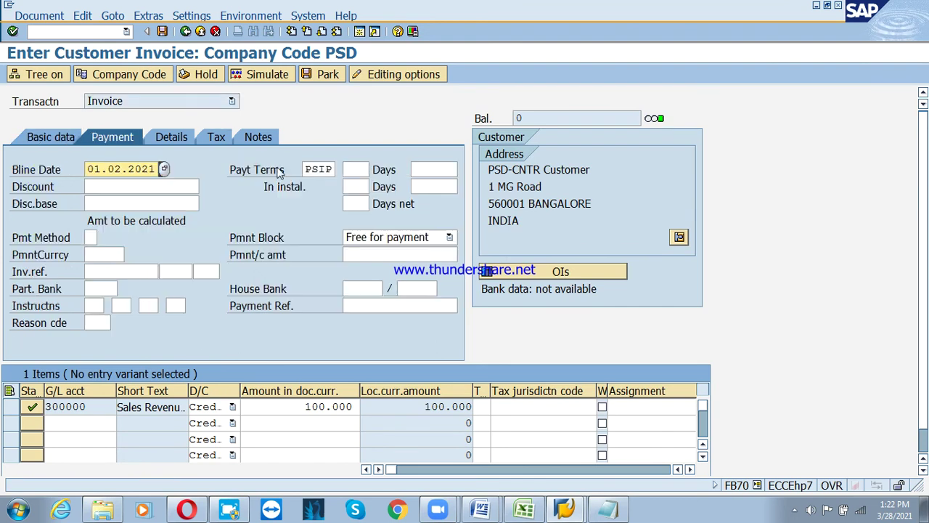
pyautogui.click(319, 169)
pyautogui.press('Delete')
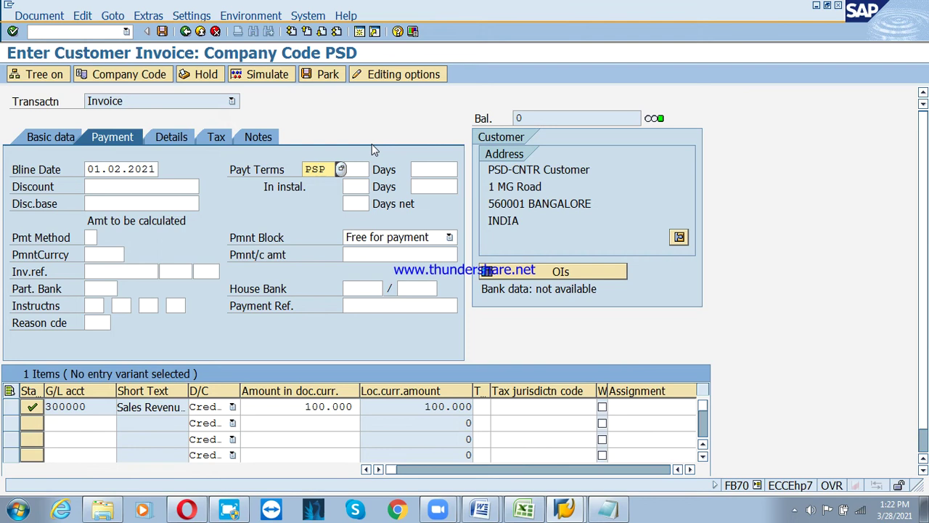
pyautogui.press('Delete')
pyautogui.write('3T')
pyautogui.press('Return')
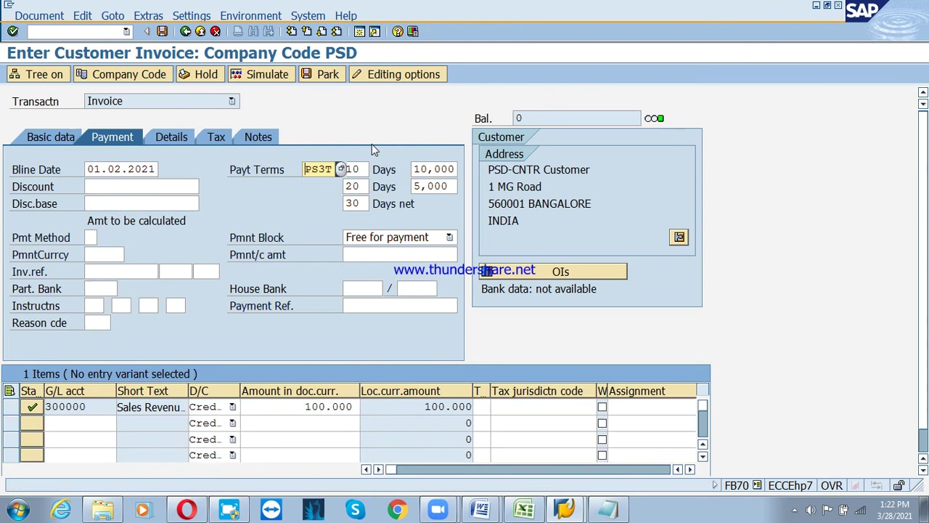
pyautogui.press('Return')
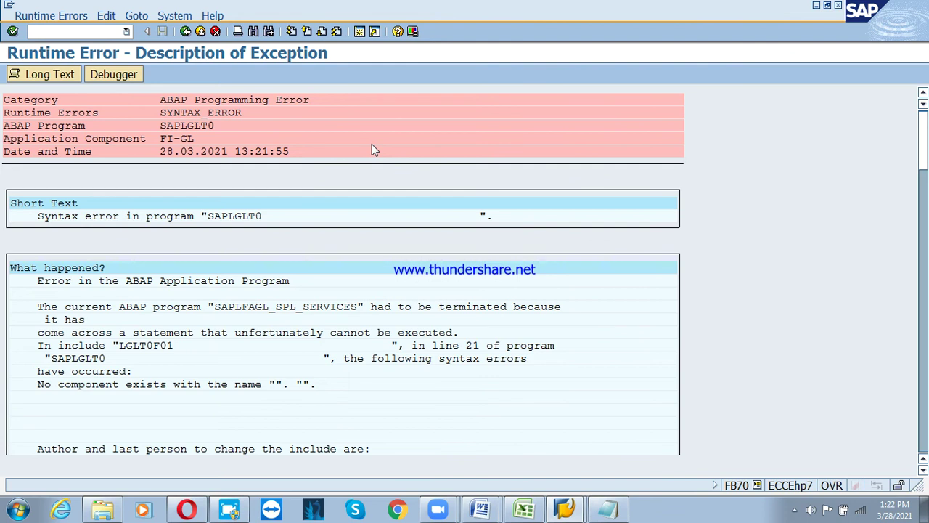
# Scroll the runtime error description, exit it, and open F-22 customer invoice entry
pyautogui.scroll(-3, 399, 330)
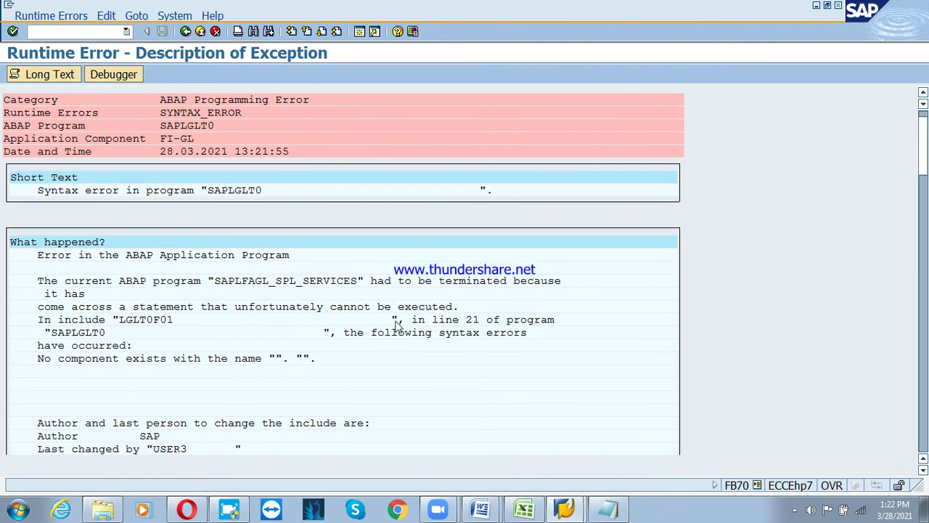
pyautogui.scroll(-3, 398, 330)
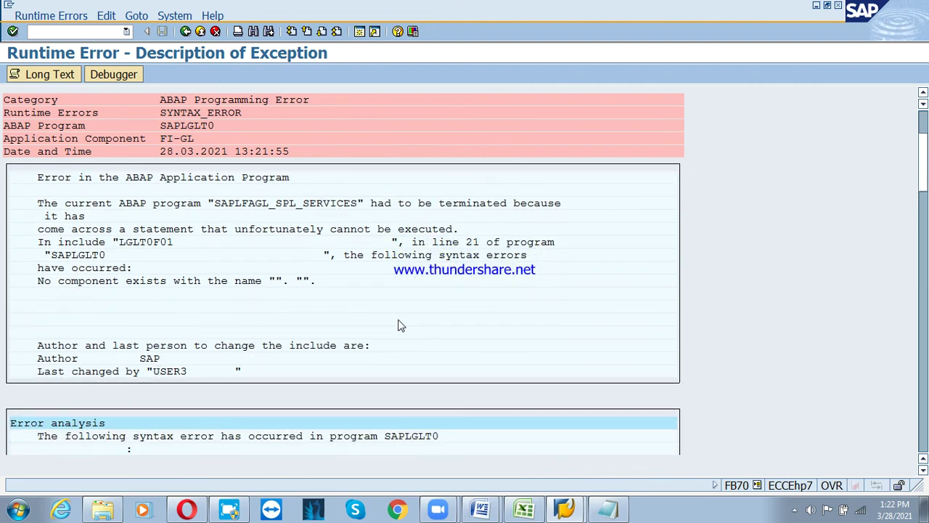
pyautogui.click(200, 31)
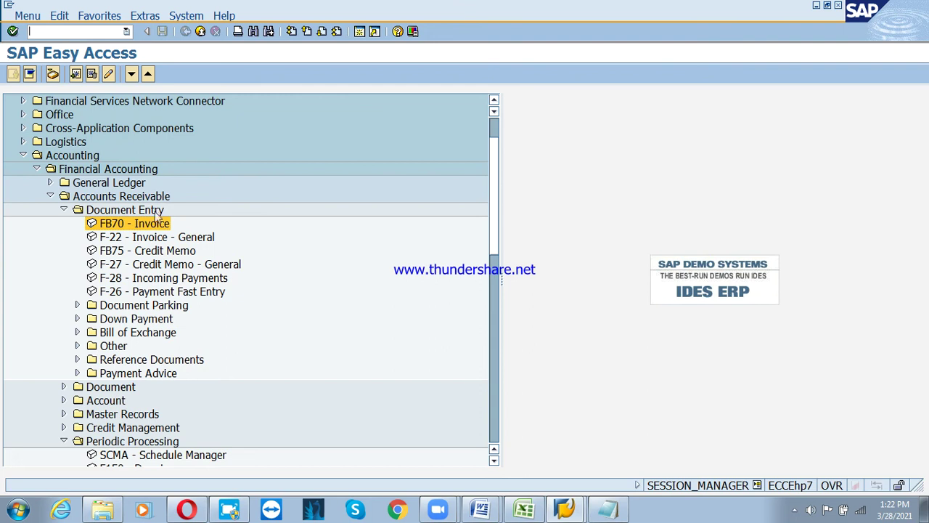
pyautogui.doubleClick(138, 241)
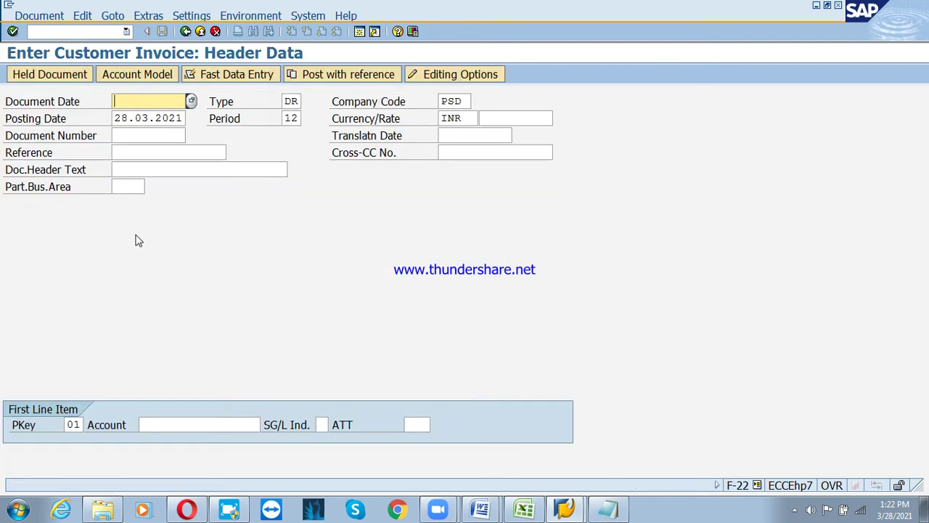
# Enter 01.02.2021 as the document date and fill in the posting date in the F-22 header
pyautogui.write('28.')
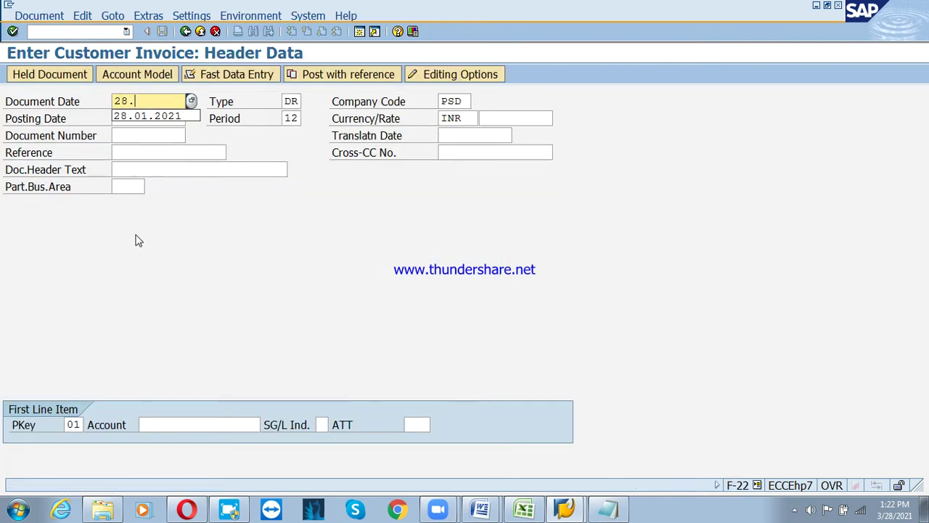
pyautogui.press('BackSpace')
pyautogui.press('BackSpace')
pyautogui.press('BackSpace')
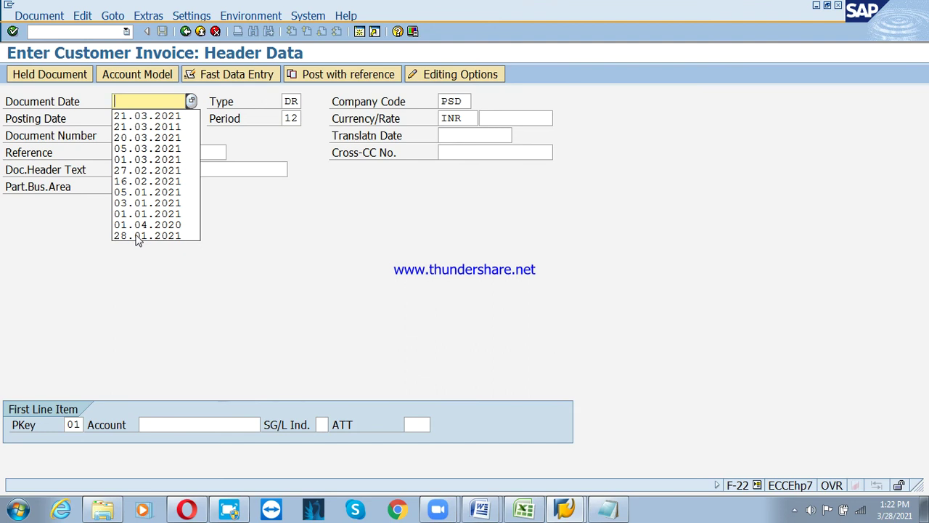
pyautogui.write('.01')
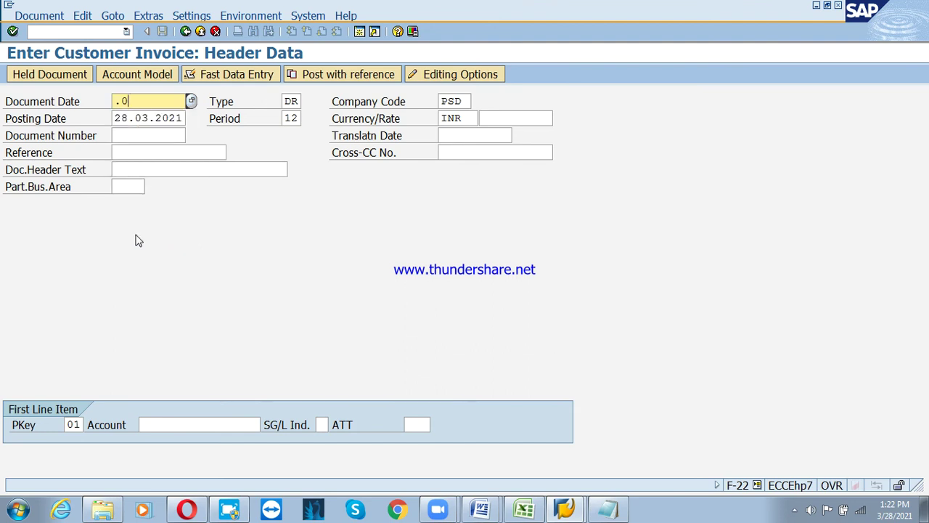
pyautogui.press('BackSpace')
pyautogui.press('BackSpace')
pyautogui.write('01.20')
pyautogui.press('BackSpace')
pyautogui.press('BackSpace')
pyautogui.write('02.2021')
pyautogui.press('Tab')
pyautogui.press('Tab')
pyautogui.press('Tab')
pyautogui.write('01.')
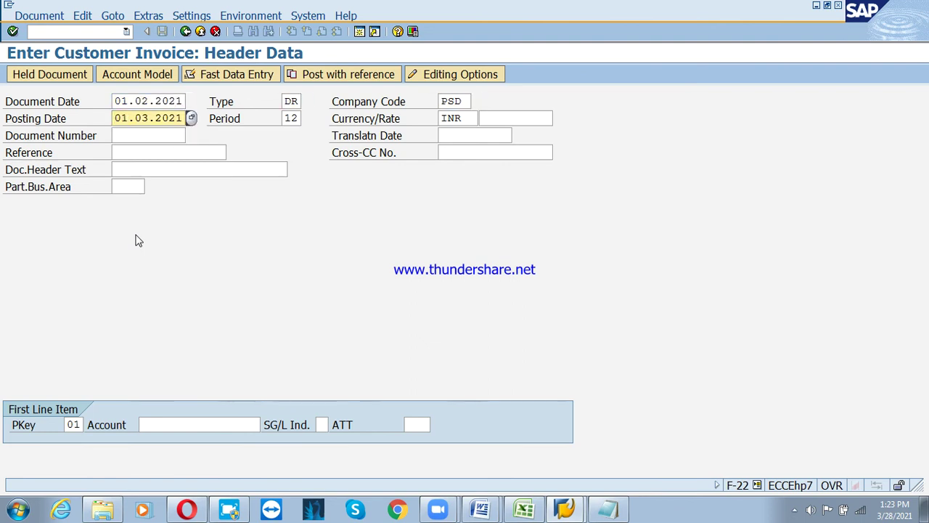
pyautogui.write('02')
pyautogui.press('Tab')
pyautogui.press('Tab')
pyautogui.hotkey('shift', 'Tab')
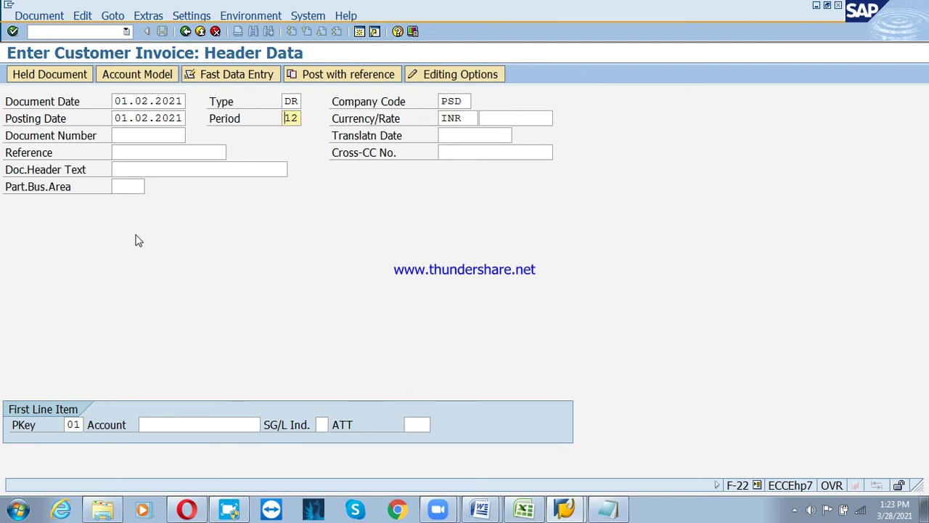
pyautogui.press('Tab')
pyautogui.press('Tab')
pyautogui.press('Tab')
pyautogui.press('Tab')
pyautogui.press('Tab')
pyautogui.press('Tab')
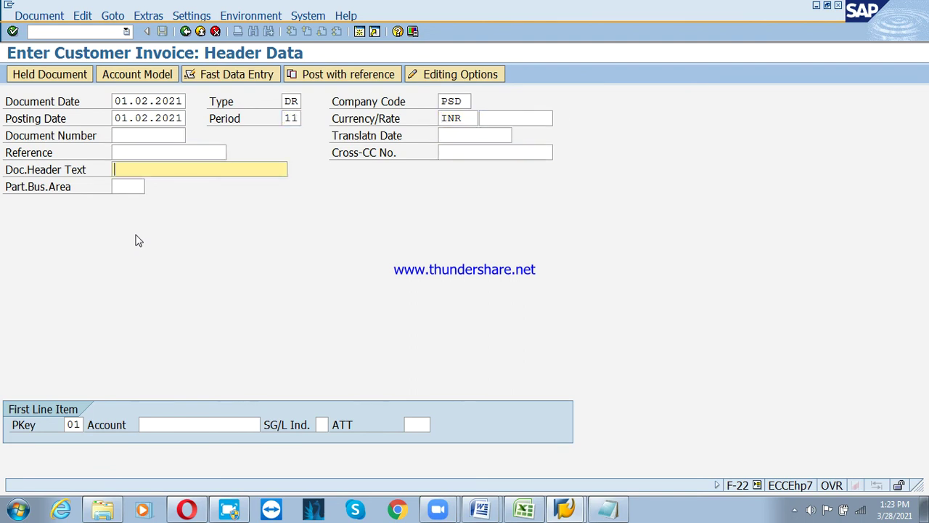
# Set the header text to 'Sales invoice posting' from the suggestions
pyautogui.write('a')
pyautogui.press('BackSpace')
pyautogui.write('sales')
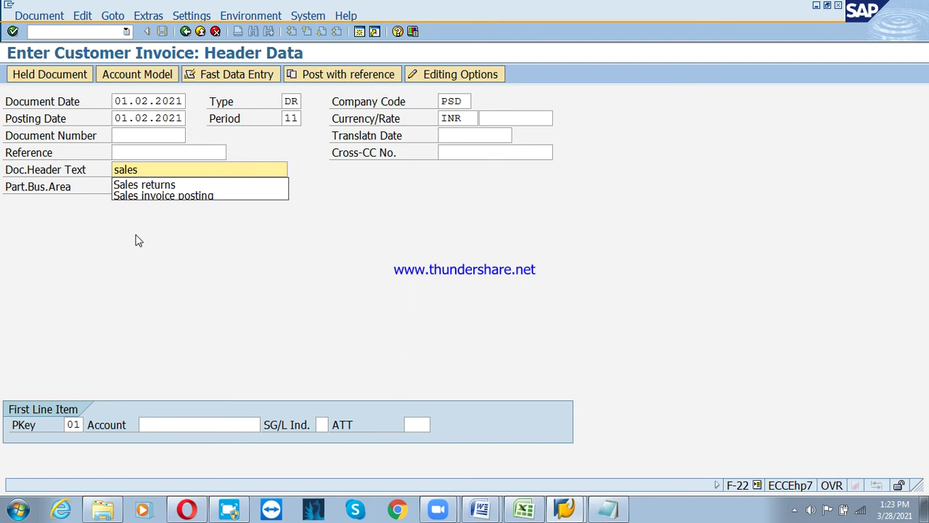
pyautogui.press('Down')
pyautogui.press('Down')
pyautogui.press('Return')
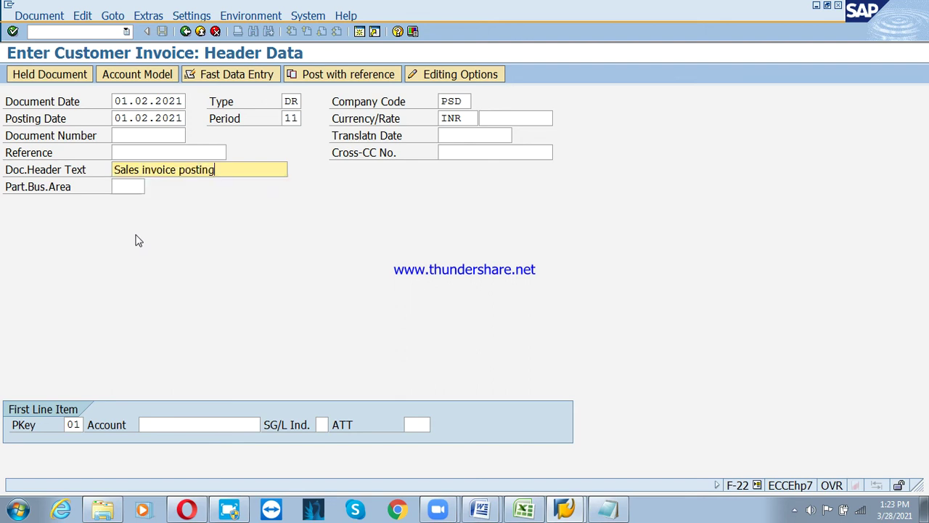
pyautogui.press('Tab')
pyautogui.press('Tab')
pyautogui.press('Tab')
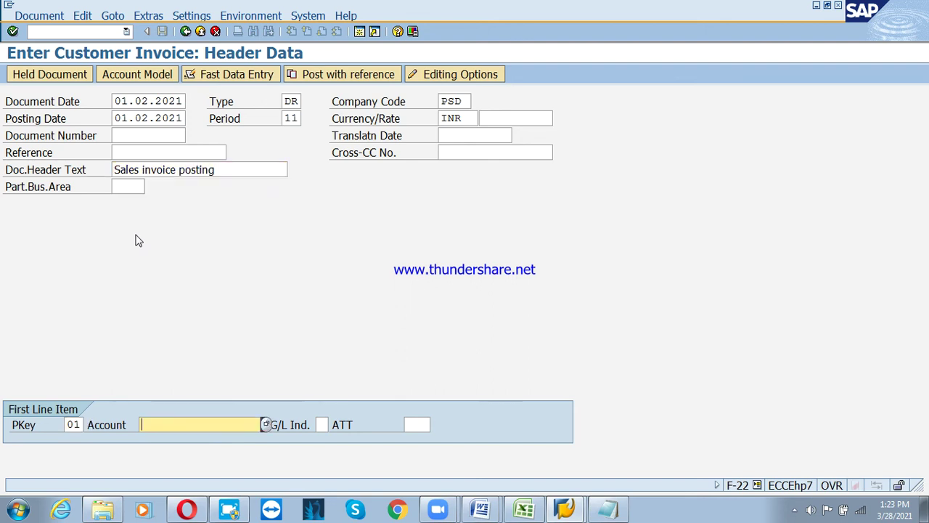
# Search company code PSD, choose customer KLE Industries Ltd (3100003), and enter amount 100000
pyautogui.press('F4')
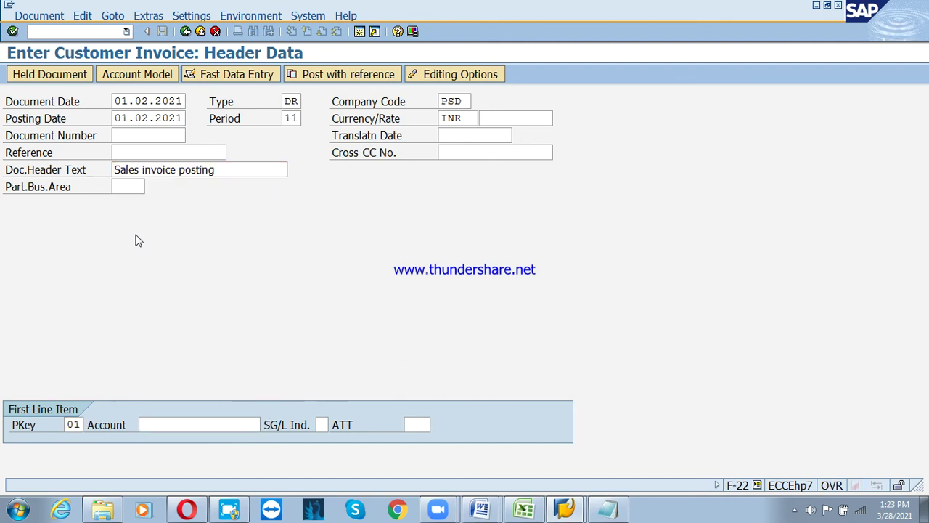
pyautogui.click(456, 244)
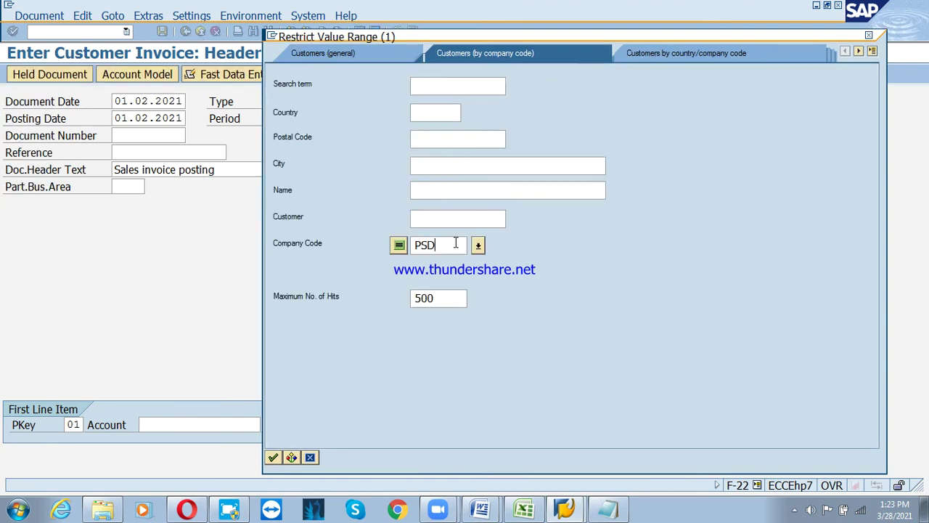
pyautogui.press('Return')
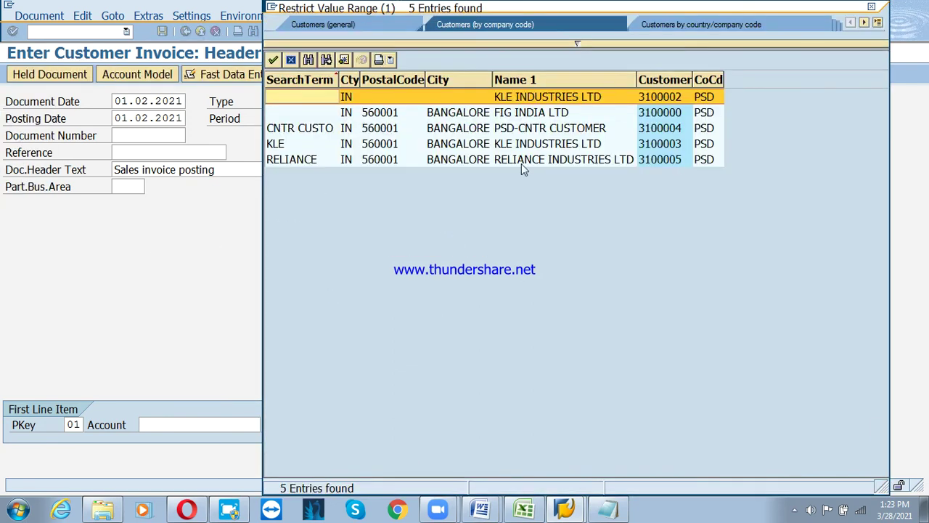
pyautogui.doubleClick(532, 148)
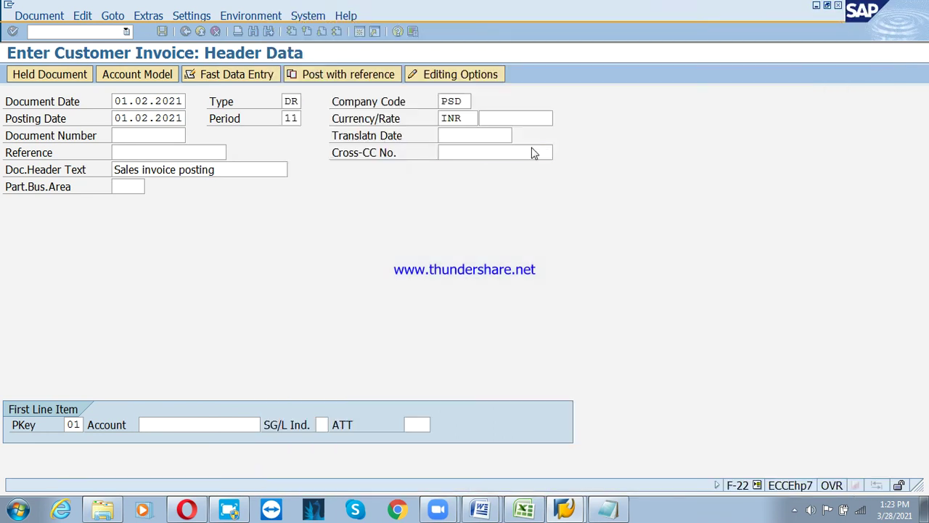
pyautogui.press('Return')
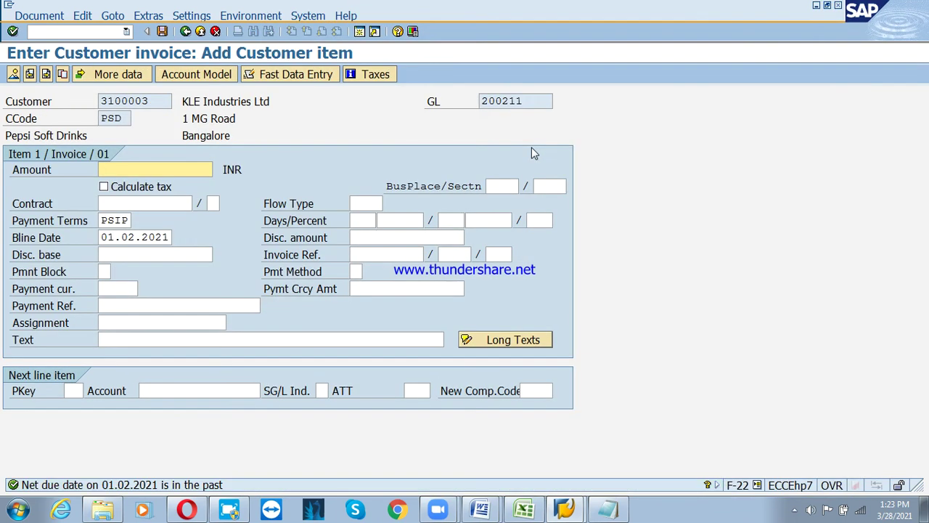
pyautogui.write('10000')
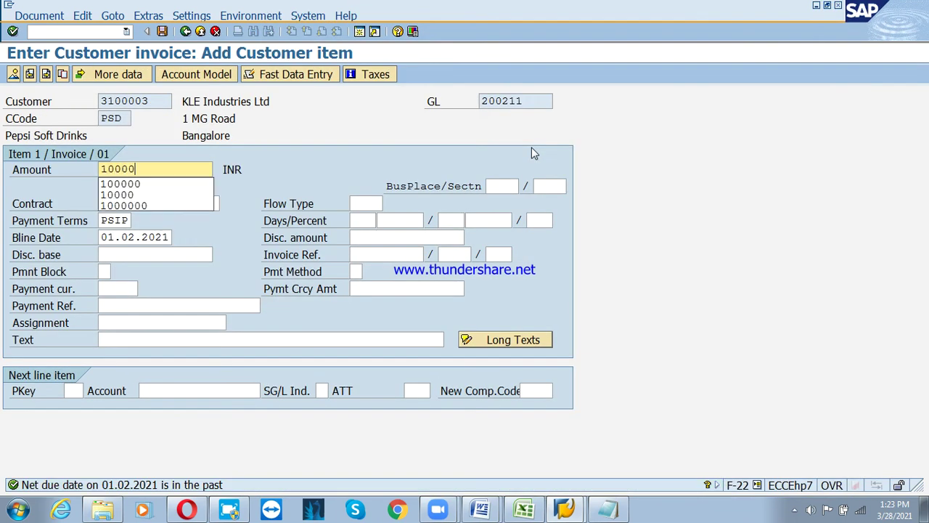
pyautogui.press('Down')
# Complete the customer item with payment terms PS3T and text 'Sales Invoice posting'
pyautogui.press('Return')
pyautogui.press('Tab')
pyautogui.press('Tab')
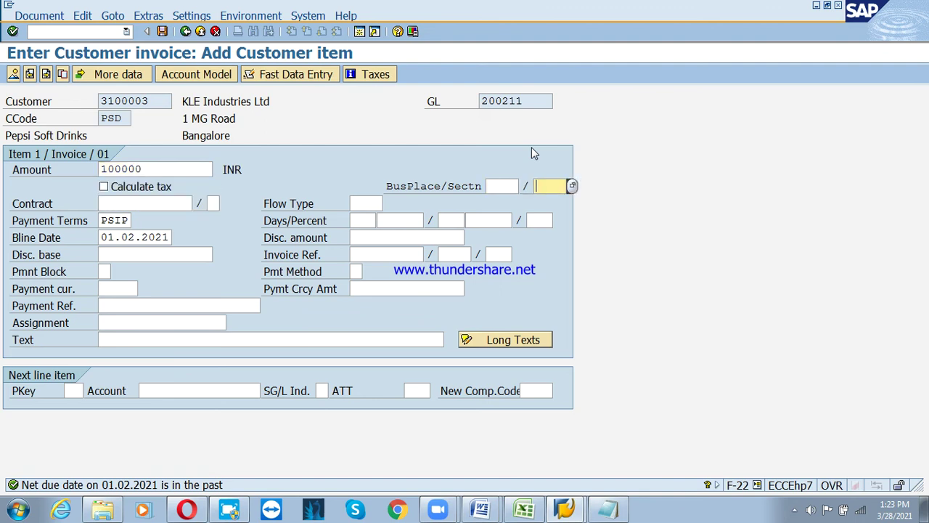
pyautogui.press('Tab')
pyautogui.press('Tab')
pyautogui.press('Tab')
pyautogui.press('Tab')
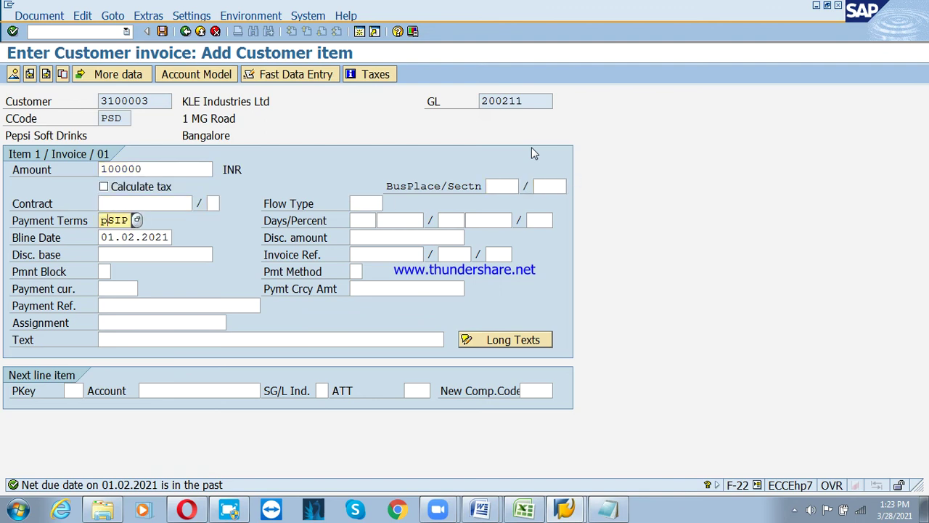
pyautogui.write('t')
pyautogui.press('Tab')
pyautogui.press('Tab')
pyautogui.press('Tab')
pyautogui.press('Tab')
pyautogui.press('Tab')
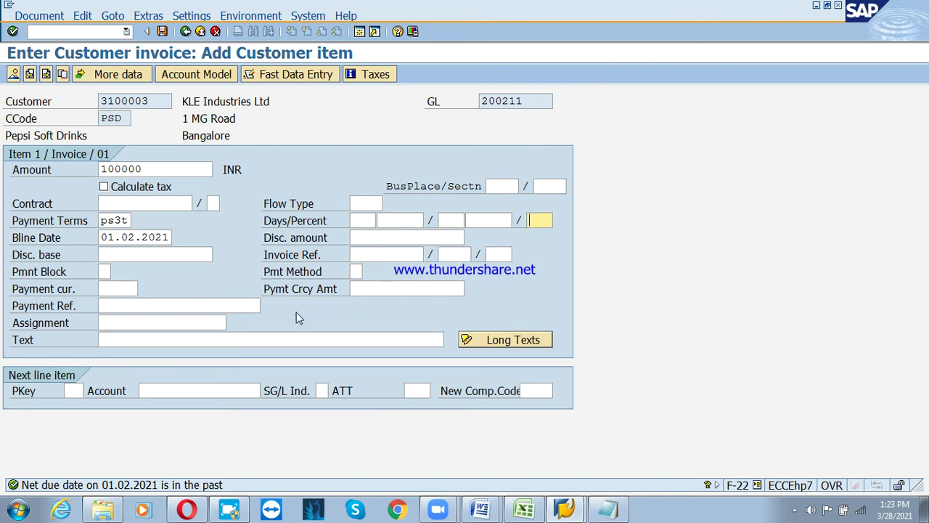
pyautogui.click(287, 340)
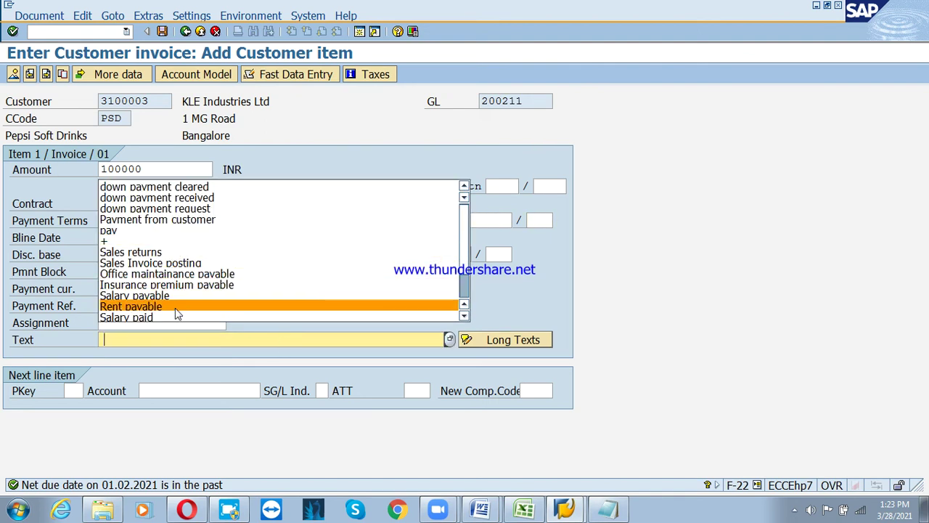
pyautogui.click(166, 263)
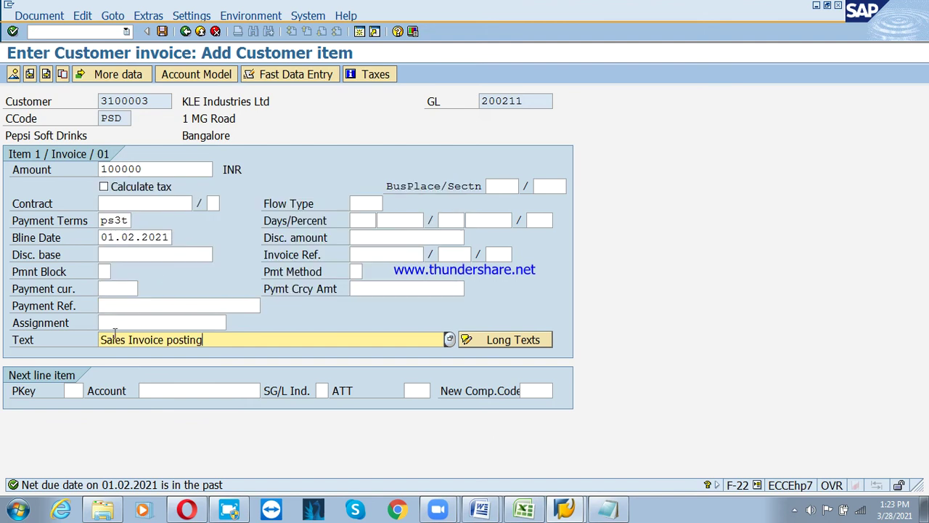
# Add a posting key 50 credit line to G/L account 300000, accepting the payment terms warning
pyautogui.click(72, 393)
pyautogui.write('50')
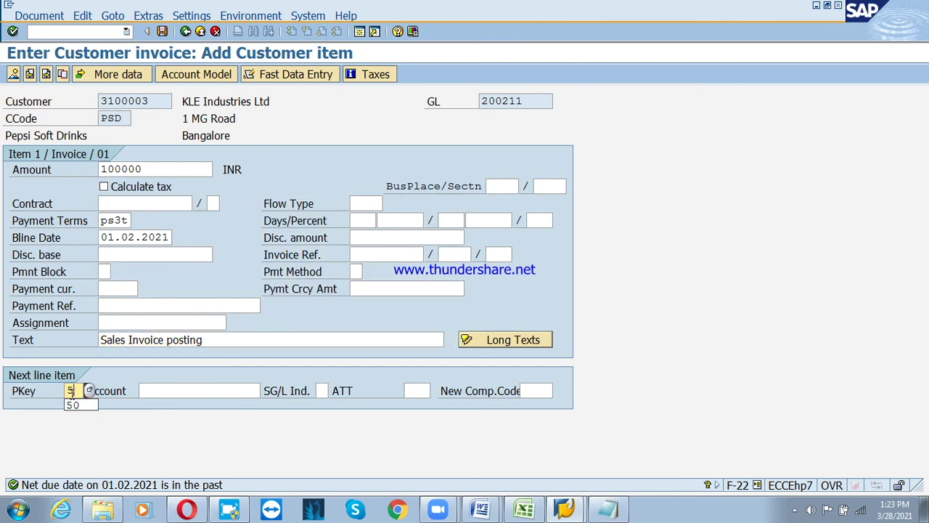
pyautogui.press('Tab')
pyautogui.write('300000')
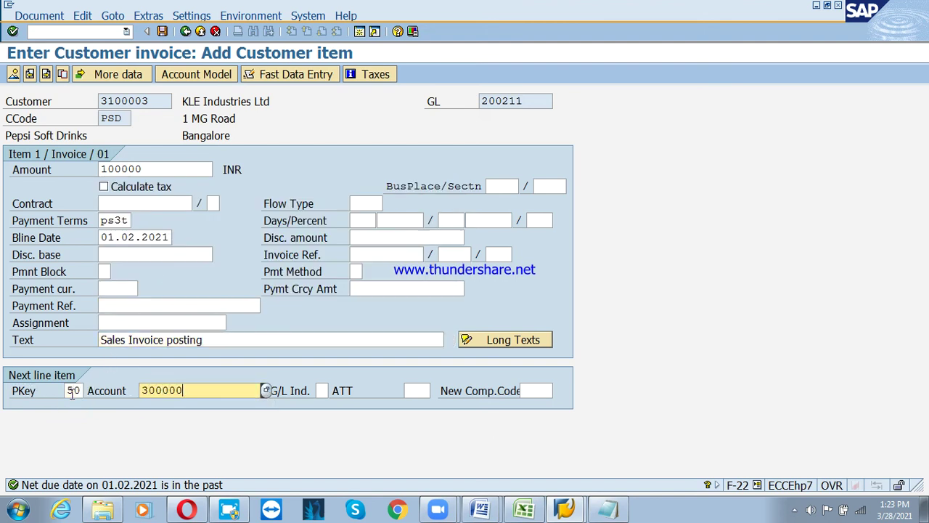
pyautogui.press('Return')
pyautogui.press('Return')
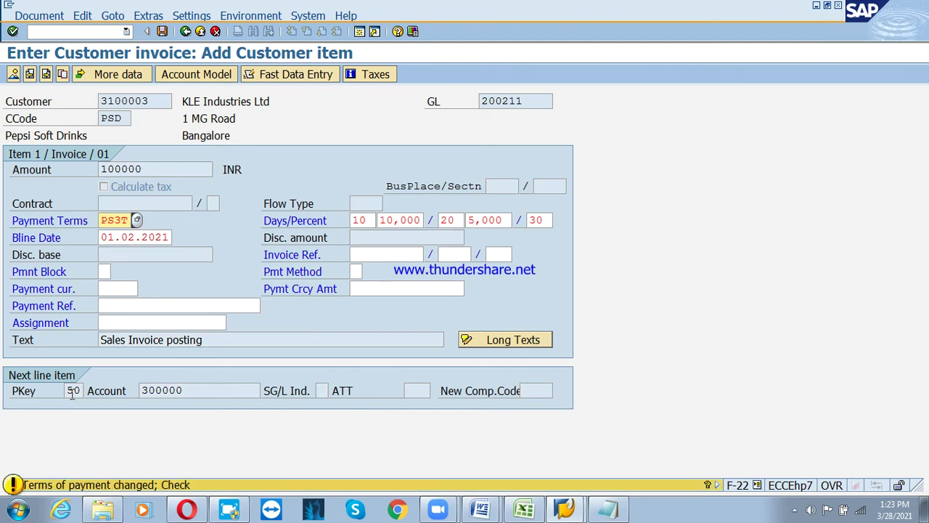
pyautogui.press('Return')
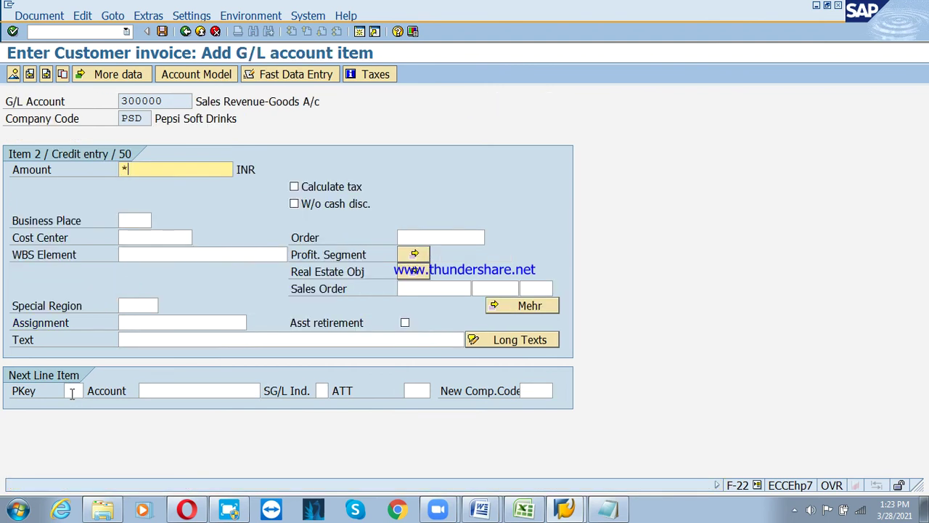
# Enter the G/L item with amount '*' as the remaining balance and confirm it
pyautogui.press('Tab')
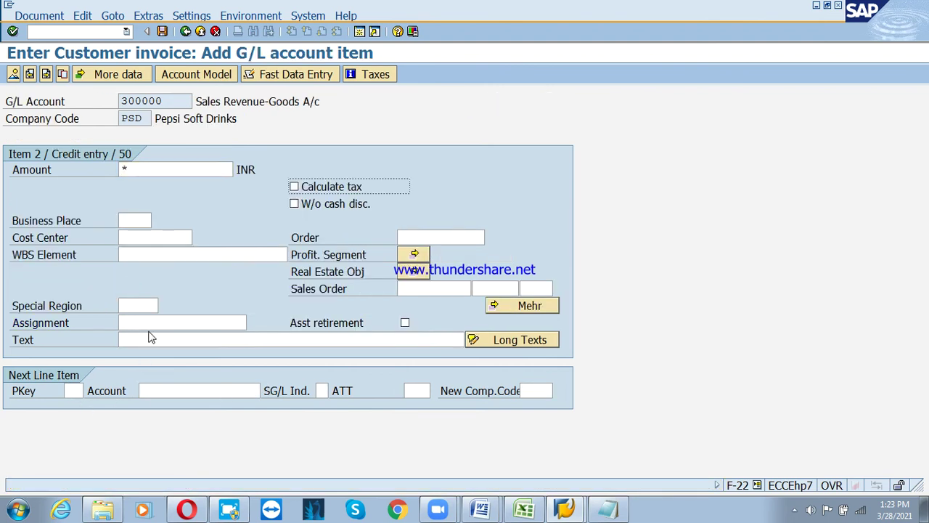
pyautogui.click(150, 341)
pyautogui.write('*')
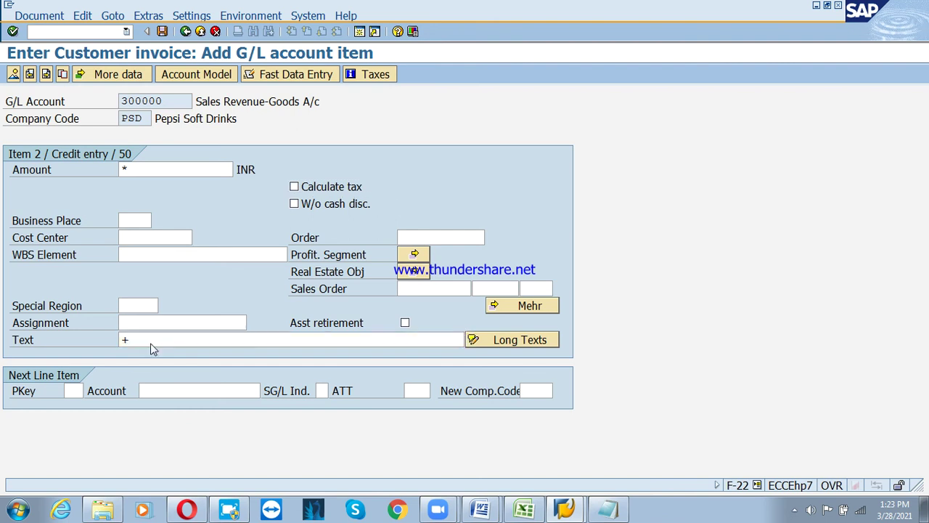
pyautogui.press('Return')
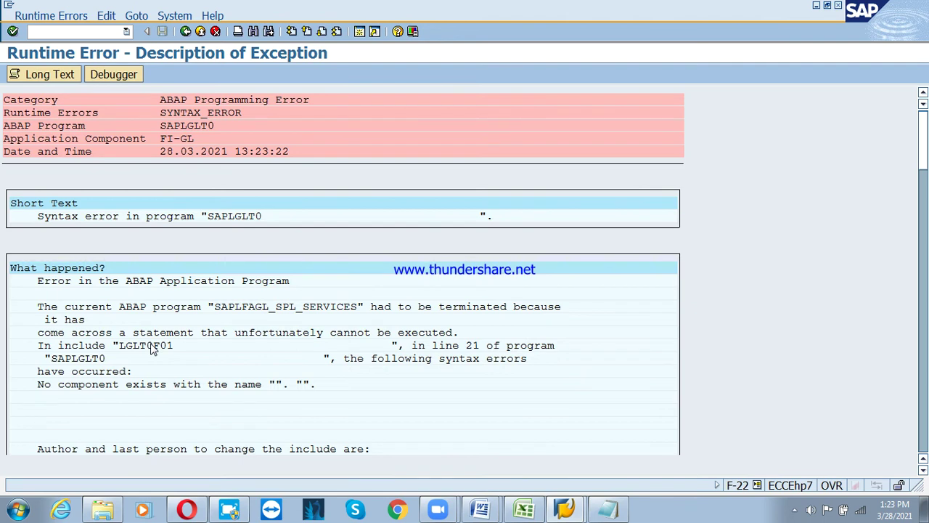
# Read through the SYNTAX_ERROR runtime dump and exit back to SAP Easy Access
pyautogui.scroll(-5, 247, 354)
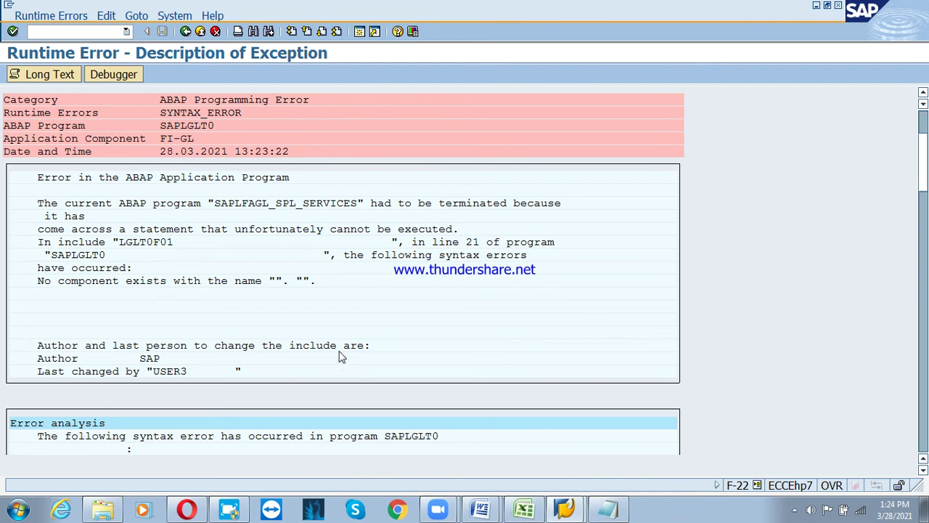
pyautogui.scroll(-3, 294, 338)
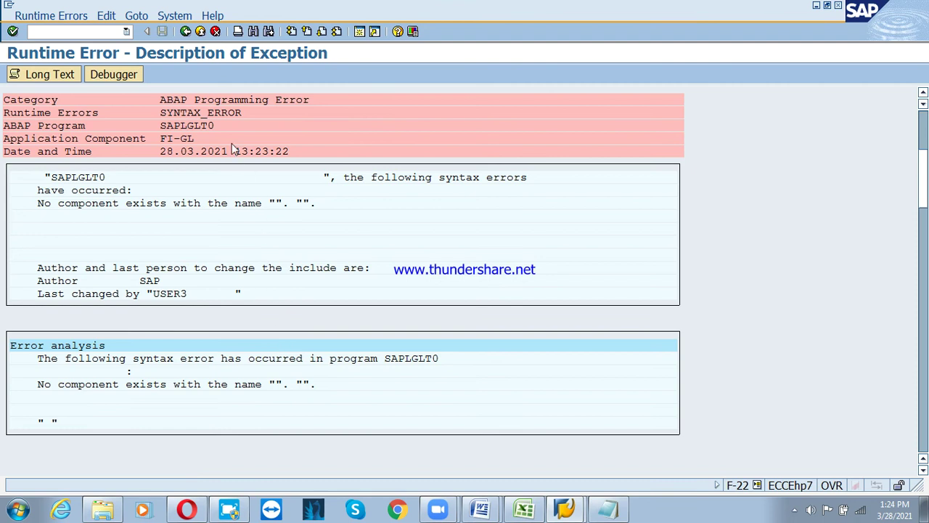
pyautogui.scroll(4, 411, 130)
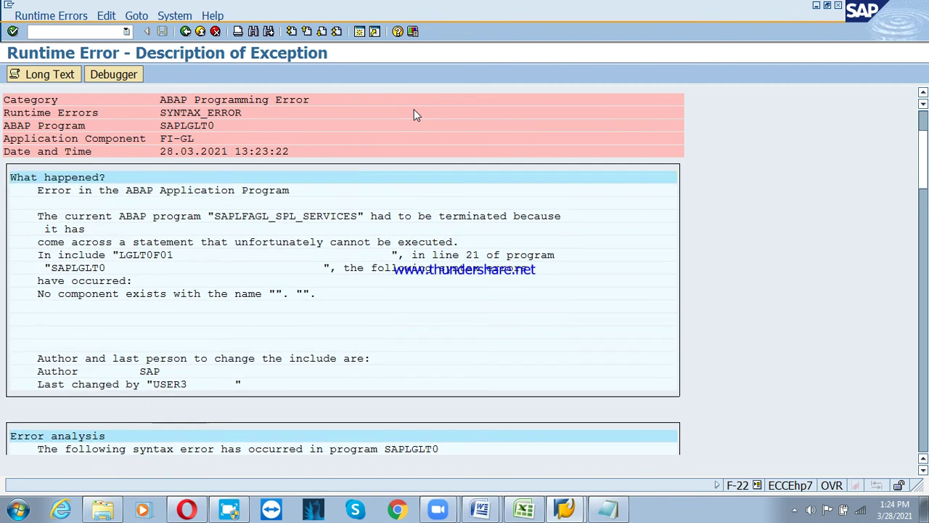
pyautogui.scroll(1, 416, 115)
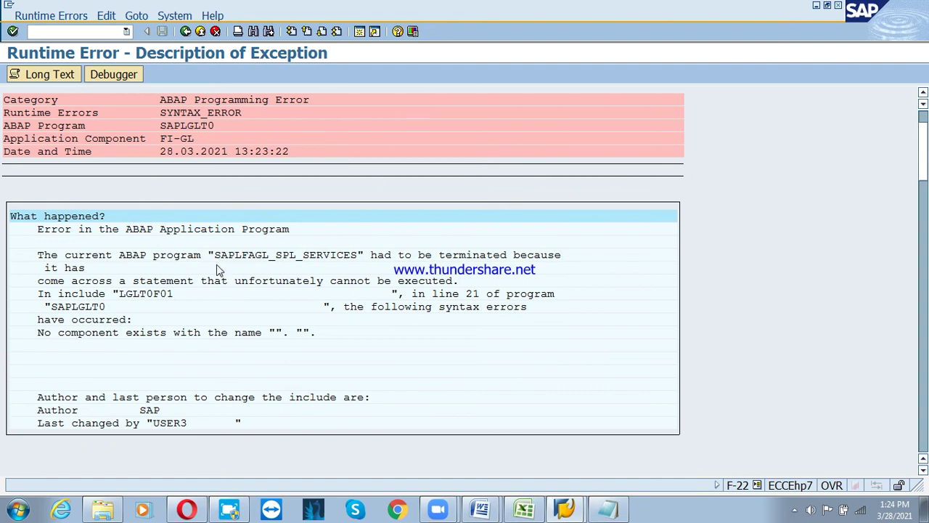
pyautogui.click(213, 33)
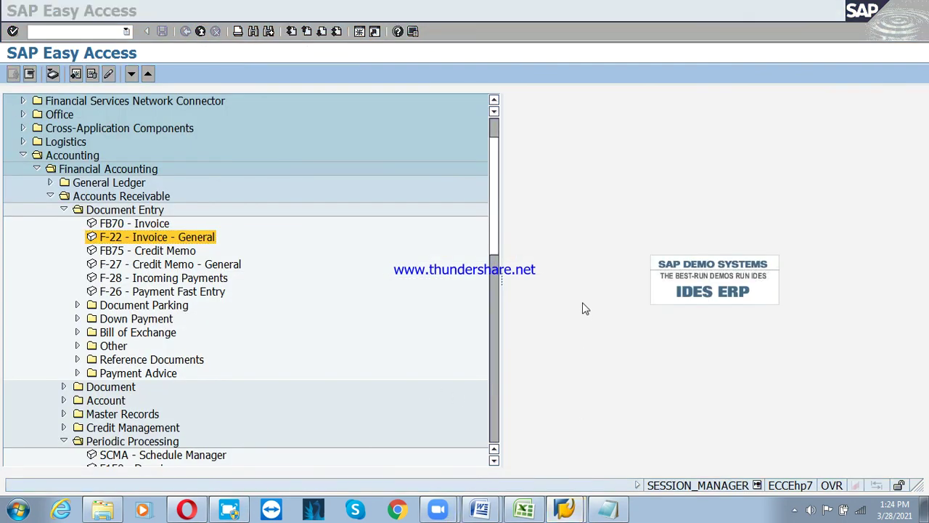
# Launch SPRO from Tools > Customizing > IMG and open the SAP Reference IMG
pyautogui.click(359, 31)
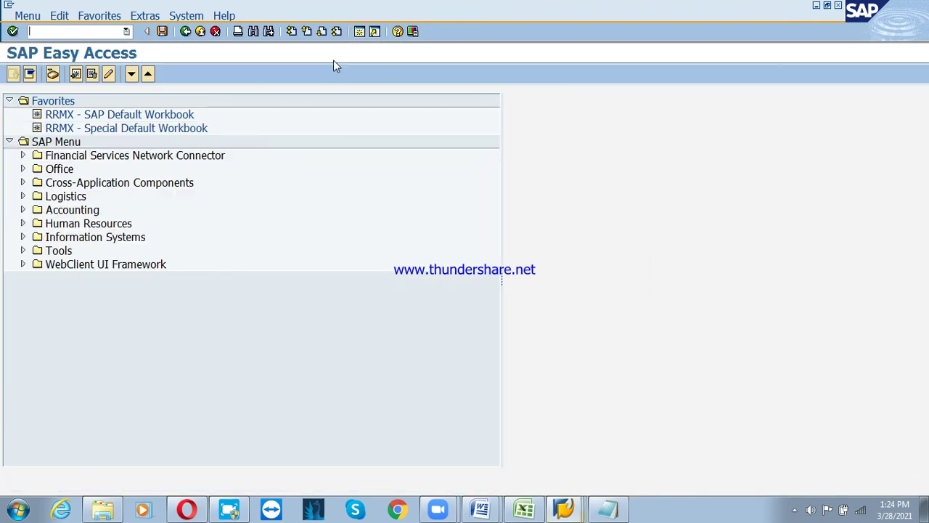
pyautogui.click(22, 252)
pyautogui.click(76, 281)
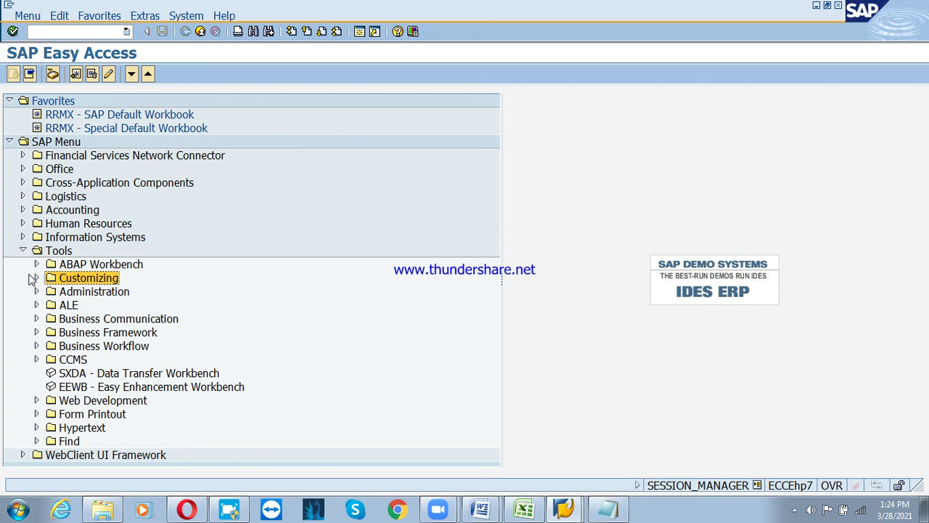
pyautogui.click(36, 278)
pyautogui.click(49, 291)
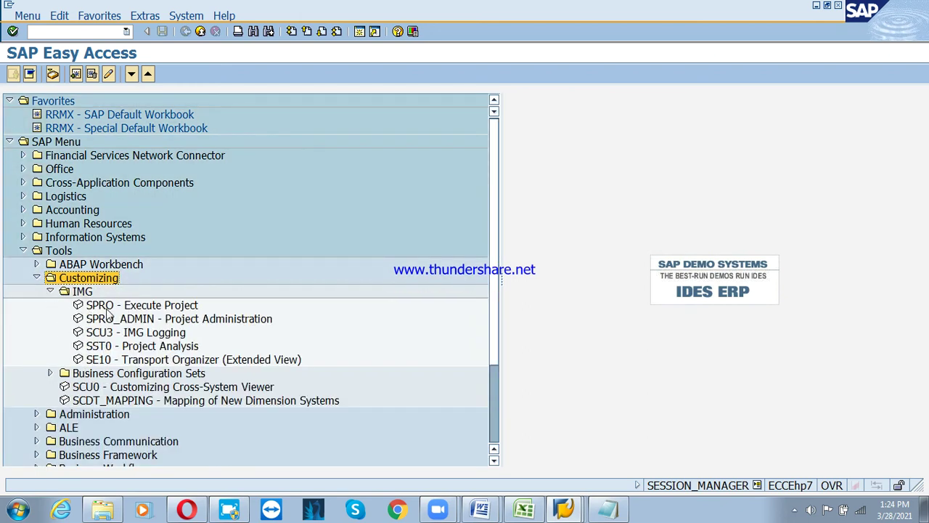
pyautogui.doubleClick(107, 308)
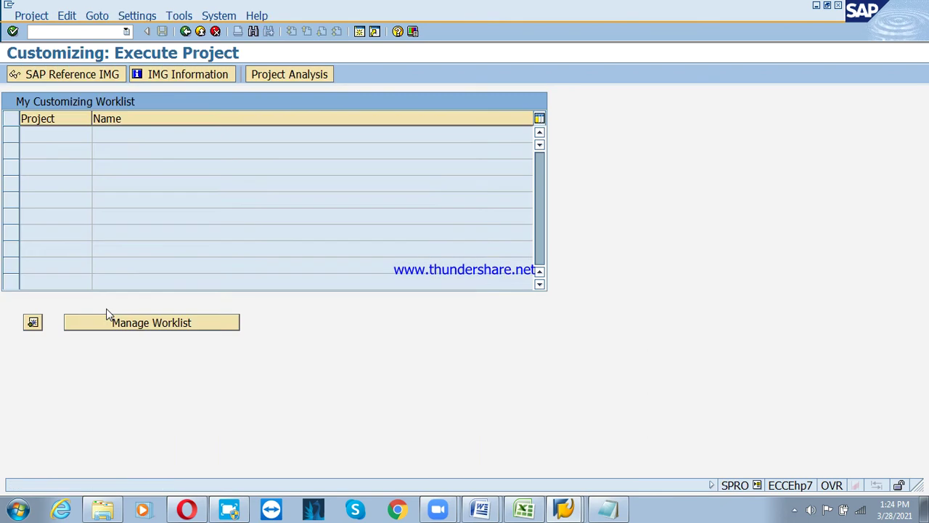
pyautogui.click(75, 77)
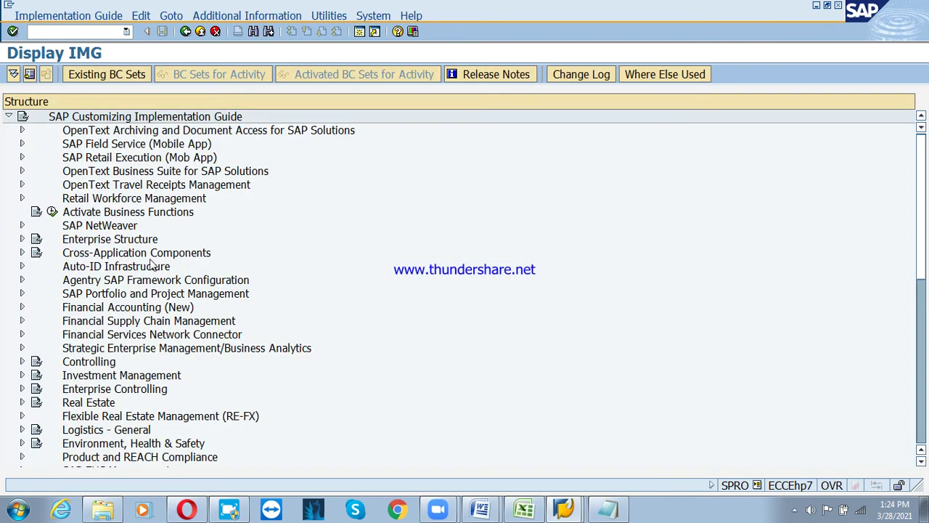
# Drill into Financial Accounting (New) > General Ledger Accounting (New) > Business Transactions > Document Splitting and run Activate Document Splitting
pyautogui.click(109, 308)
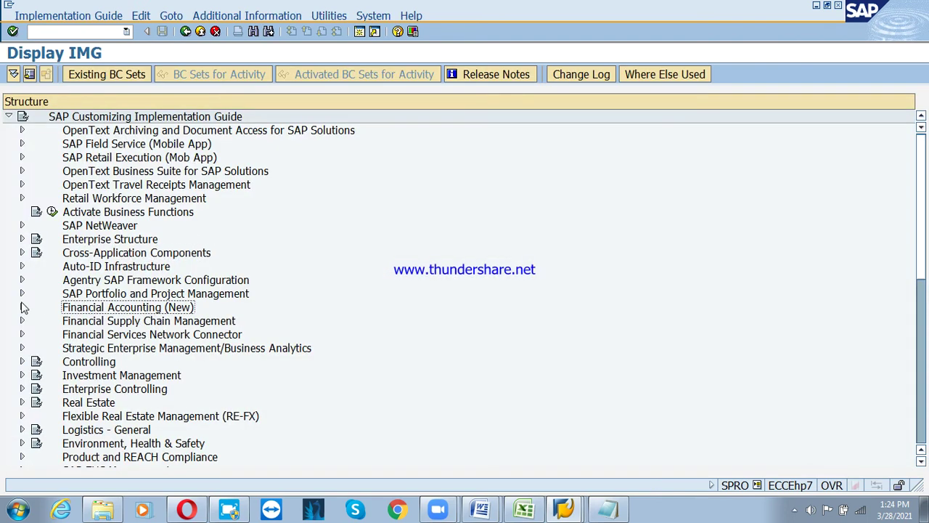
pyautogui.click(21, 307)
pyautogui.click(111, 338)
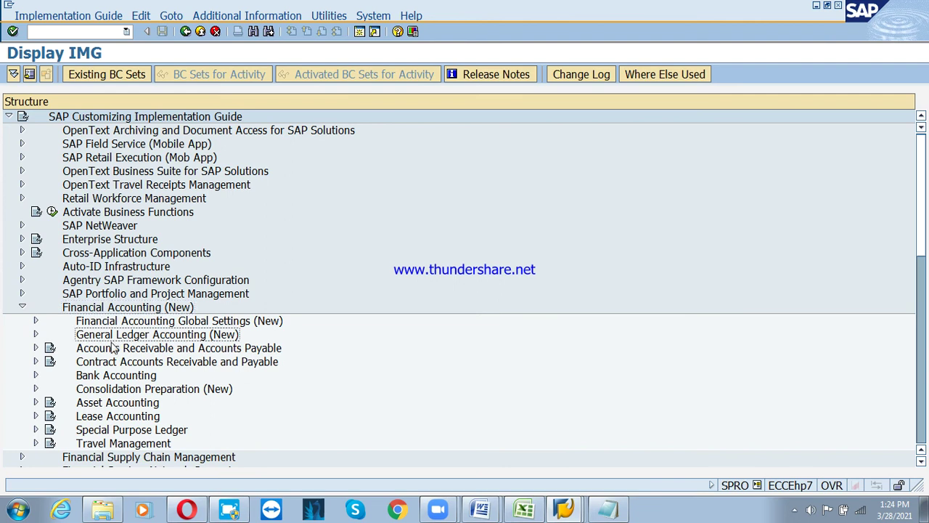
pyautogui.click(36, 334)
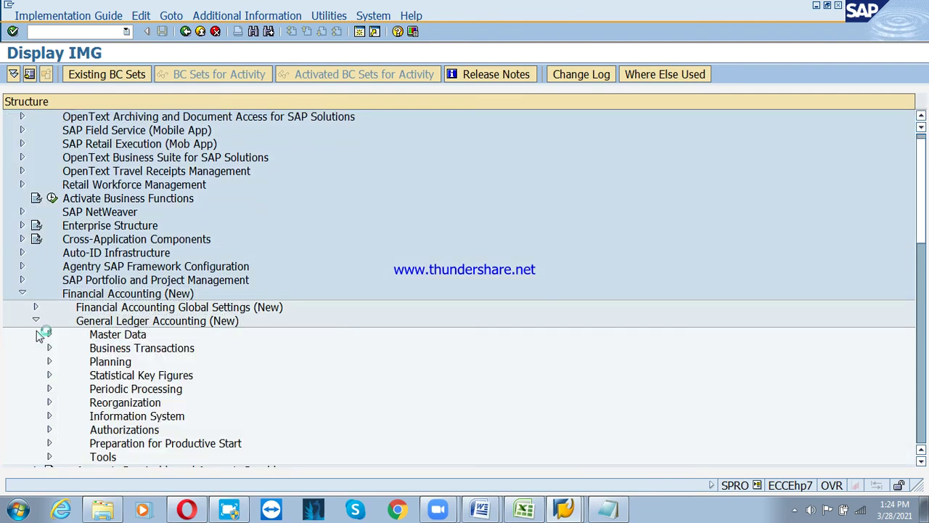
pyautogui.click(126, 351)
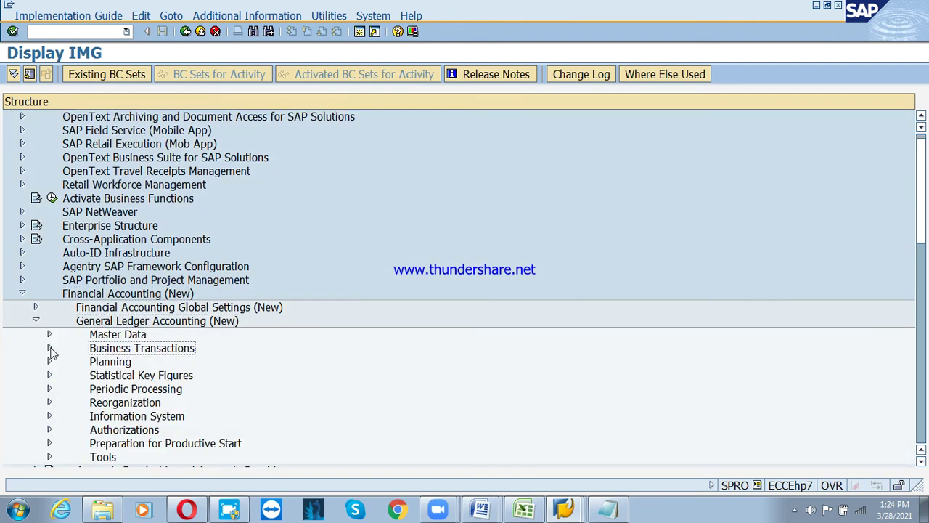
pyautogui.click(50, 349)
pyautogui.click(144, 324)
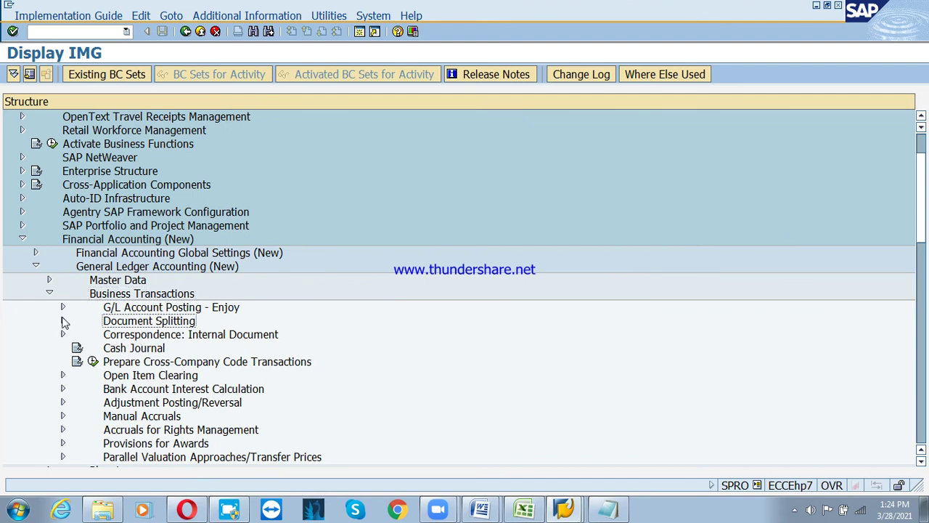
pyautogui.click(63, 322)
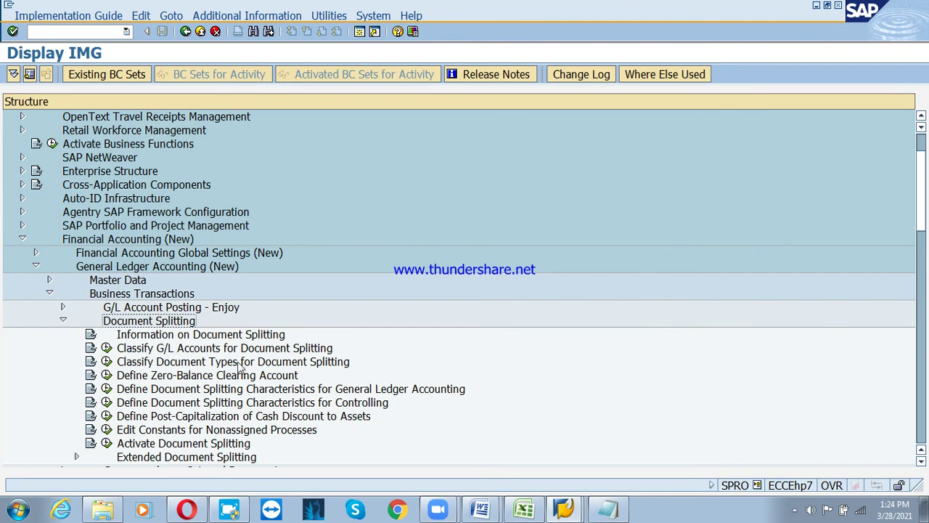
pyautogui.click(106, 443)
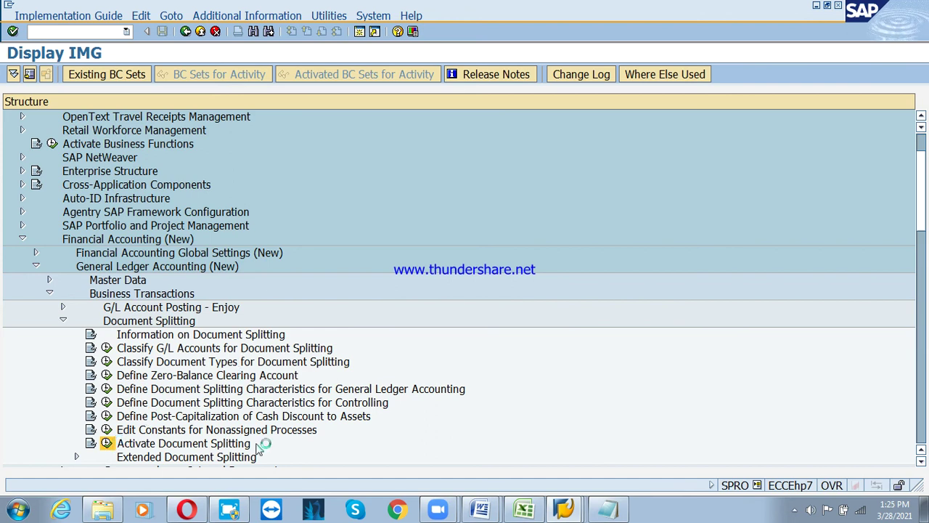
pyautogui.click(231, 510)
pyautogui.click(157, 380)
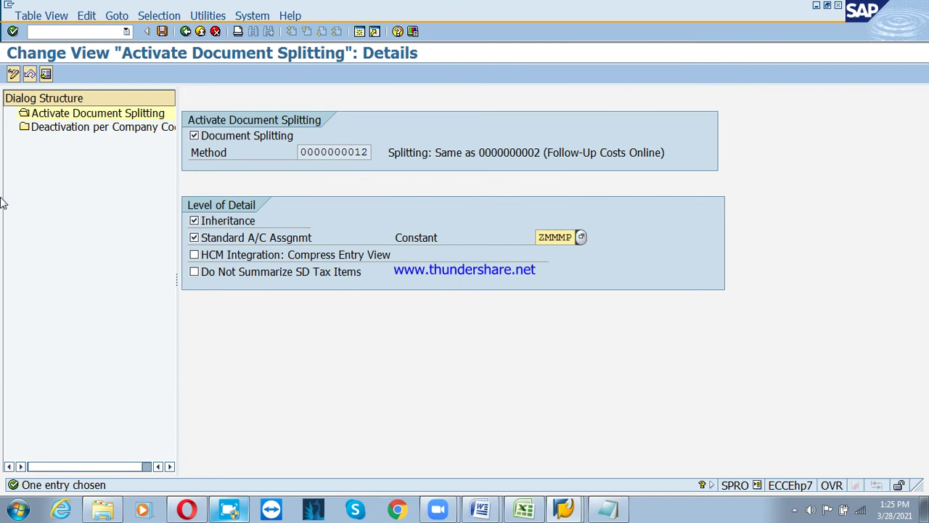
# Mark company code PSD Inactive in Deactivation per Company Code, save to the customizing request, and exit
pyautogui.doubleClick(105, 128)
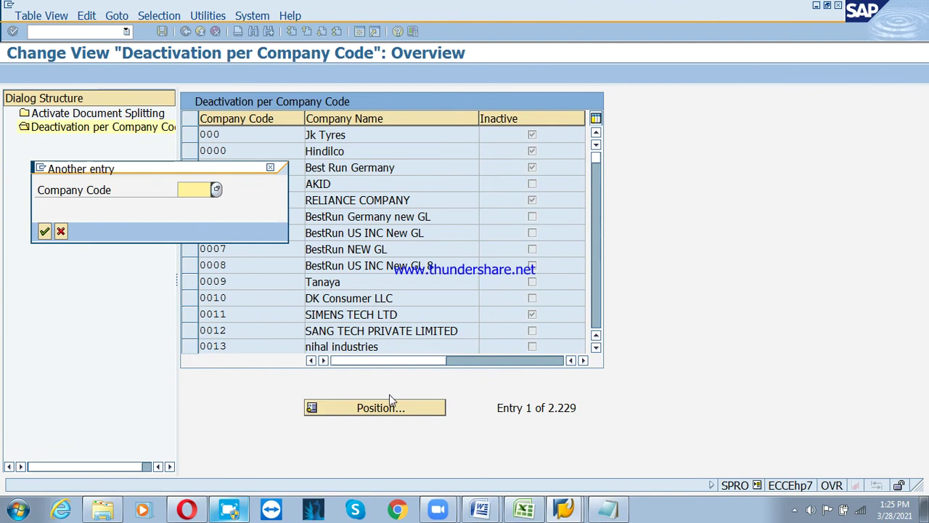
pyautogui.write('psd')
pyautogui.press('Return')
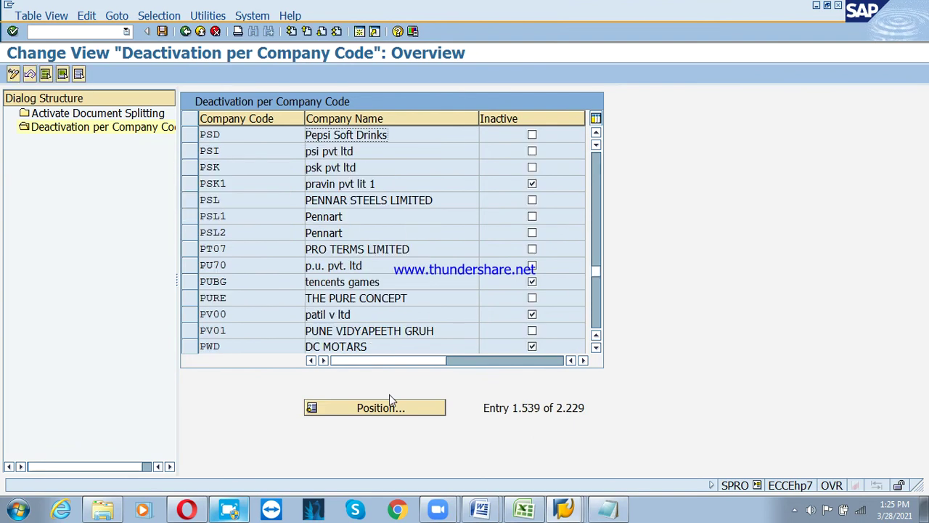
pyautogui.click(533, 136)
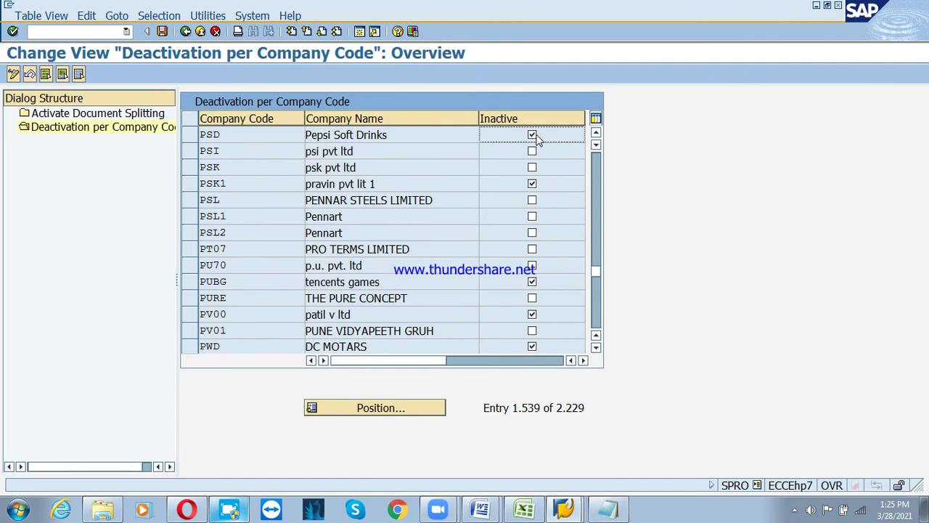
pyautogui.click(164, 33)
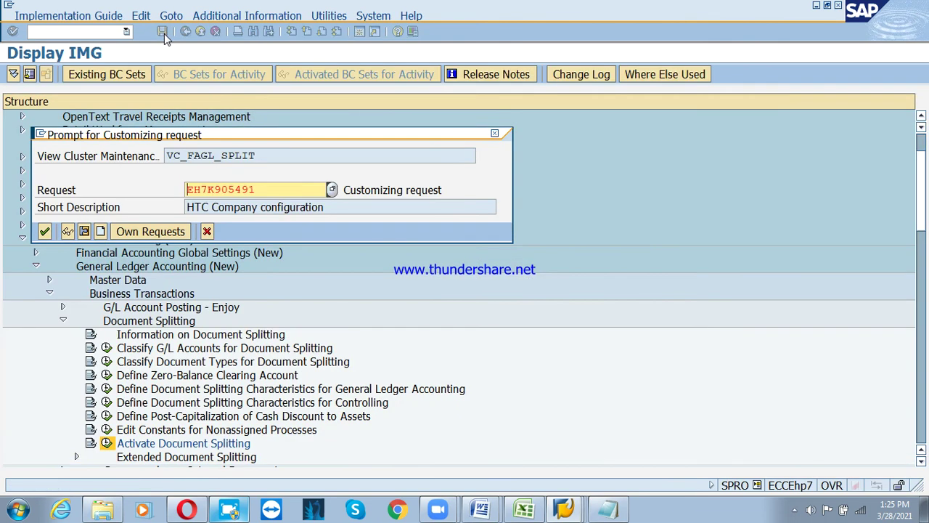
pyautogui.press('Return')
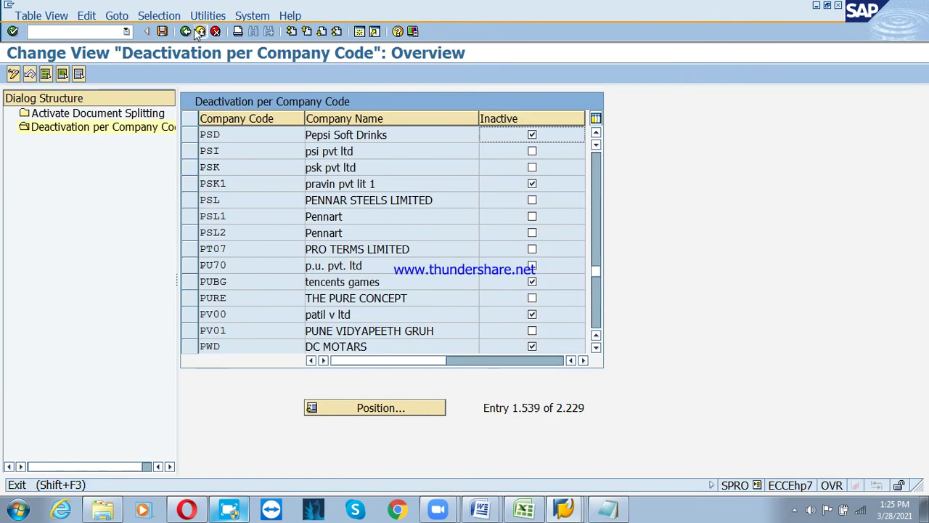
pyautogui.click(200, 32)
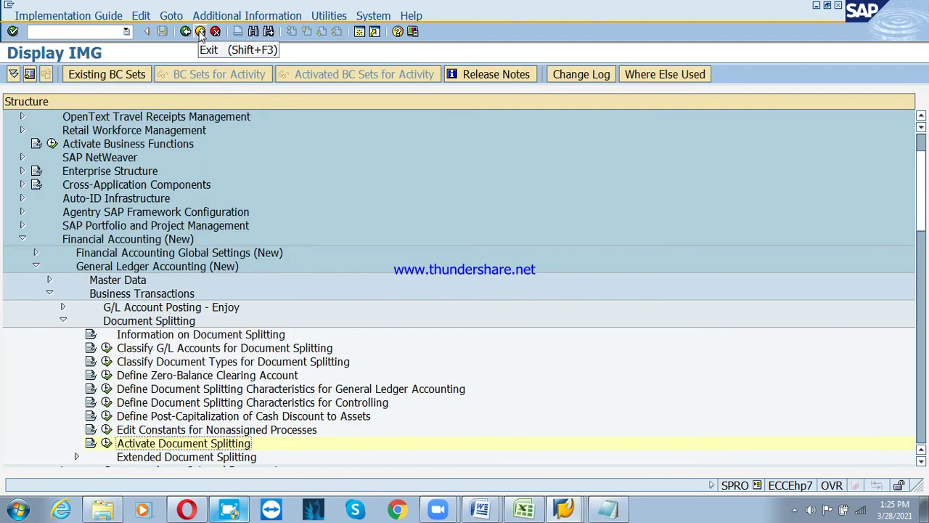
pyautogui.click(200, 32)
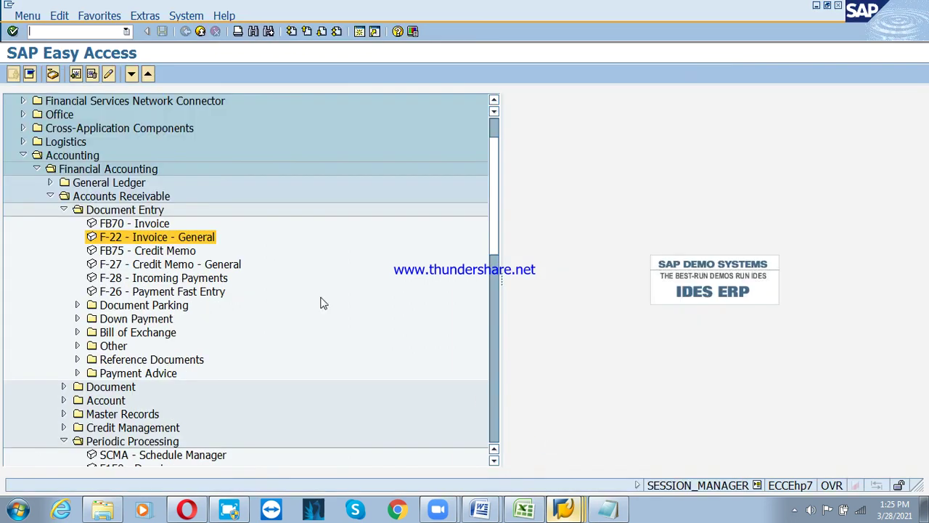
# In FB70, enter the customer, invoice date 01.02.2021, amount 100000 and text 'Sales invoice posting'
pyautogui.doubleClick(145, 224)
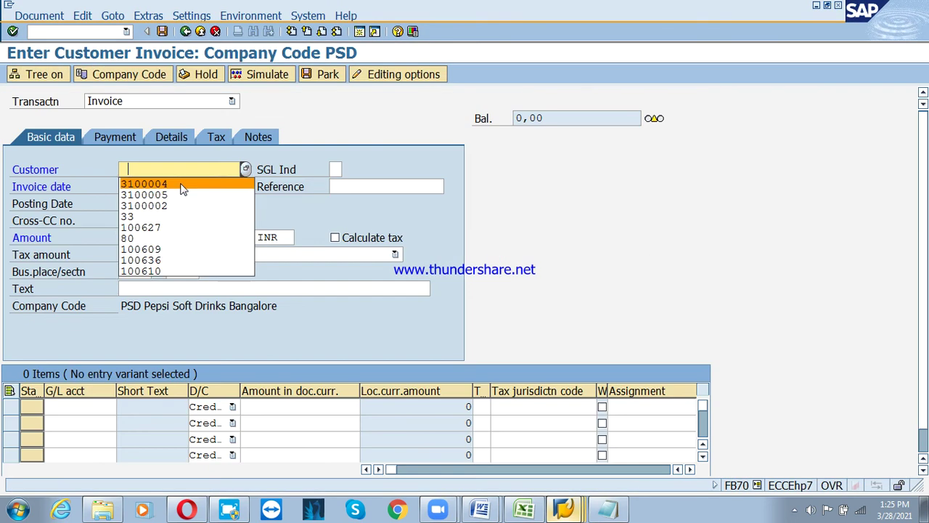
pyautogui.click(183, 187)
pyautogui.click(171, 186)
pyautogui.click(167, 198)
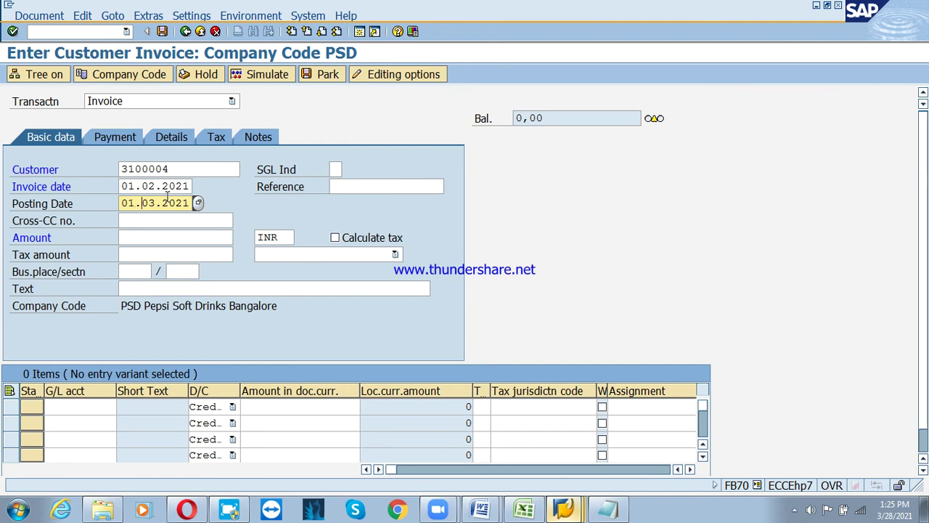
pyautogui.press('Tab')
pyautogui.press('Tab')
pyautogui.press('Tab')
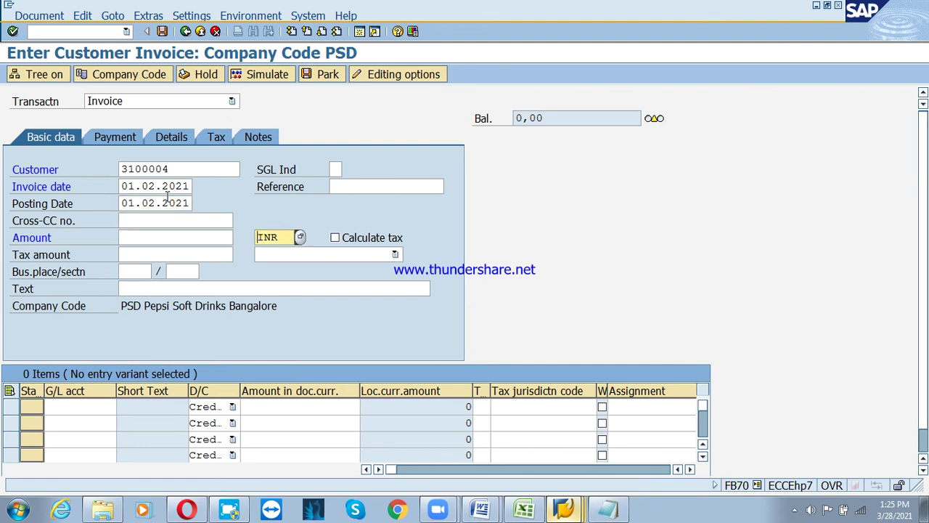
pyautogui.hotkey('shift', 'Tab')
pyautogui.write('100')
pyautogui.press('Down')
pyautogui.press('Tab')
pyautogui.press('Tab')
pyautogui.press('Tab')
pyautogui.press('Tab')
pyautogui.press('Tab')
pyautogui.press('Down')
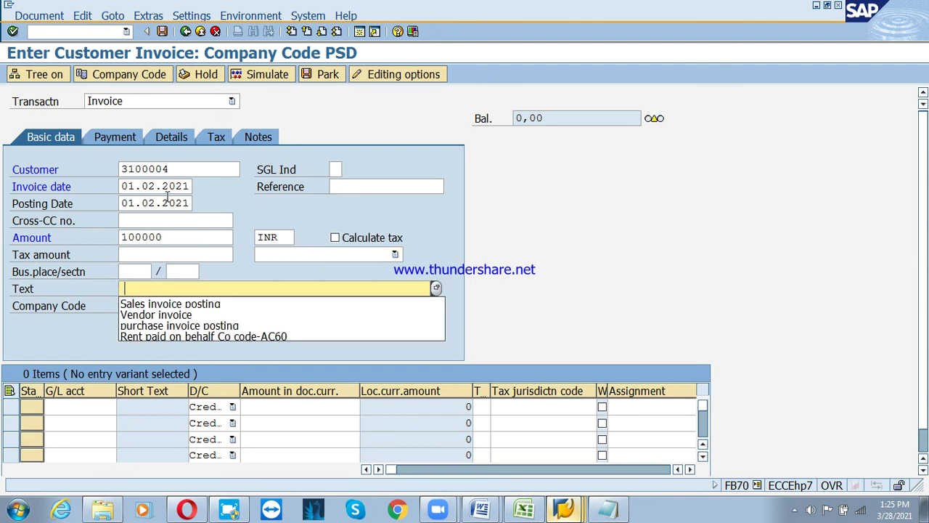
pyautogui.press('Down')
pyautogui.press('Tab')
# Add a line item to G/L account 300000 for 100000, accepting the due-date warning
pyautogui.press('Down')
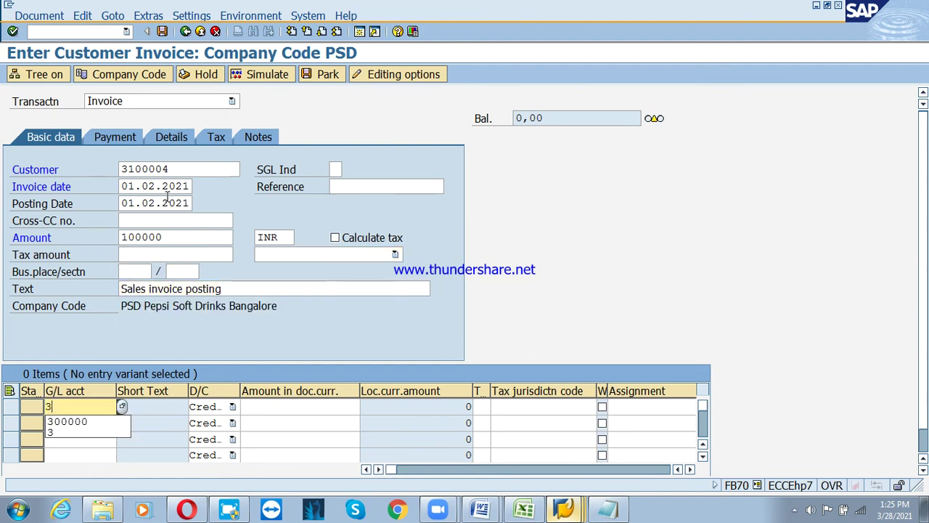
pyautogui.press('Down')
pyautogui.press('Tab')
pyautogui.press('Tab')
pyautogui.press('Down')
pyautogui.press('Down')
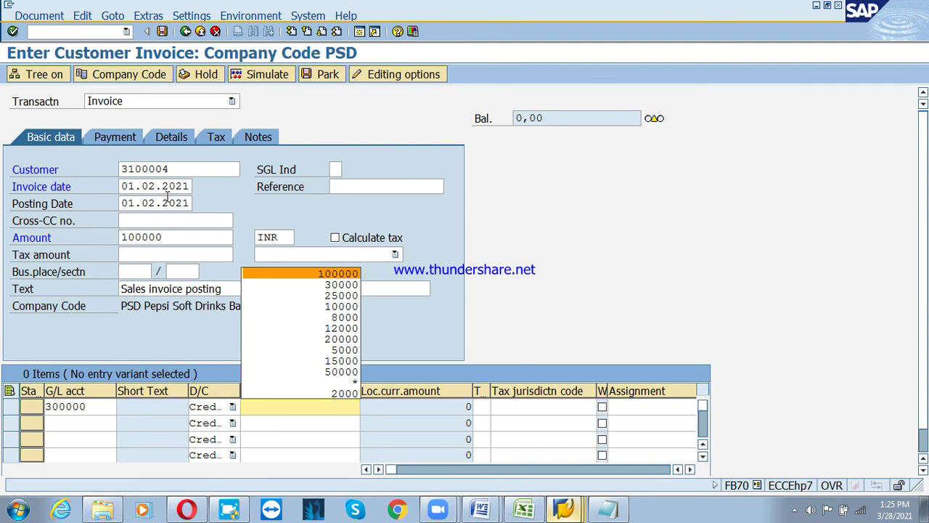
pyautogui.press('Return')
pyautogui.press('Return')
pyautogui.press('Return')
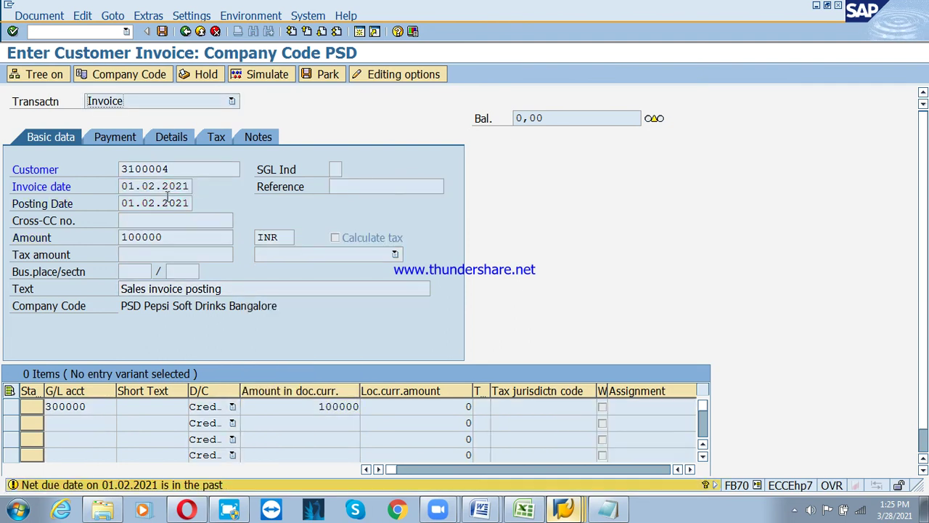
pyautogui.press('Return')
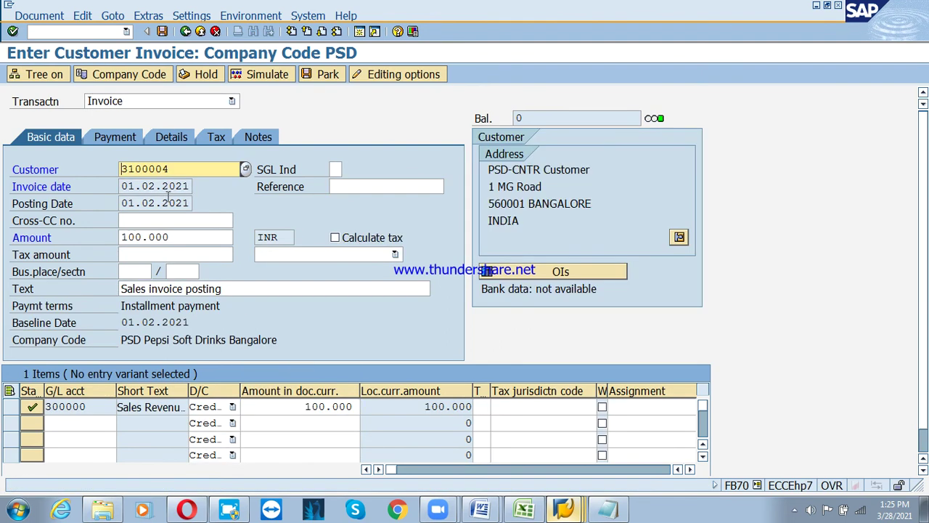
# Change the invoice's payment terms to PS3T on the Payment tab
pyautogui.click(122, 140)
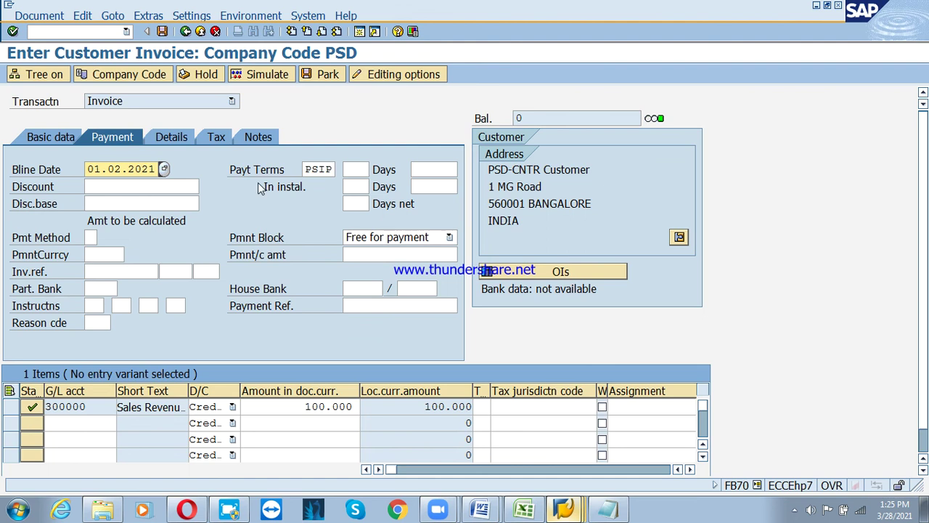
pyautogui.click(324, 169)
pyautogui.press('BackSpace')
pyautogui.press('BackSpace')
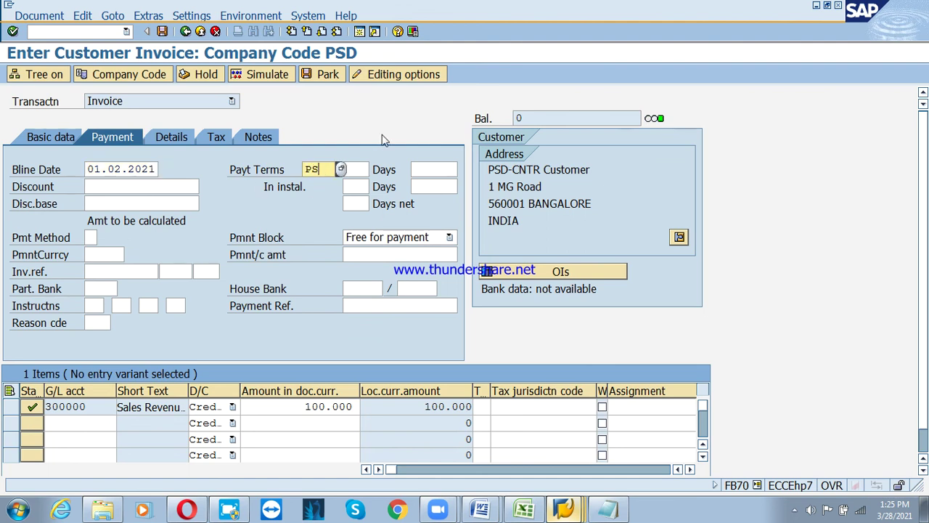
pyautogui.write('3')
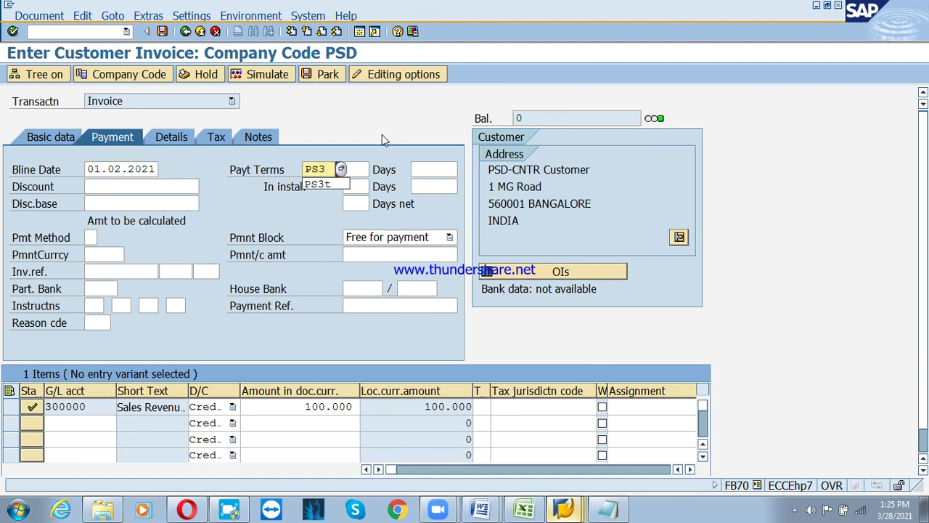
pyautogui.write('t')
pyautogui.press('Return')
pyautogui.press('Return')
pyautogui.press('Return')
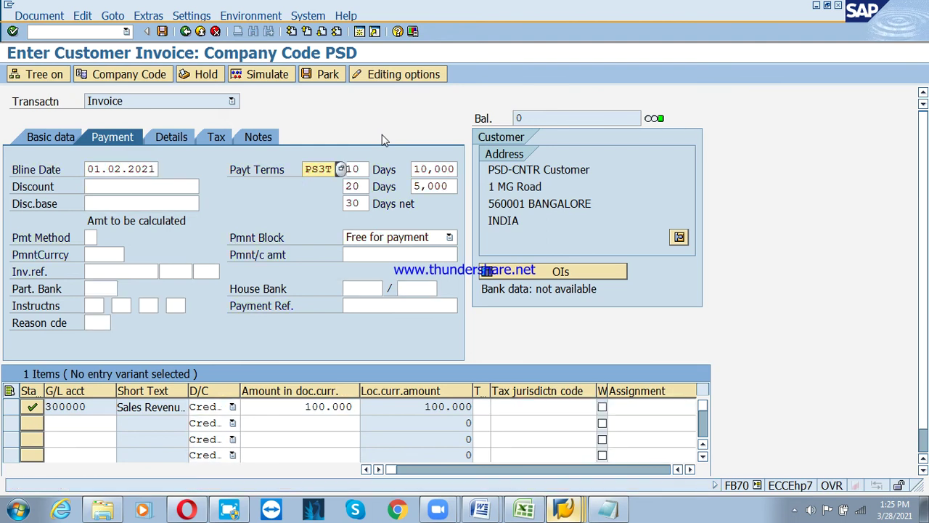
# Post the invoice as document 1017 and exit invoice entry
pyautogui.click(163, 33)
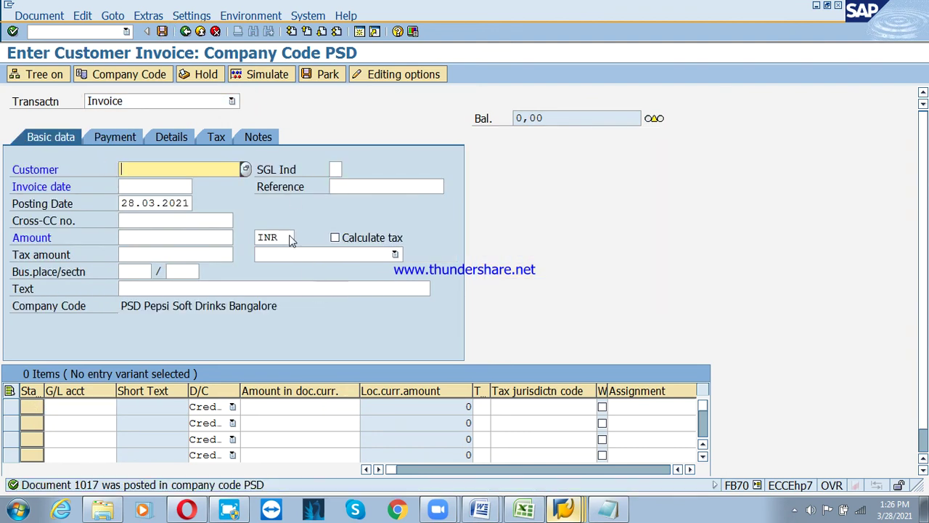
pyautogui.click(199, 32)
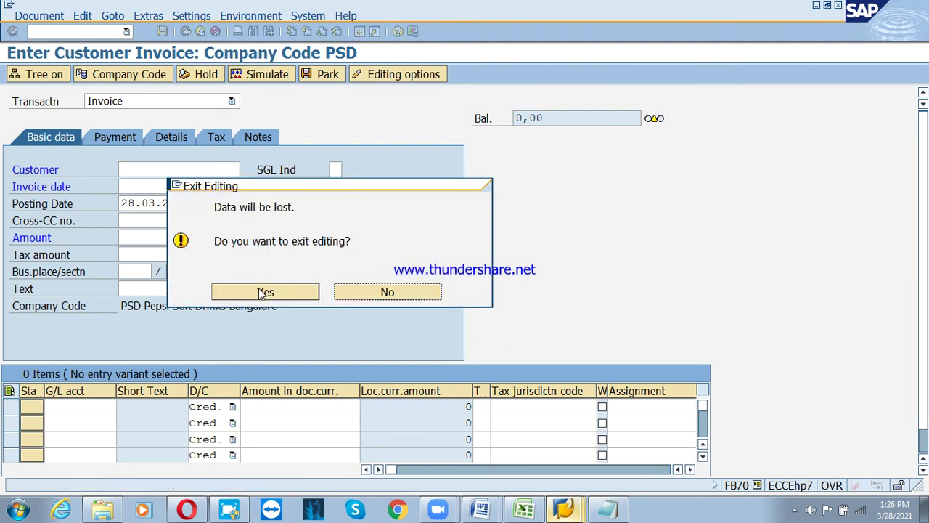
pyautogui.click(261, 290)
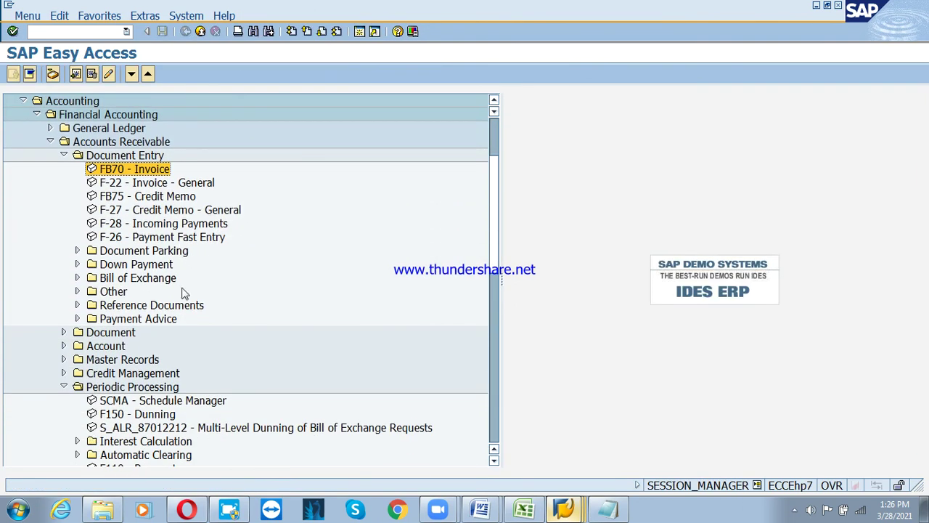
# Start F150 and set the dunning run identification to PSD3
pyautogui.doubleClick(138, 413)
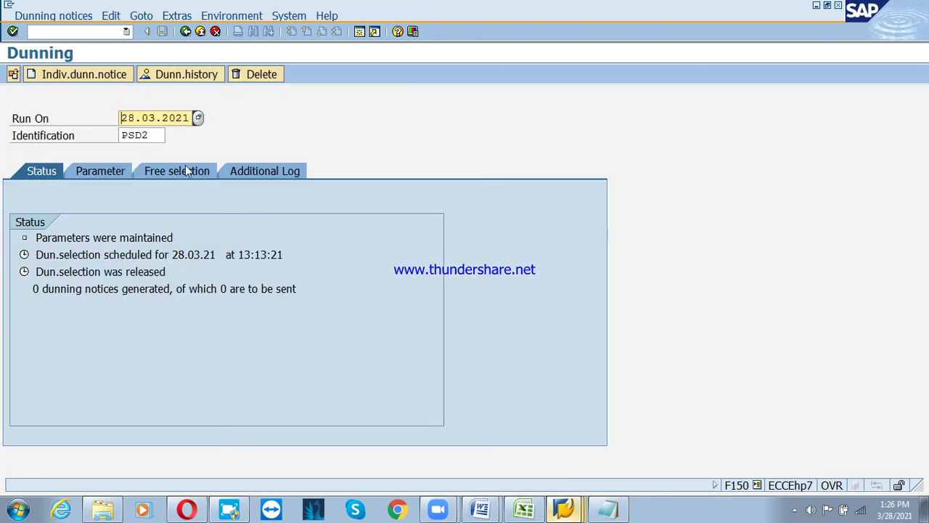
pyautogui.click(158, 135)
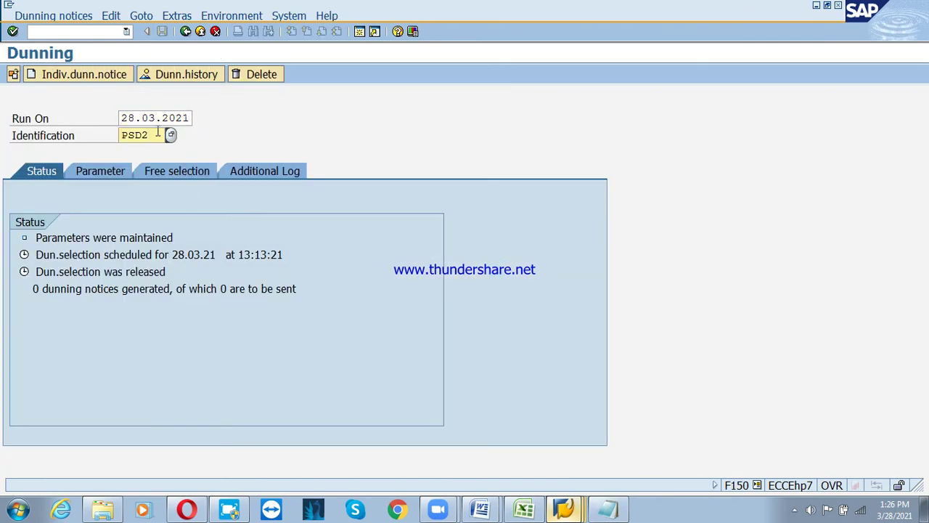
pyautogui.press('BackSpace')
pyautogui.write('3')
pyautogui.press('Return')
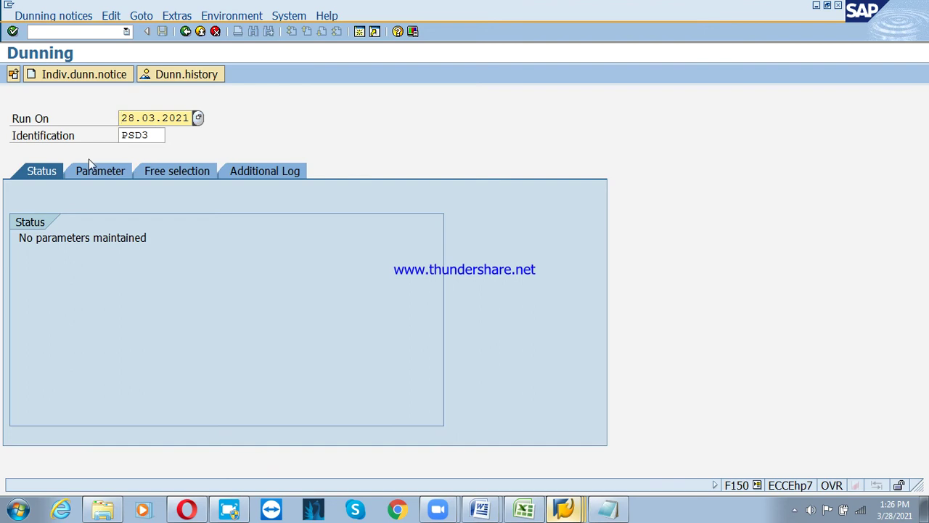
# Set dunning and posting-up-to dates 28.03.2021, company code PSD and the customer range, then save
pyautogui.click(88, 168)
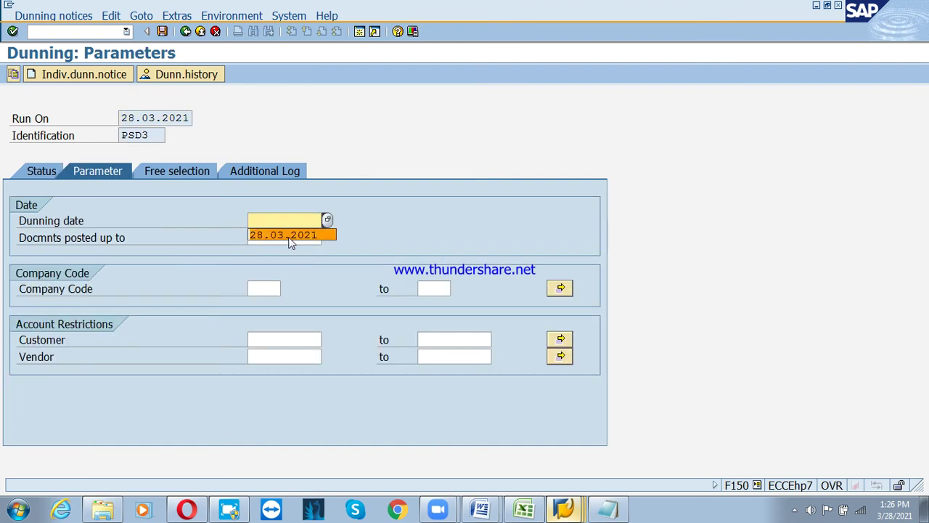
pyautogui.click(289, 237)
pyautogui.click(268, 238)
pyautogui.click(268, 249)
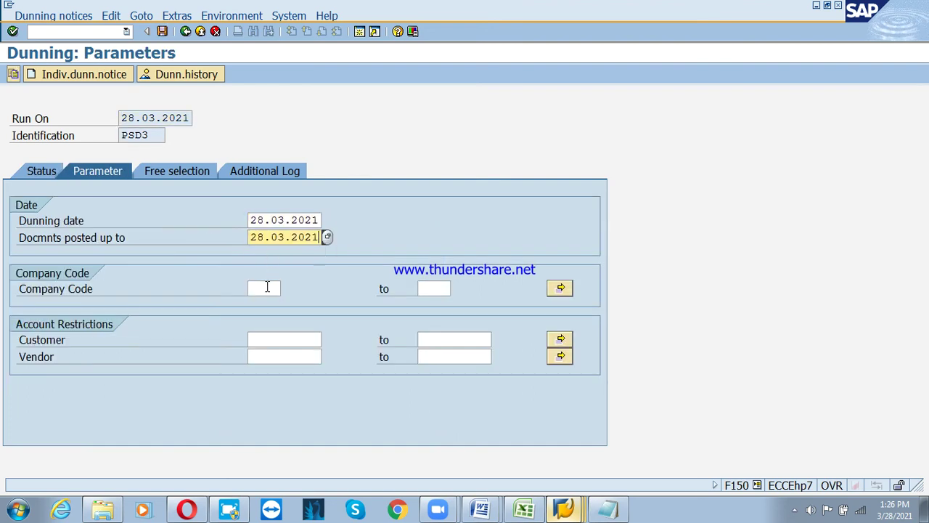
pyautogui.click(267, 288)
pyautogui.click(270, 302)
pyautogui.click(276, 340)
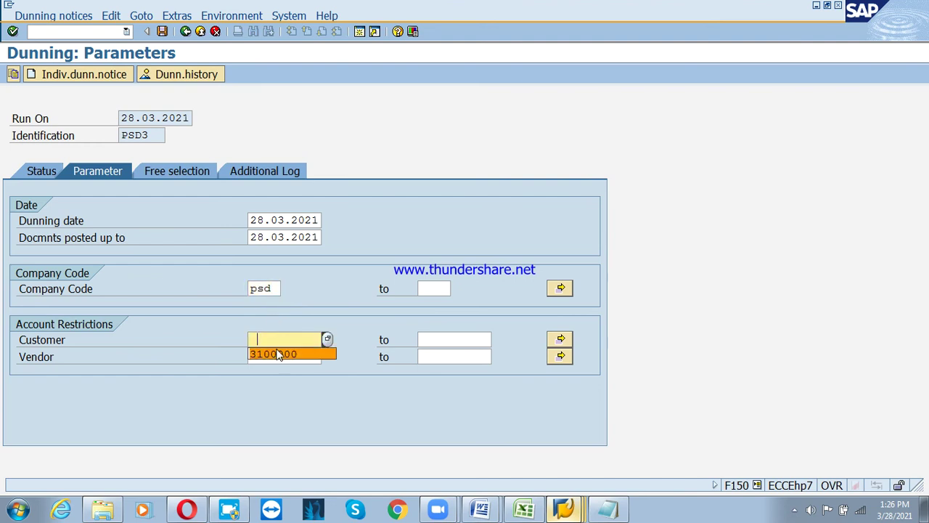
pyautogui.click(276, 353)
pyautogui.click(451, 341)
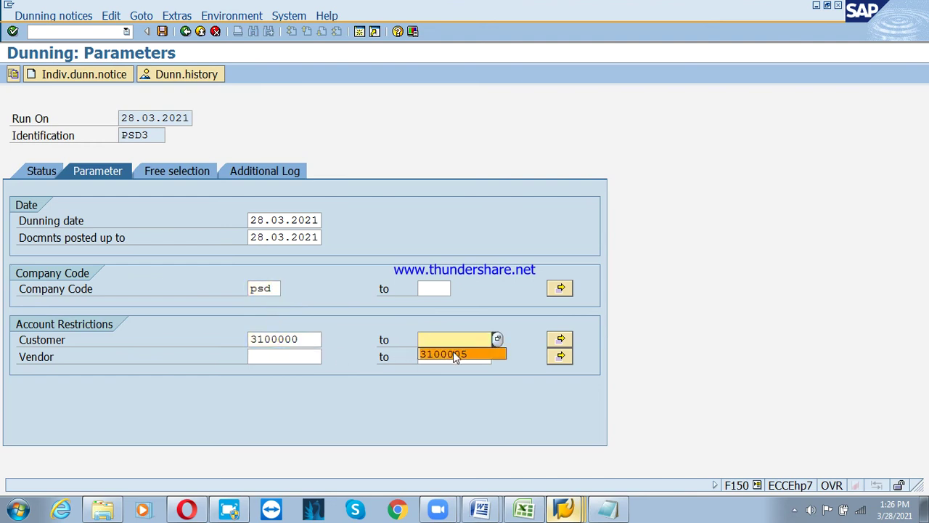
pyautogui.click(455, 354)
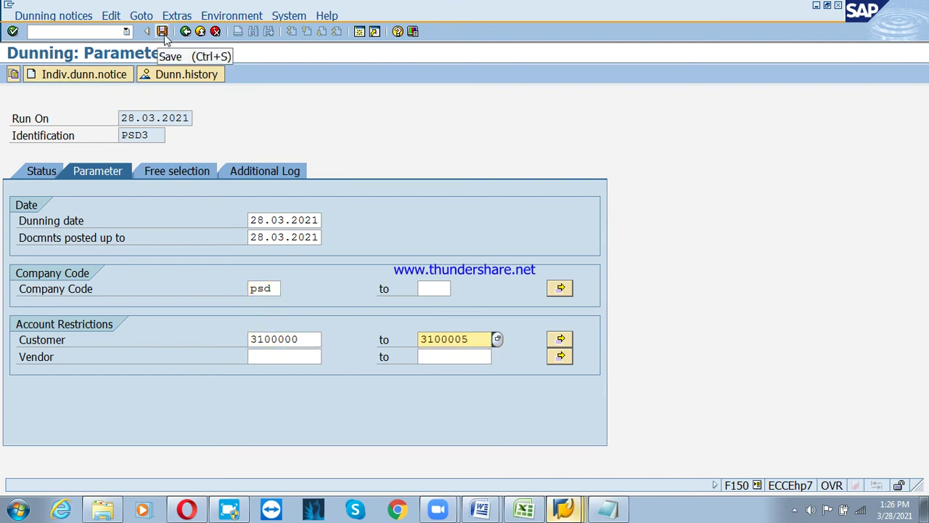
pyautogui.click(162, 32)
pyautogui.click(44, 172)
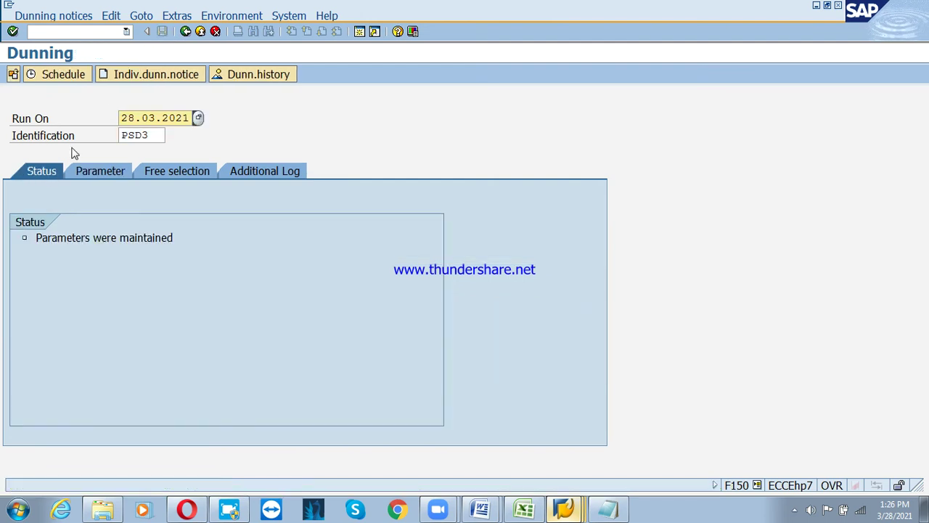
# Schedule the dunning selection to start immediately, then list all dunning runs
pyautogui.click(33, 75)
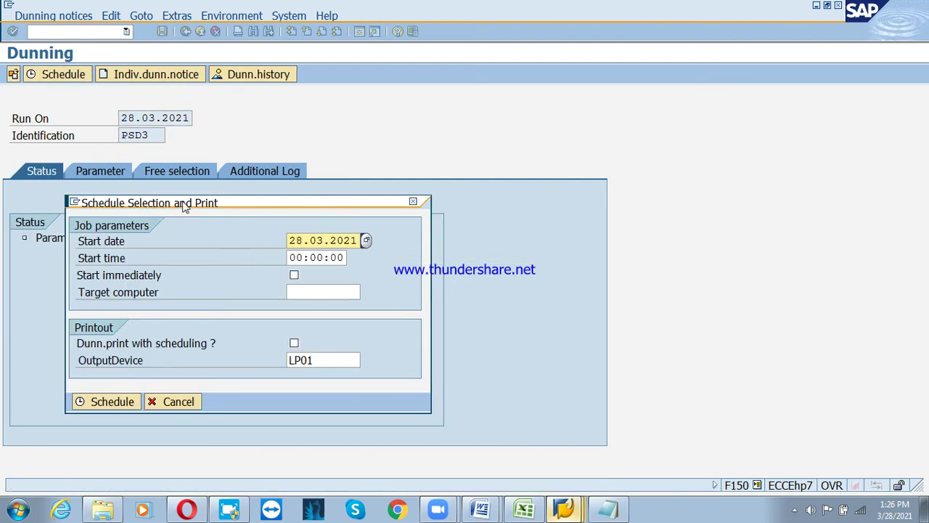
pyautogui.click(294, 276)
pyautogui.click(118, 400)
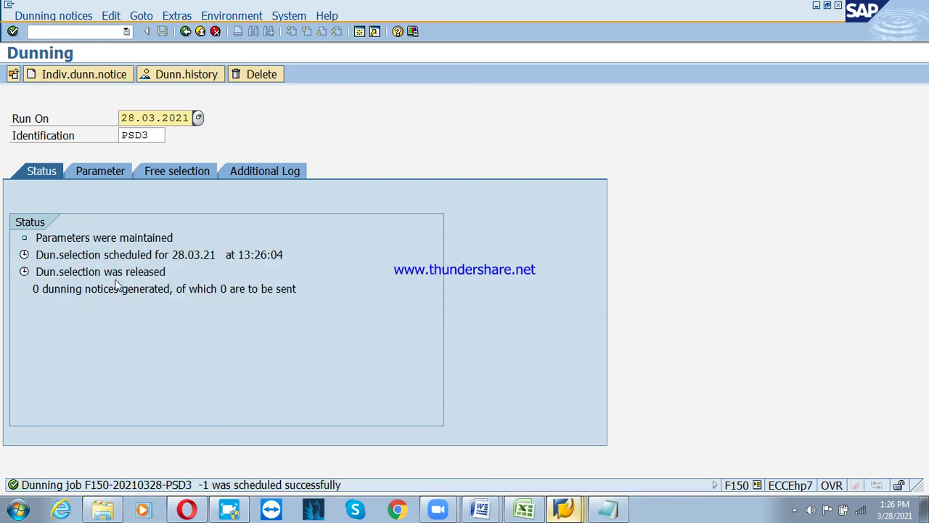
pyautogui.press('Return')
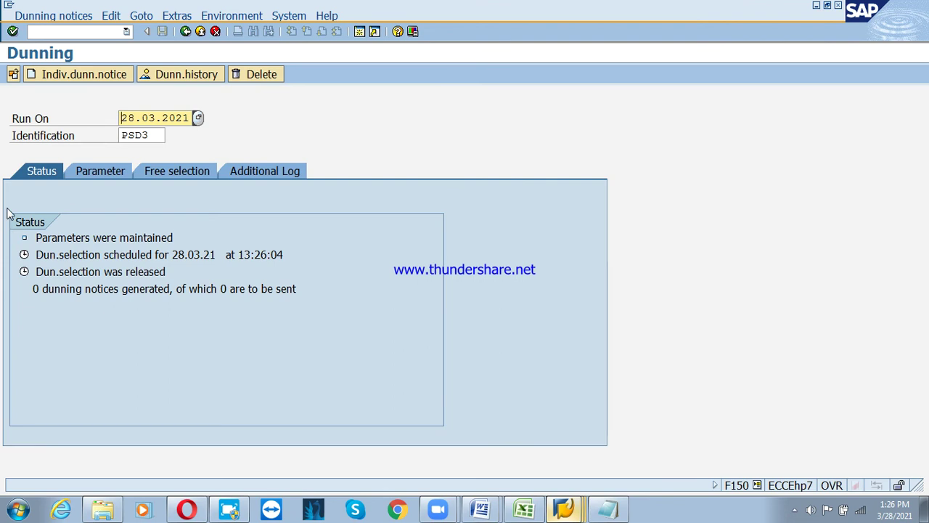
pyautogui.click(16, 77)
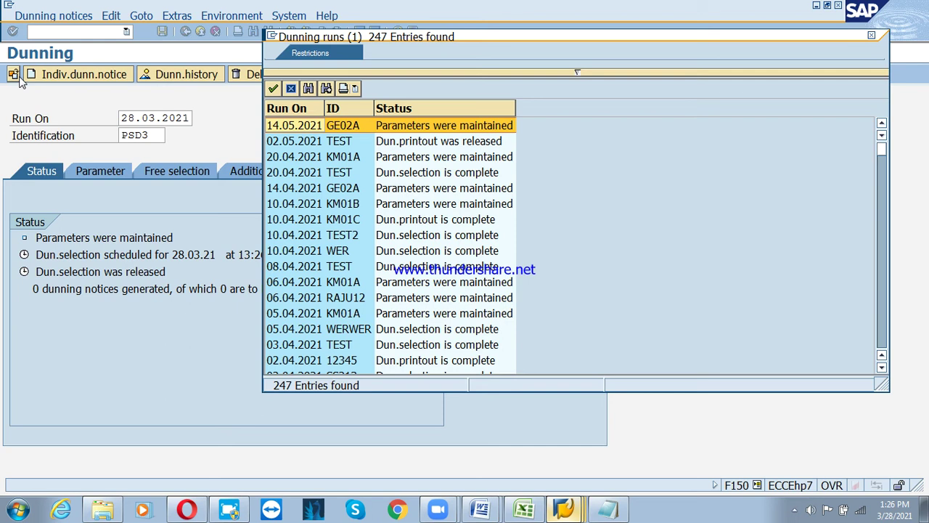
# Open run PSD3 from the list and check its Free selection, Additional Log and Parameter tabs
pyautogui.click(363, 298)
pyautogui.scroll(-4, 359, 305)
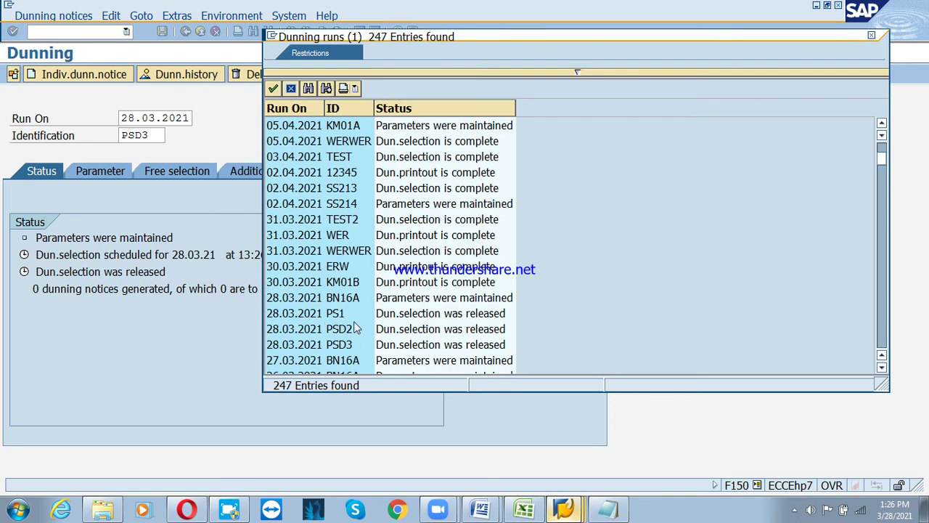
pyautogui.doubleClick(353, 348)
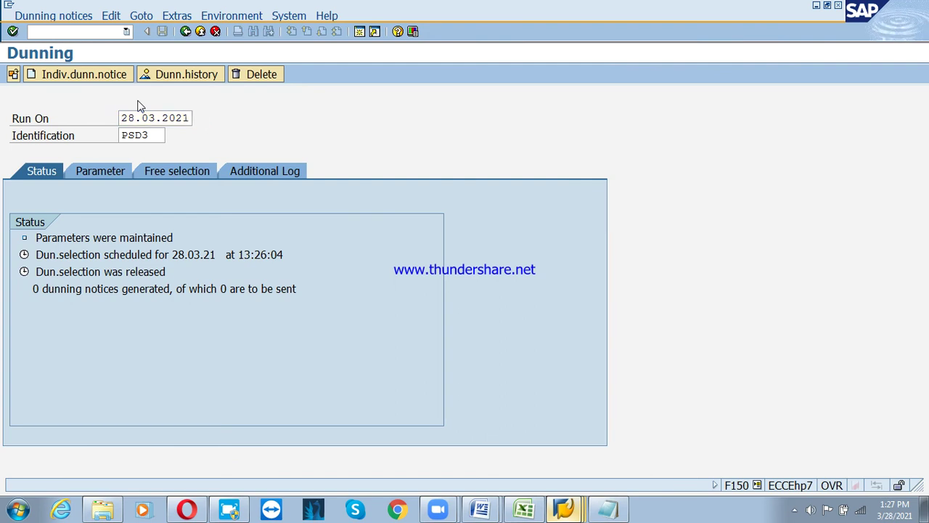
pyautogui.click(195, 171)
pyautogui.click(271, 172)
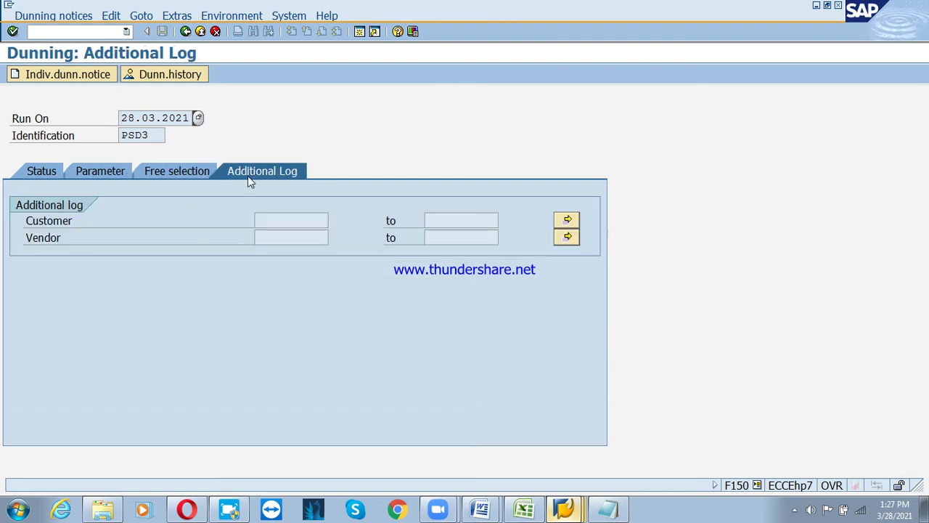
pyautogui.click(106, 177)
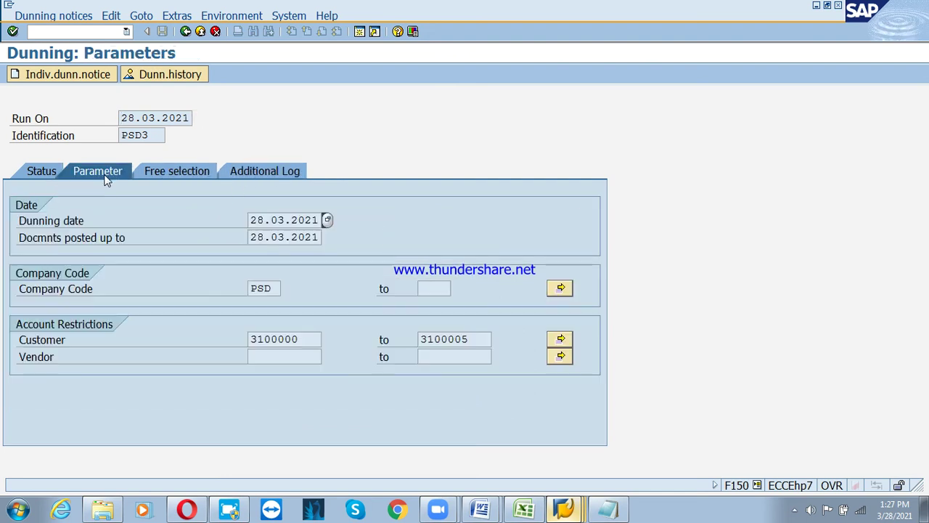
pyautogui.click(29, 173)
# Run the dunning history for customer 3100004 in company code PSD and try displaying a dunning notice
pyautogui.click(174, 73)
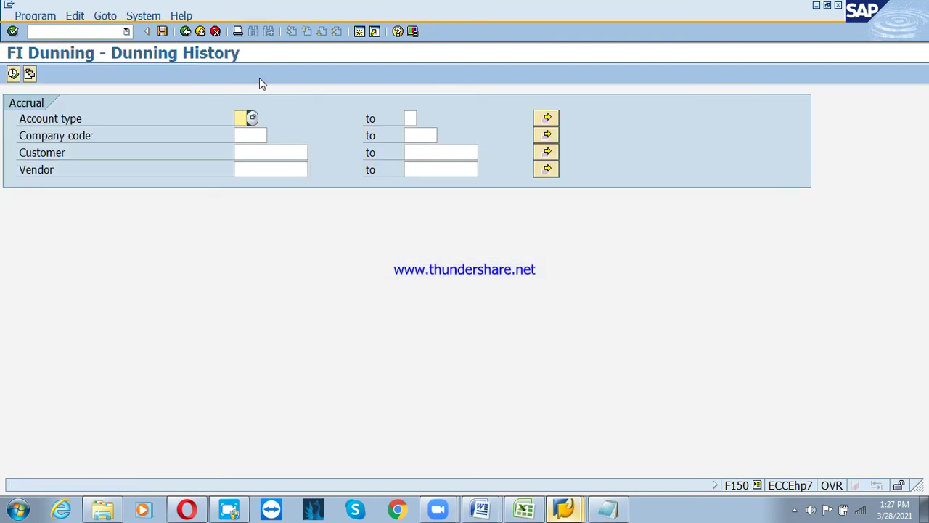
pyautogui.click(250, 134)
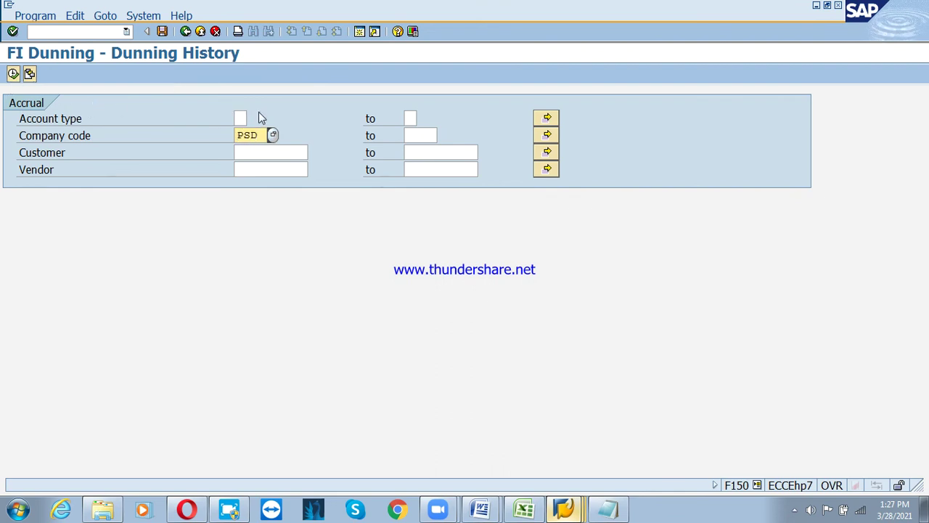
pyautogui.click(260, 147)
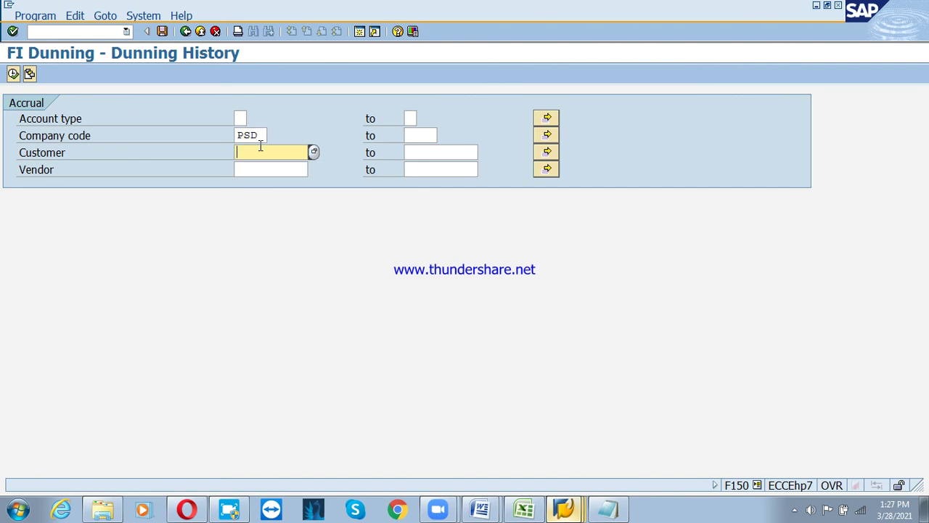
pyautogui.write('3100004')
pyautogui.click(13, 73)
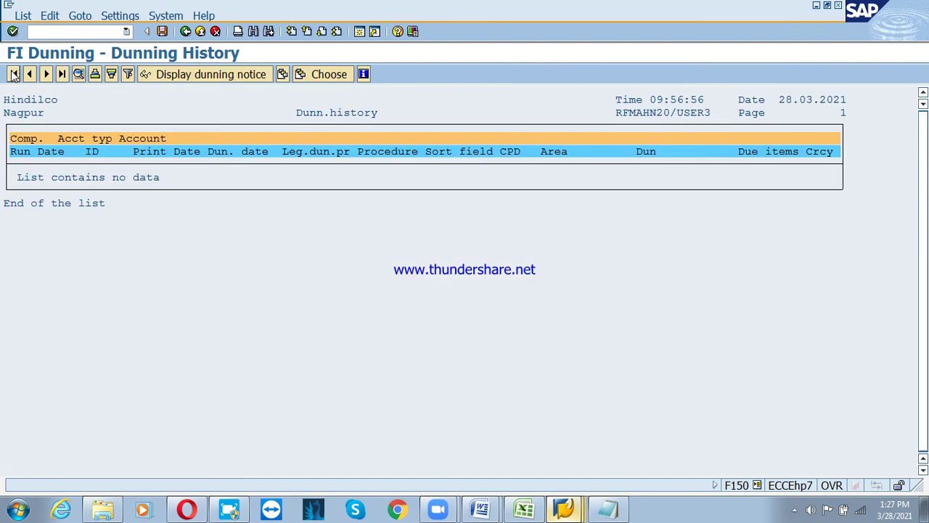
pyautogui.click(207, 74)
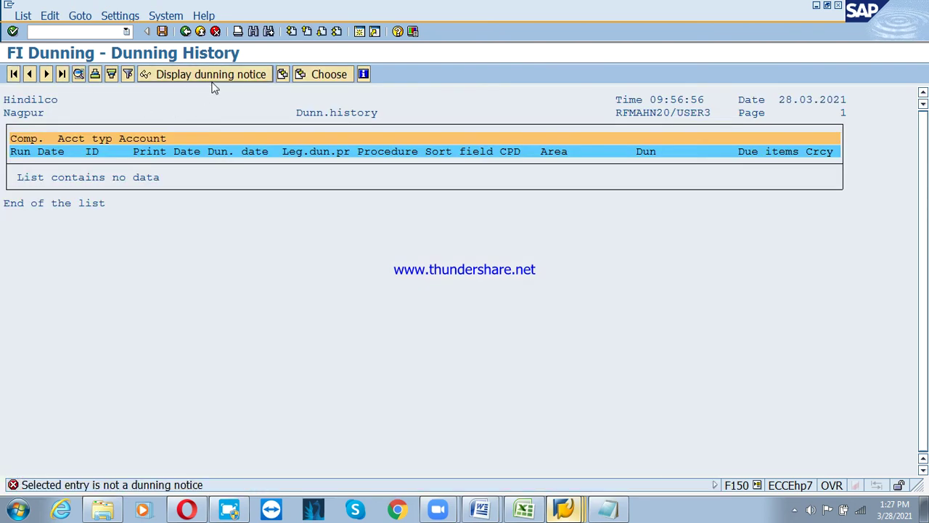
pyautogui.click(207, 76)
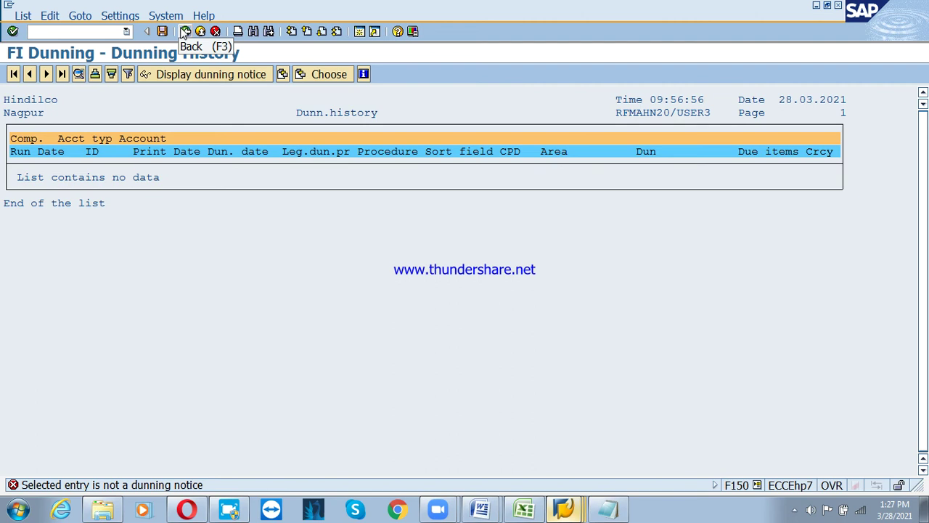
# Set the account type to D (Customers) and rerun the dunning history report
pyautogui.click(185, 32)
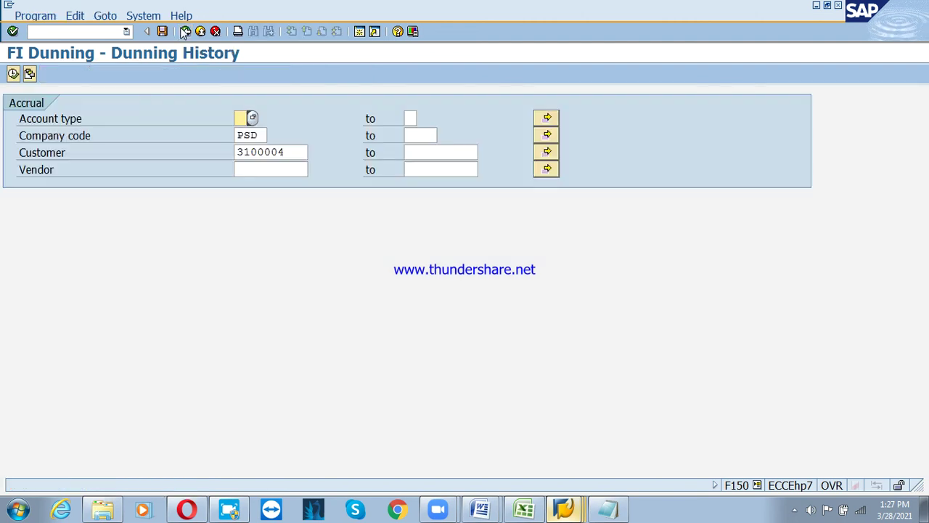
pyautogui.click(253, 118)
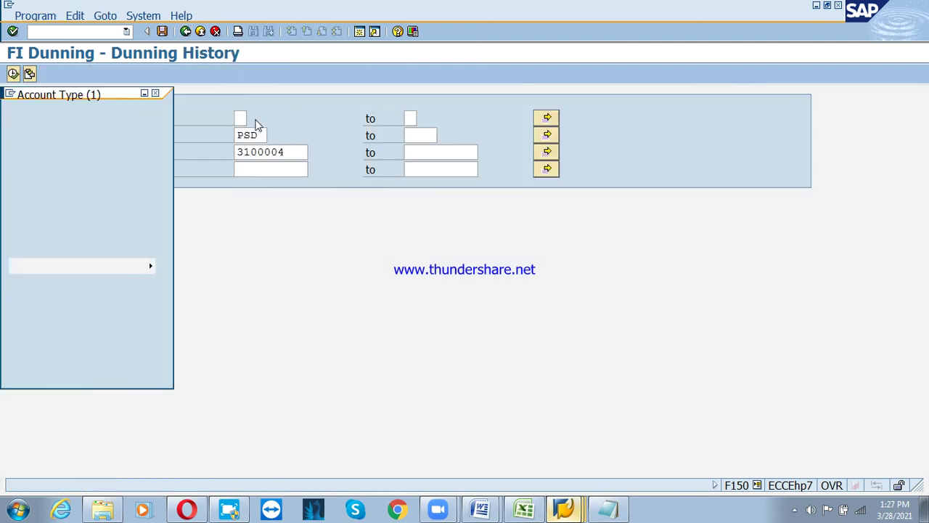
pyautogui.click(101, 165)
pyautogui.doubleClick(102, 166)
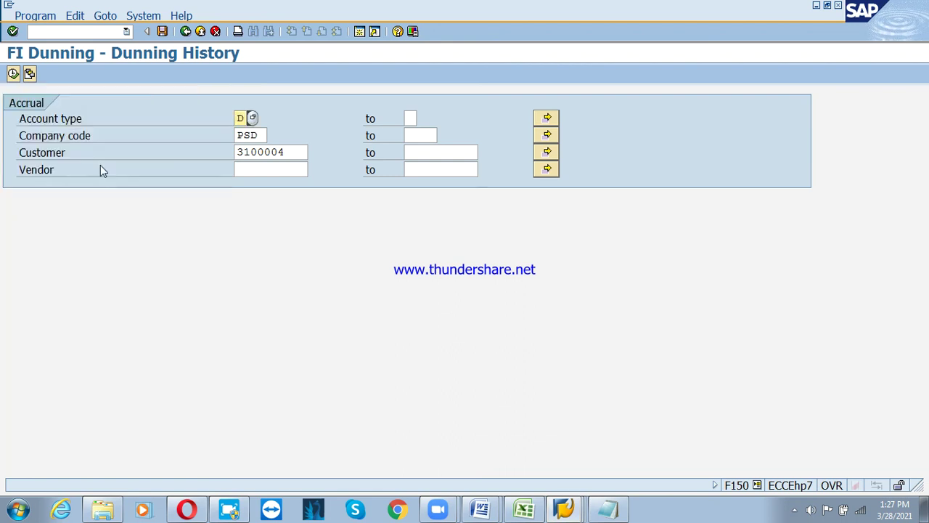
pyautogui.click(14, 74)
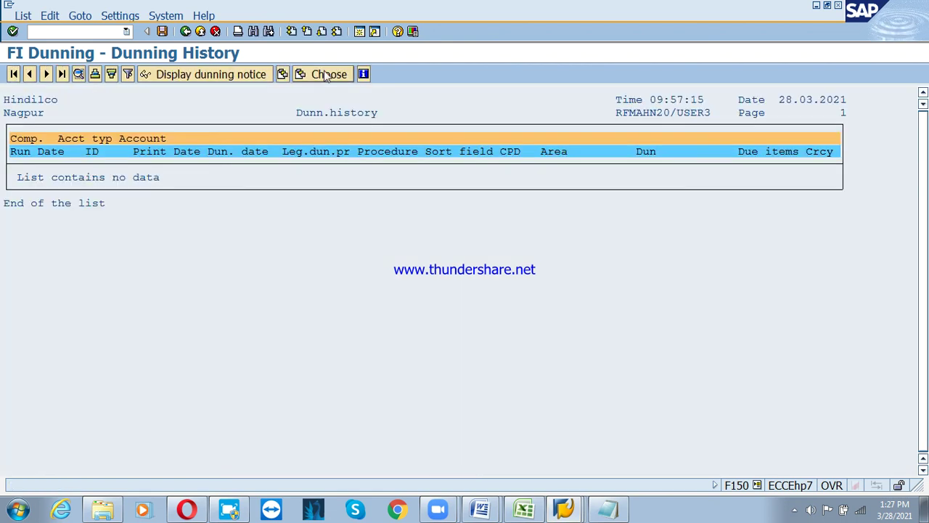
# Dismiss the layout list without choosing one and back out to the SAP Easy Access menu
pyautogui.click(327, 75)
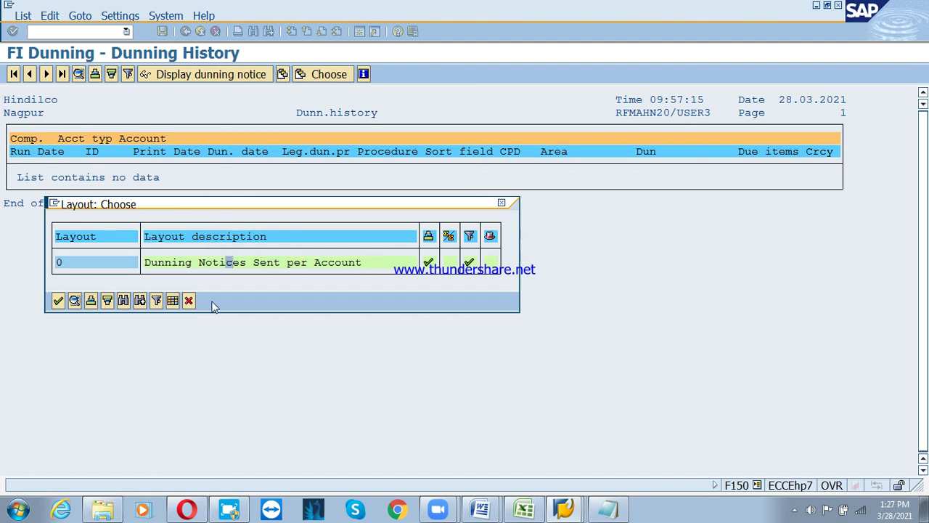
pyautogui.click(188, 300)
pyautogui.click(185, 33)
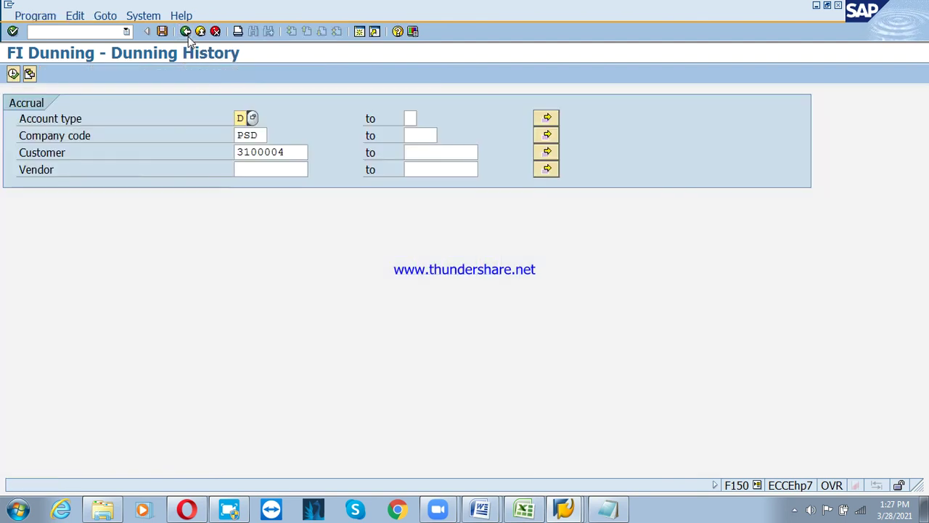
pyautogui.click(186, 32)
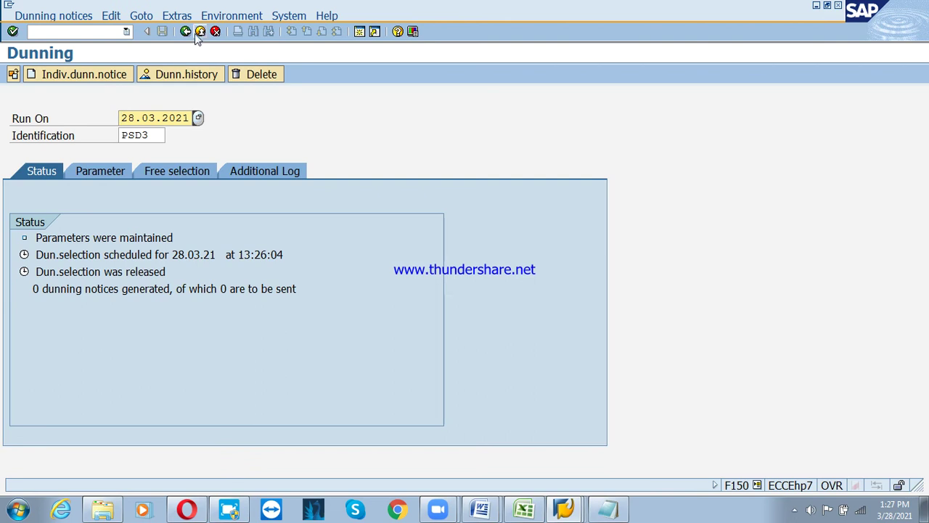
pyautogui.click(186, 31)
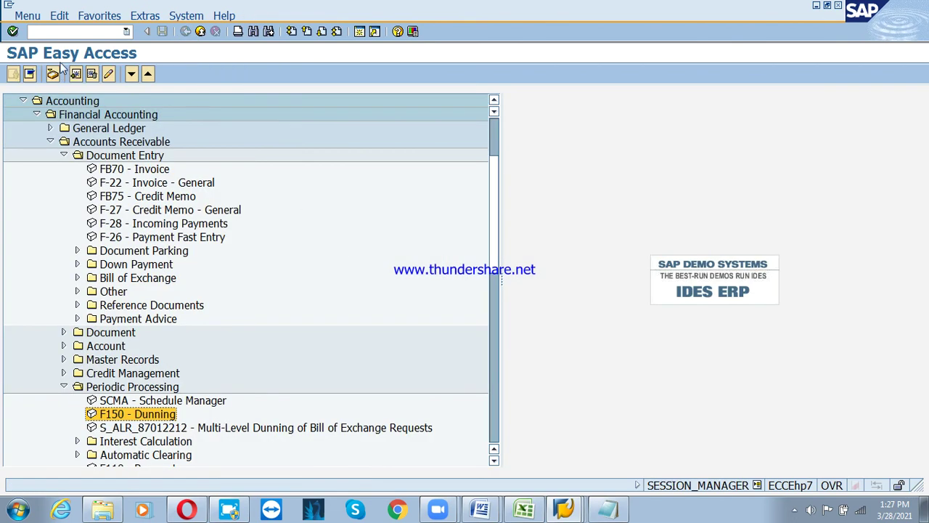
# Start transaction FBL5N for company code PSD, then bring up the Account Receivable Word document
pyautogui.click(53, 32)
pyautogui.write('fbl5n')
pyautogui.press('Return')
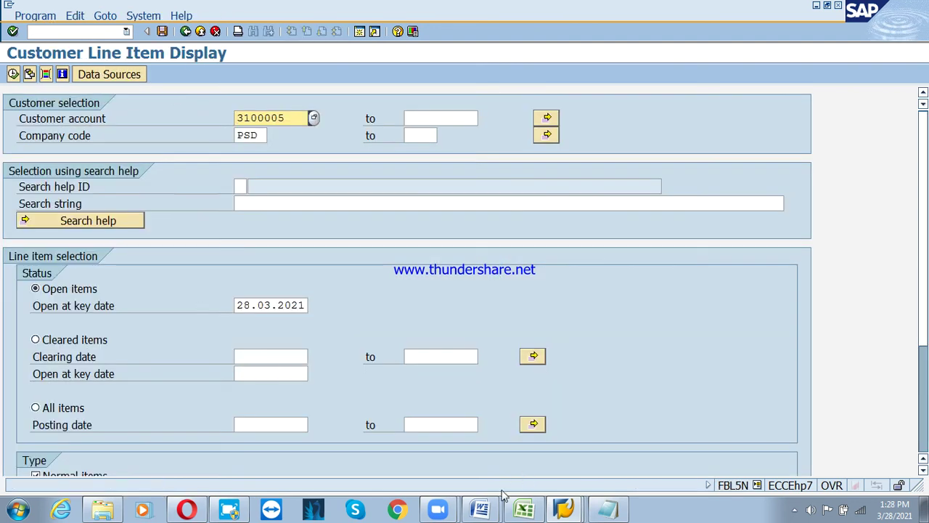
pyautogui.click(482, 509)
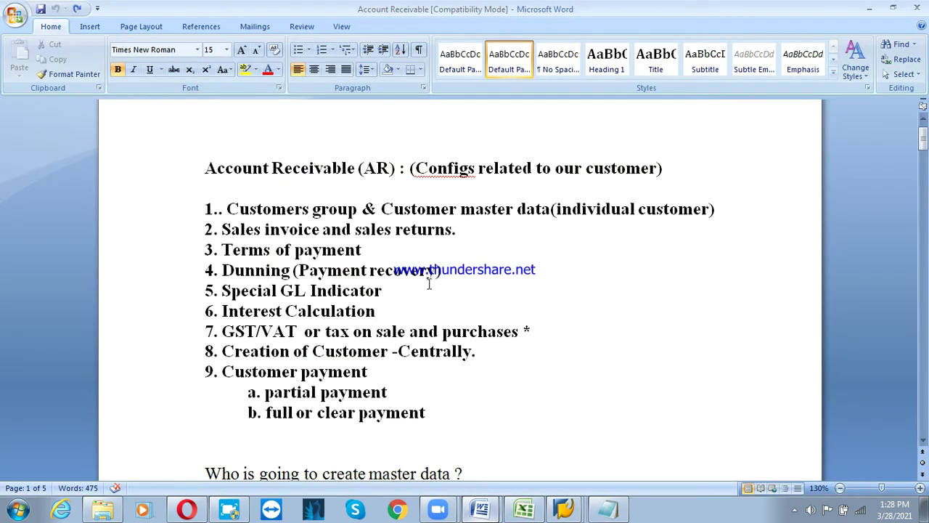
# Scroll down to the customer group question in the Word notes, then return to SAP's FBL5N screen
pyautogui.scroll(-9, 401, 297)
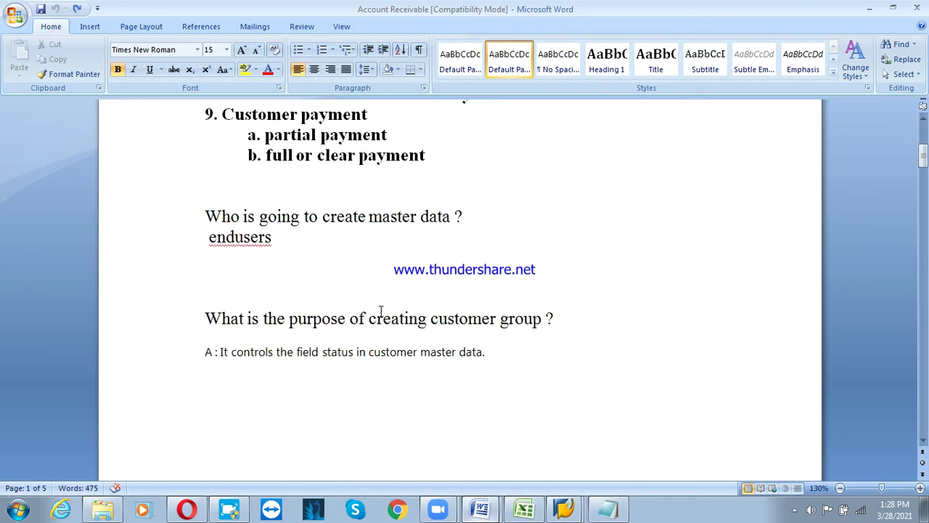
pyautogui.click(564, 508)
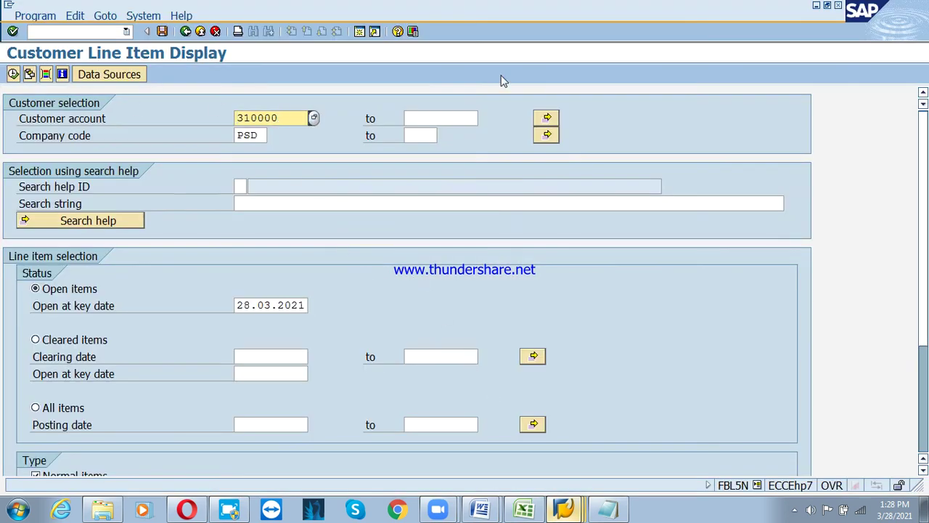
# Run FBL5N with All items for customer accounts 3100000 to 3100005 in company code PSD
pyautogui.write('3100000')
pyautogui.press('Tab')
pyautogui.press('Down')
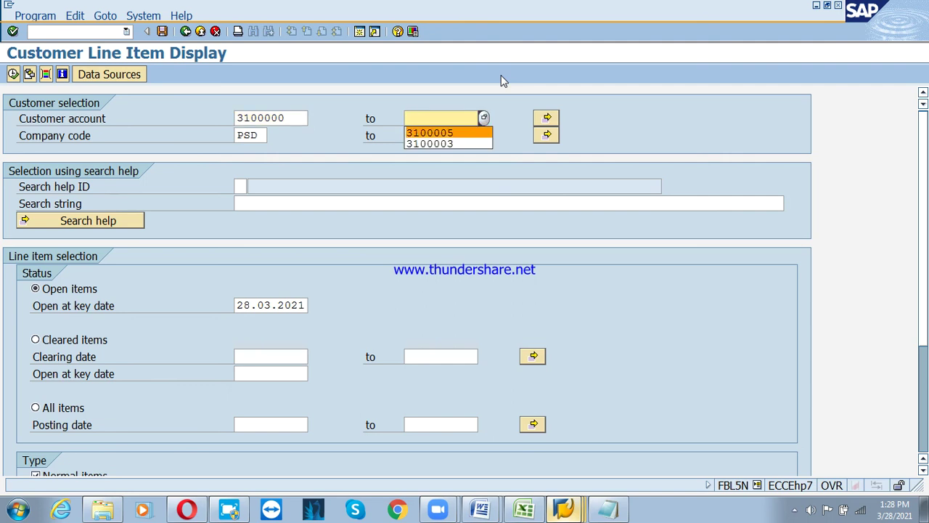
pyautogui.press('Return')
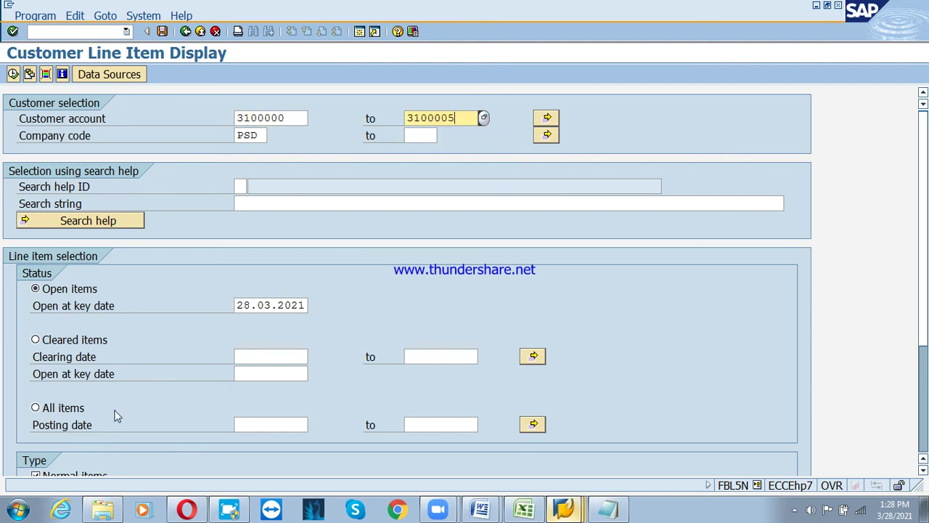
pyautogui.click(71, 410)
pyautogui.click(13, 74)
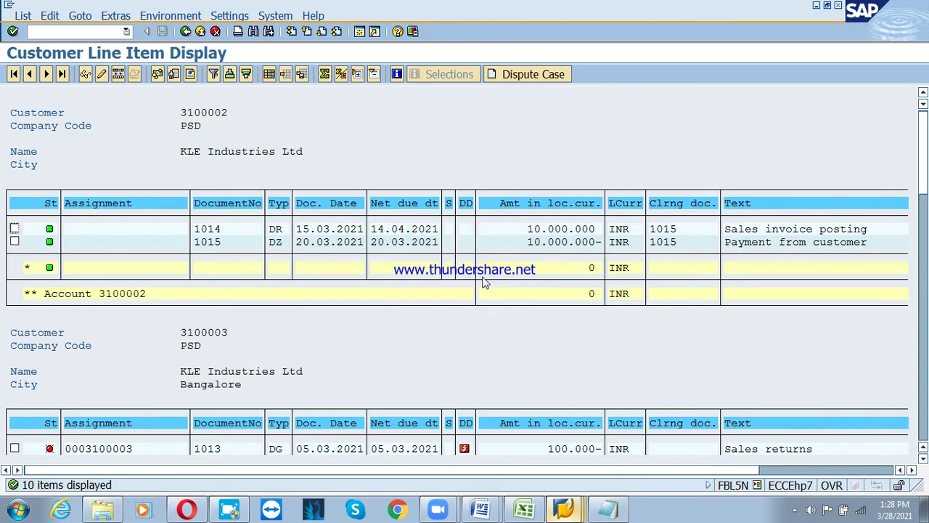
# Scroll through Reliance Industries' five line items totalling 7.500.000 INR
pyautogui.scroll(-4, 334, 226)
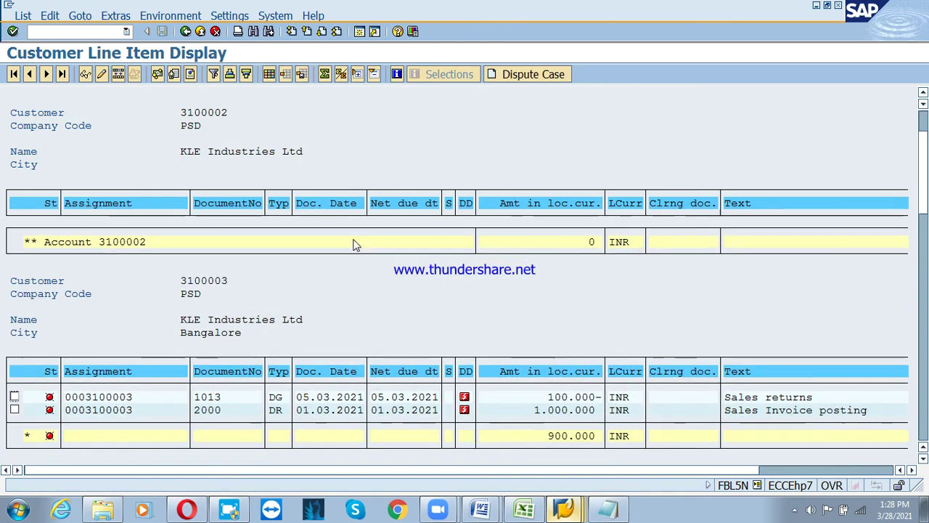
pyautogui.scroll(-2, 355, 245)
pyautogui.scroll(-3, 448, 346)
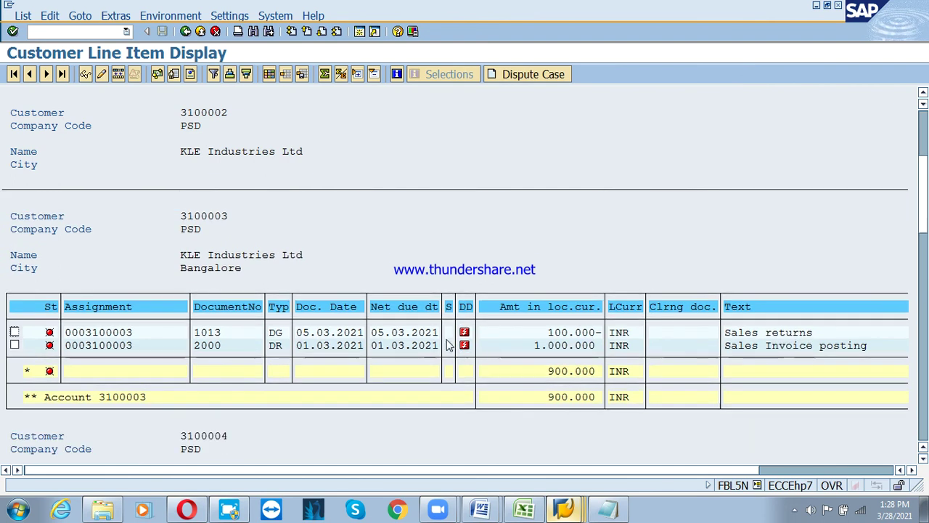
pyautogui.scroll(-5, 448, 346)
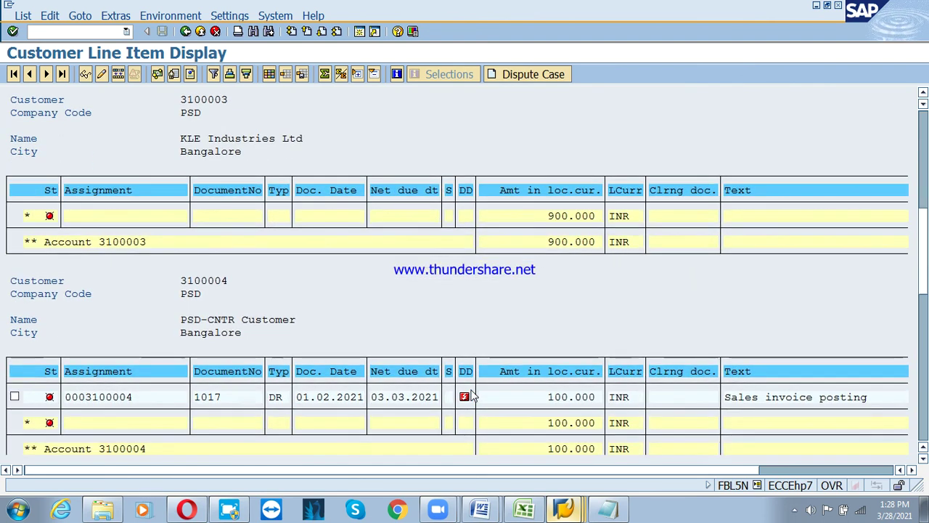
pyautogui.scroll(-1, 472, 396)
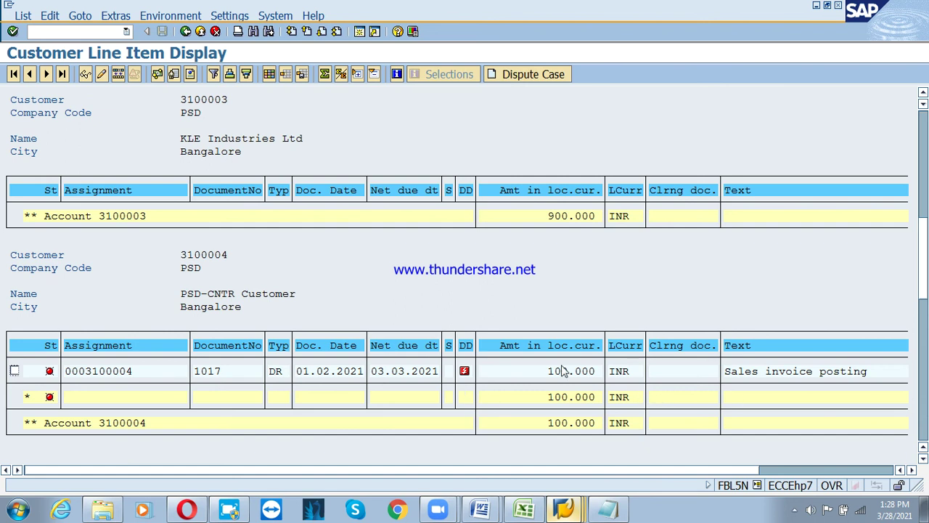
pyautogui.scroll(-3, 551, 297)
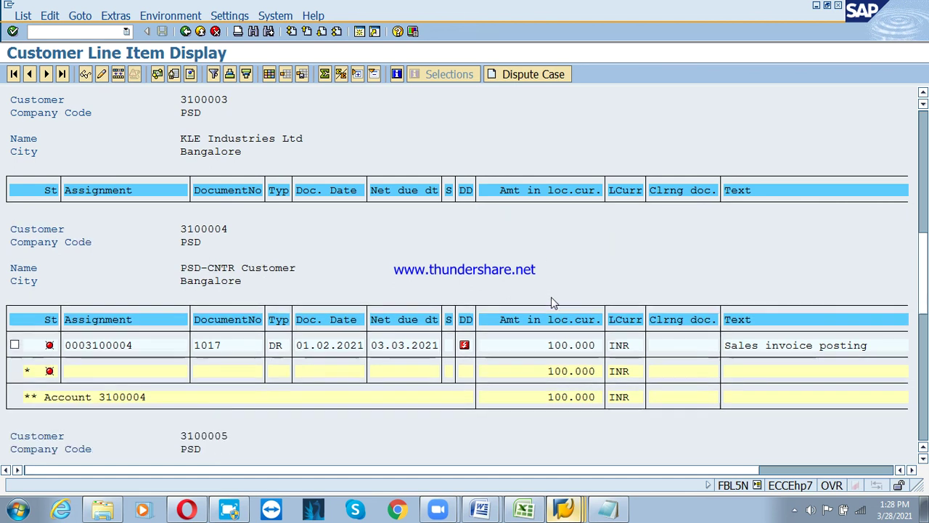
pyautogui.scroll(-3, 550, 320)
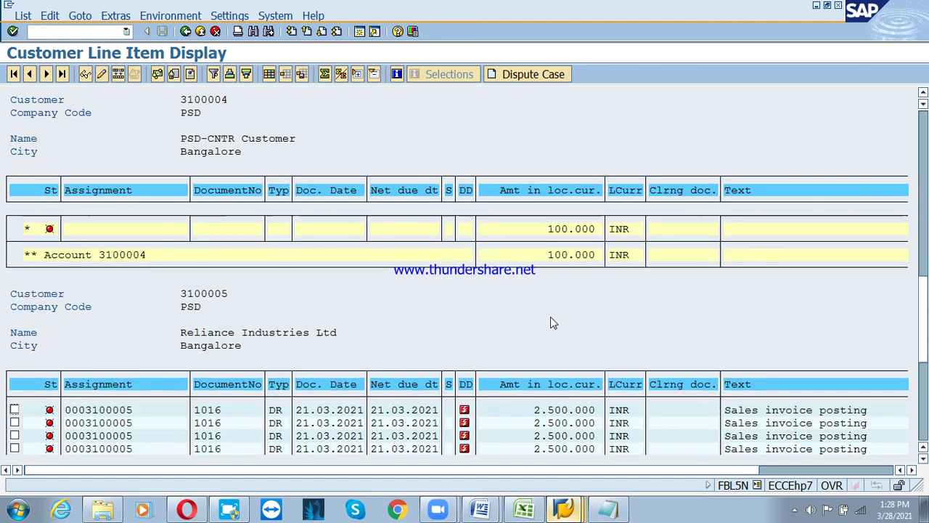
pyautogui.scroll(-3, 550, 316)
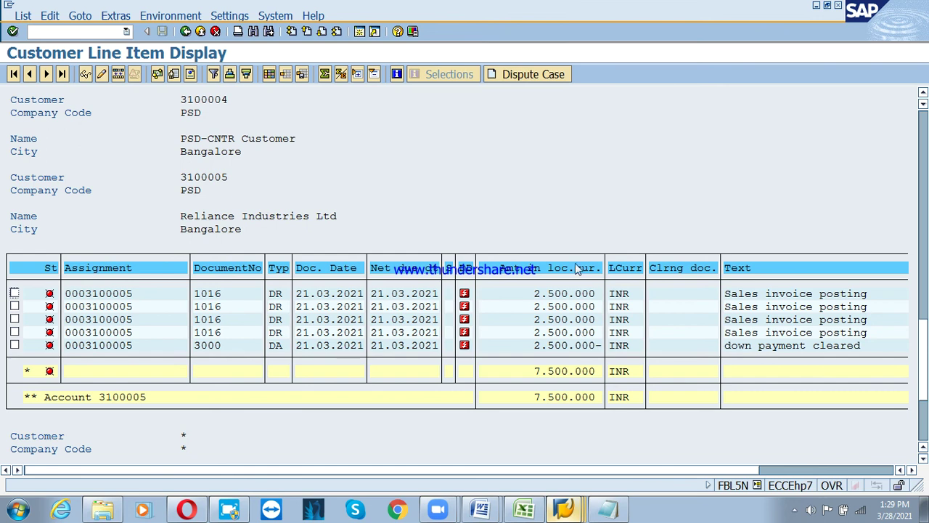
# Below the dunning notes, type the headings 'Partial payment' and 'residual payment' on separate lines
pyautogui.click(608, 512)
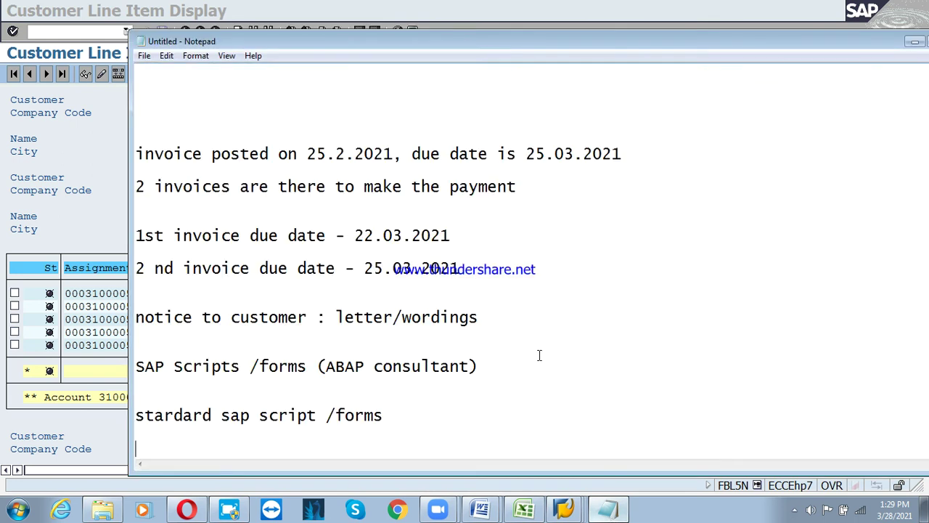
pyautogui.press('Return')
pyautogui.press('Return')
pyautogui.press('Return')
pyautogui.press('Return')
pyautogui.press('Return')
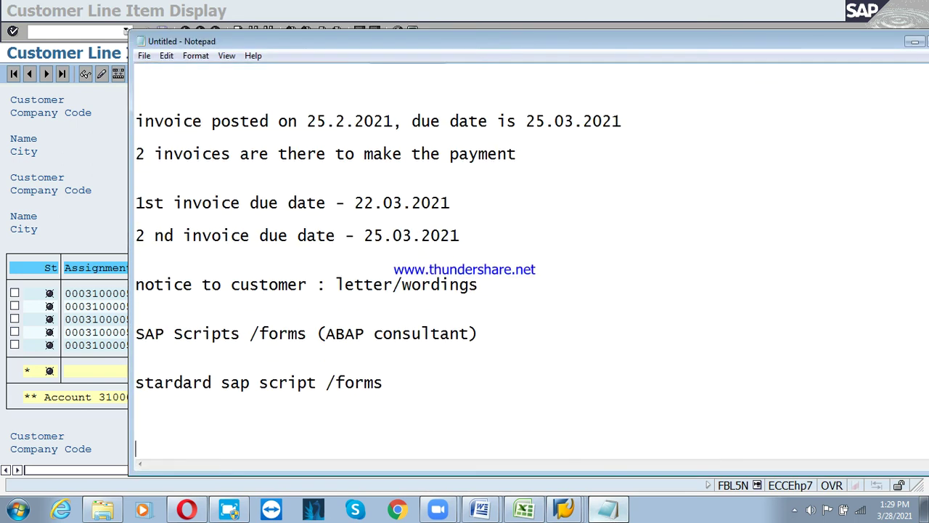
pyautogui.write('Pa')
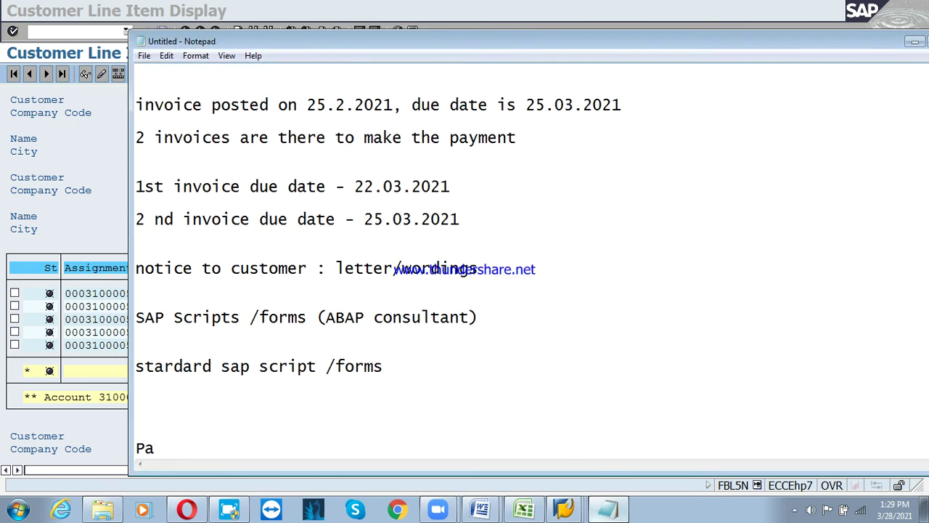
pyautogui.write('te')
pyautogui.press('BackSpace')
pyautogui.press('BackSpace')
pyautogui.press('BackSpace')
pyautogui.press('BackSpace')
pyautogui.write('Partial pay')
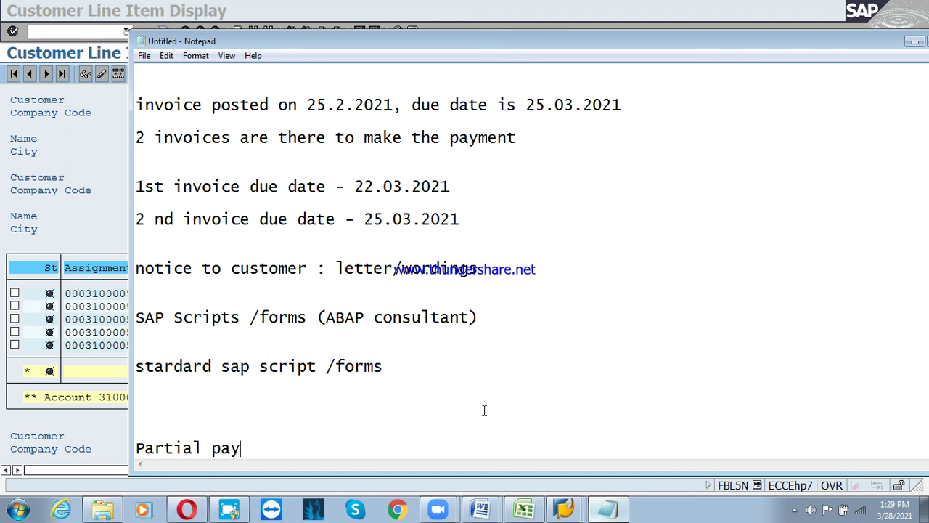
pyautogui.write('ment')
pyautogui.press('Return')
pyautogui.press('Return')
pyautogui.press('Return')
pyautogui.write('re')
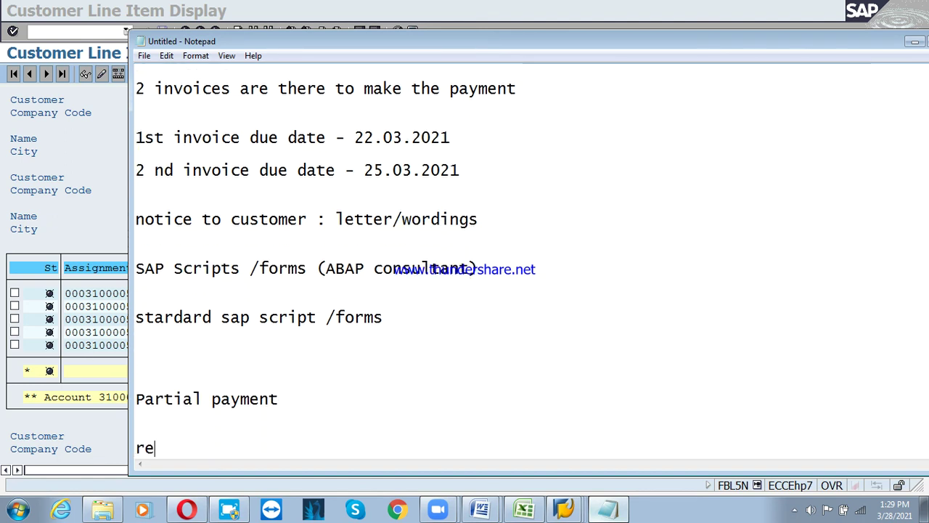
pyautogui.write('si')
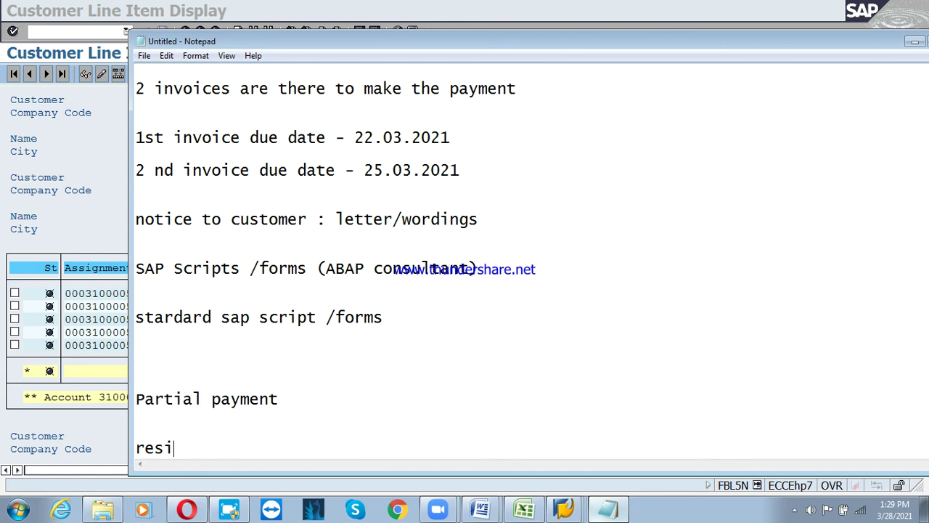
pyautogui.write('dual payem')
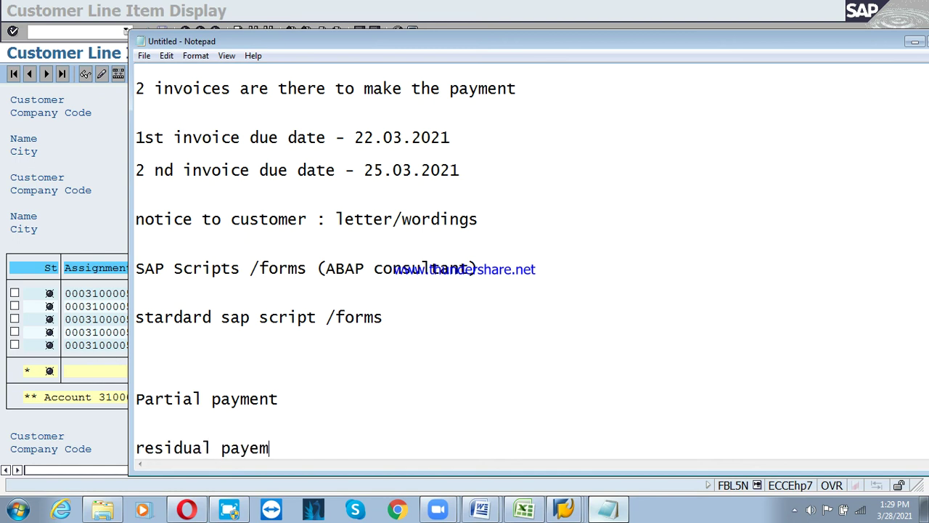
pyautogui.press('BackSpace')
pyautogui.press('BackSpace')
pyautogui.click(484, 411)
# Type 'when we receive the payment from customer, if we used posted this in partial payment way'
pyautogui.write('whe')
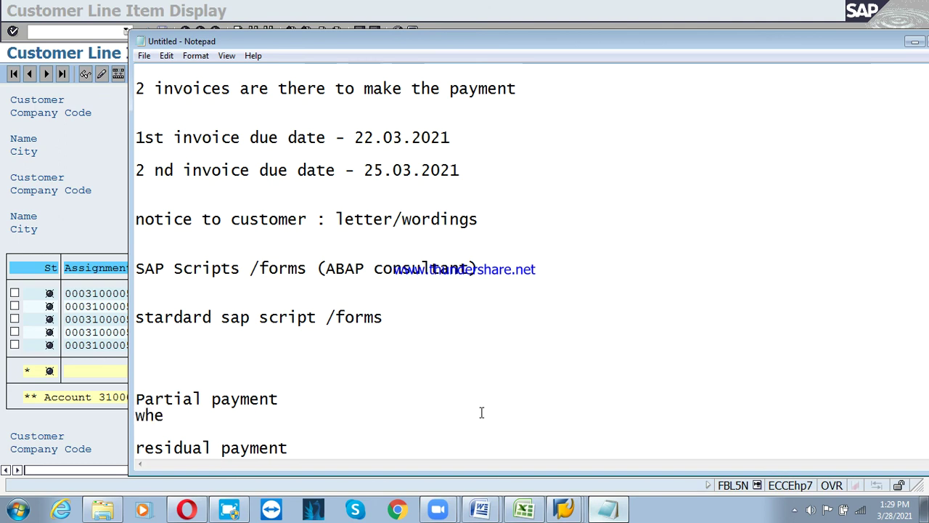
pyautogui.write('n we recieve th')
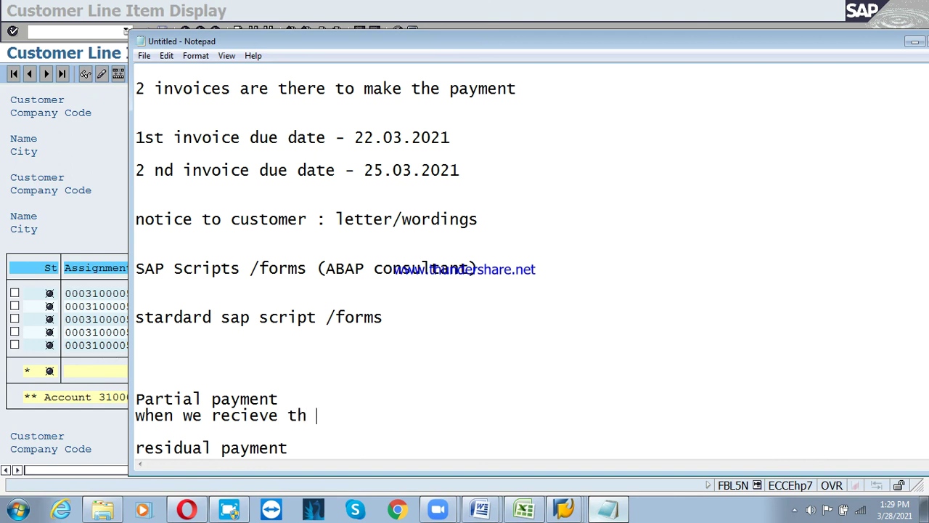
pyautogui.press('BackSpace')
pyautogui.write('e partial payment')
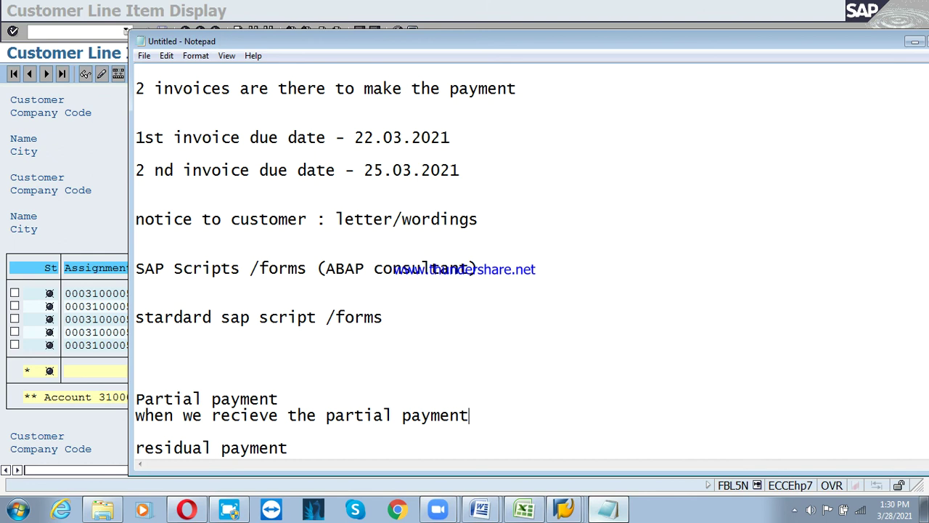
pyautogui.press('BackSpace')
pyautogui.press('BackSpace')
pyautogui.press('BackSpace')
pyautogui.press('BackSpace')
pyautogui.press('BackSpace')
pyautogui.press('BackSpace')
pyautogui.press('BackSpace')
pyautogui.press('BackSpace')
pyautogui.press('BackSpace')
pyautogui.press('BackSpace')
pyautogui.press('BackSpace')
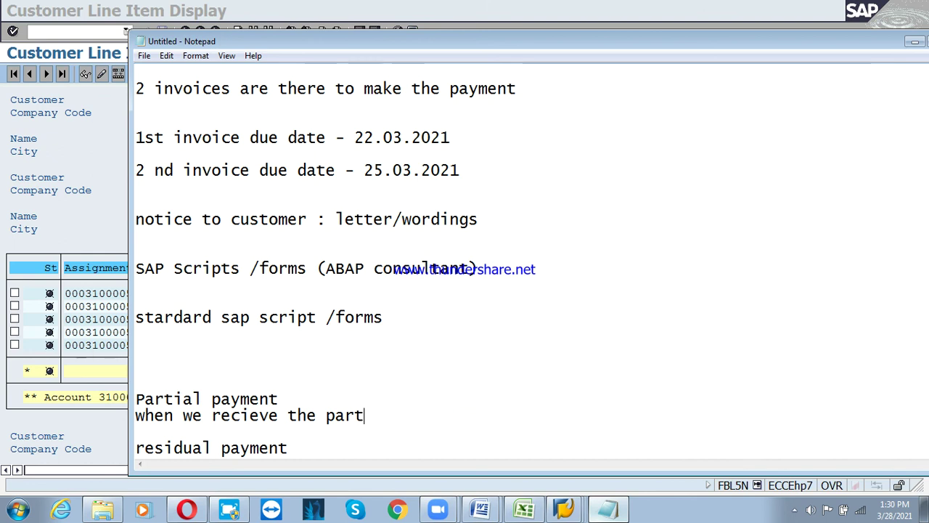
pyautogui.press('BackSpace')
pyautogui.press('BackSpace')
pyautogui.press('BackSpace')
pyautogui.write('aymen')
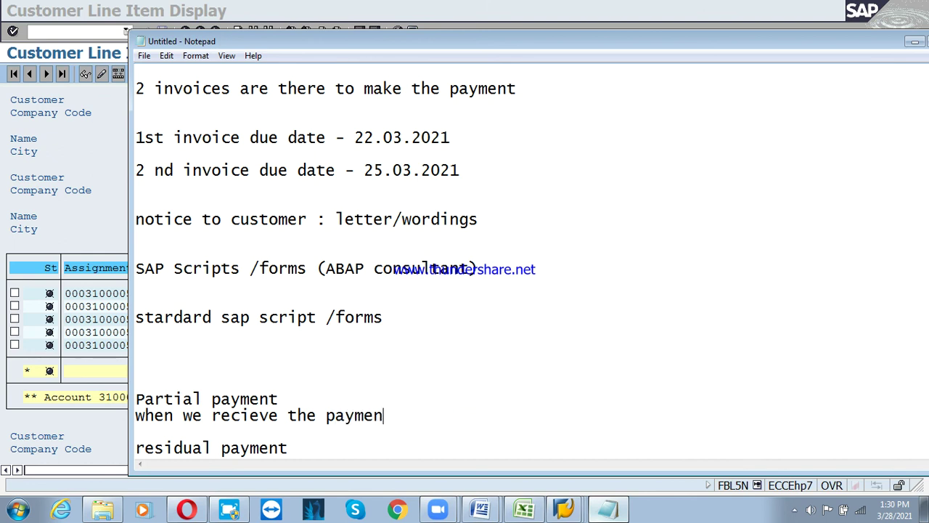
pyautogui.write('t from custom')
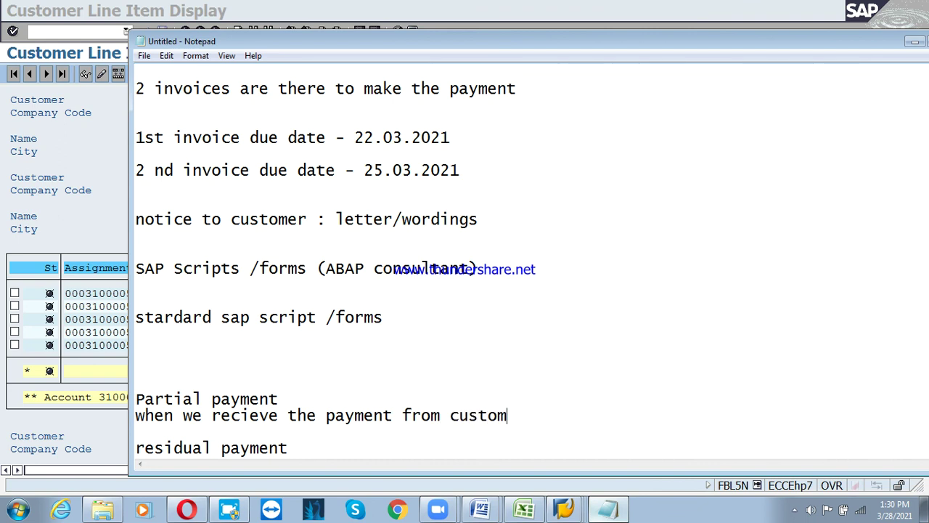
pyautogui.write('er, if we')
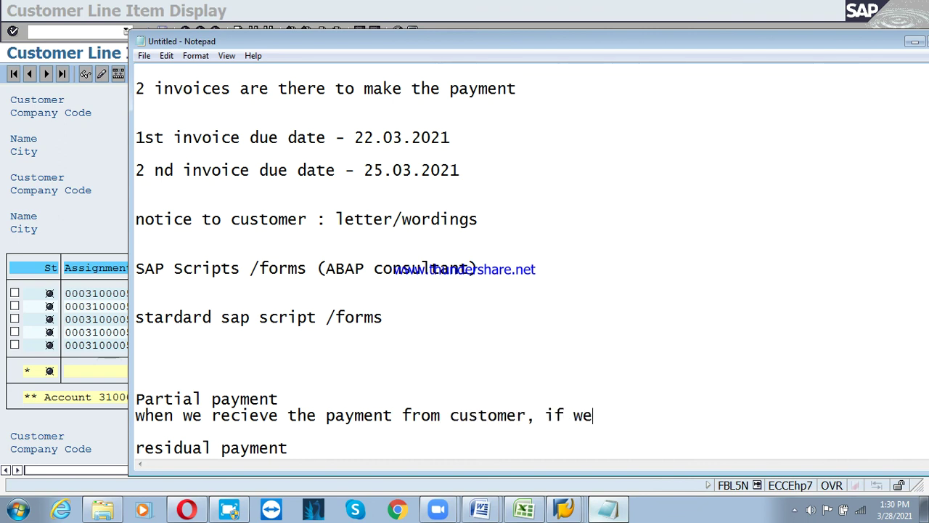
pyautogui.click(479, 398)
pyautogui.write('use')
pyautogui.press('BackSpace')
pyautogui.press('BackSpace')
pyautogui.press('BackSpace')
pyautogui.click(629, 416)
pyautogui.write('used')
pyautogui.press('BackSpace')
pyautogui.press('BackSpace')
pyautogui.press('BackSpace')
pyautogui.press('BackSpace')
pyautogui.write('posthted')
pyautogui.click(630, 416)
pyautogui.write('th')
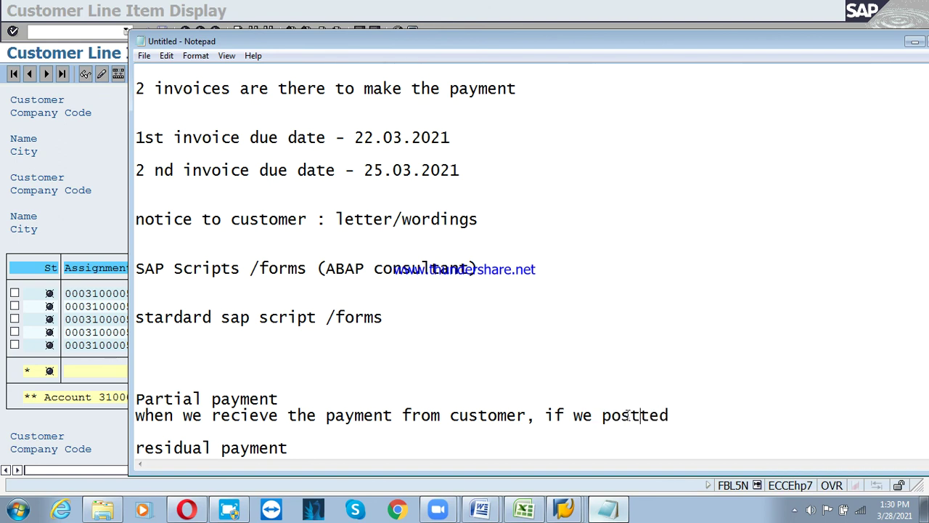
pyautogui.press('BackSpace')
pyautogui.press('BackSpace')
pyautogui.press('End')
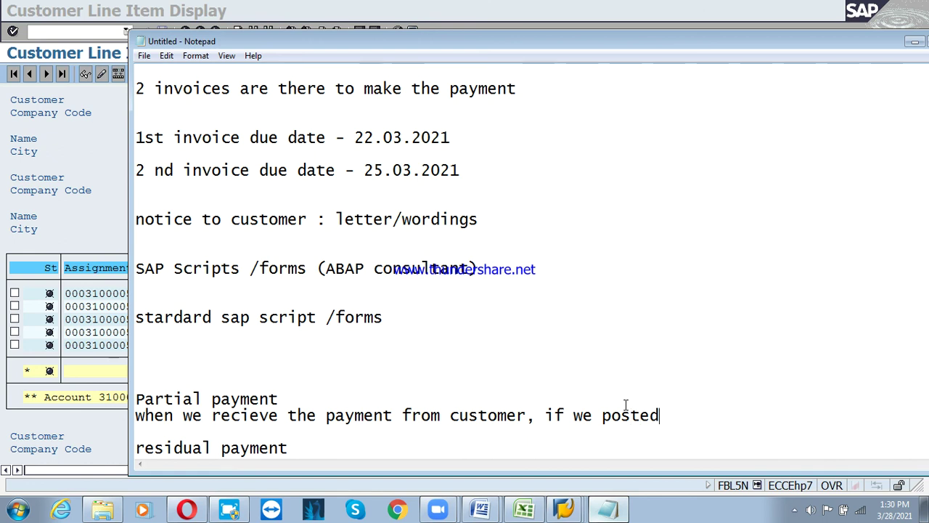
pyautogui.write('this in')
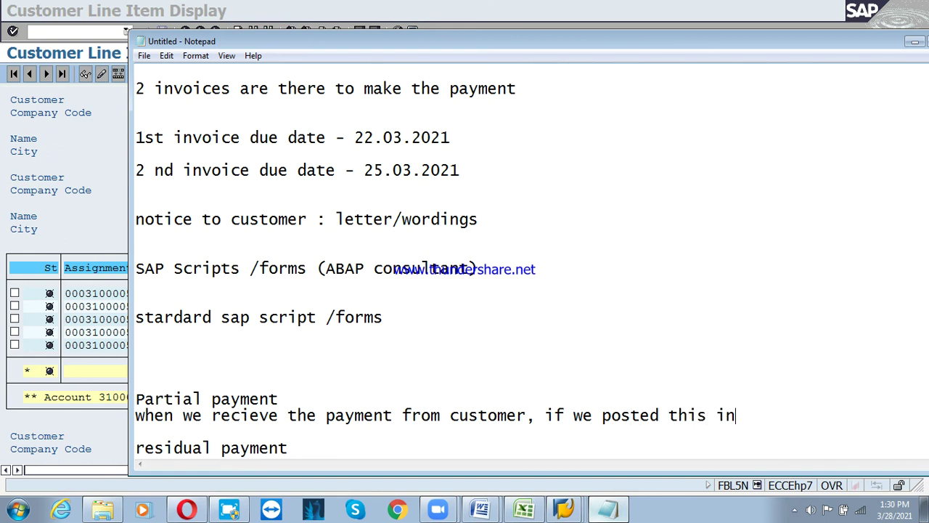
pyautogui.write(' partial paymentw')
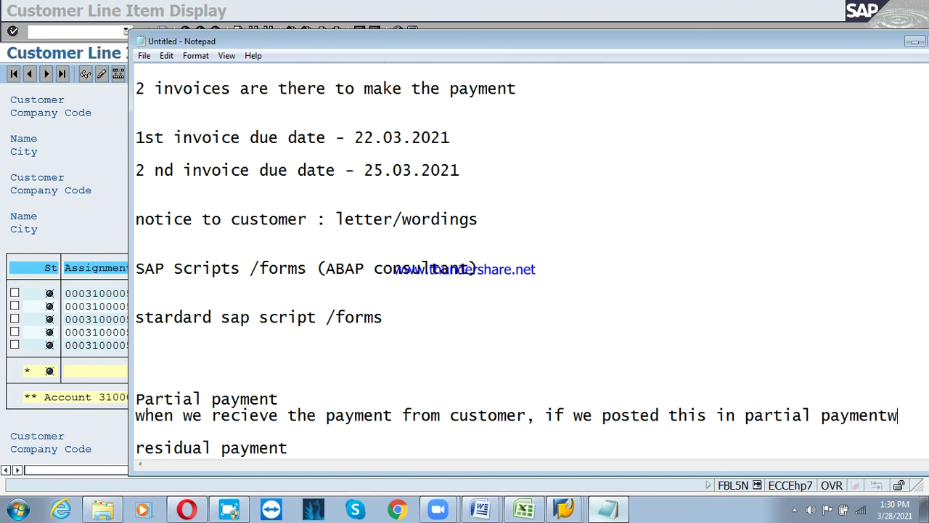
pyautogui.press('BackSpace')
pyautogui.press('Return')
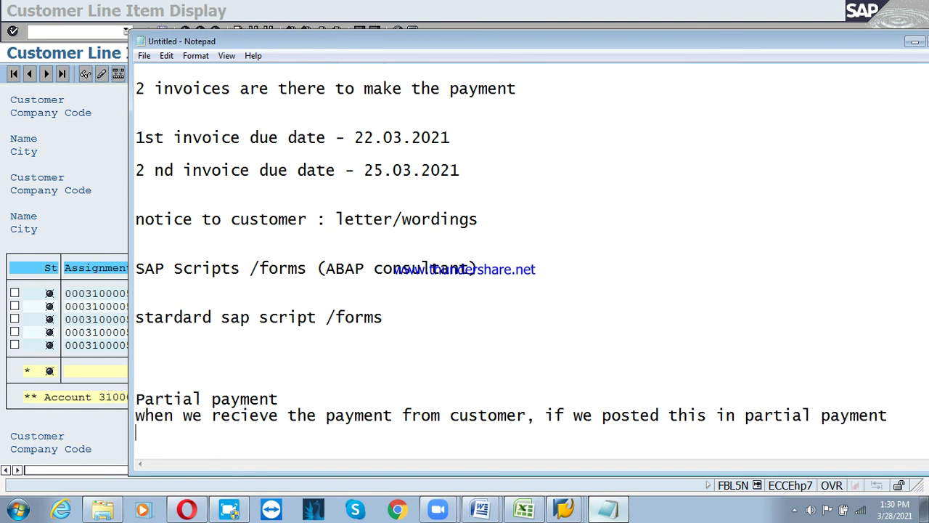
pyautogui.write('way, then i')
# Finish the sentence with 'then in balance display, we can see how much customer made the payment'
pyautogui.press('Up')
pyautogui.press('Up')
pyautogui.press('End')
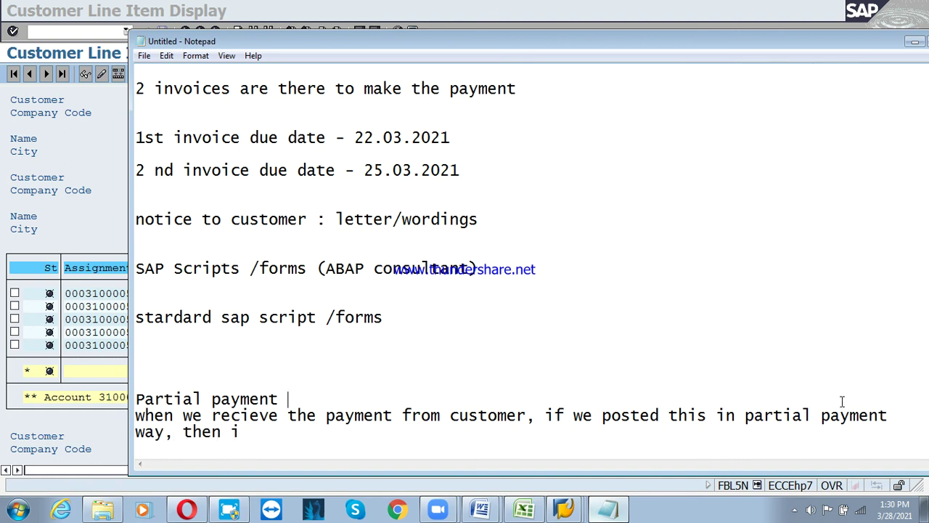
pyautogui.press('BackSpace')
pyautogui.click(259, 432)
pyautogui.write('n balan')
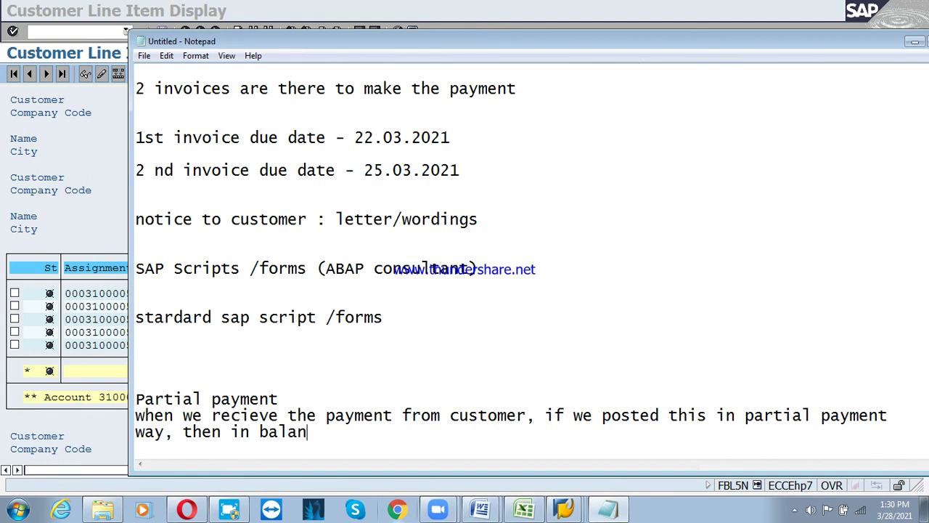
pyautogui.write('ce displa')
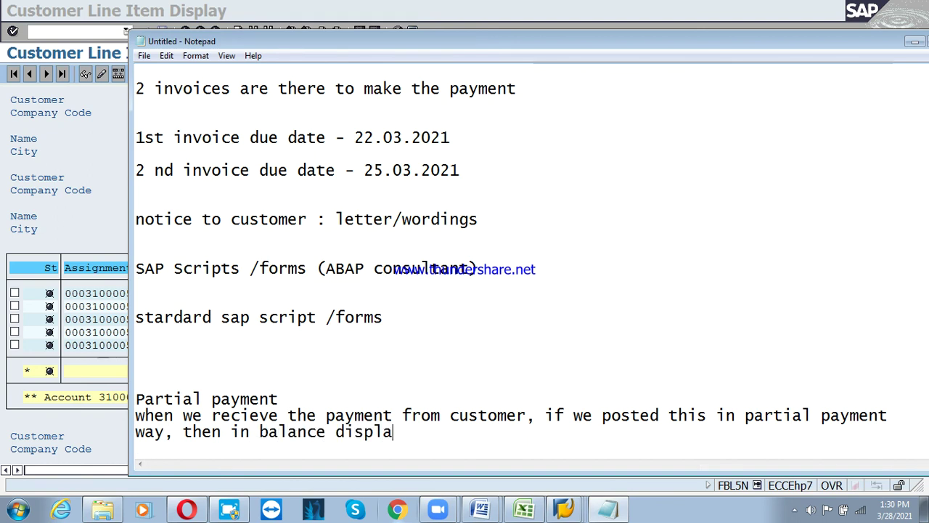
pyautogui.click(259, 431)
pyautogui.write('y,')
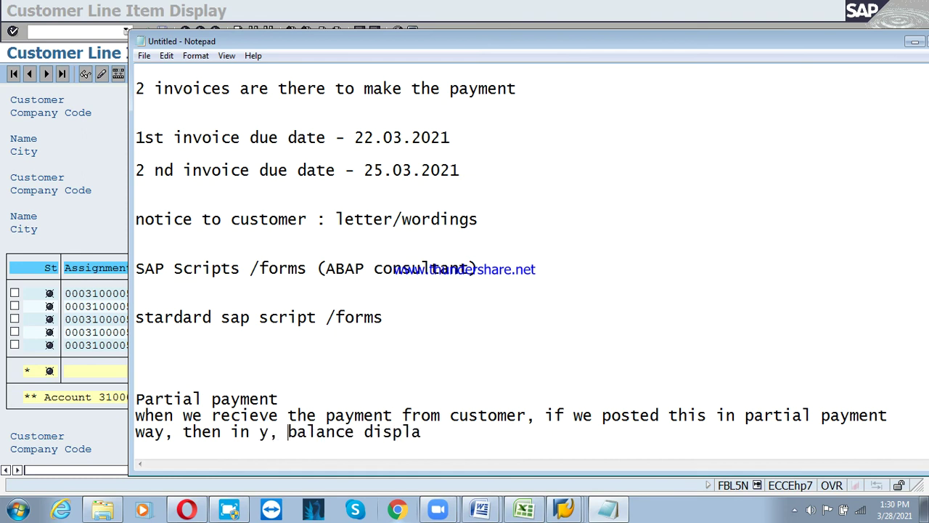
pyautogui.press('BackSpace')
pyautogui.press('BackSpace')
pyautogui.press('BackSpace')
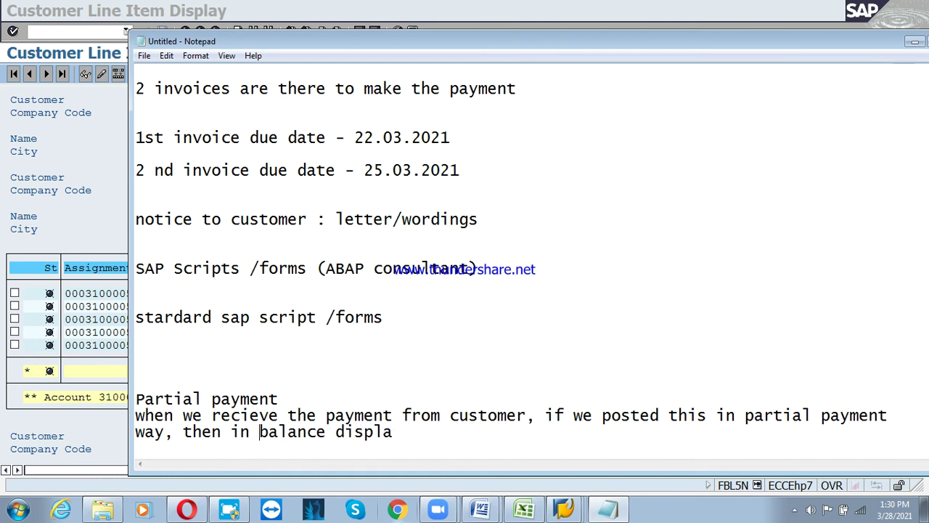
pyautogui.write('y, we a')
pyautogui.write('n see')
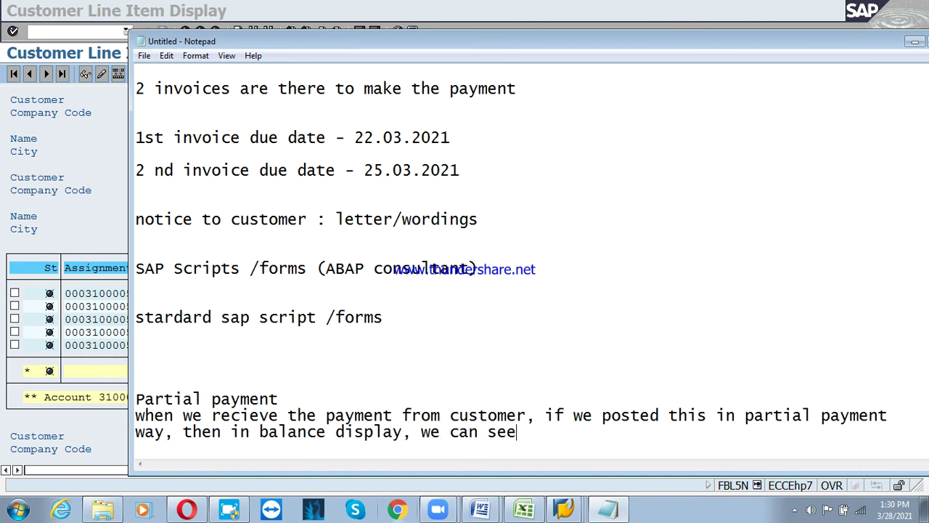
pyautogui.write(' hoe')
pyautogui.press('BackSpace')
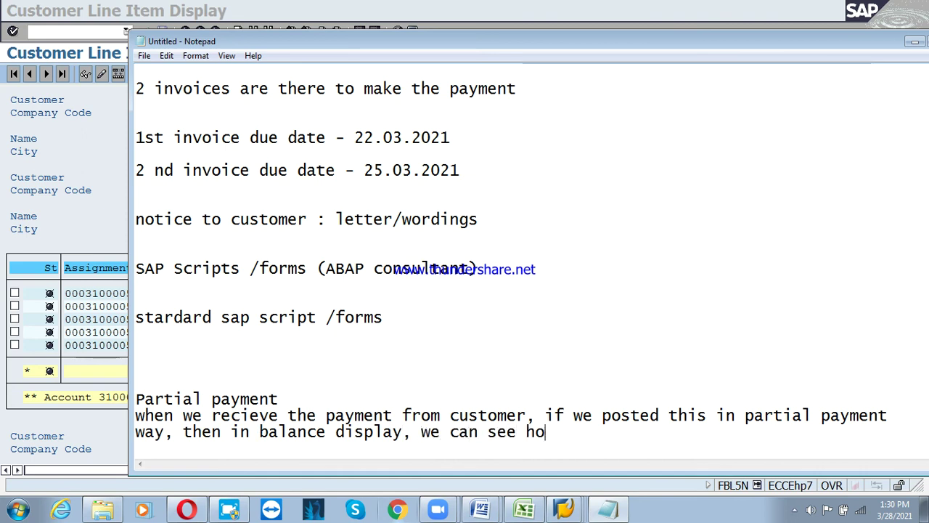
pyautogui.write('w muc')
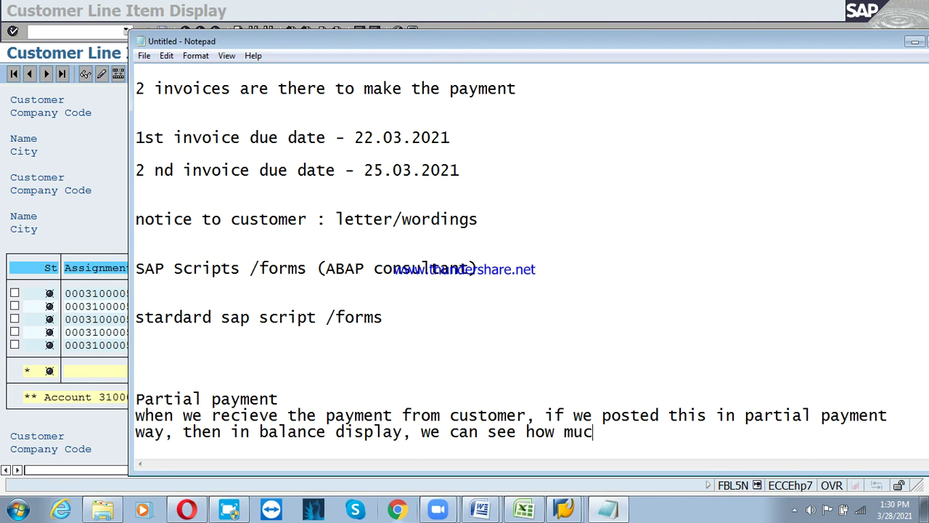
pyautogui.write('h cusom')
pyautogui.press('BackSpace')
pyautogui.press('BackSpace')
pyautogui.write('tomer ')
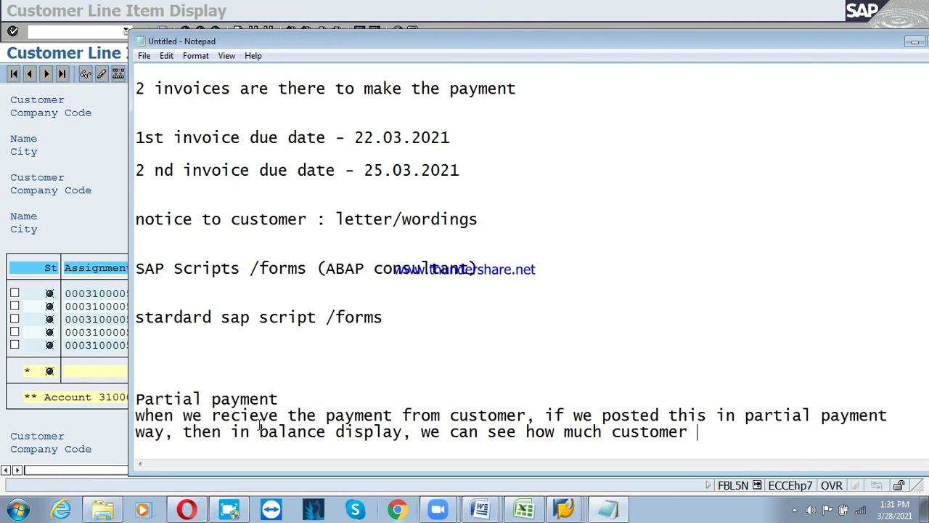
pyautogui.write('made the pau')
pyautogui.press('BackSpace')
pyautogui.write('yem')
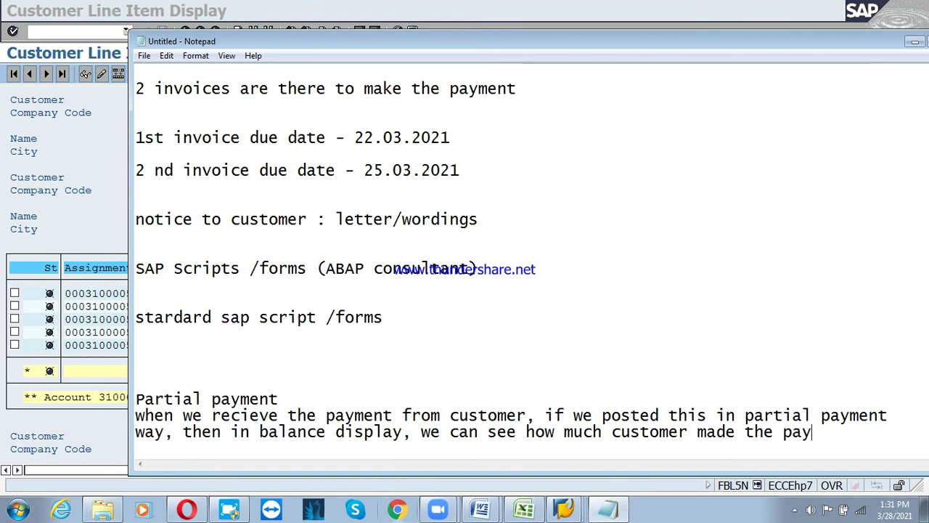
pyautogui.press('BackSpace')
pyautogui.press('BackSpace')
pyautogui.write('ment')
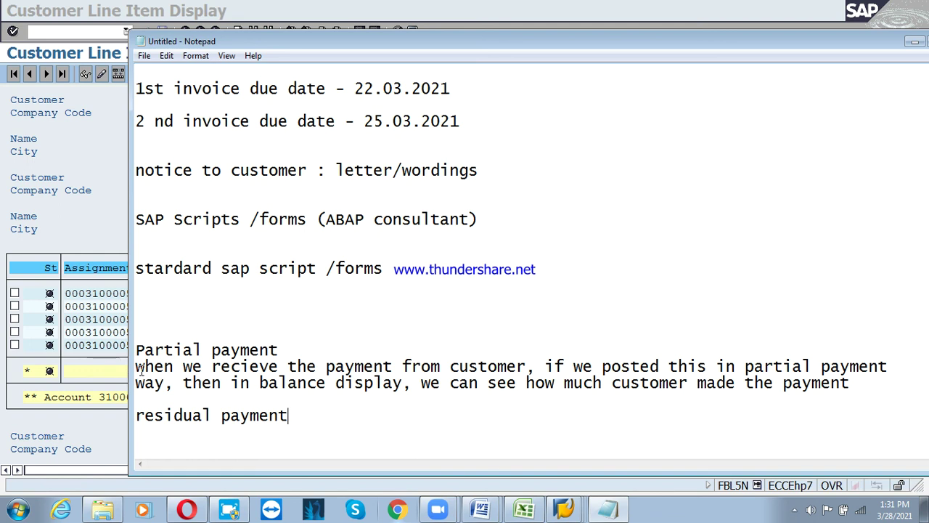
# Copy the partial payment explanation and paste it under the residual payment heading
pyautogui.moveTo(137, 367); pyautogui.dragTo(710, 423)
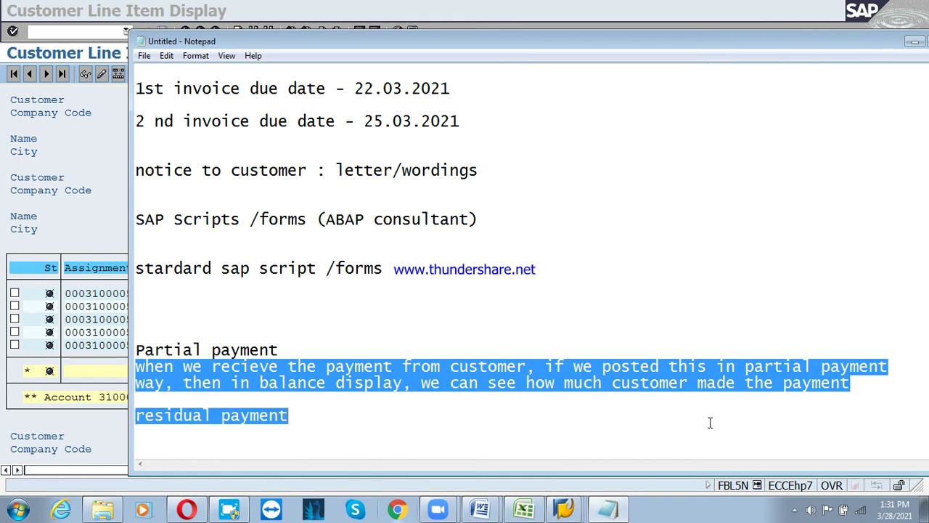
pyautogui.click(573, 433)
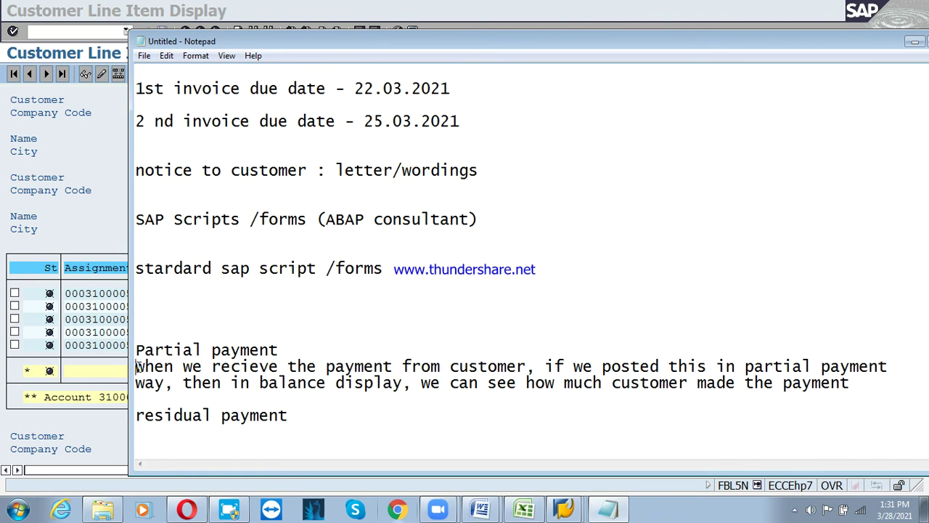
pyautogui.moveTo(136, 367); pyautogui.dragTo(877, 386)
pyautogui.hotkey('ctrl', 'c')
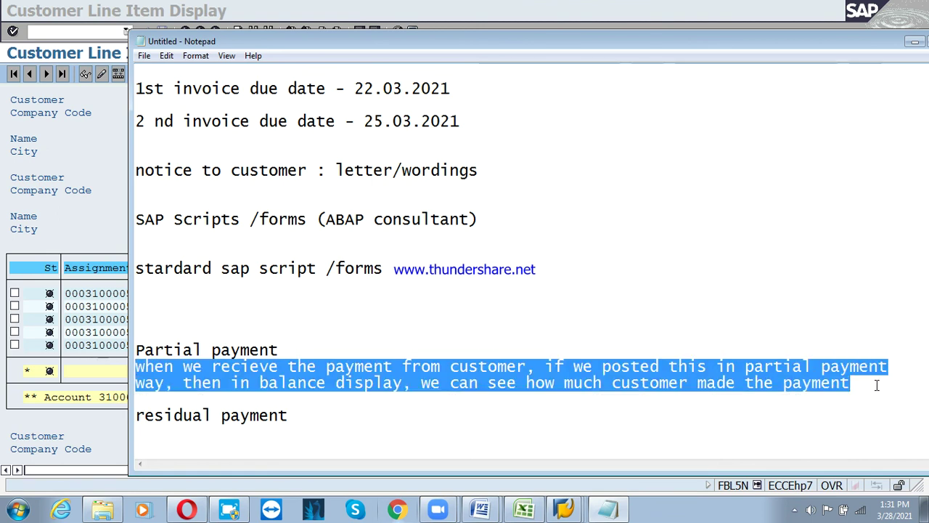
pyautogui.click(414, 432)
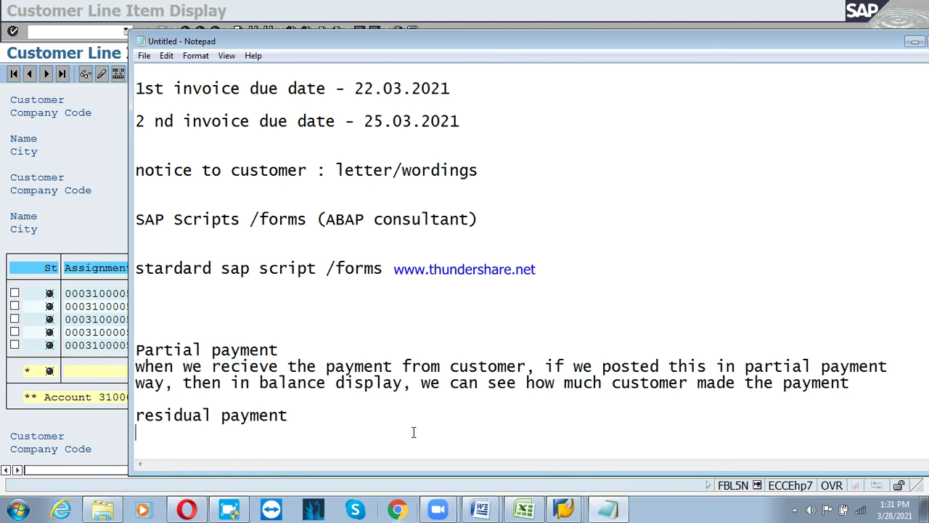
pyautogui.hotkey('ctrl', 'v')
pyautogui.press('Return')
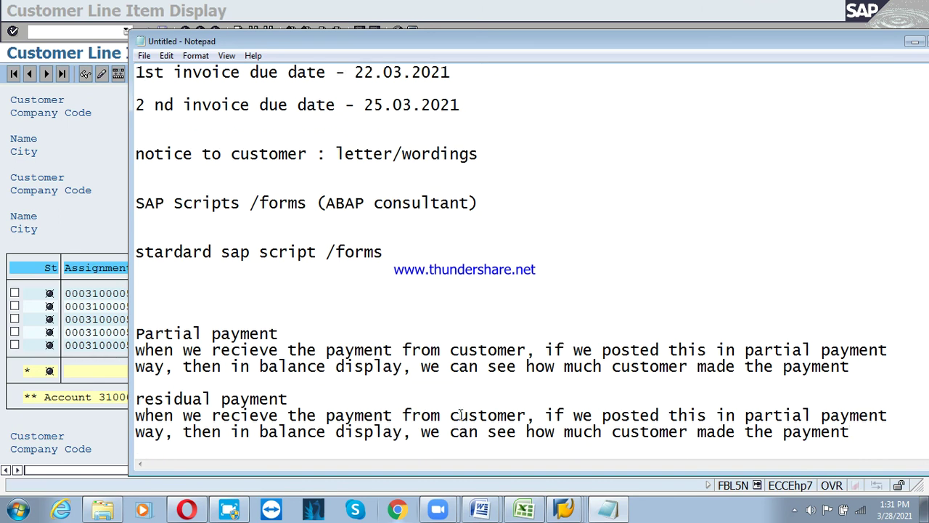
# Replace the word 'partial' with 'residual' in the pasted explanation
pyautogui.click(745, 414)
pyautogui.press('Delete')
pyautogui.press('Delete')
pyautogui.press('Delete')
pyautogui.press('Delete')
pyautogui.press('Delete')
pyautogui.press('Delete')
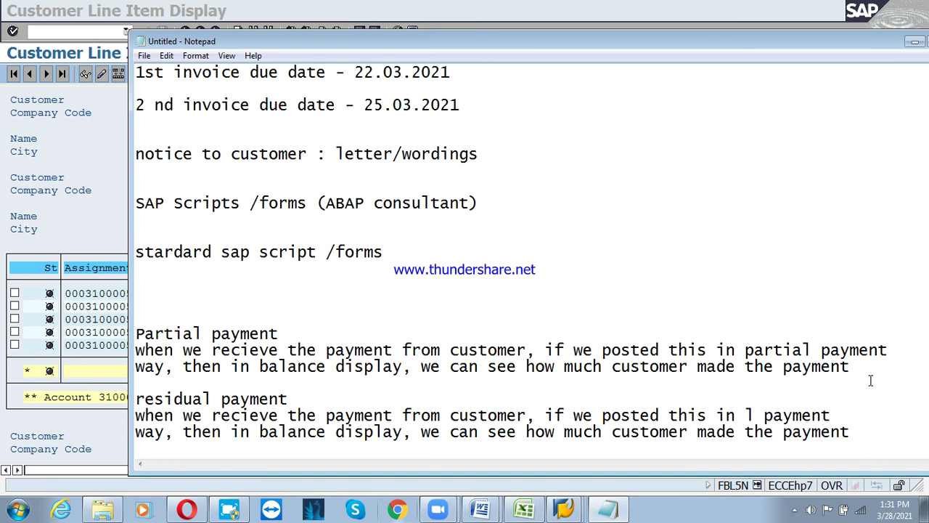
pyautogui.press('Delete')
pyautogui.write('ru')
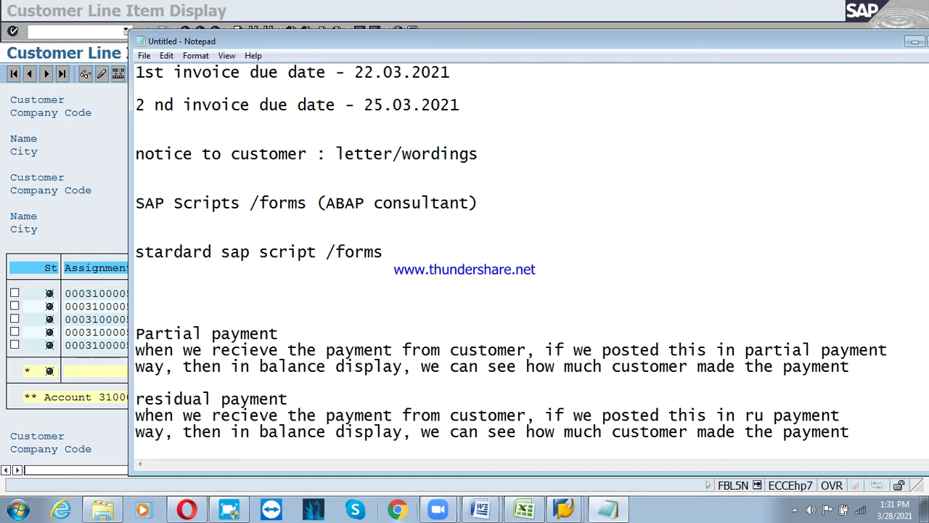
pyautogui.press('BackSpace')
pyautogui.write('edi')
pyautogui.press('BackSpace')
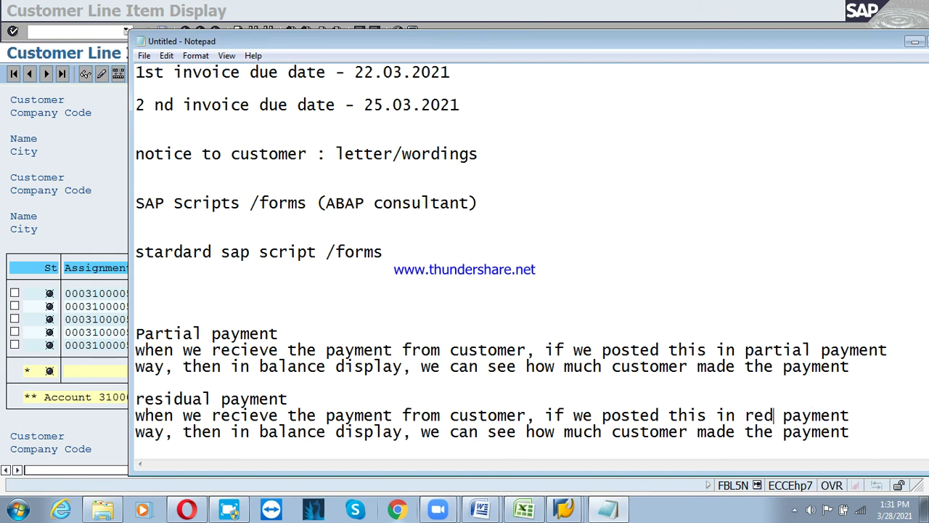
pyautogui.press('BackSpace')
pyautogui.write('sidual')
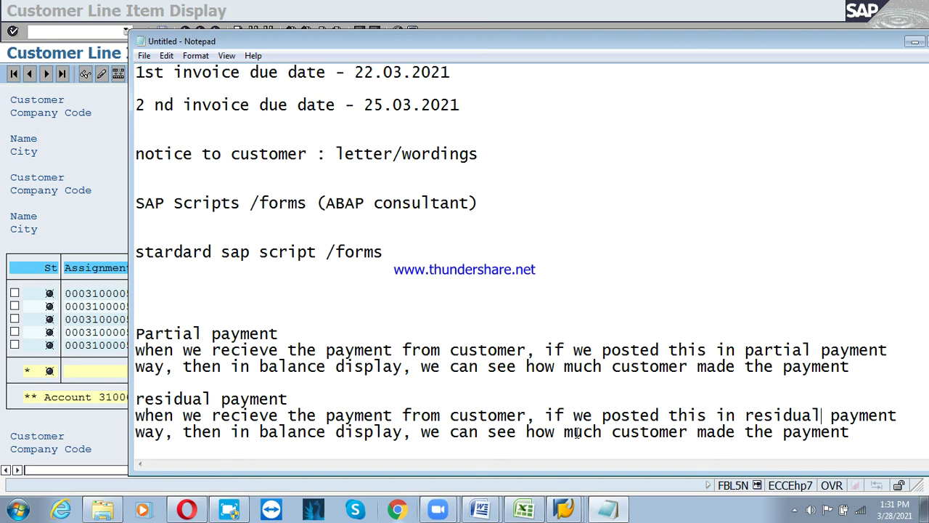
# Replace the sentence ending with 'how much balance is resid…' for the residual case
pyautogui.click(616, 432)
pyautogui.press('Delete')
pyautogui.press('Delete')
pyautogui.press('Delete')
pyautogui.press('Delete')
pyautogui.press('Delete')
pyautogui.press('Delete')
pyautogui.press('Delete')
pyautogui.press('Delete')
pyautogui.press('Delete')
pyautogui.press('Delete')
pyautogui.press('Delete')
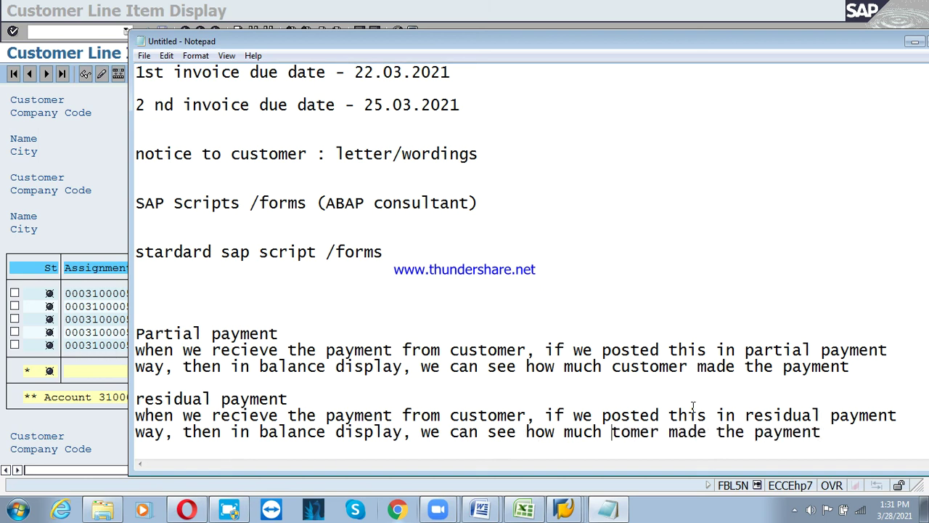
pyautogui.press('Delete')
pyautogui.press('Delete')
pyautogui.press('Delete')
pyautogui.press('Delete')
pyautogui.press('Delete')
pyautogui.press('Delete')
pyautogui.press('Delete')
pyautogui.press('Delete')
pyautogui.press('Delete')
pyautogui.press('Delete')
pyautogui.press('Delete')
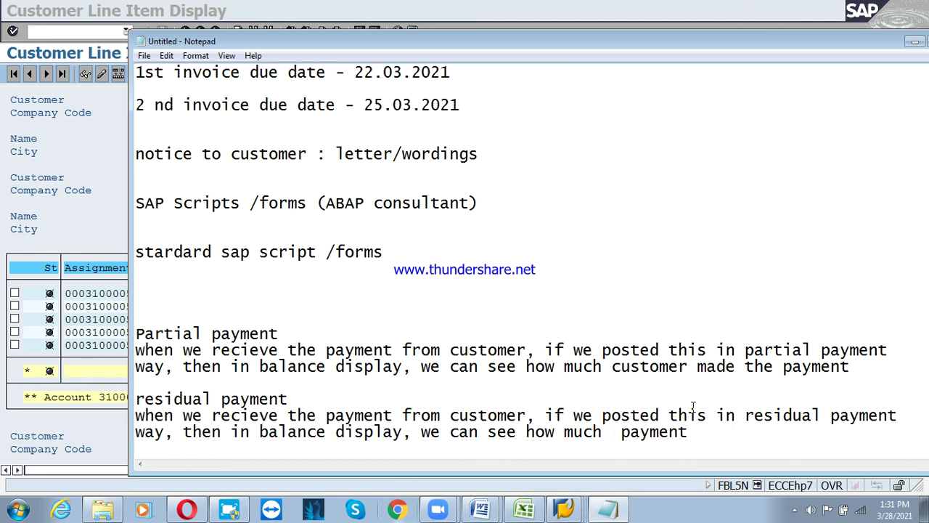
pyautogui.press('Delete')
pyautogui.press('Delete')
pyautogui.press('Delete')
pyautogui.write('balal')
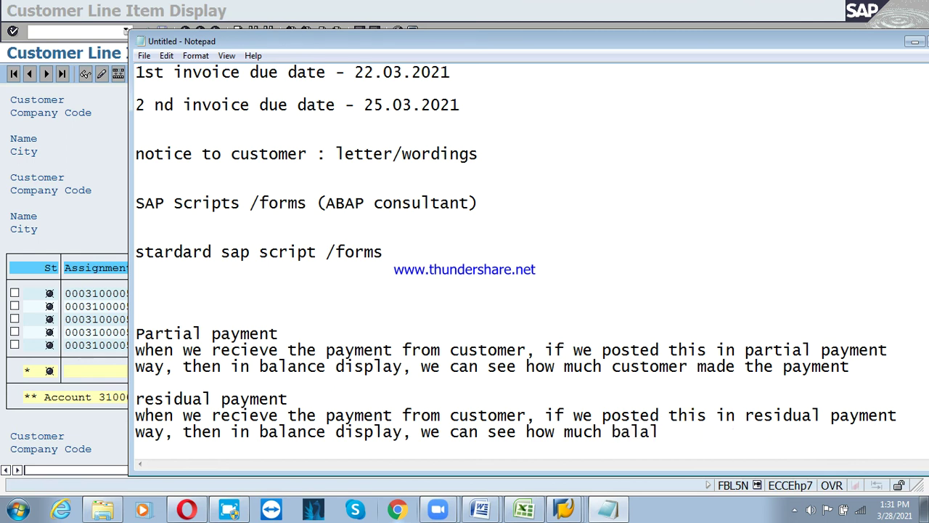
pyautogui.press('BackSpace')
pyautogui.write('nce is red')
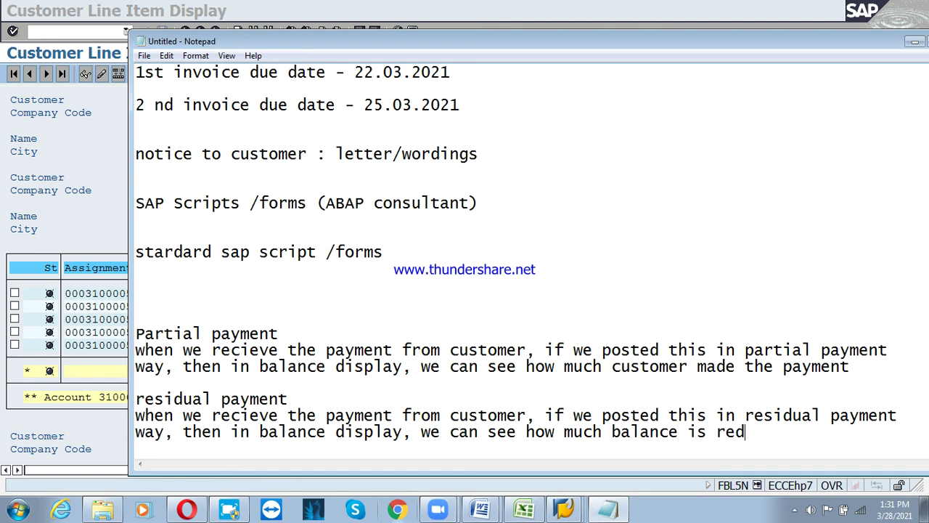
pyautogui.press('BackSpace')
pyautogui.write('sid')
# Complete the word 'residual' and type 'F-28' on the blank line above Partial payment
pyautogui.click(794, 432)
pyautogui.write('ual')
pyautogui.click(170, 301)
pyautogui.write('F-28')
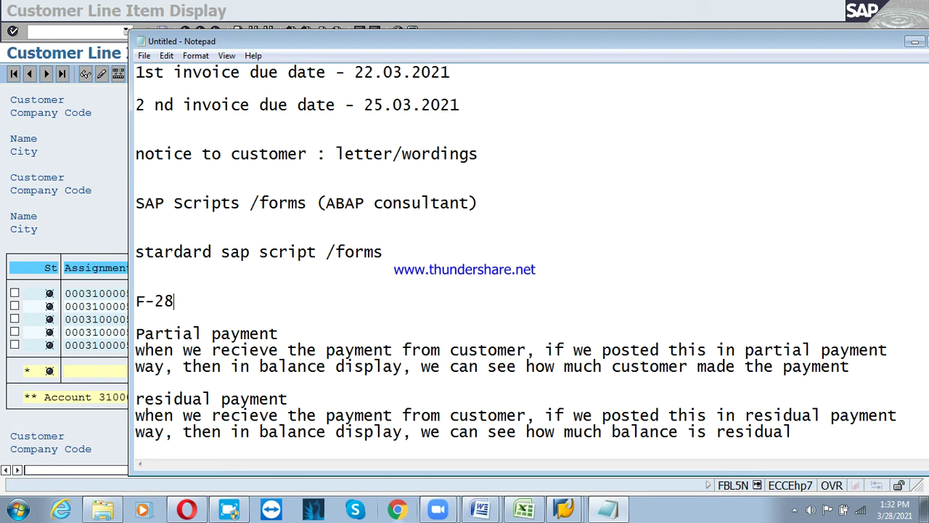
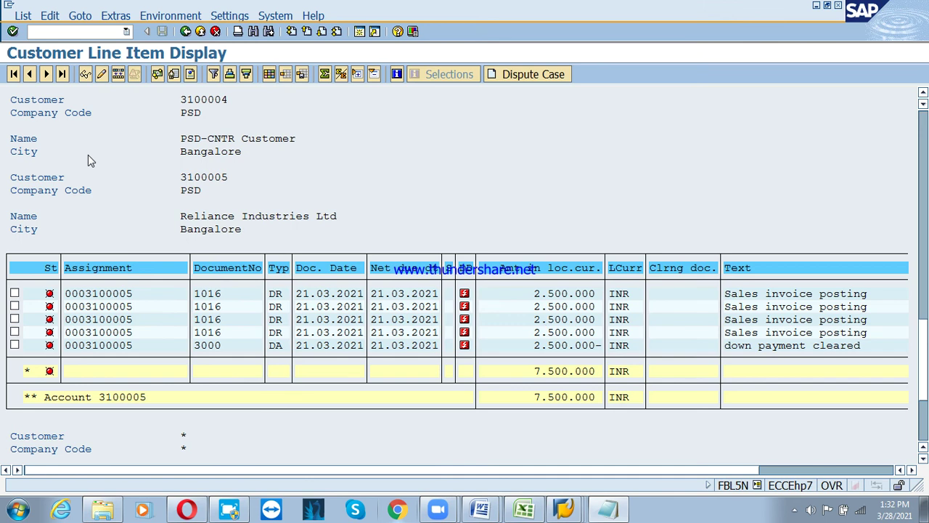
# Review the FBL5N open items, with account totals of 7.500.000, 100.000 and 900.000 INR
pyautogui.click(88, 155)
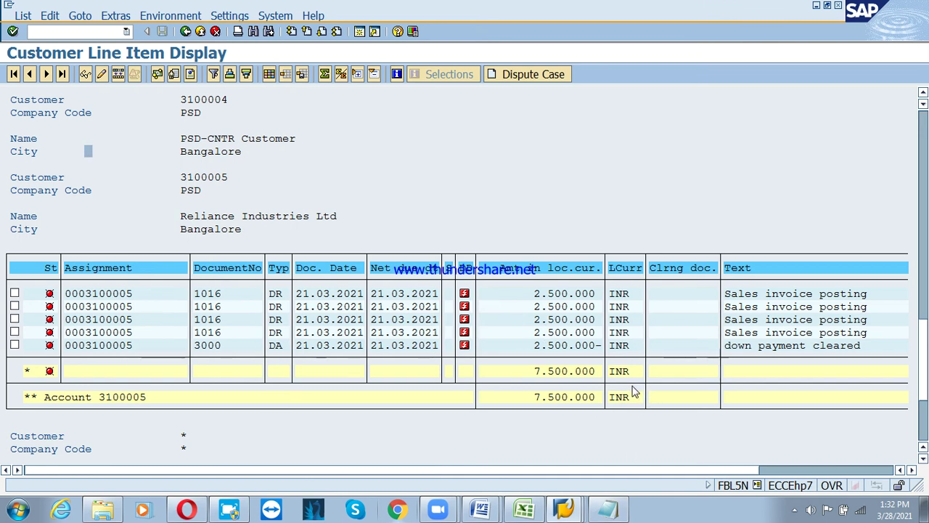
pyautogui.scroll(-2, 614, 384)
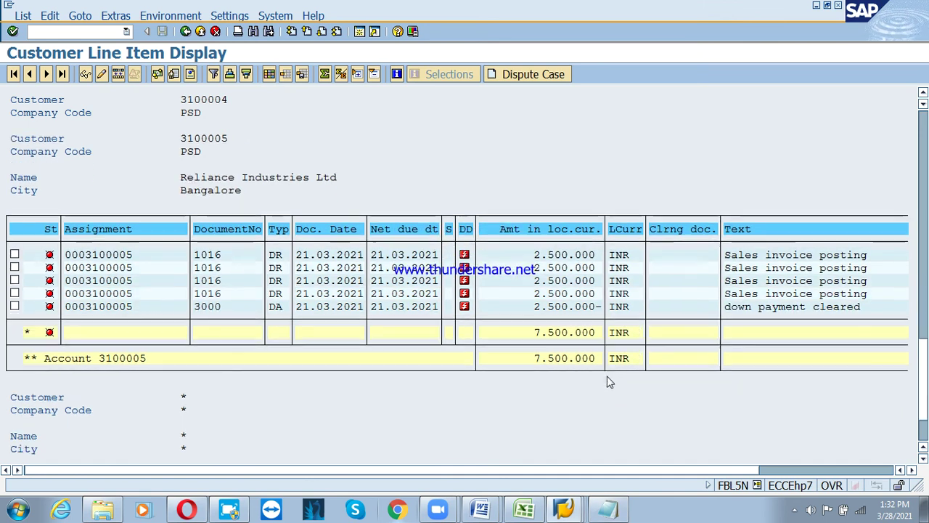
pyautogui.scroll(-1, 608, 384)
pyautogui.scroll(2, 609, 384)
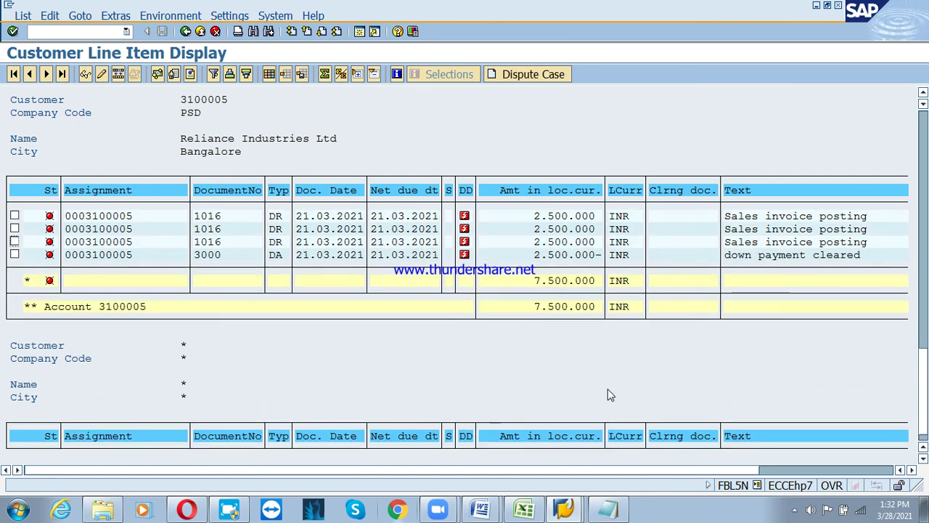
pyautogui.scroll(1, 609, 383)
pyautogui.scroll(2, 606, 385)
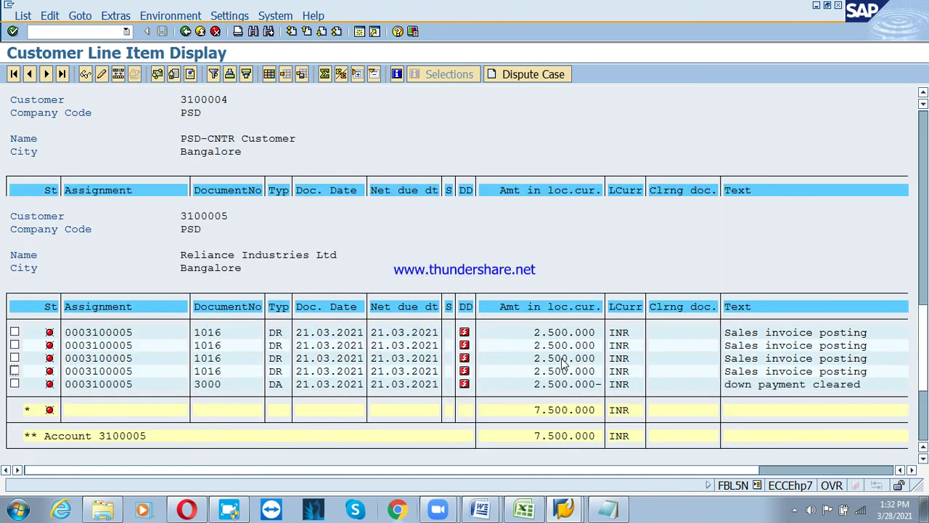
pyautogui.scroll(4, 552, 370)
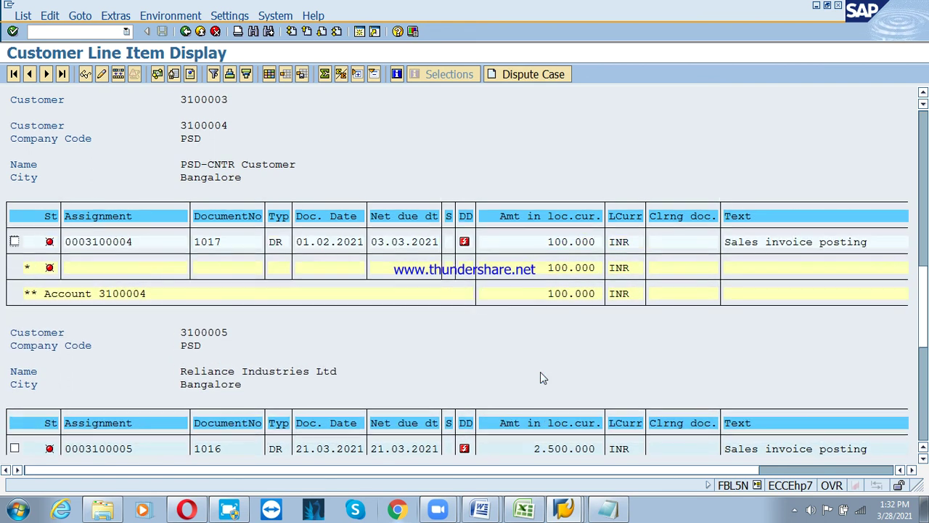
pyautogui.scroll(1, 540, 375)
pyautogui.scroll(2, 425, 303)
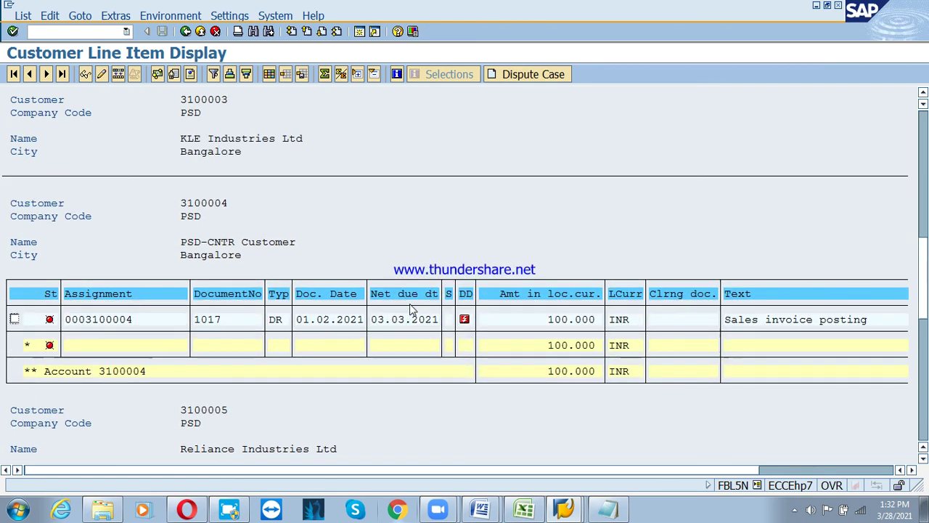
pyautogui.scroll(2, 425, 298)
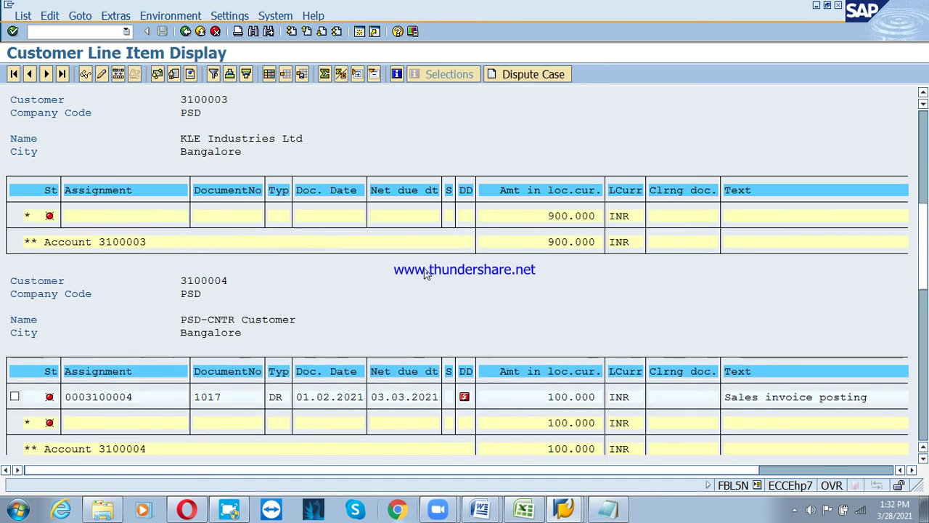
pyautogui.scroll(2, 427, 273)
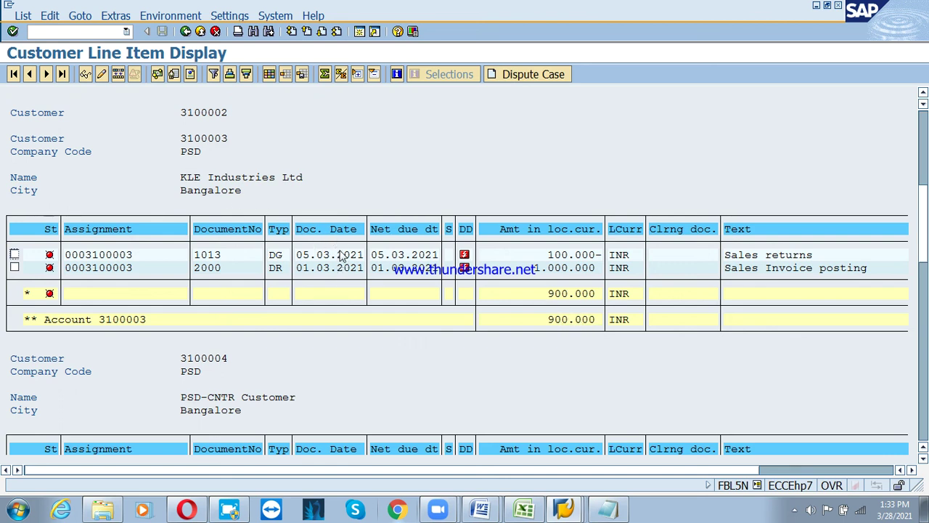
# Leave the line item list and start the F-28 incoming payment transaction
pyautogui.click(202, 32)
pyautogui.click(201, 33)
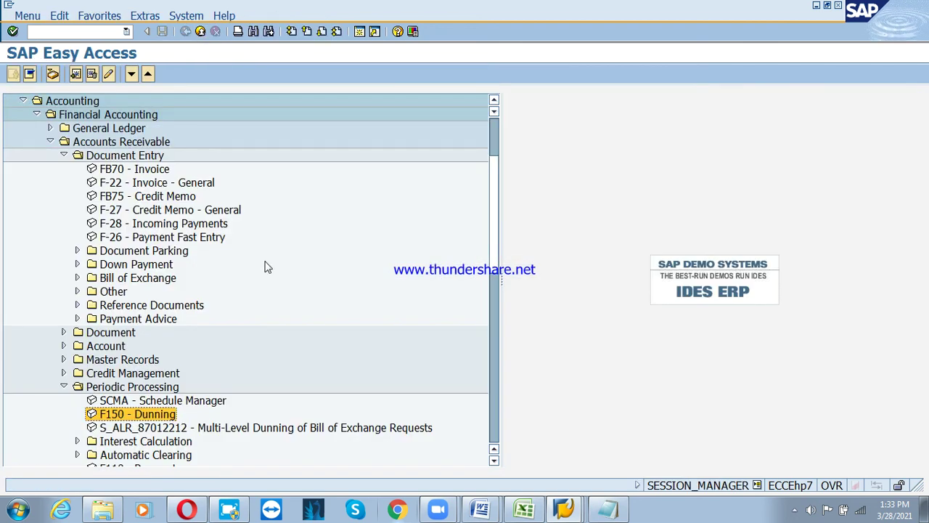
pyautogui.click(115, 227)
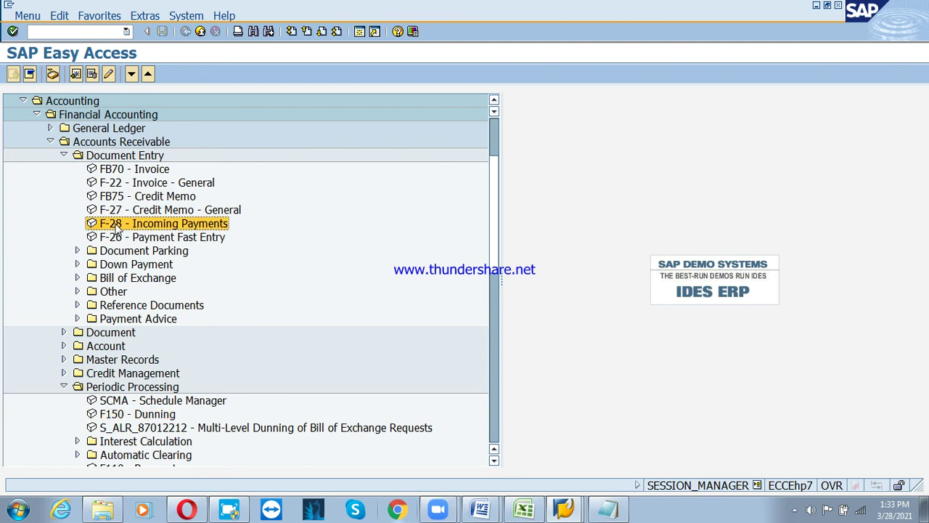
pyautogui.doubleClick(115, 226)
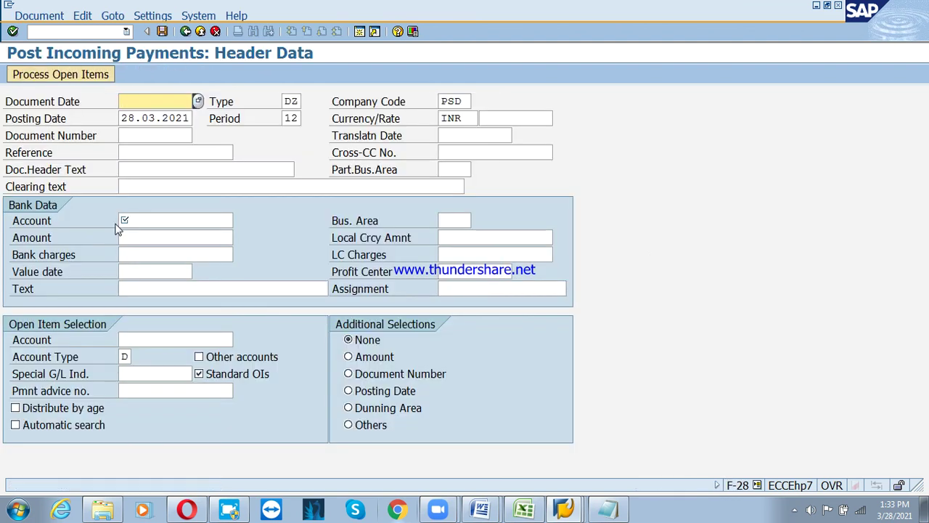
# Enter document date 28.03.2021 and clearing text 'customer payment'
pyautogui.write('28')
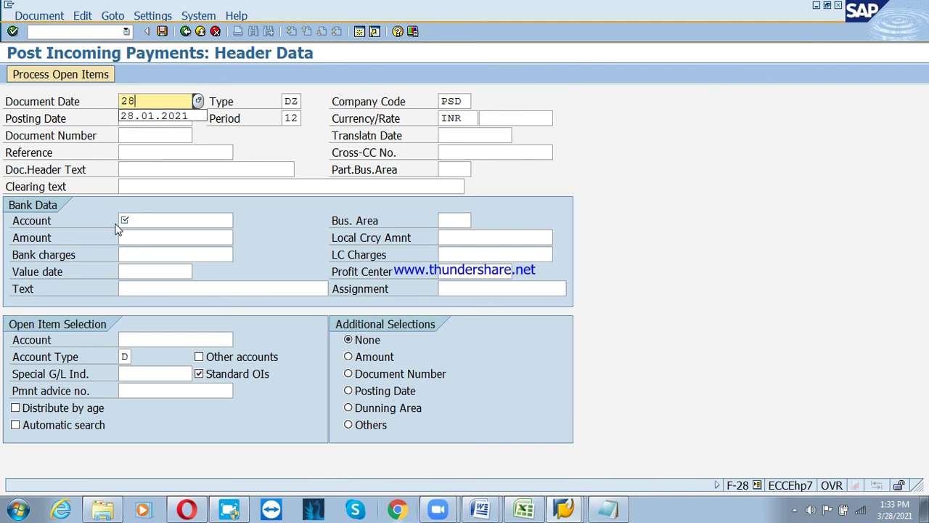
pyautogui.write('.03.2021')
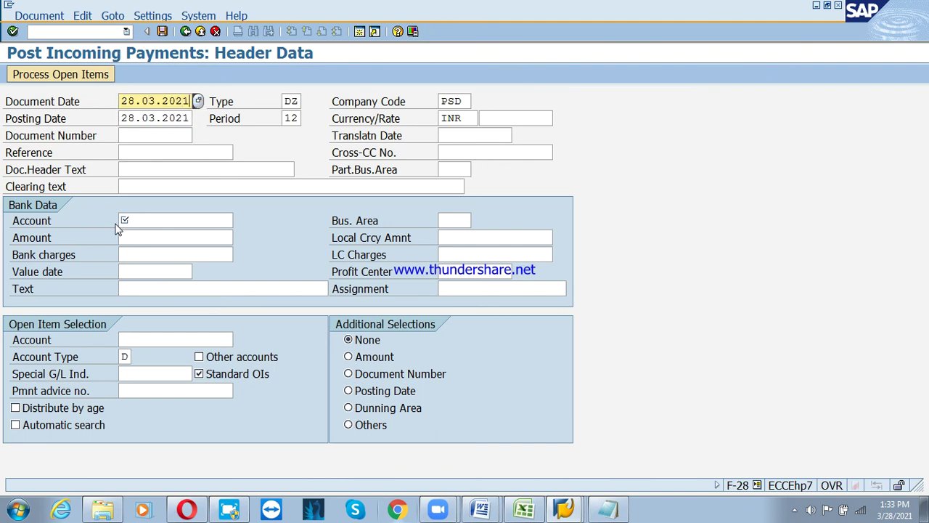
pyautogui.press('Tab')
pyautogui.press('Tab')
pyautogui.press('Tab')
pyautogui.press('Tab')
pyautogui.press('Tab')
pyautogui.press('Tab')
pyautogui.press('Tab')
pyautogui.press('Tab')
pyautogui.press('Tab')
pyautogui.press('Tab')
pyautogui.press('Tab')
pyautogui.press('Tab')
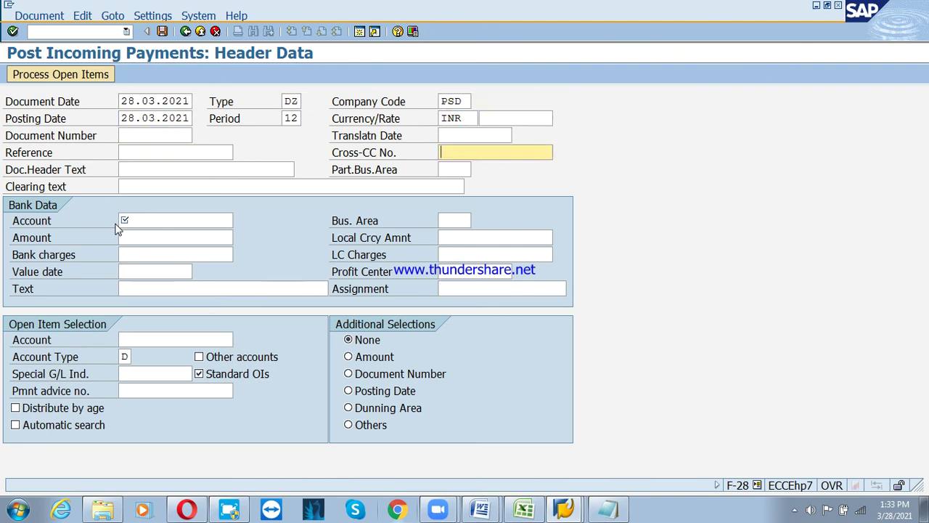
pyautogui.press('Tab')
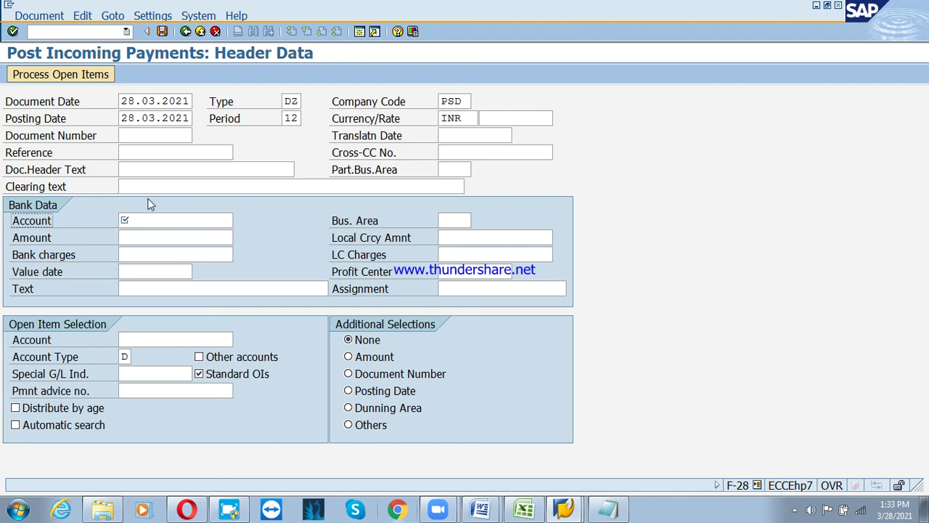
pyautogui.click(144, 188)
pyautogui.write('cust')
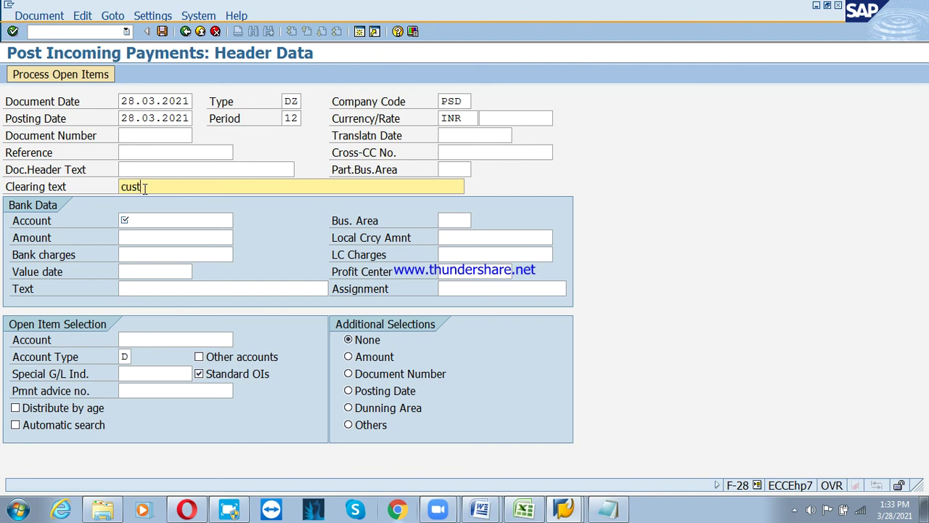
pyautogui.write('omer payment')
pyautogui.press('Tab')
pyautogui.press('Tab')
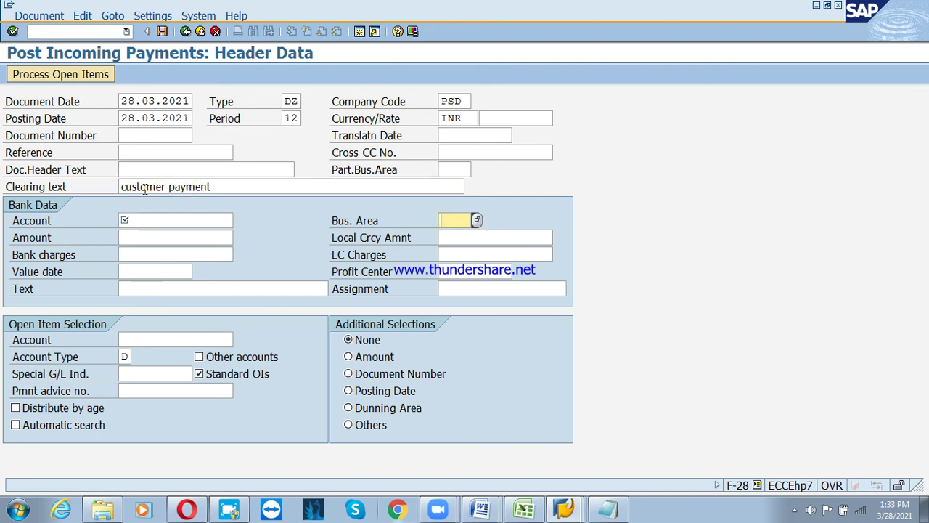
pyautogui.hotkey('shift', 'Tab')
# Enter bank account 200201, amount 30000 and value date 28.03
pyautogui.write('200')
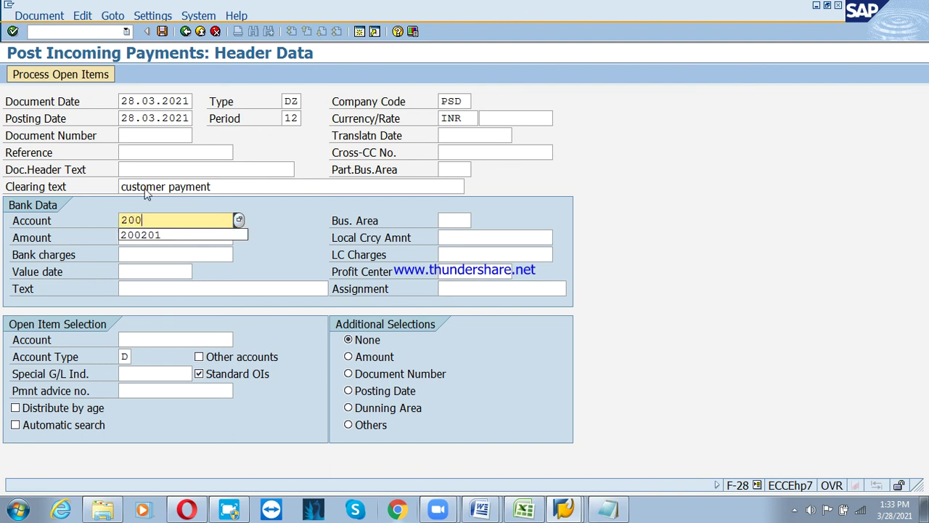
pyautogui.write('201')
pyautogui.press('Tab')
pyautogui.press('Tab')
pyautogui.press('Tab')
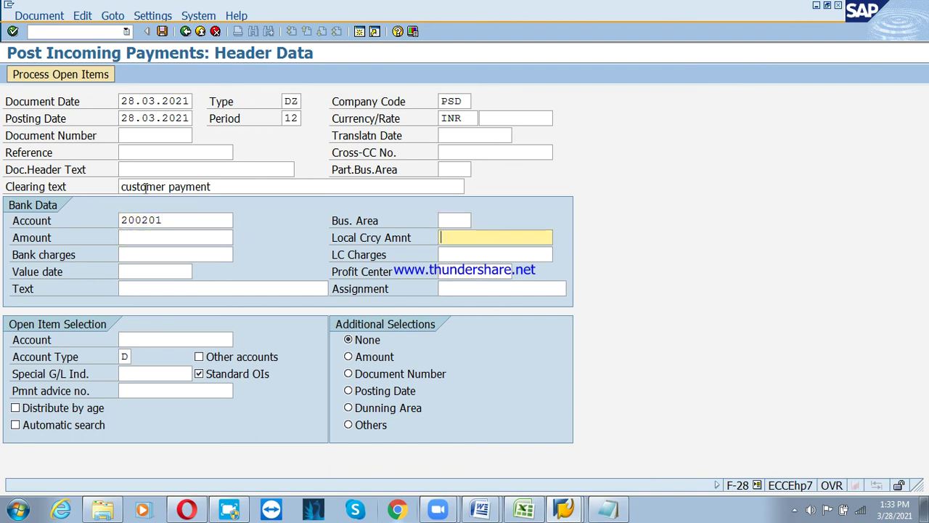
pyautogui.hotkey('shift', 'Tab')
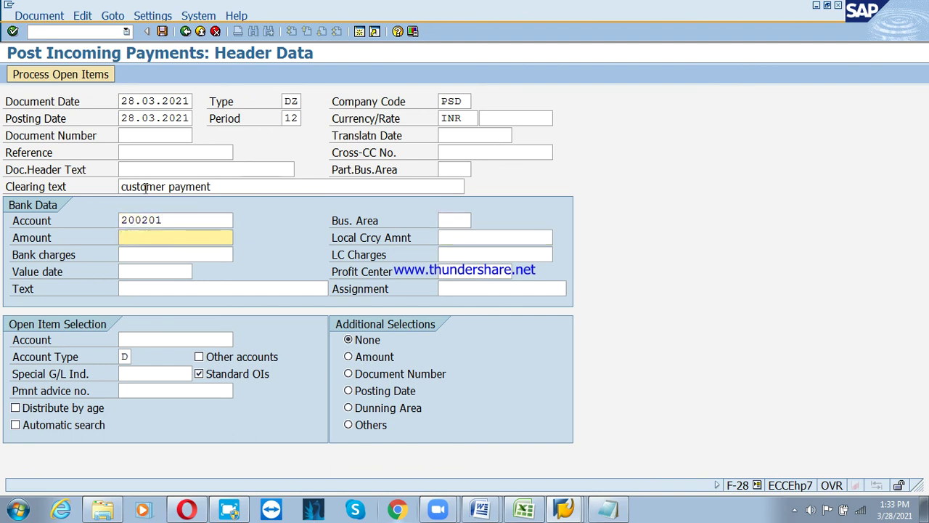
pyautogui.write('3')
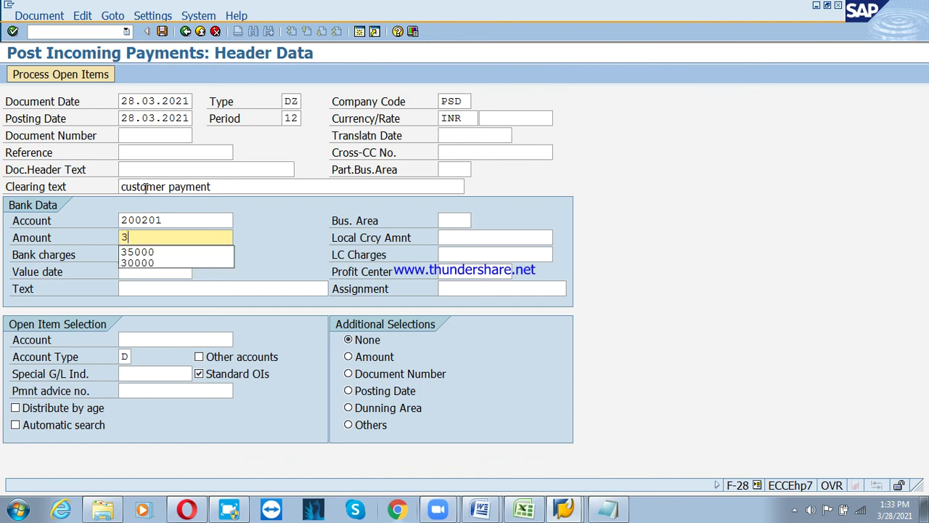
pyautogui.write('0000')
pyautogui.press('Tab')
pyautogui.press('Tab')
pyautogui.press('Tab')
pyautogui.press('Tab')
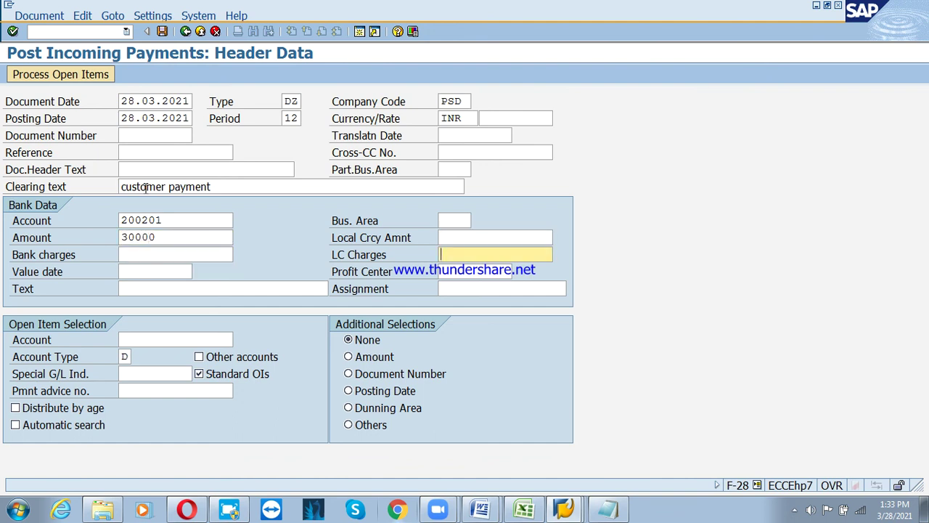
pyautogui.write('28')
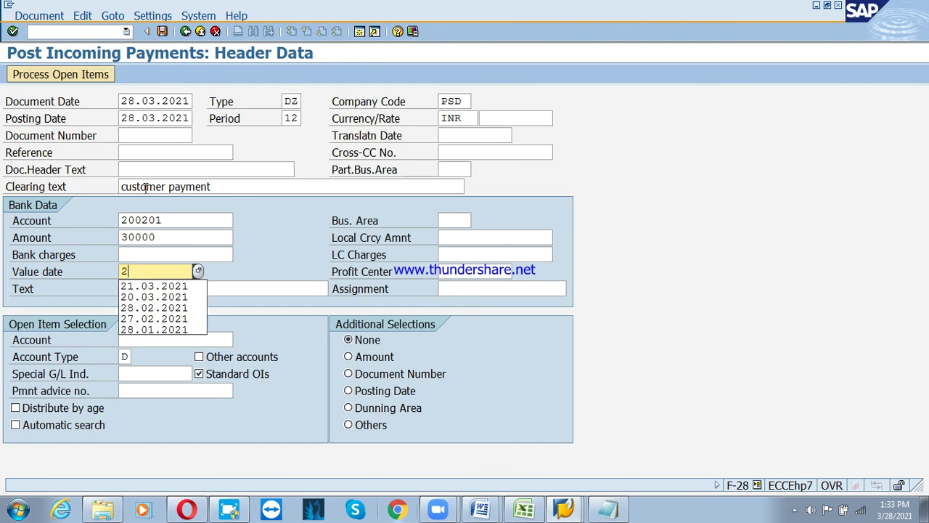
pyautogui.press('BackSpace')
pyautogui.write('8')
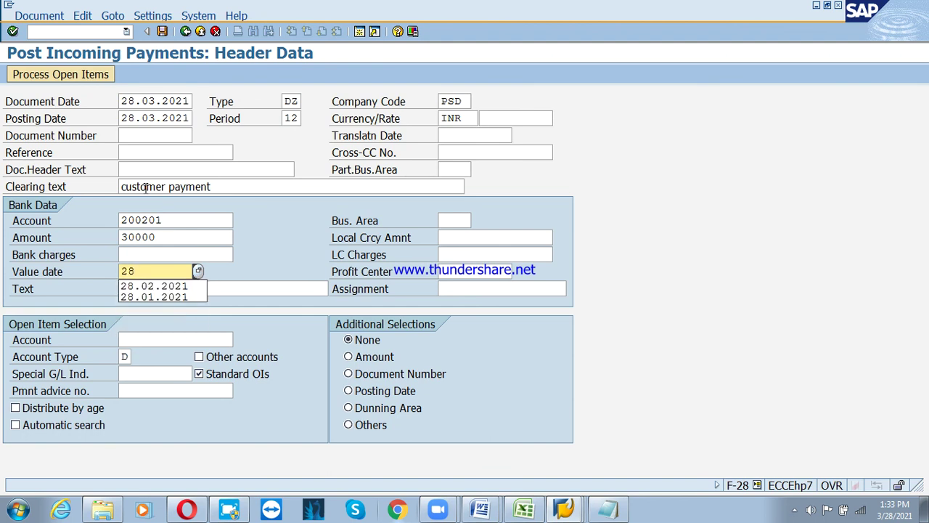
pyautogui.write('.03.20')
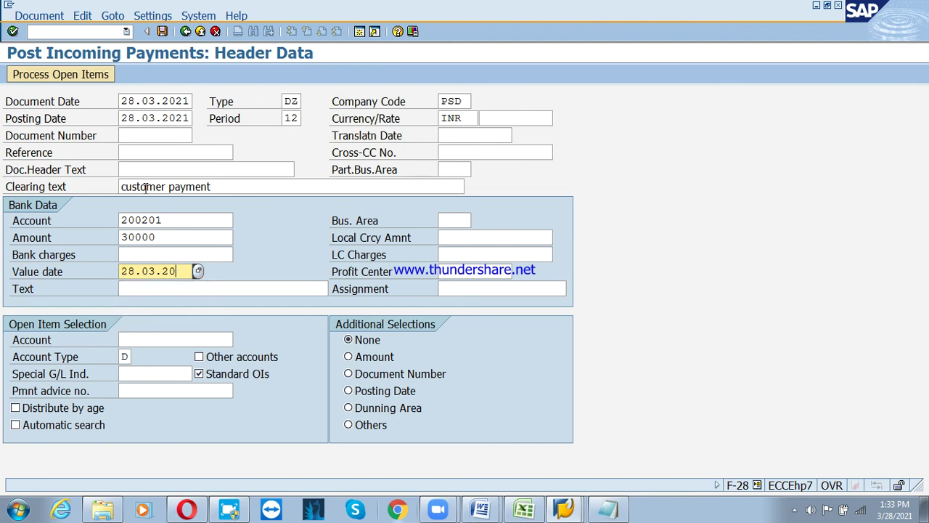
pyautogui.press('Tab')
pyautogui.press('Tab')
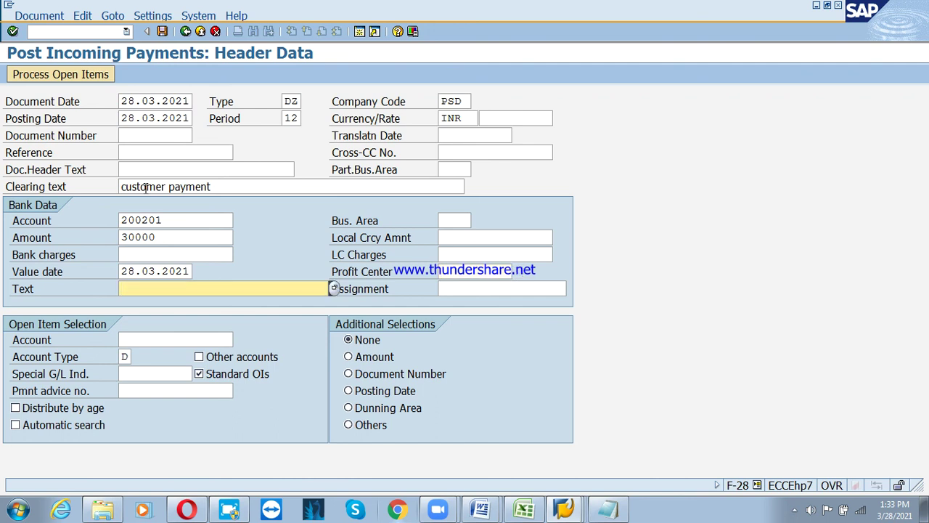
# Fix the typo in the clearing text so it reads 'customer payment'
pyautogui.write('cu')
pyautogui.click(145, 187)
pyautogui.press('BackSpace')
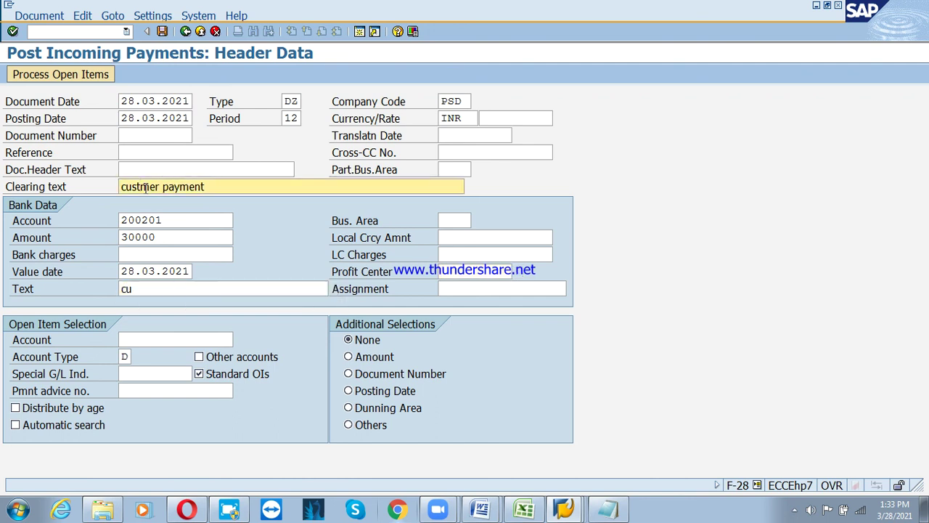
pyautogui.write('omer')
pyautogui.press('BackSpace')
pyautogui.press('Delete')
pyautogui.write('payment')
# Copy the clearing text and paste 'customer payment' as the bank line text
pyautogui.hotkey('shift', 'Left')
pyautogui.hotkey('shift', 'Left')
pyautogui.hotkey('shift', 'Left')
pyautogui.hotkey('shift', 'Left')
pyautogui.hotkey('shift', 'Left')
pyautogui.hotkey('shift', 'Left')
pyautogui.hotkey('shift', 'Left')
pyautogui.hotkey('shift', 'Left')
pyautogui.hotkey('shift', 'Left')
pyautogui.hotkey('shift', 'Left')
pyautogui.hotkey('shift', 'Left')
pyautogui.hotkey('shift', 'Left')
pyautogui.hotkey('shift', 'Left')
pyautogui.hotkey('shift', 'Left')
pyautogui.hotkey('shift', 'Left')
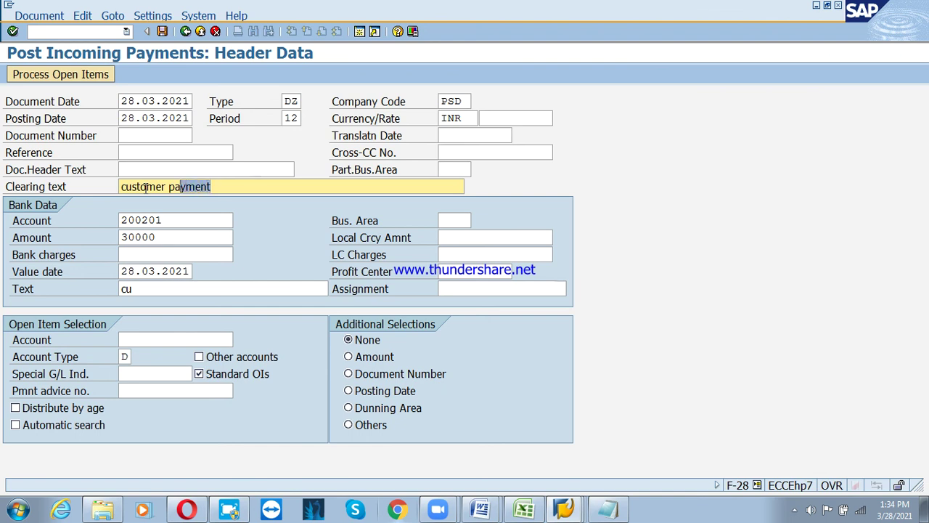
pyautogui.press('Left')
pyautogui.hotkey('shift', 'End')
pyautogui.hotkey('ctrl', 'c')
pyautogui.moveTo(149, 289); pyautogui.dragTo(78, 288)
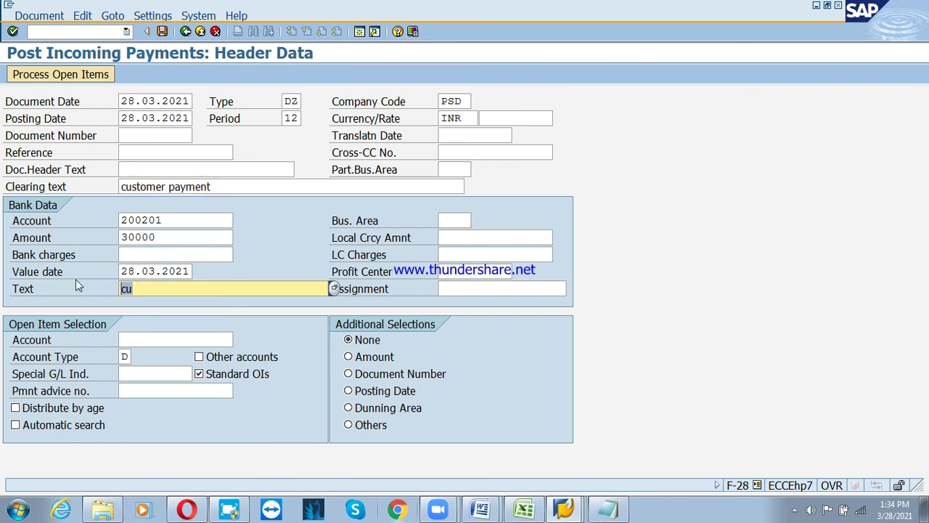
pyautogui.hotkey('ctrl', 'v')
pyautogui.click(153, 340)
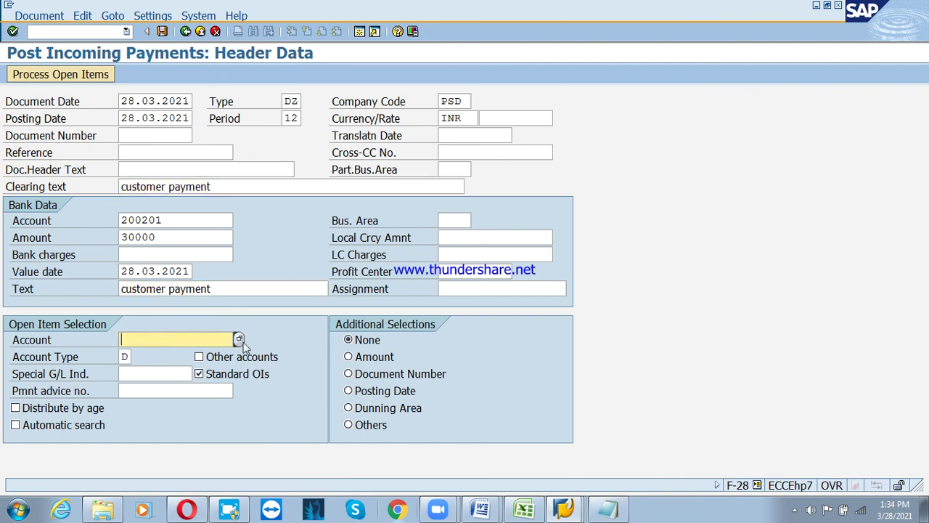
# Find customer 3100003 KLE Industries via search help, load its open items, then back out
pyautogui.click(239, 339)
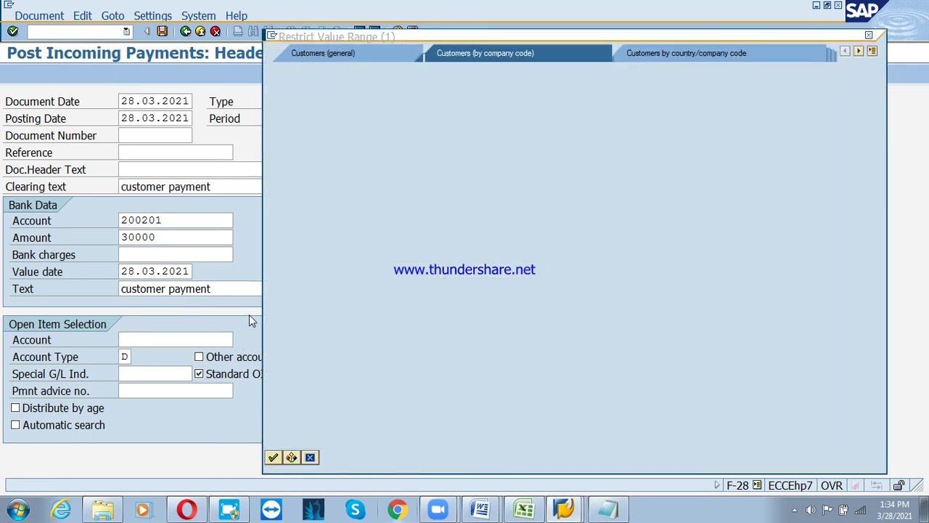
pyautogui.click(273, 457)
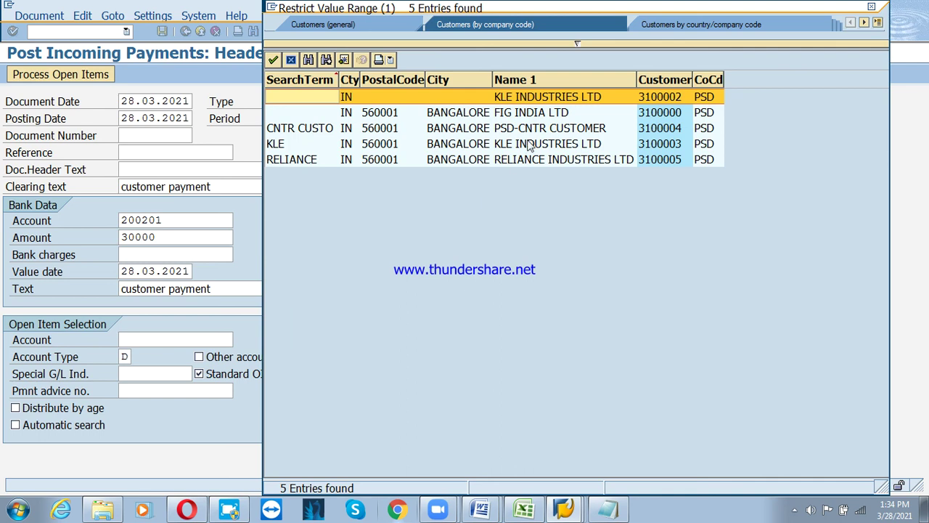
pyautogui.doubleClick(534, 143)
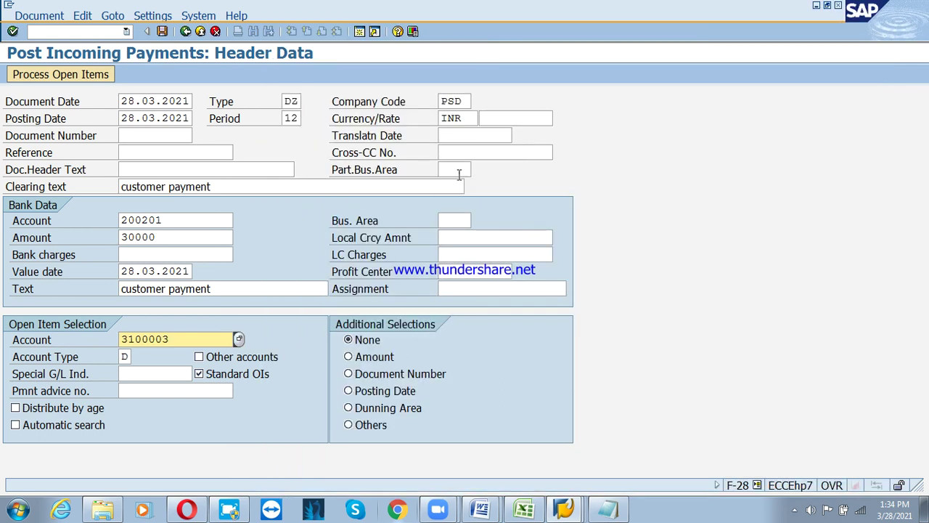
pyautogui.hotkey('shift', 'F4')
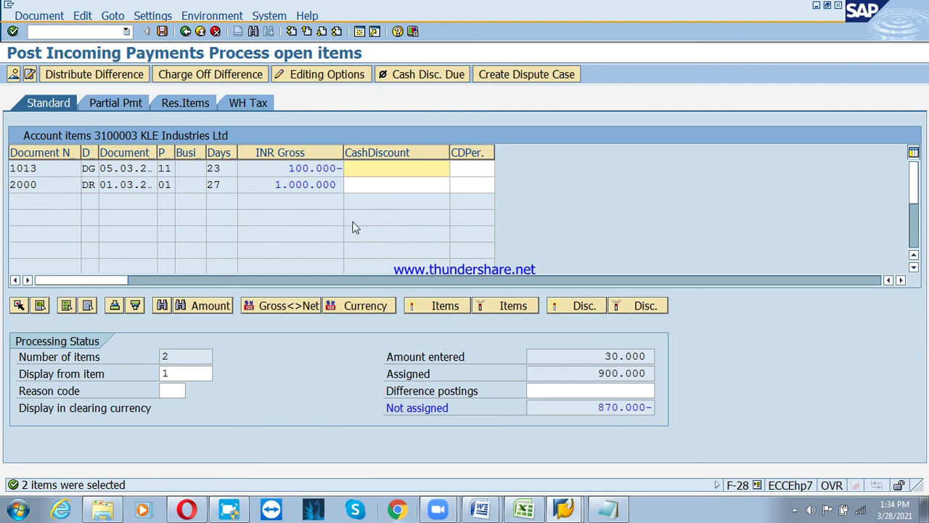
pyautogui.click(185, 31)
pyautogui.click(186, 31)
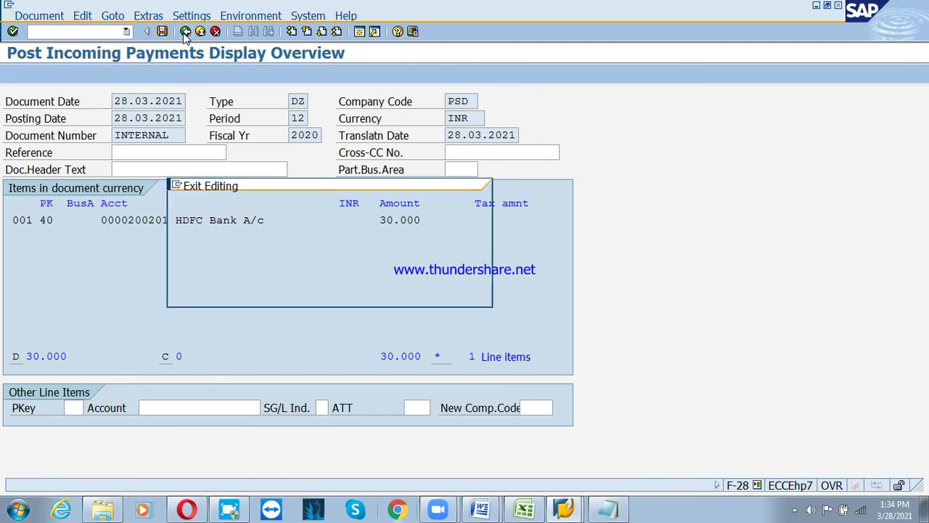
# Discard the old entry and refill document date 28.03.2021 and clearing text 'customer payment'
pyautogui.click(265, 292)
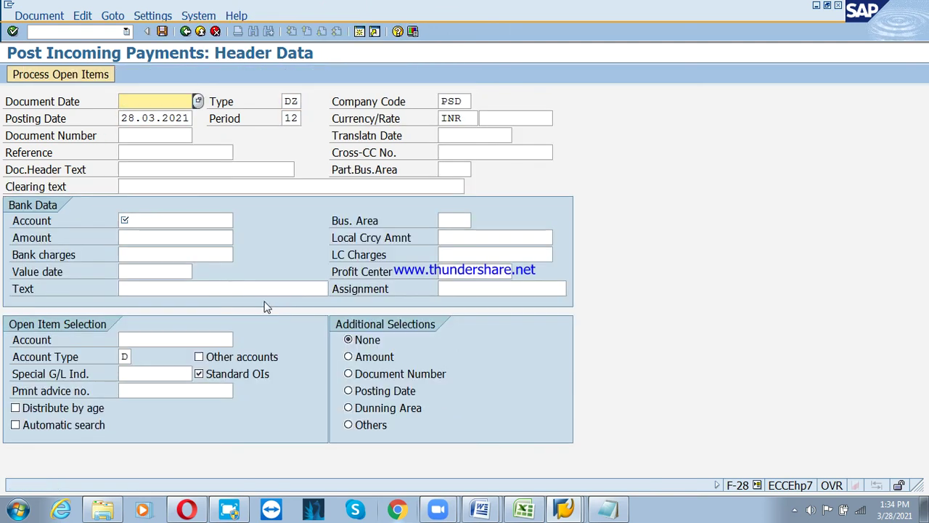
pyautogui.click(171, 103)
pyautogui.press('Down')
pyautogui.press('Return')
pyautogui.press('Tab')
pyautogui.press('Tab')
pyautogui.press('Tab')
pyautogui.press('Tab')
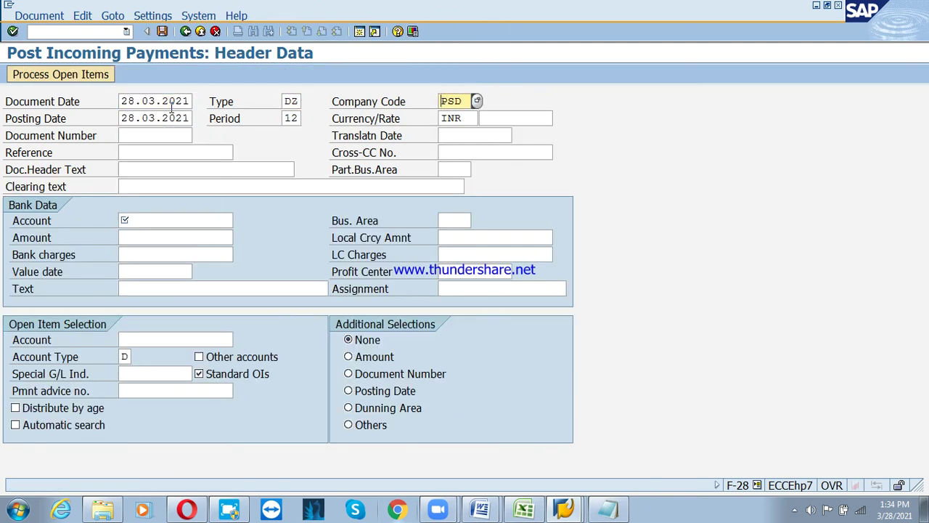
pyautogui.click(158, 183)
pyautogui.write('customer payment')
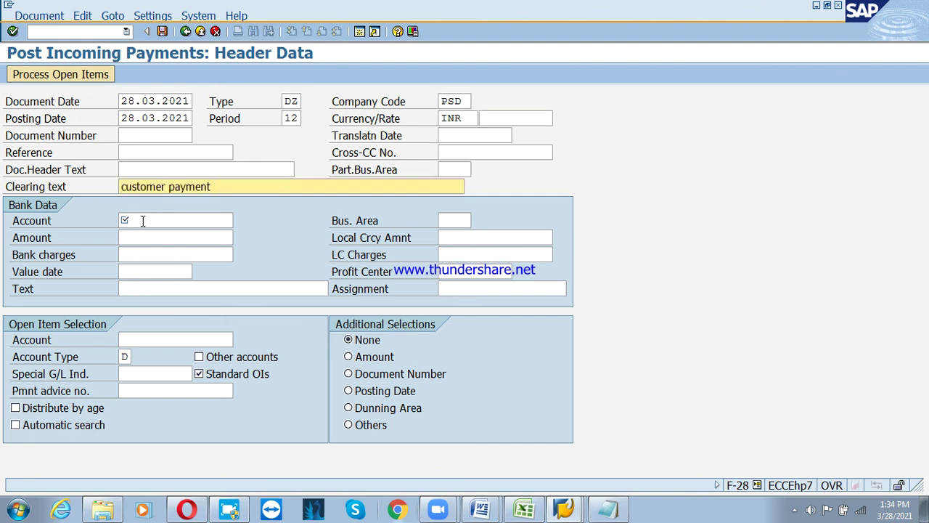
# Fill bank account 200201 from history and amount 300000
pyautogui.click(142, 219)
pyautogui.click(147, 236)
pyautogui.click(150, 237)
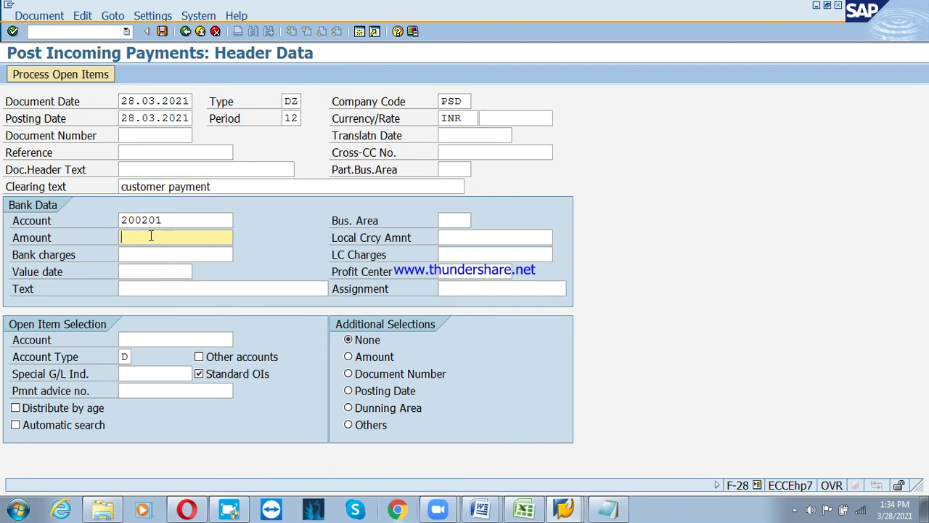
pyautogui.write('300000')
pyautogui.press('Tab')
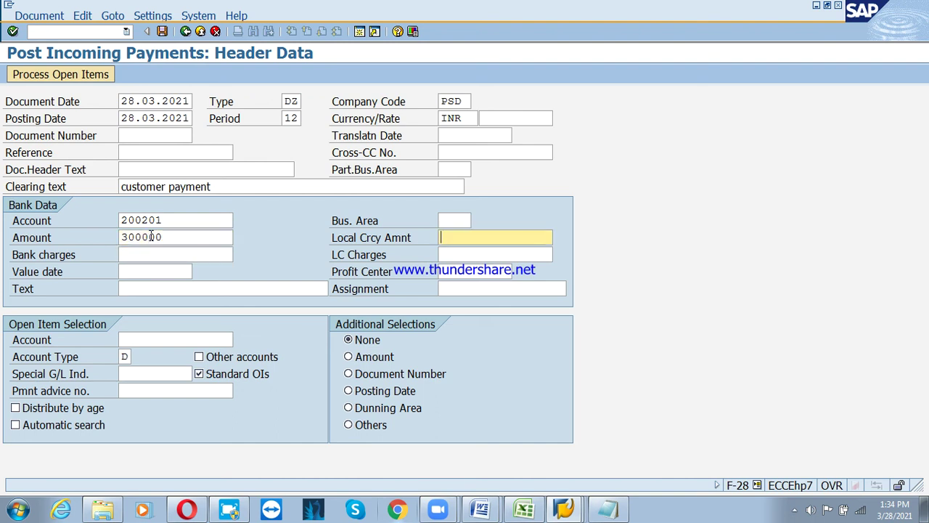
# Set value date 28.03.2021, text 'customer payment' and customer 3100003, then load its open items
pyautogui.click(175, 277)
pyautogui.click(149, 286)
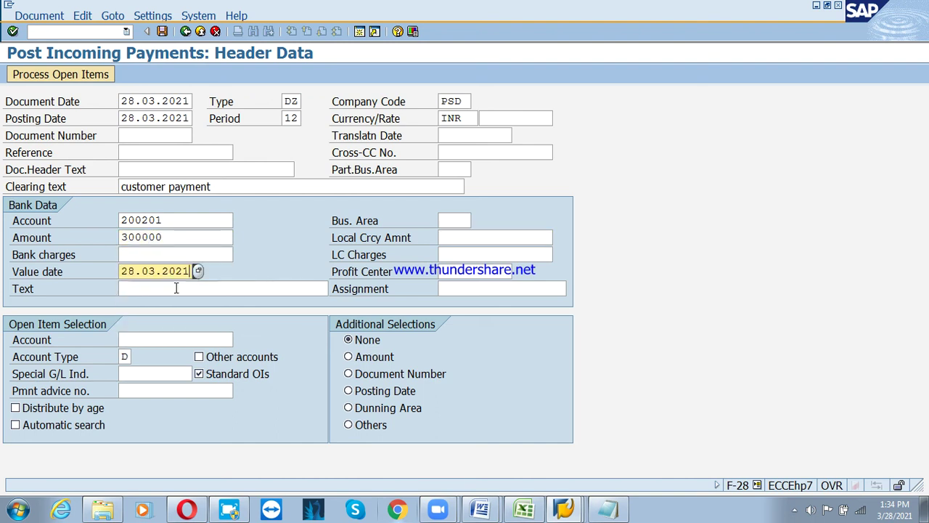
pyautogui.click(217, 289)
pyautogui.click(215, 308)
pyautogui.click(196, 338)
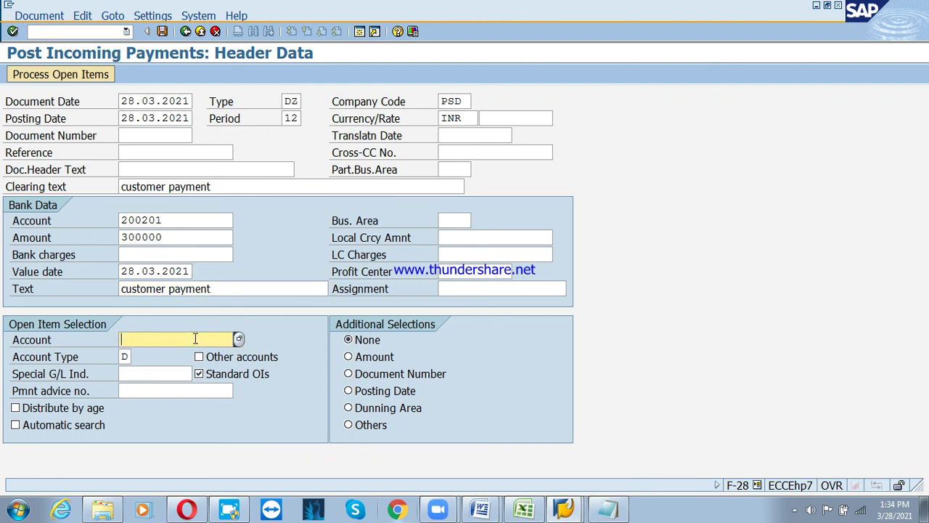
pyautogui.click(194, 352)
pyautogui.press('Return')
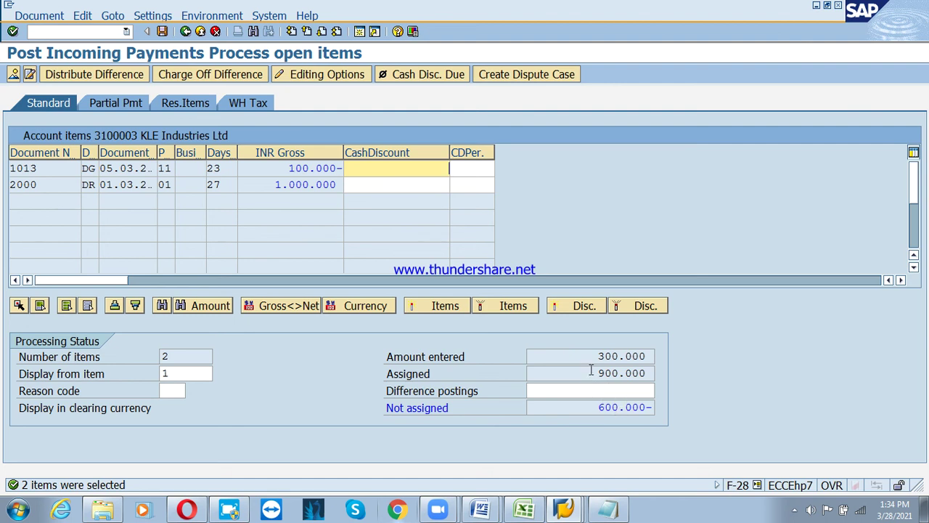
# On the partial payment tab, exclude item 1013 and set item 2000's payment amount to 300.000
pyautogui.moveTo(591, 370); pyautogui.dragTo(648, 369)
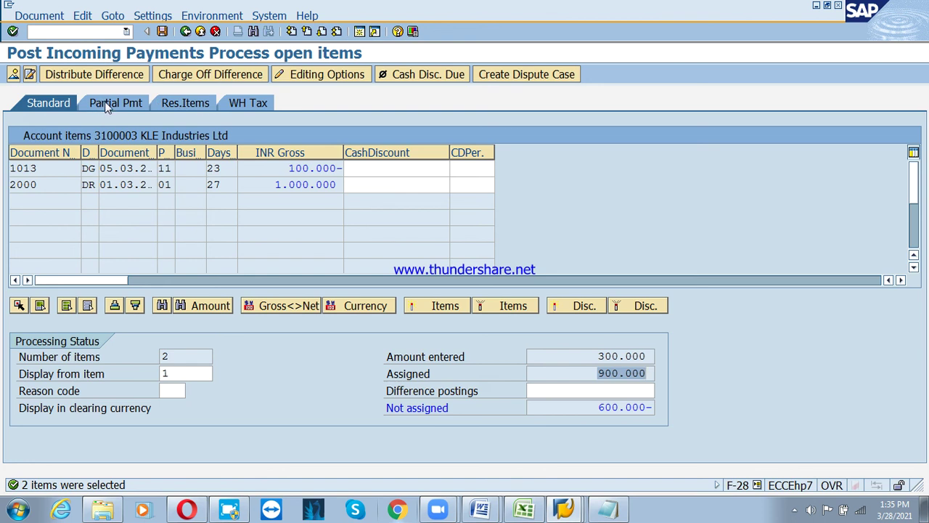
pyautogui.click(108, 106)
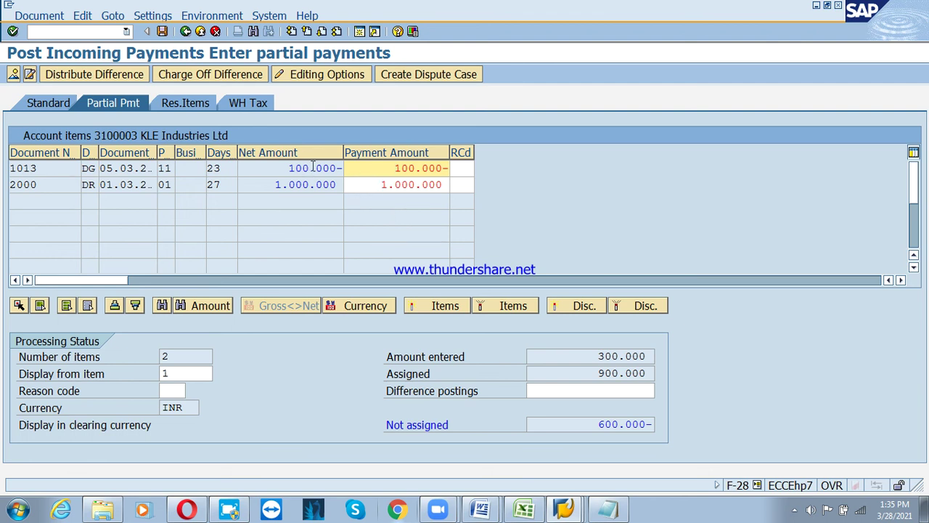
pyautogui.doubleClick(313, 168)
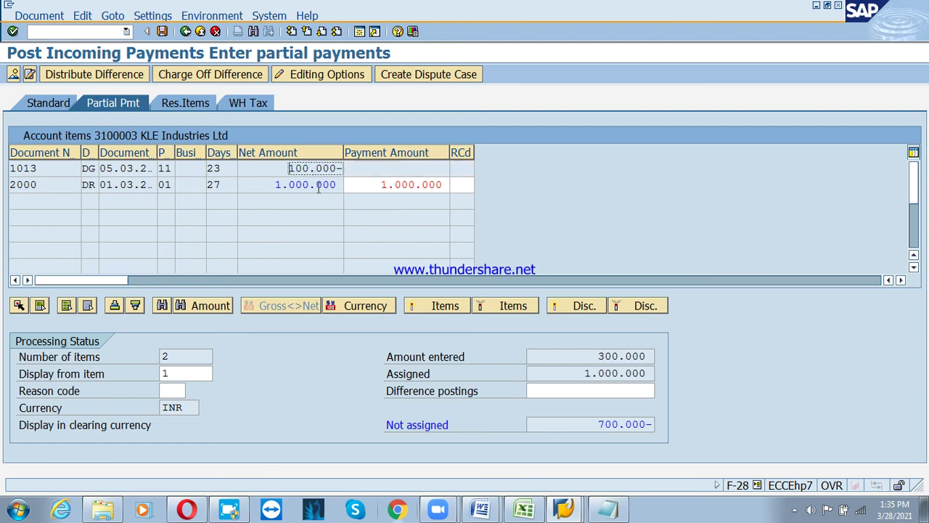
pyautogui.doubleClick(313, 184)
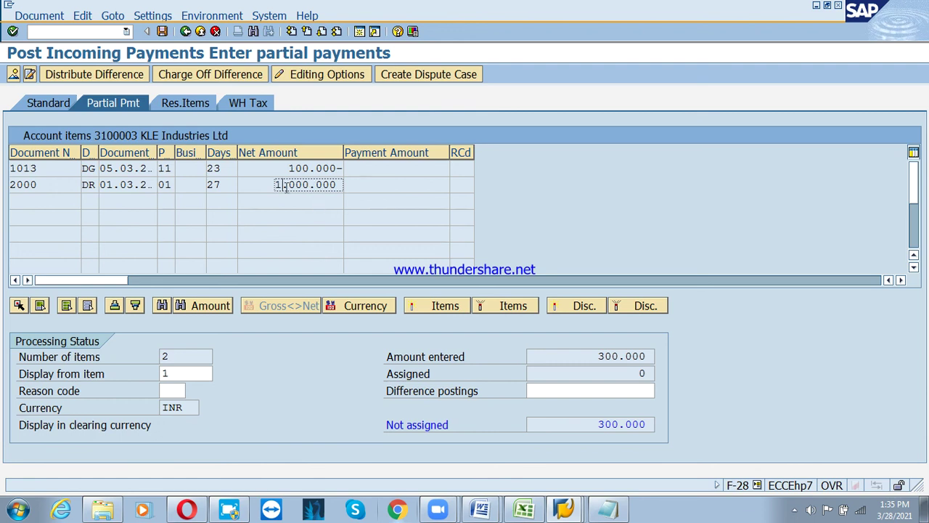
pyautogui.doubleClick(289, 184)
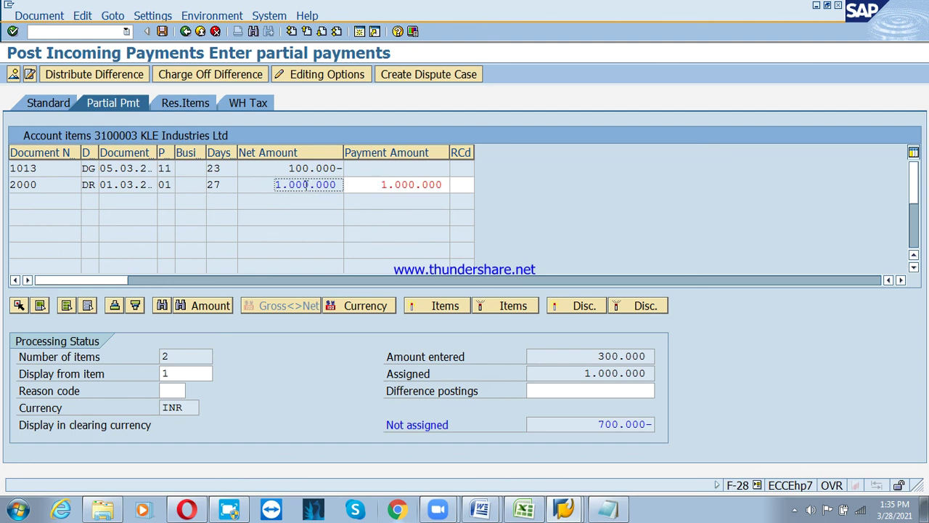
pyautogui.doubleClick(406, 186)
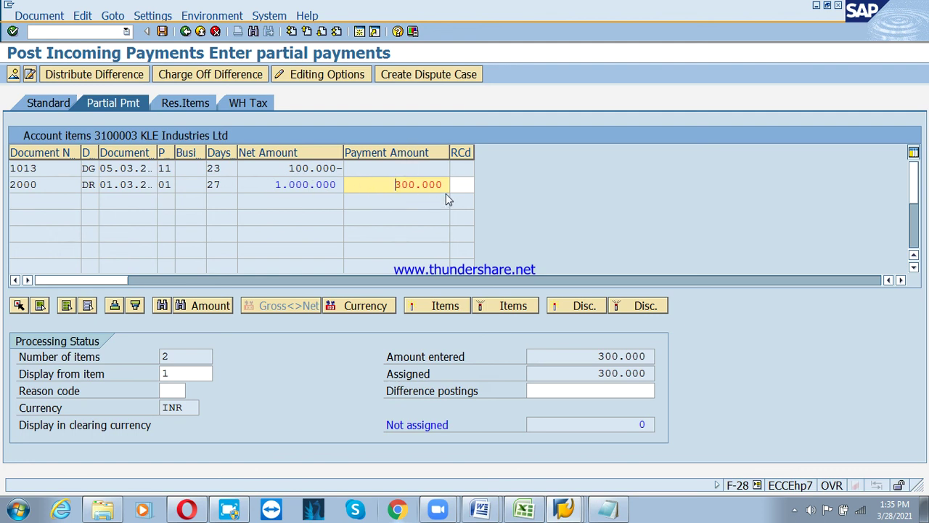
# Cancel item 2000's reference details and post the payment as document 4002
pyautogui.moveTo(268, 181); pyautogui.dragTo(341, 184)
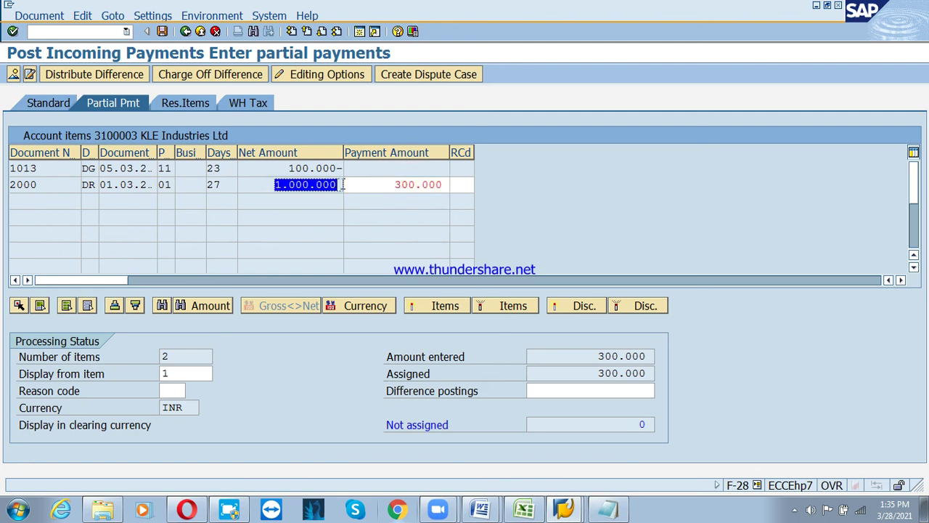
pyautogui.click(405, 183)
pyautogui.click(452, 186)
pyautogui.doubleClick(451, 185)
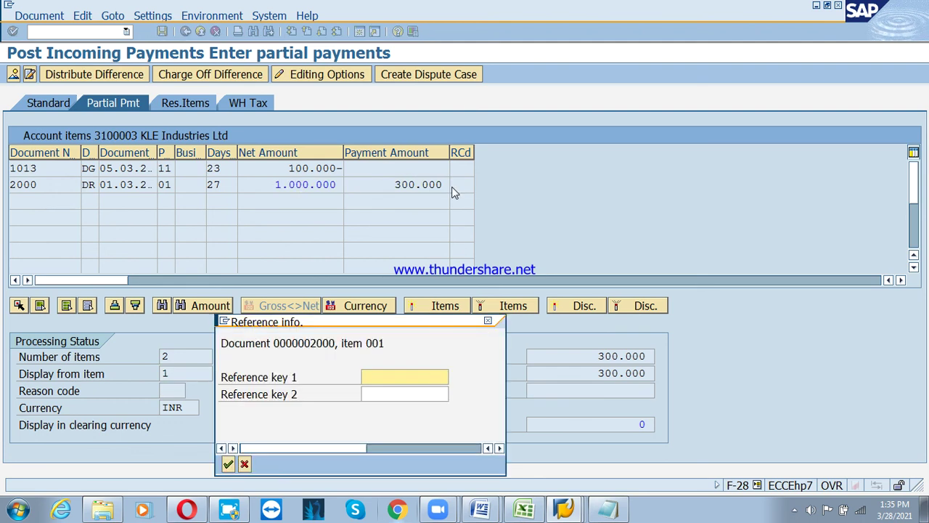
pyautogui.click(245, 465)
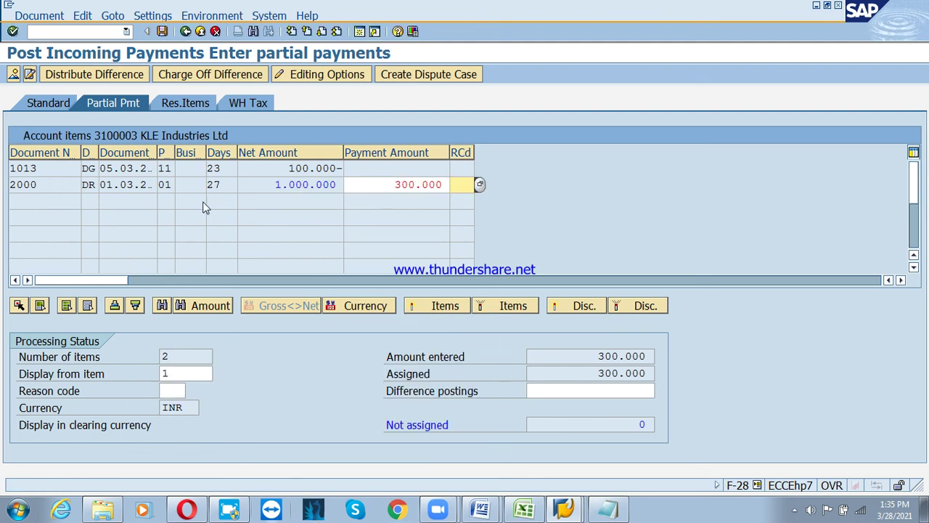
pyautogui.click(163, 32)
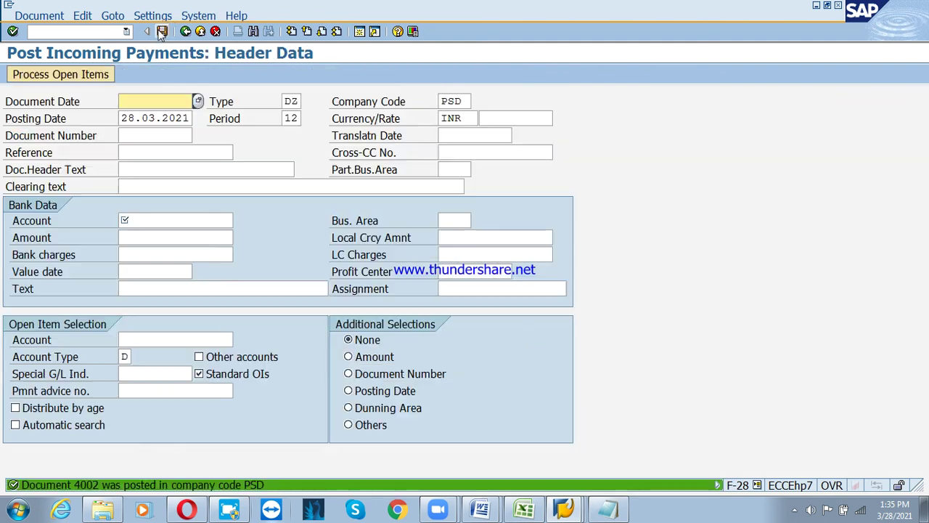
# Discard the unfinished payment and list all FBL5N line items for customer 3100003
pyautogui.click(200, 32)
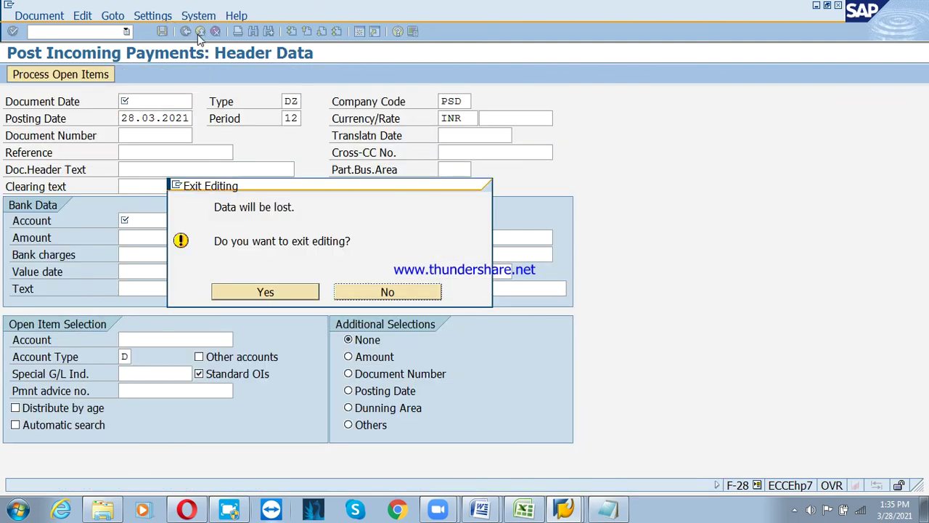
pyautogui.click(263, 294)
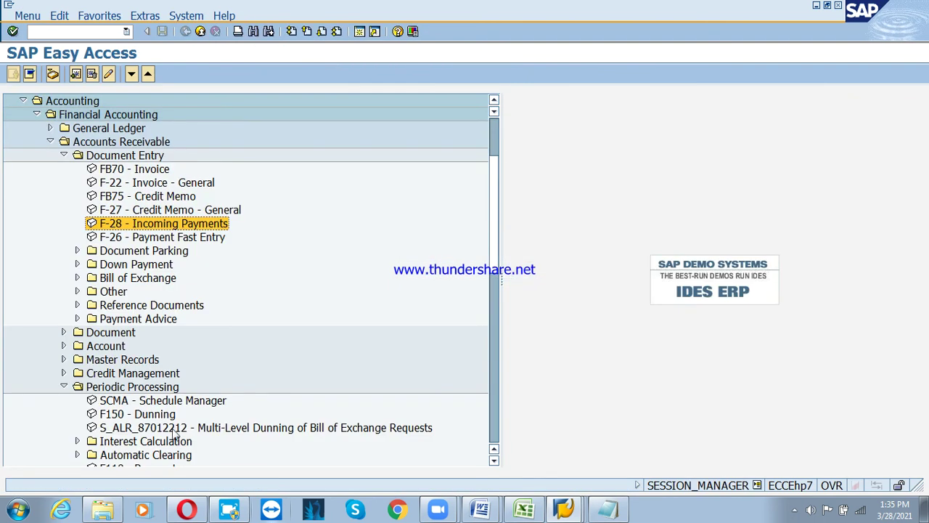
pyautogui.click(157, 428)
pyautogui.scroll(-1, 130, 336)
pyautogui.click(95, 334)
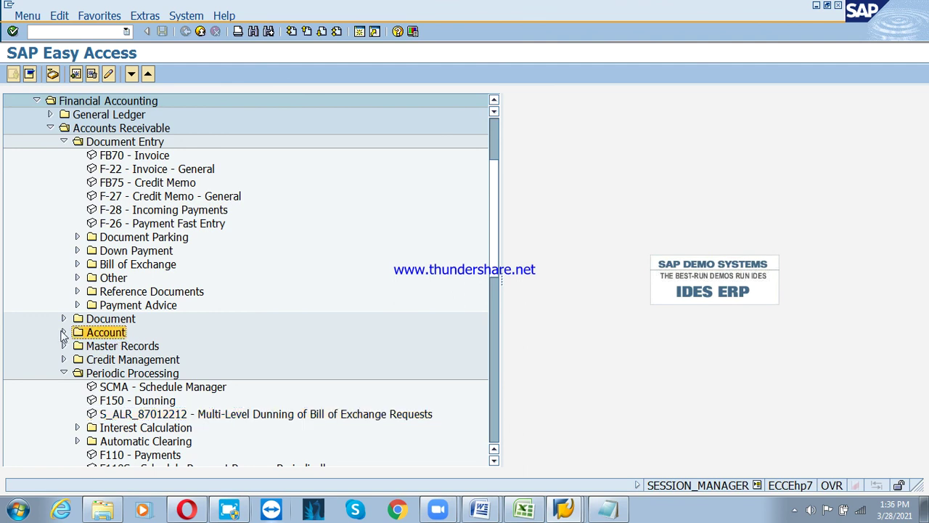
pyautogui.click(64, 332)
pyautogui.doubleClick(139, 362)
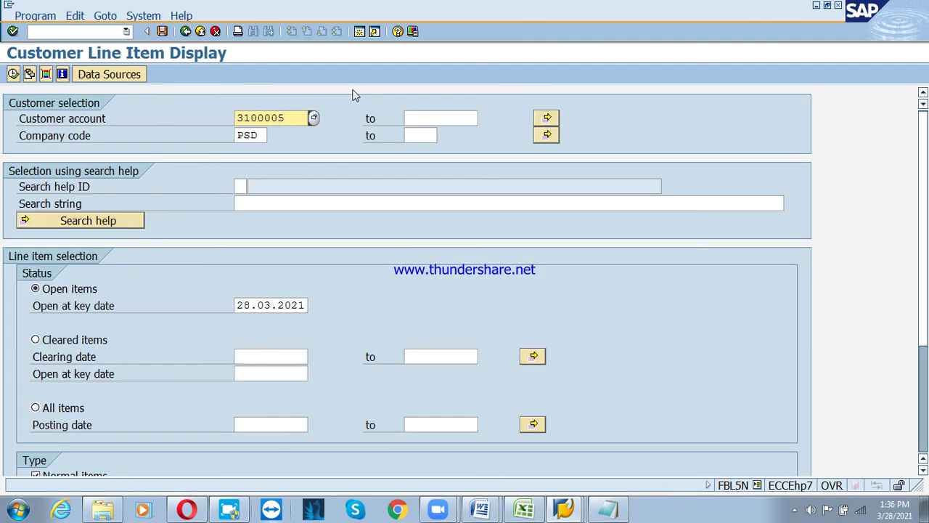
pyautogui.press('BackSpace')
pyautogui.write('3')
pyautogui.click(67, 408)
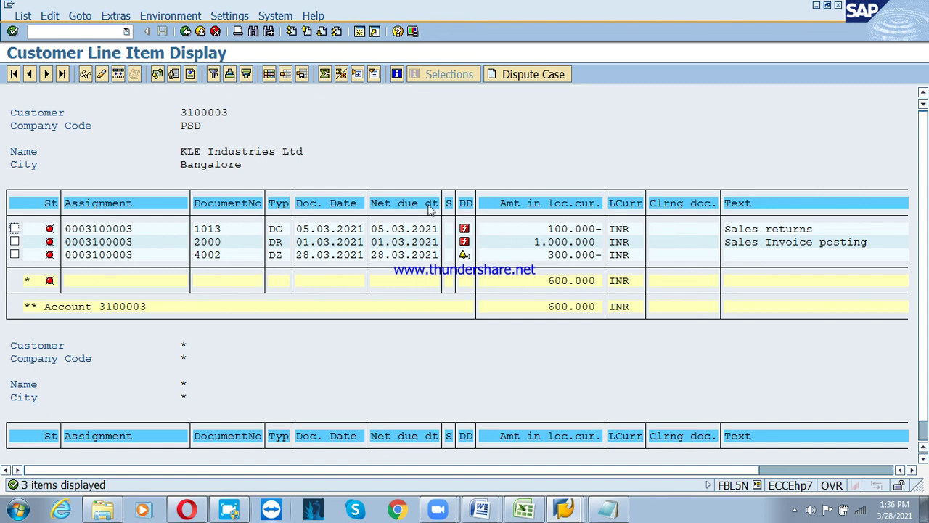
# List all line items for customer 3100004, showing its single 100.000 INR invoice 1017
pyautogui.click(185, 31)
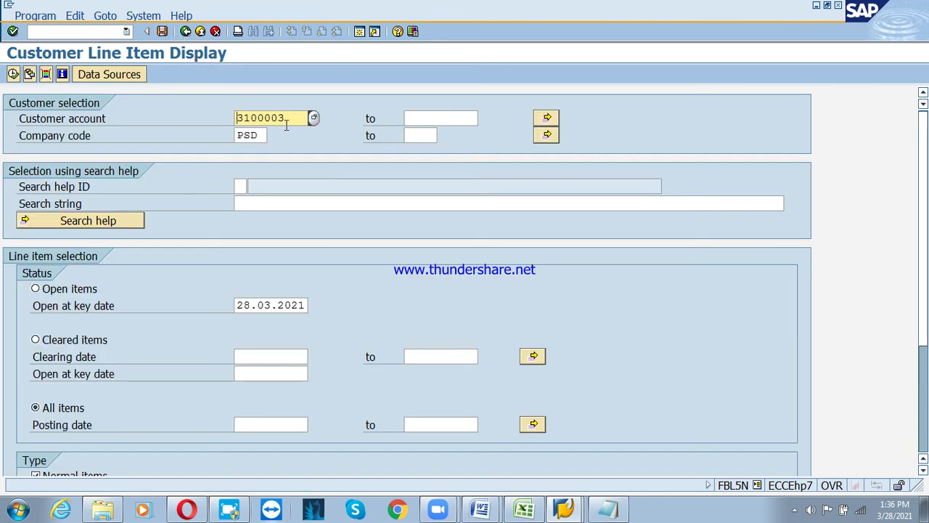
pyautogui.press('BackSpace')
pyautogui.write('4')
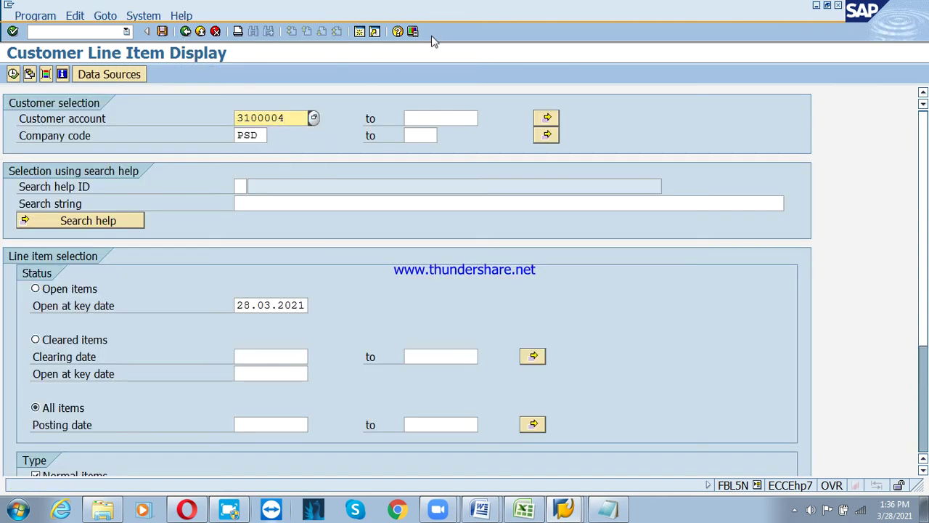
pyautogui.click(13, 74)
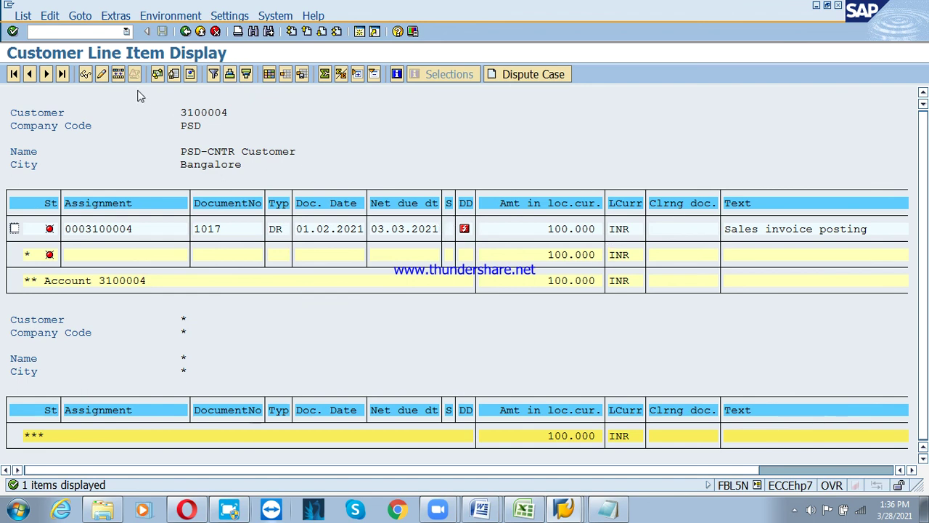
# Back out to the menu and reopen F-28 Post Incoming Payments
pyautogui.click(201, 31)
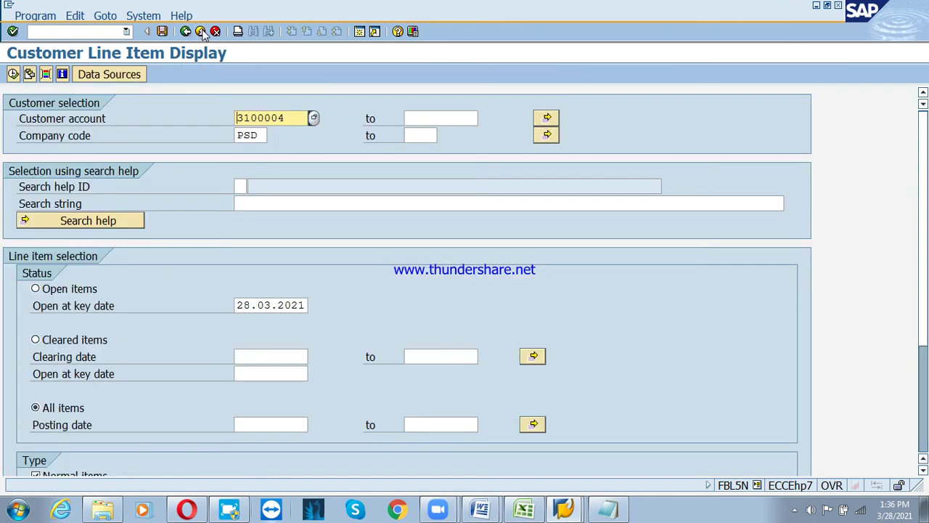
pyautogui.click(201, 31)
pyautogui.doubleClick(122, 211)
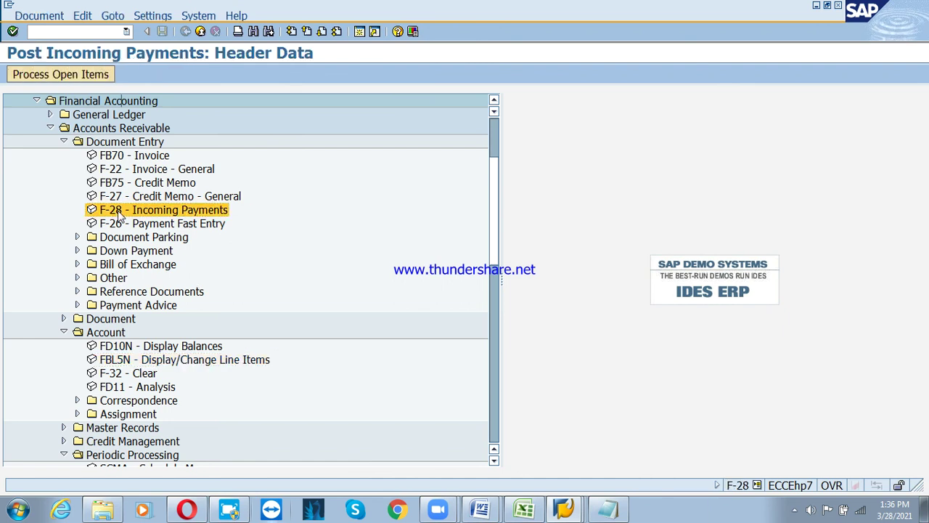
# Enter date 28.03.2021, clearing text 'customer payment', bank account 200201 and amount 35000
pyautogui.press('BackSpace')
pyautogui.click(149, 117)
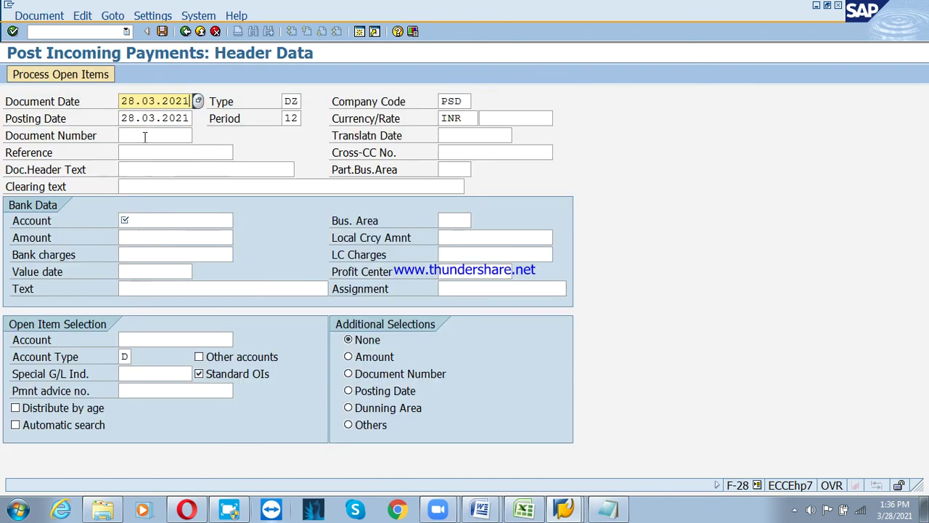
pyautogui.click(155, 186)
pyautogui.click(153, 204)
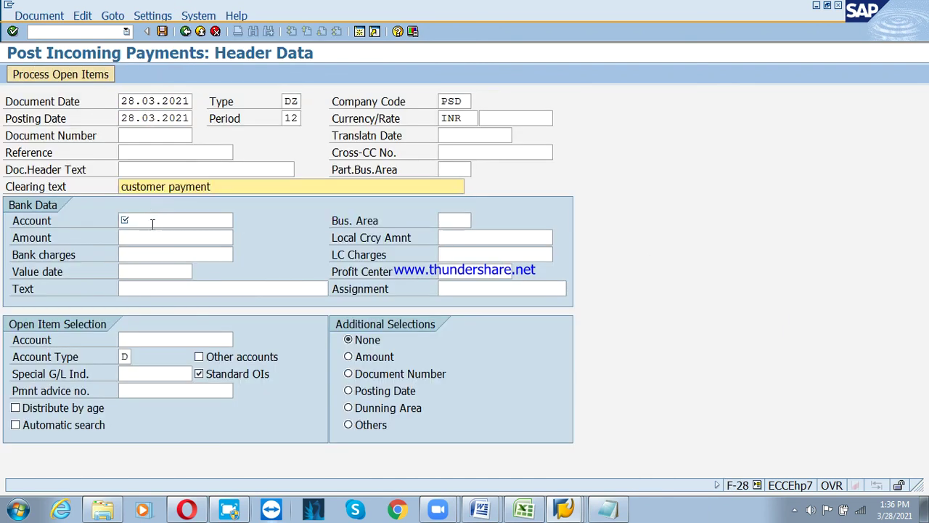
pyautogui.click(153, 222)
pyautogui.click(155, 232)
pyautogui.click(156, 235)
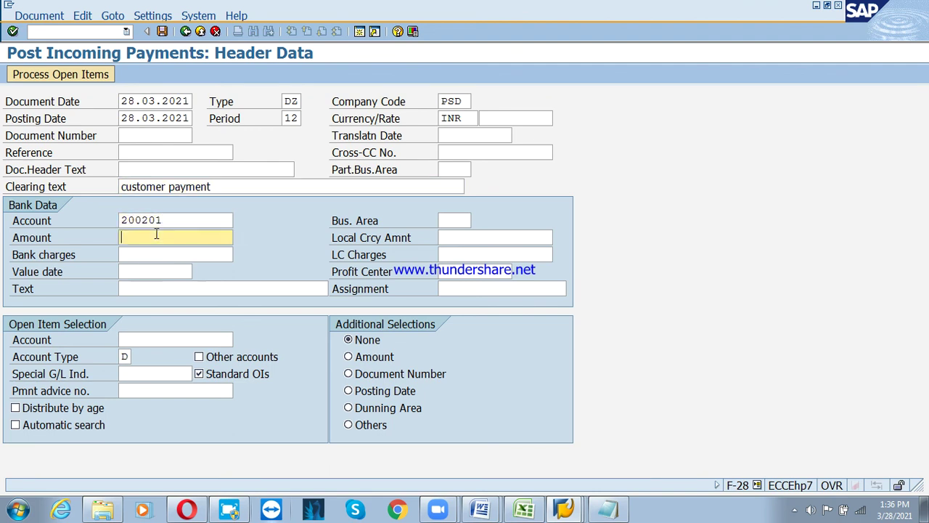
pyautogui.write('35')
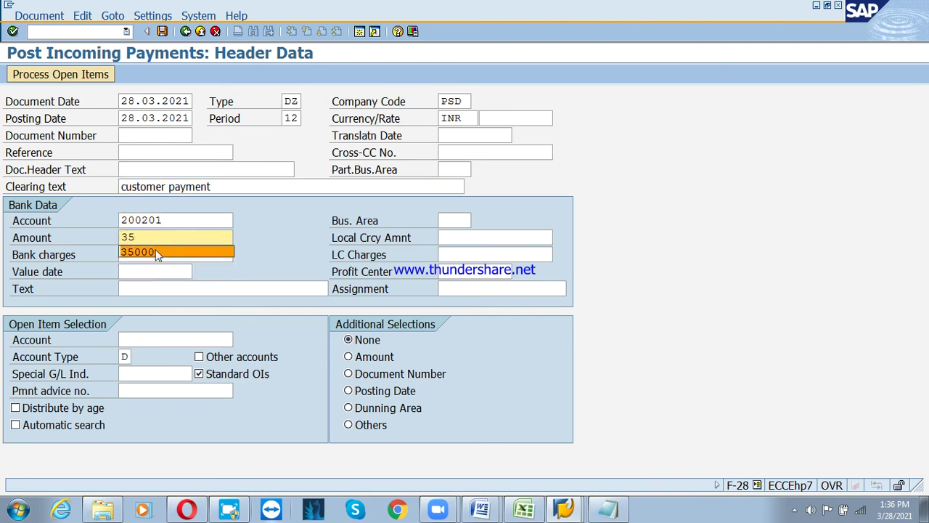
pyautogui.click(156, 252)
# Set value date 28.03.2021, text 'customer payment' and customer 3100004, then load its open items
pyautogui.click(148, 271)
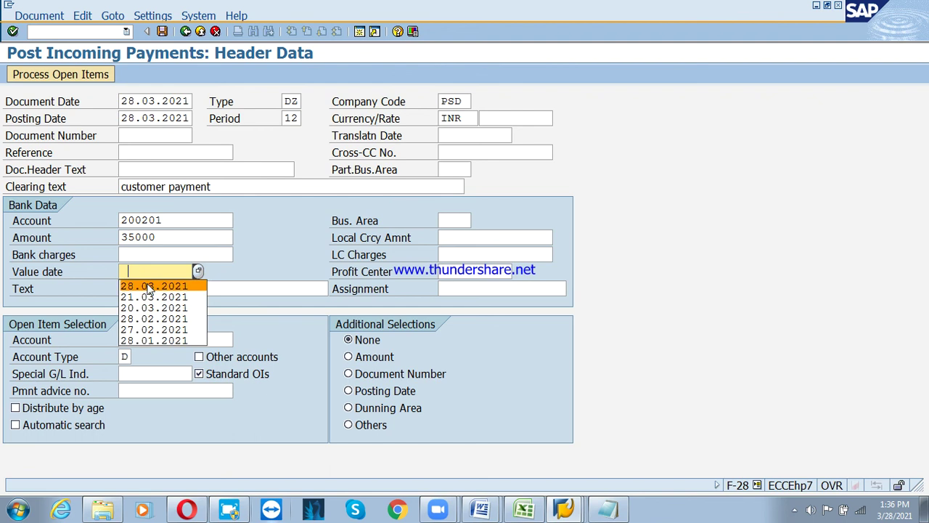
pyautogui.click(148, 284)
pyautogui.click(148, 285)
pyautogui.click(155, 302)
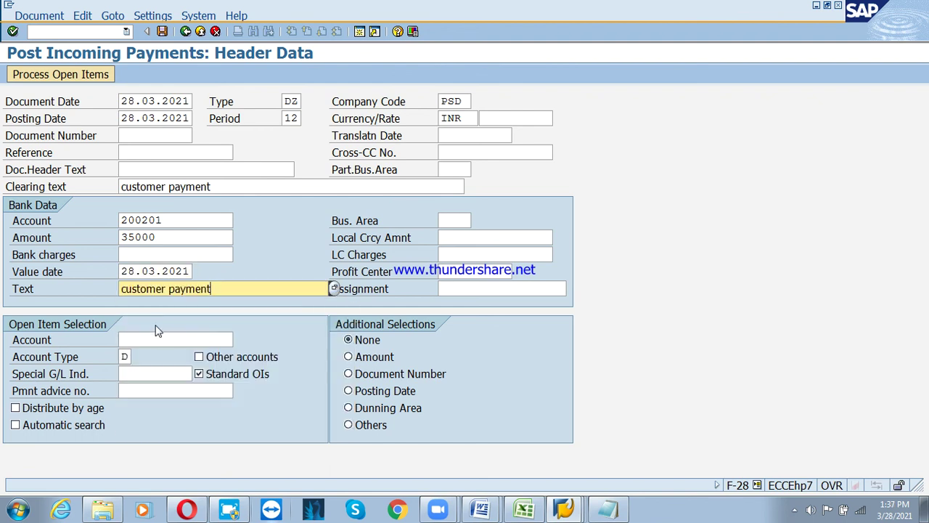
pyautogui.click(159, 338)
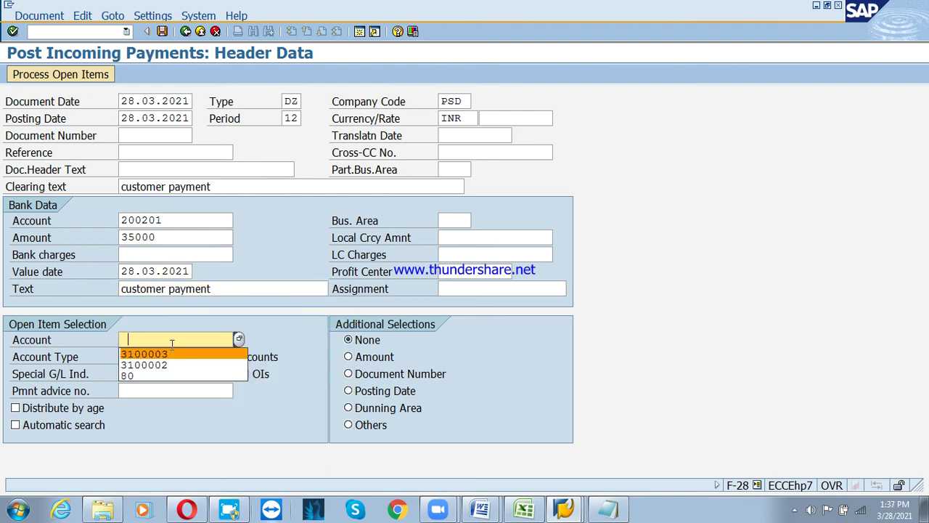
pyautogui.click(174, 355)
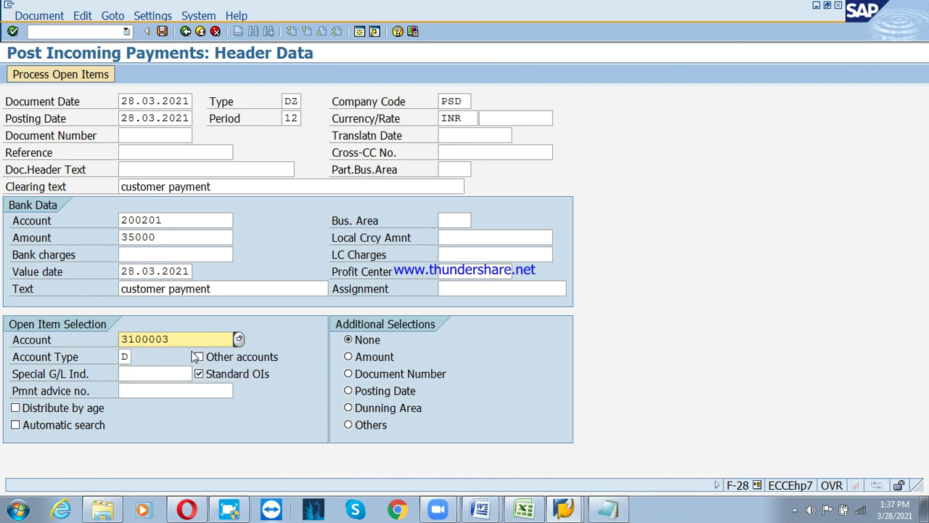
pyautogui.press('BackSpace')
pyautogui.write('4')
pyautogui.press('Return')
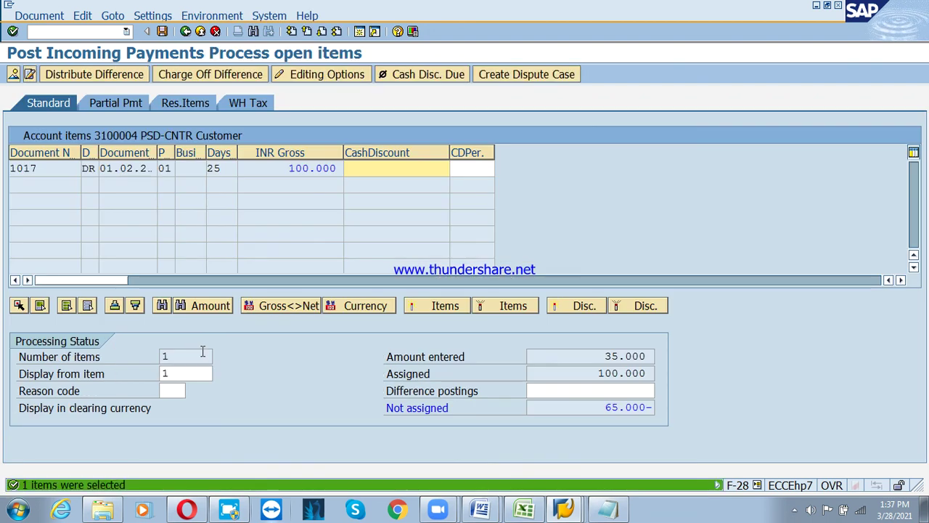
pyautogui.moveTo(594, 375); pyautogui.dragTo(663, 387)
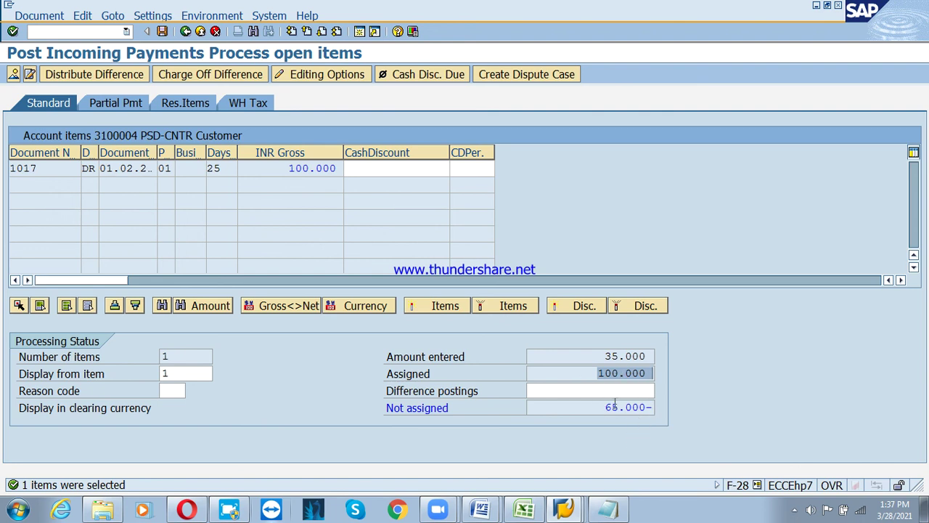
pyautogui.click(649, 408)
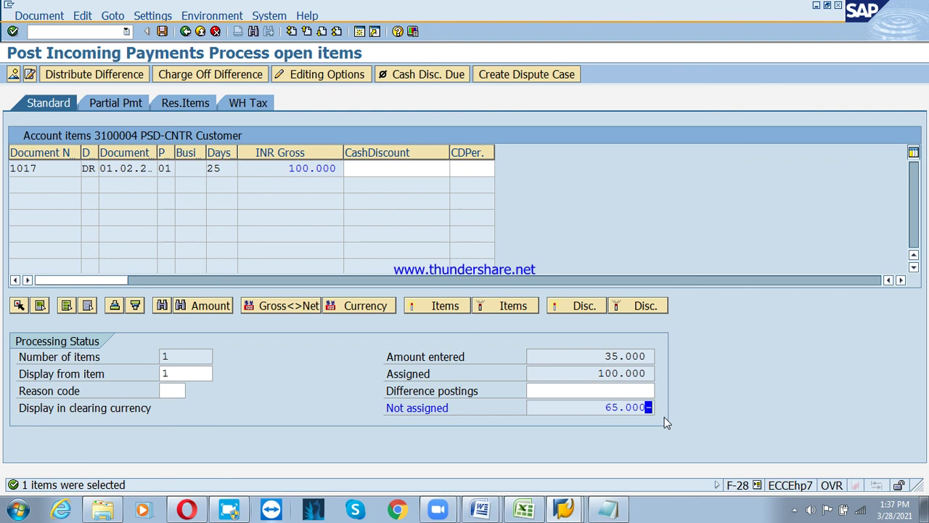
pyautogui.click(184, 103)
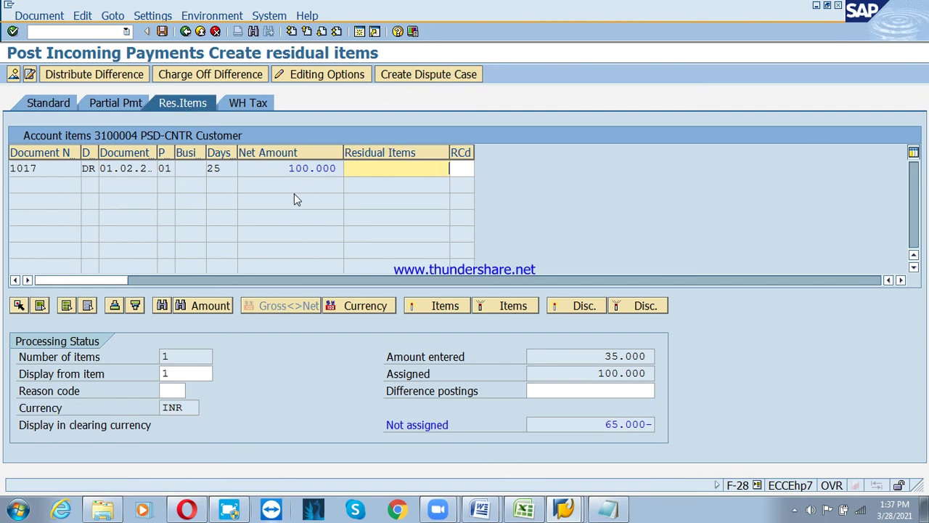
# Carry 65.000 as a residual item on invoice 1017, leaving 0 unassigned, and save
pyautogui.doubleClick(295, 169)
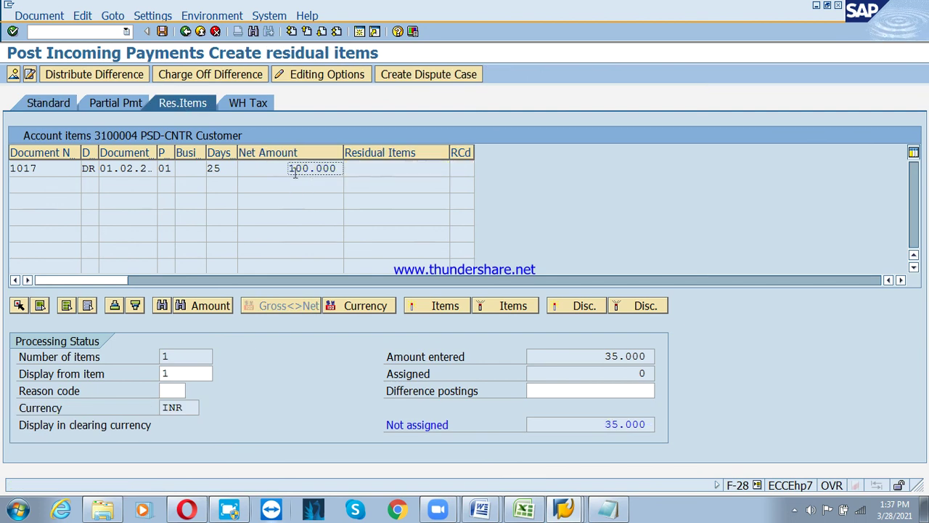
pyautogui.click(402, 169)
pyautogui.doubleClick(401, 168)
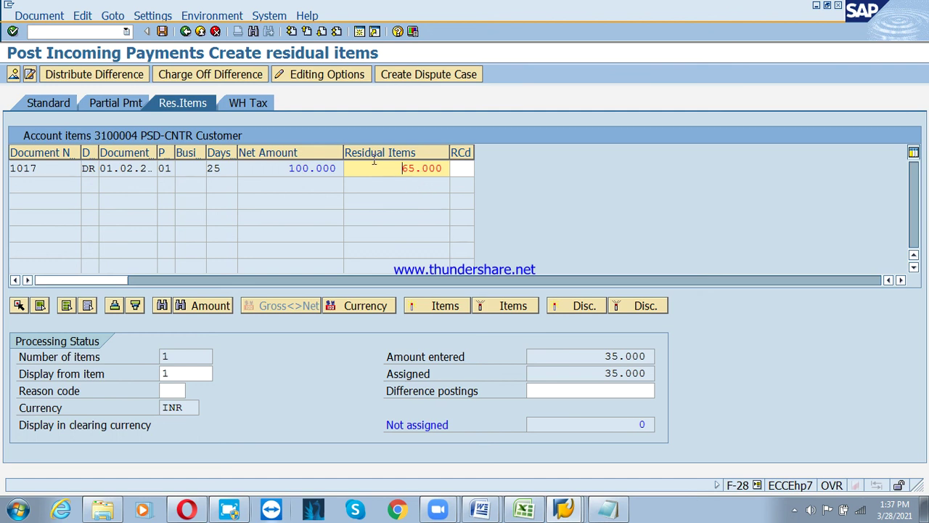
pyautogui.doubleClick(635, 357)
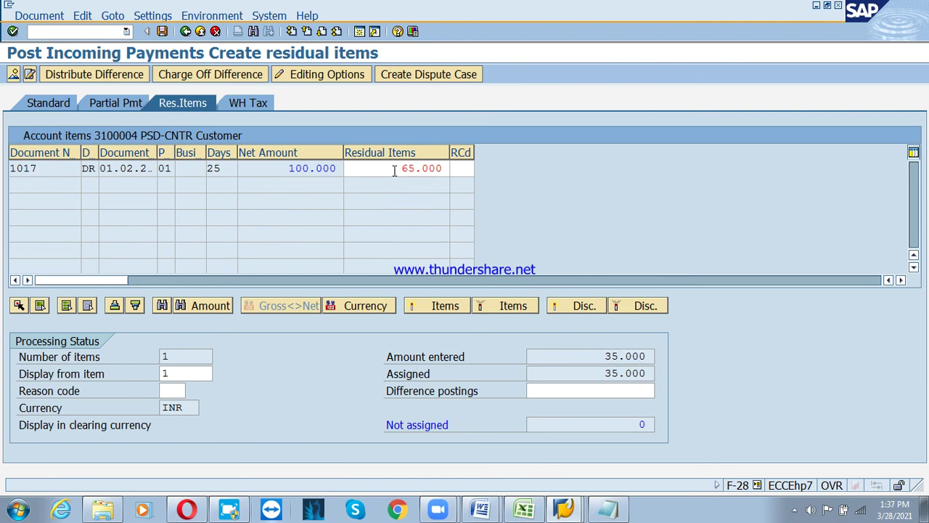
pyautogui.doubleClick(292, 168)
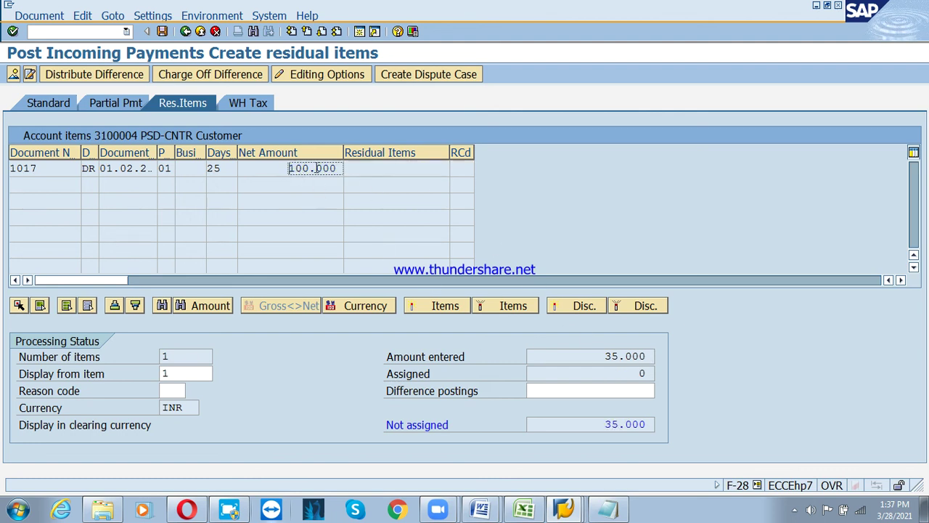
pyautogui.doubleClick(315, 168)
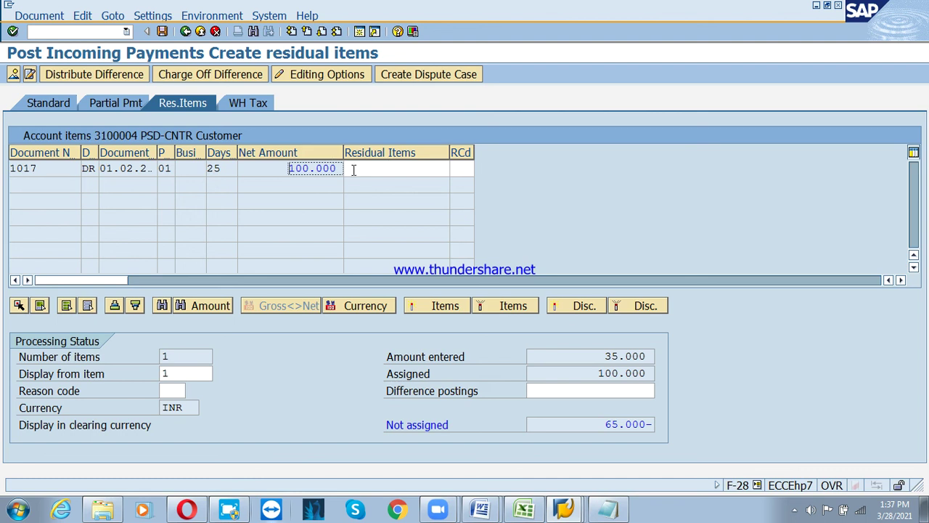
pyautogui.doubleClick(390, 168)
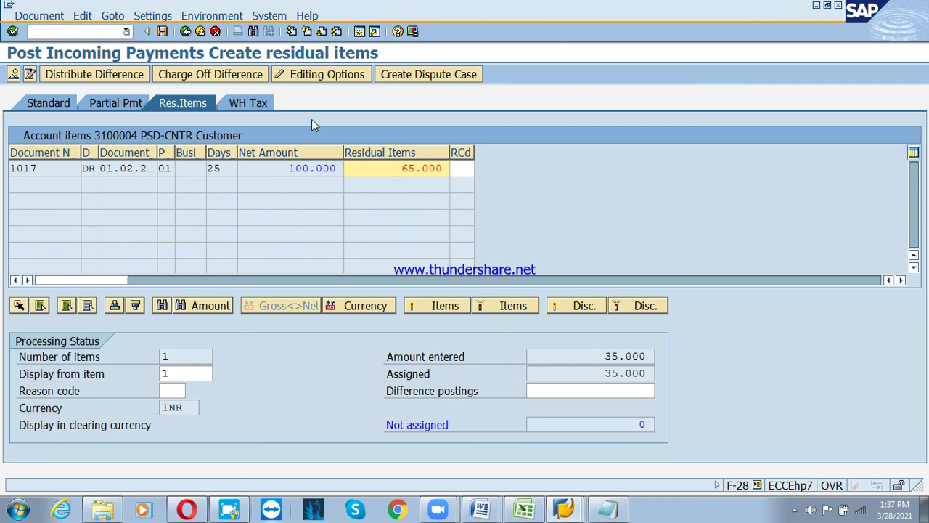
pyautogui.click(162, 31)
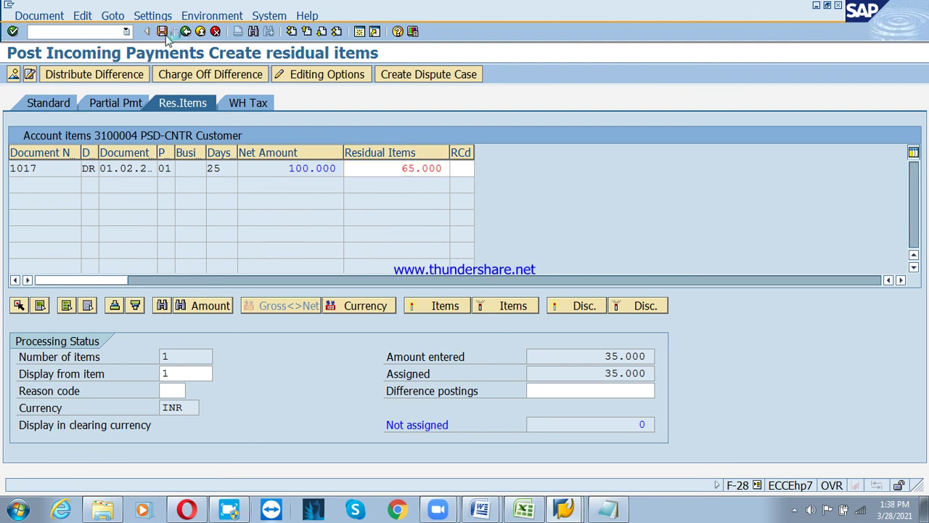
# Run FBL5N with all items for 3100004, showing invoice 1017 cleared by 4003 and 65.000 open
pyautogui.click(200, 31)
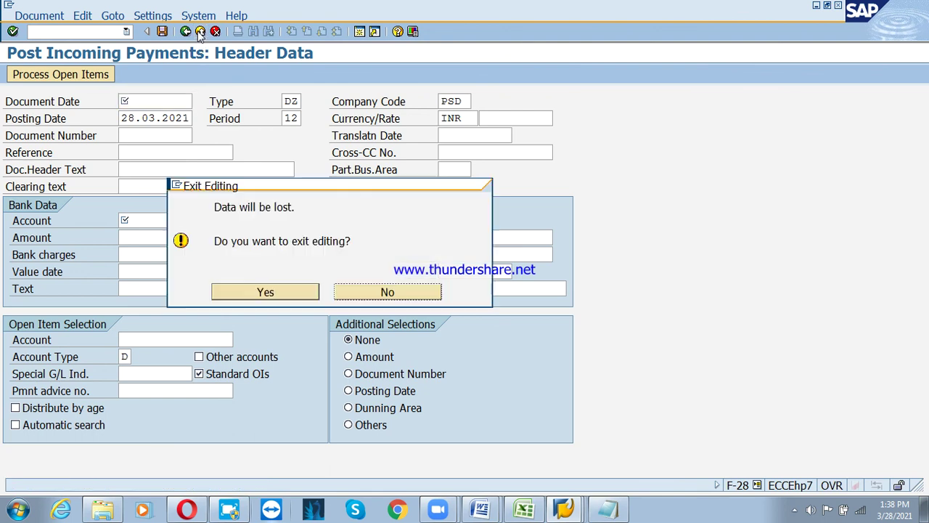
pyautogui.click(265, 292)
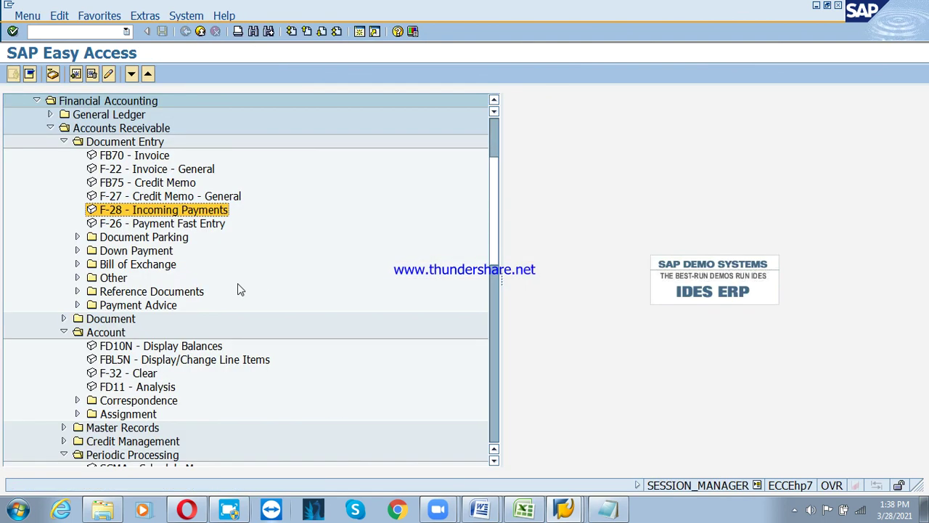
pyautogui.doubleClick(161, 357)
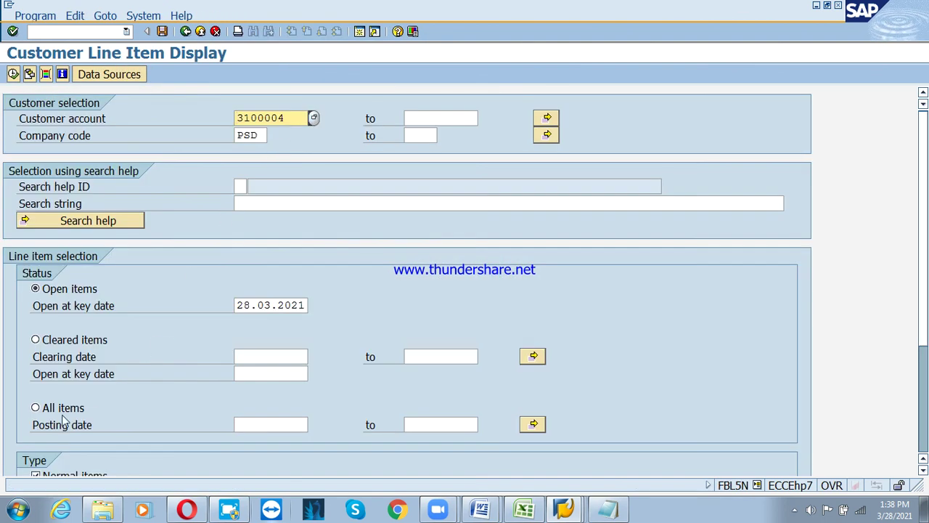
pyautogui.click(44, 407)
pyautogui.click(13, 74)
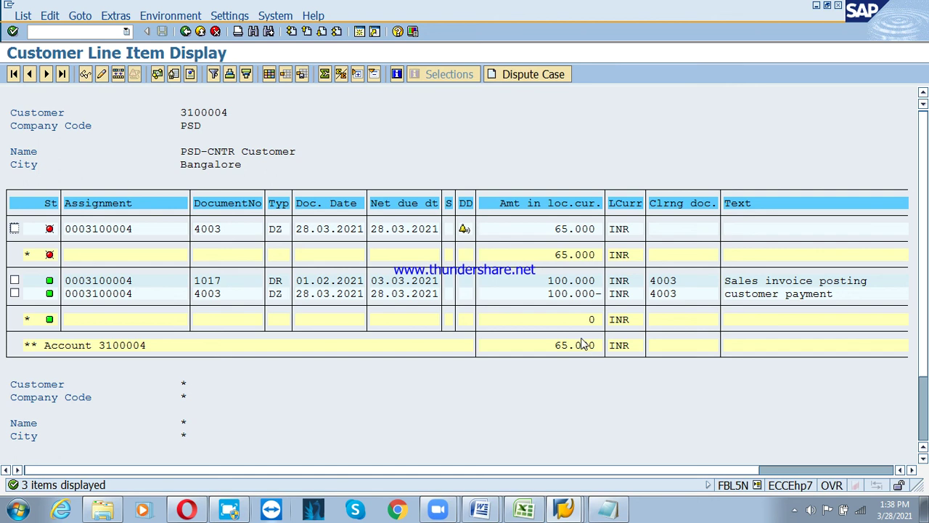
pyautogui.click(186, 31)
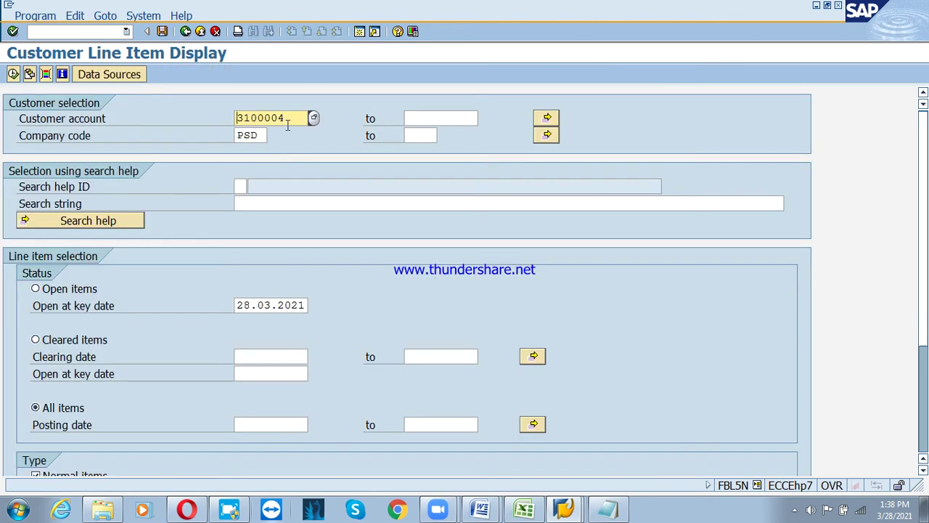
# Set the customer account range to 3100003 through 3100004 and run the FBL5N report
pyautogui.press('BackSpace')
pyautogui.write('3')
pyautogui.press('Tab')
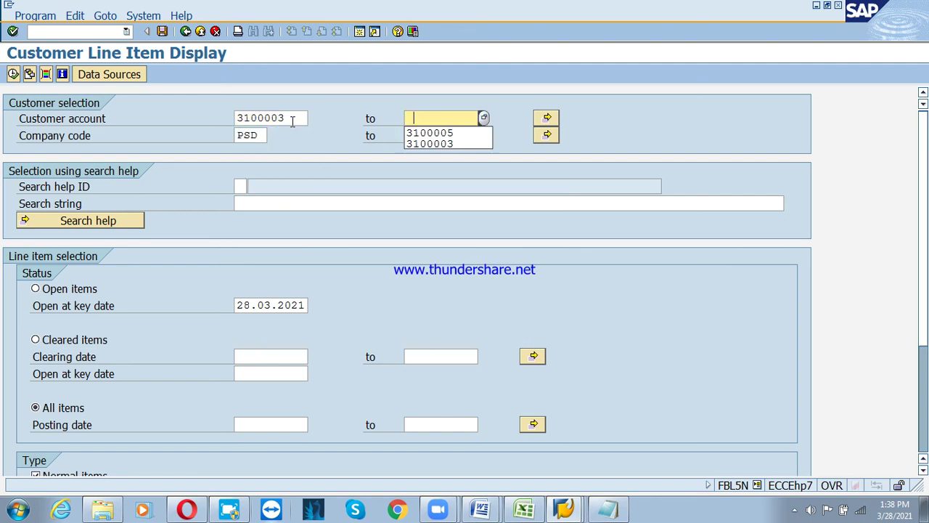
pyautogui.press('Down')
pyautogui.press('BackSpace')
pyautogui.write('4')
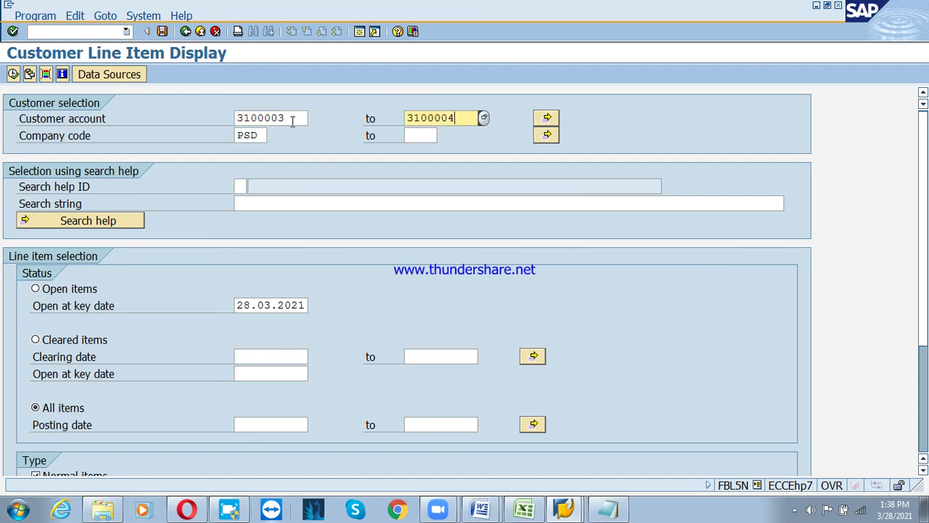
pyautogui.press('Home')
pyautogui.click(13, 74)
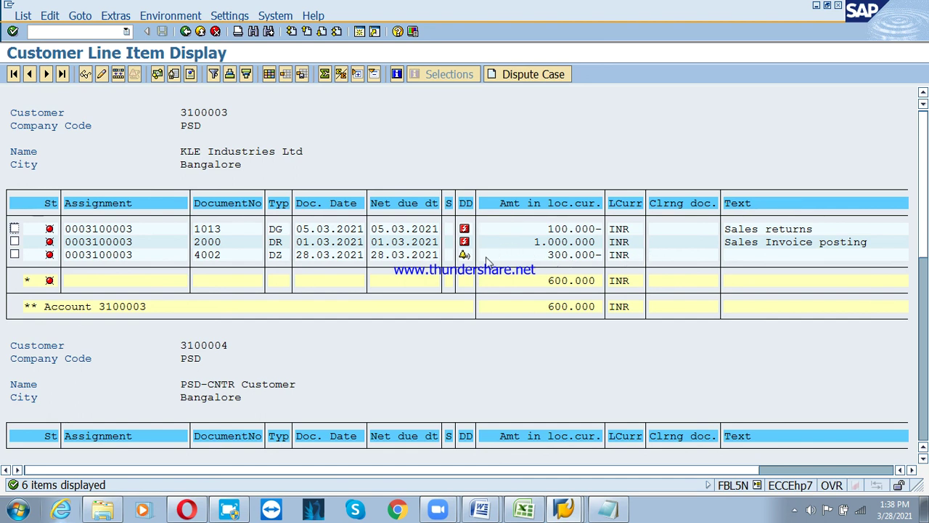
# Collapse customer 3100003 to its subtotal, review both customers' items, then return to Easy Access
pyautogui.doubleClick(541, 278)
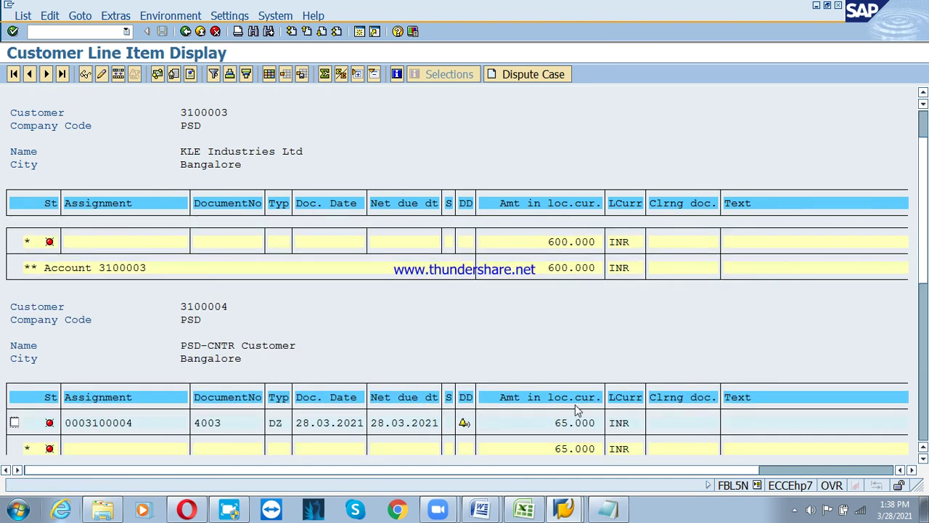
pyautogui.scroll(-3, 575, 405)
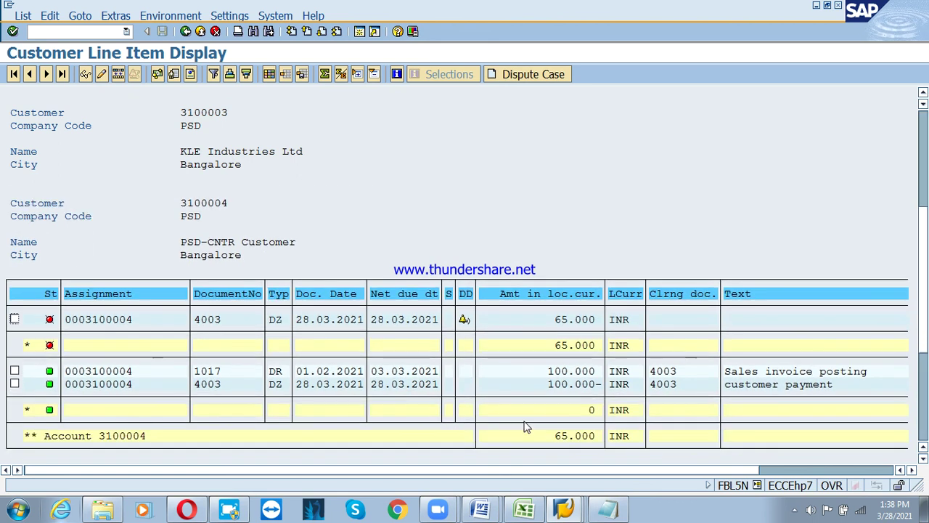
pyautogui.scroll(-2, 512, 399)
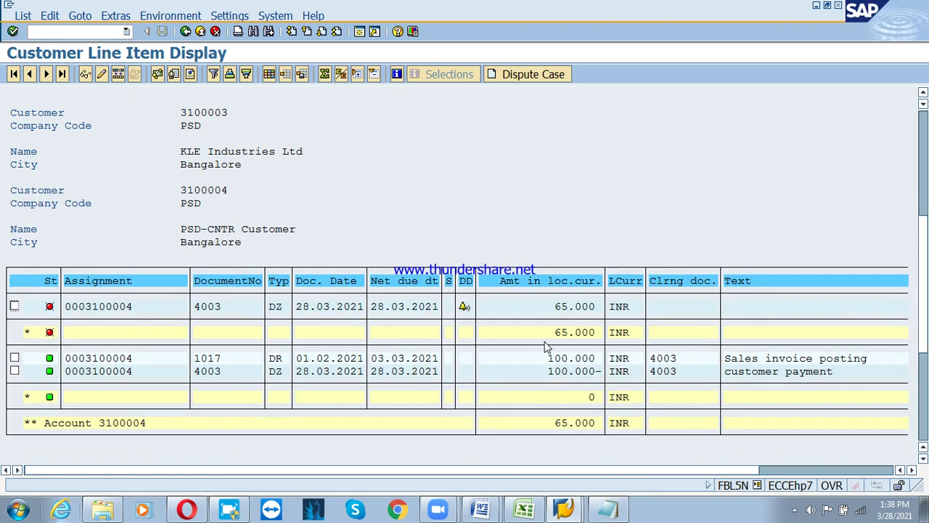
pyautogui.scroll(5, 376, 309)
pyautogui.scroll(3, 376, 305)
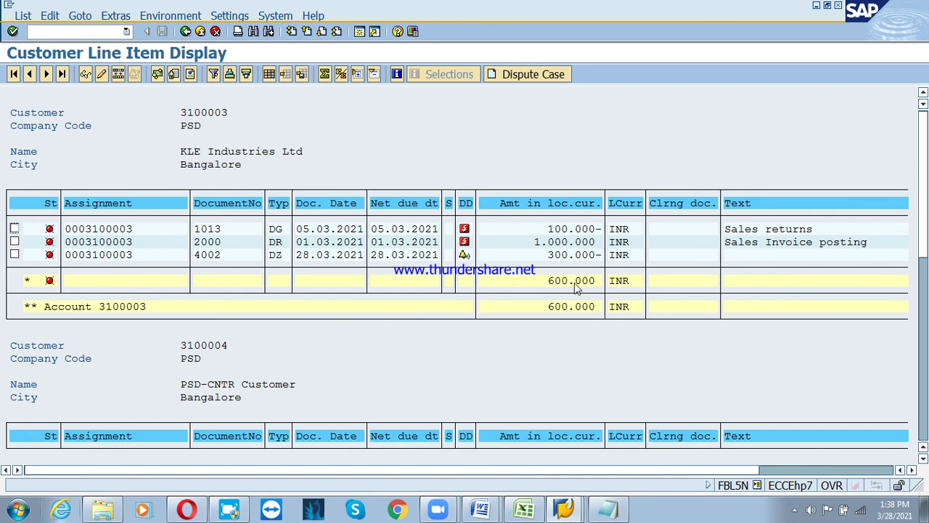
pyautogui.scroll(-1, 632, 305)
pyautogui.scroll(-3, 643, 270)
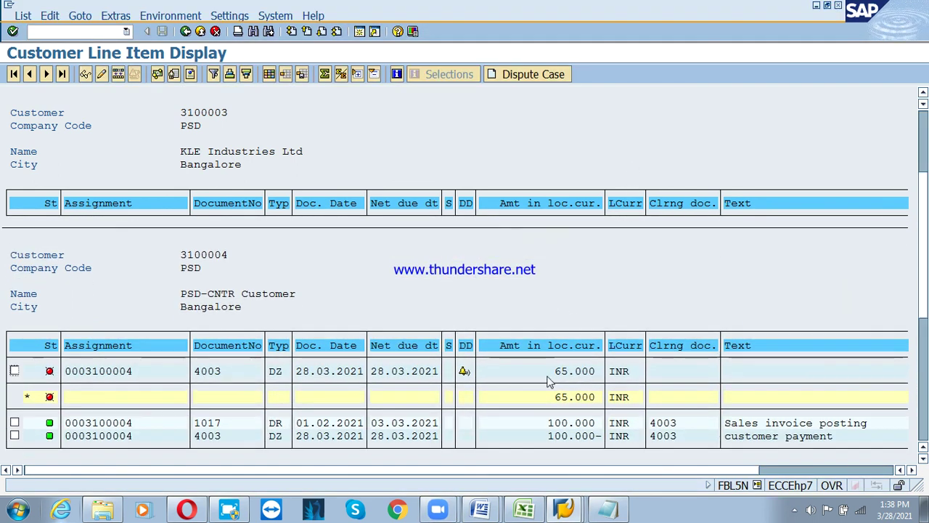
pyautogui.scroll(-2, 563, 407)
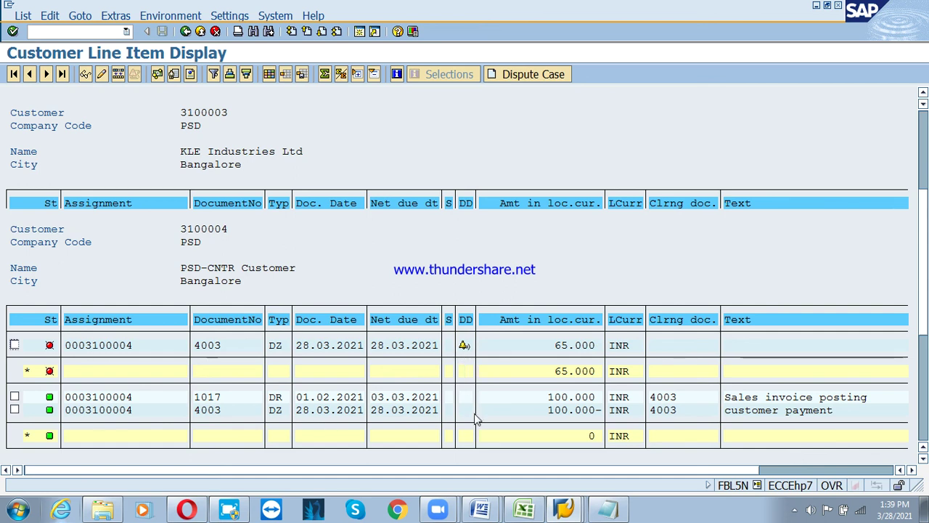
pyautogui.click(200, 32)
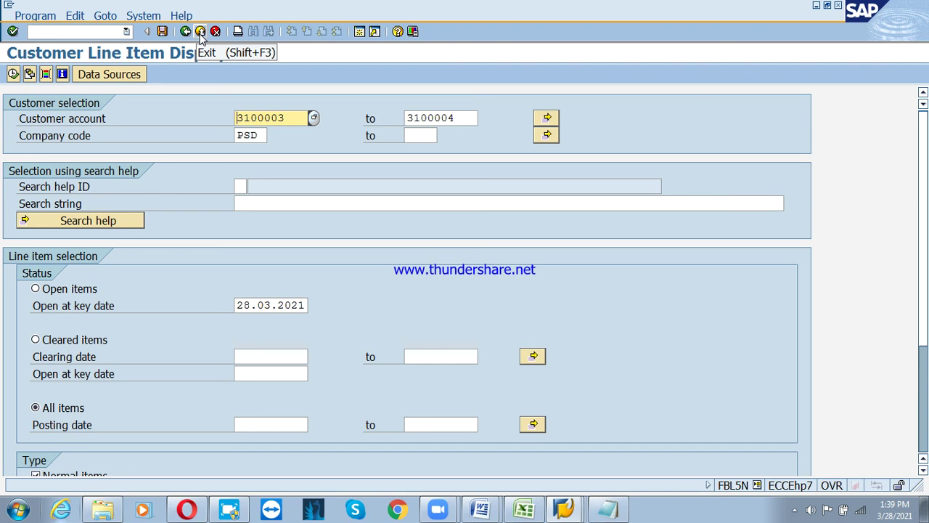
pyautogui.click(200, 32)
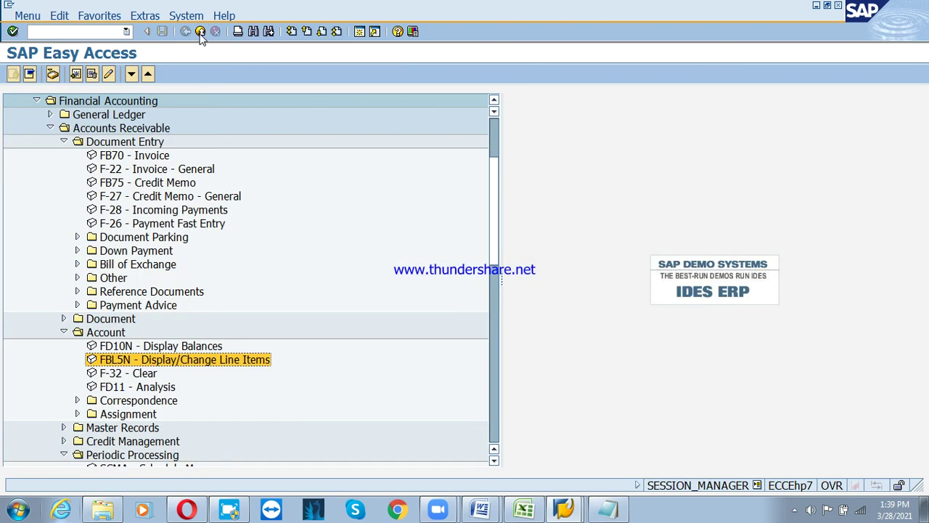
# Bring up Notepad, maximize then minimize it to reveal the Word notes, and stop screen sharing
pyautogui.hotkey('alt', 'Tab')
pyautogui.doubleClick(454, 42)
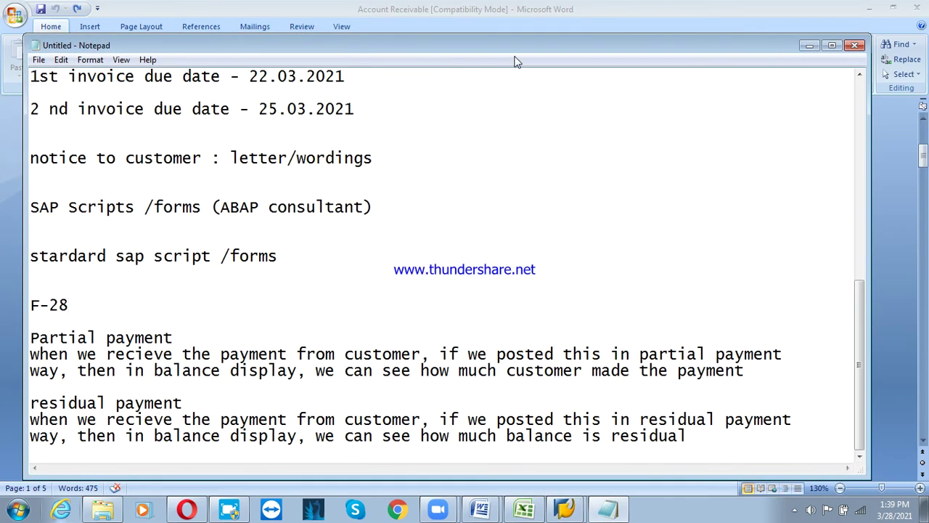
pyautogui.click(808, 42)
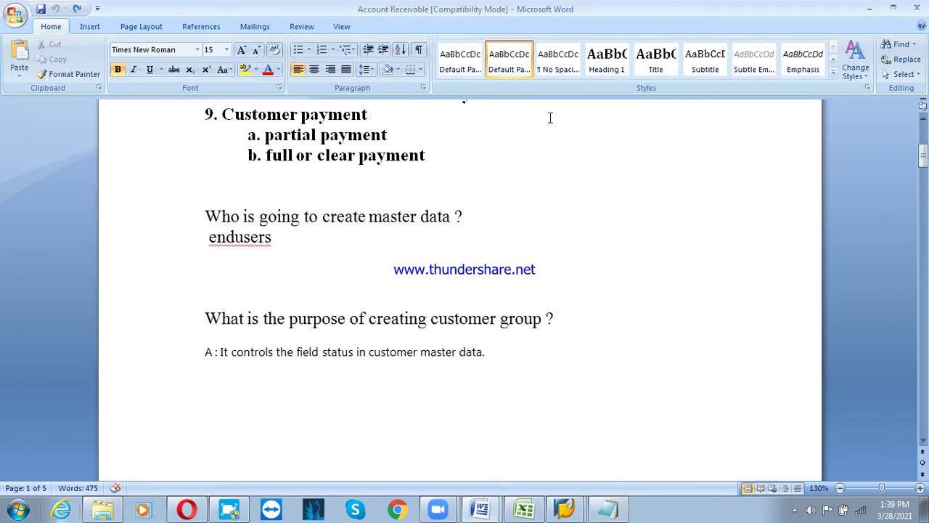
pyautogui.click(520, 8)
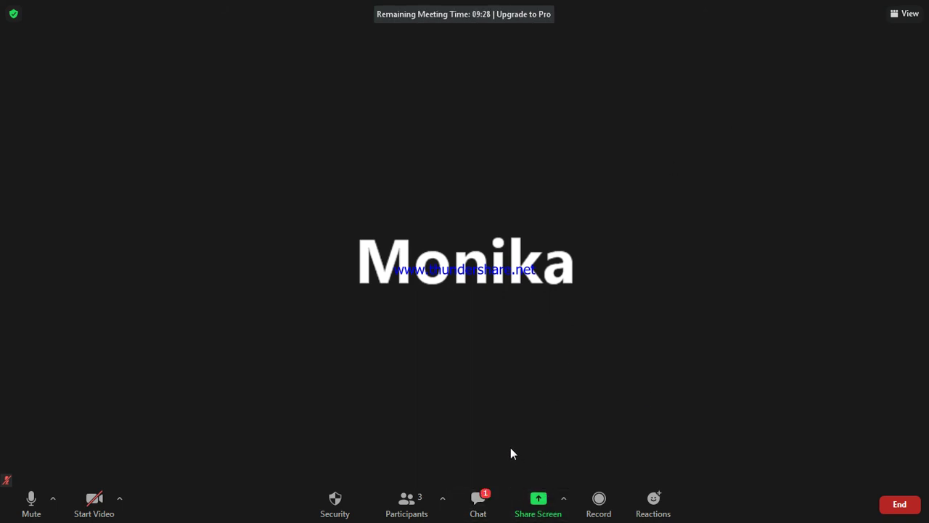
# Reply 'sure' in the meeting chat to the request for recordings
pyautogui.hotkey('alt', 'h')
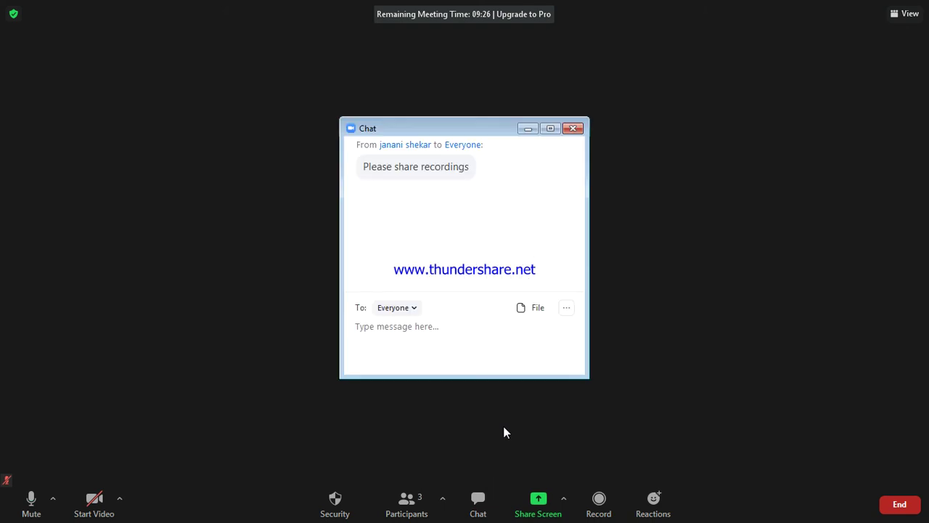
pyautogui.write('sure')
pyautogui.press('Return')
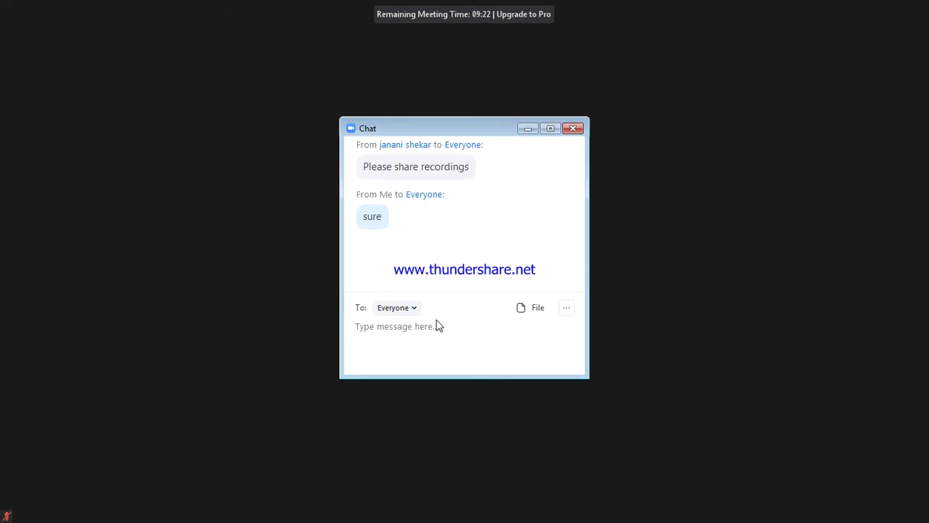
# Exit full screen, reopen the chat, and close the Zoom meeting window
pyautogui.press('Escape')
pyautogui.press('Escape')
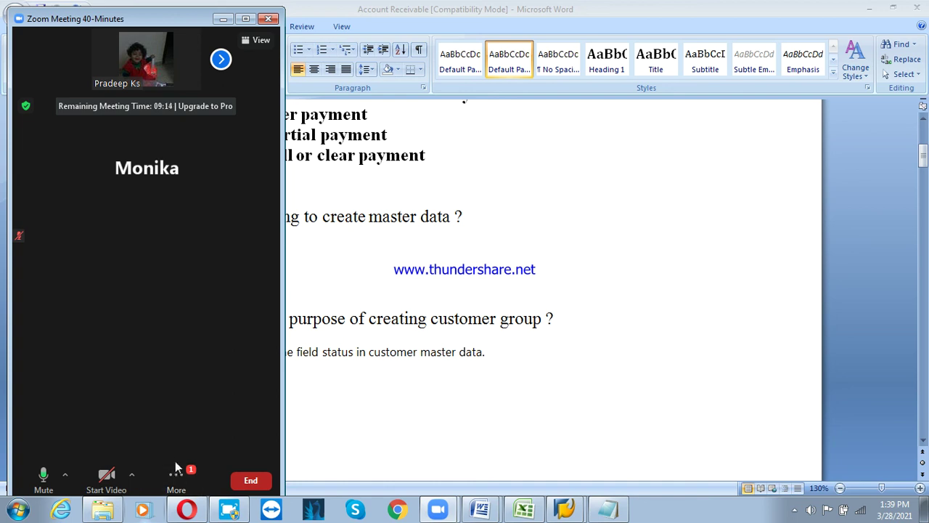
pyautogui.hotkey('alt', 'h')
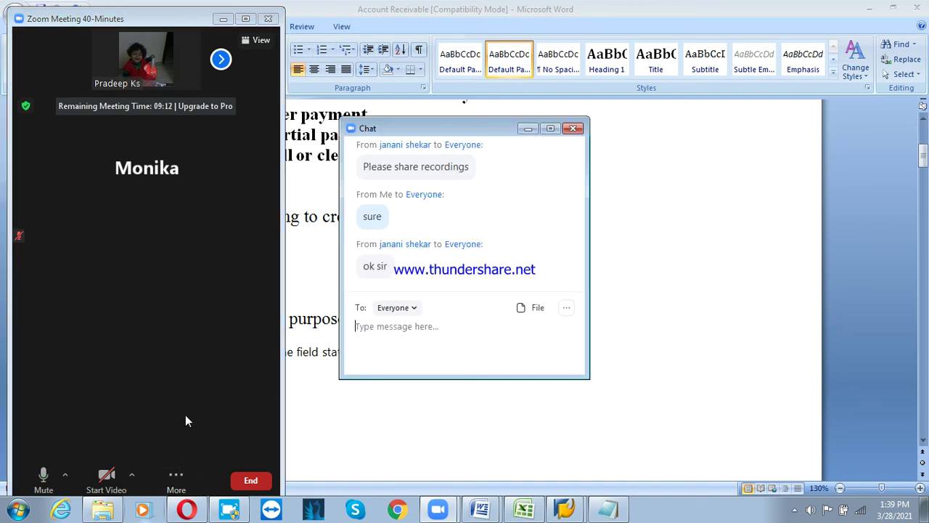
pyautogui.click(251, 485)
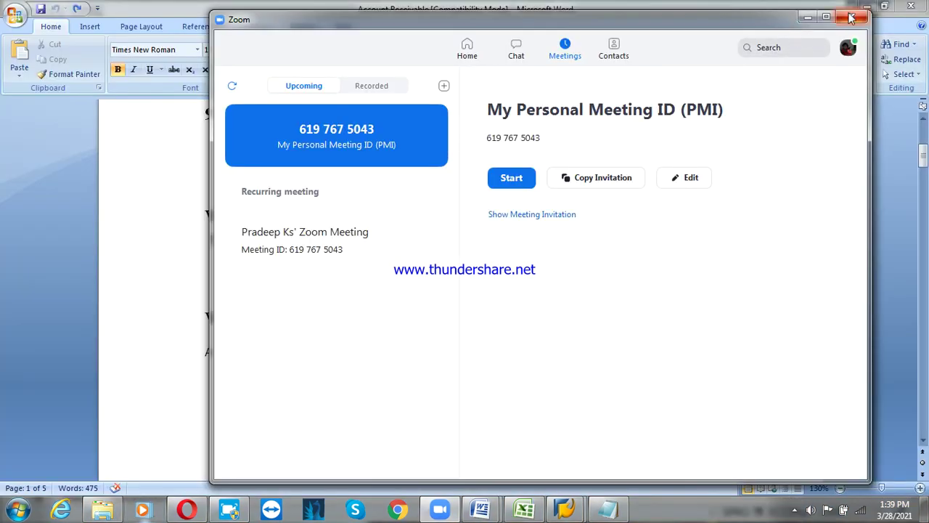
pyautogui.click(852, 18)
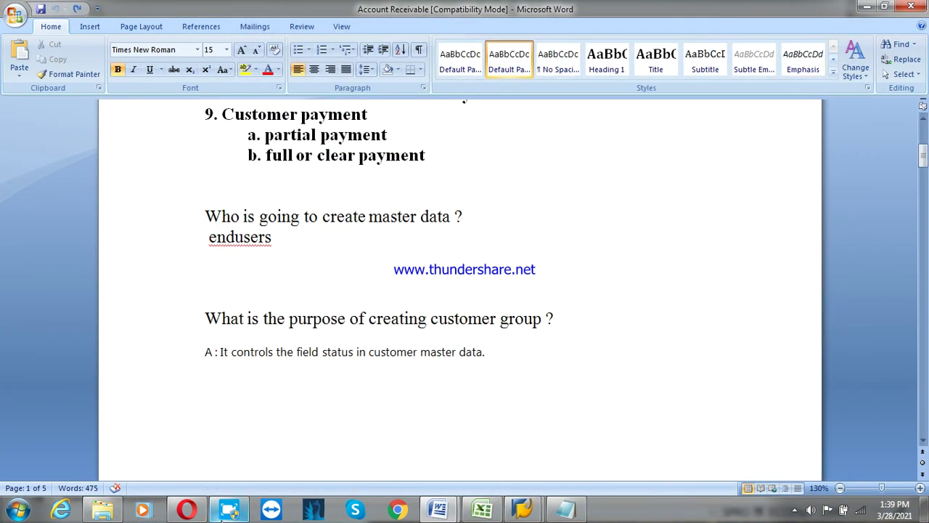